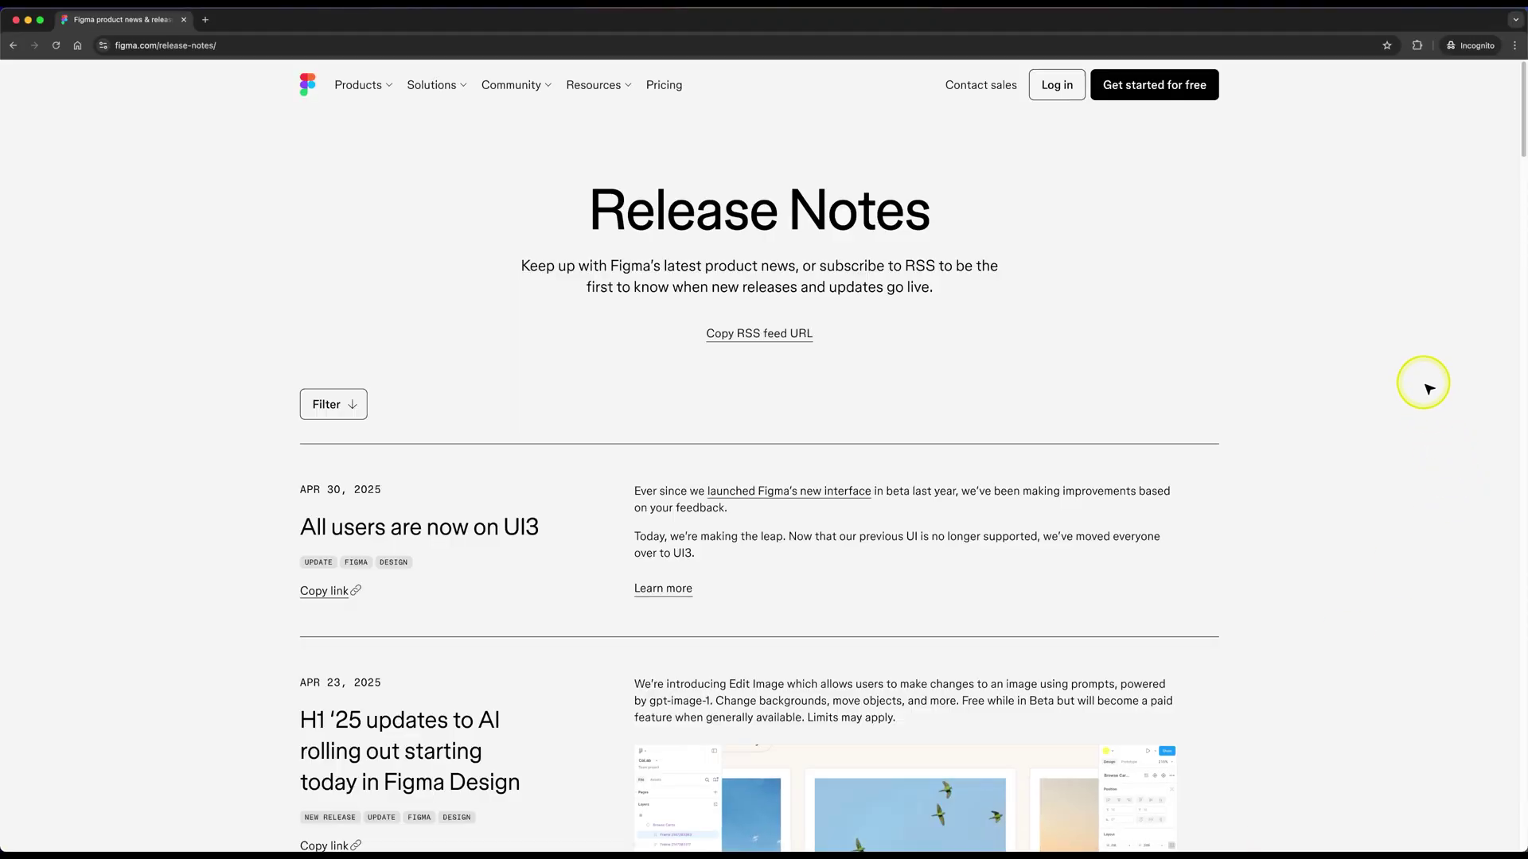
# - Scroll down through Figma's release notes page
pyautogui.scroll(-15, 1429, 389)
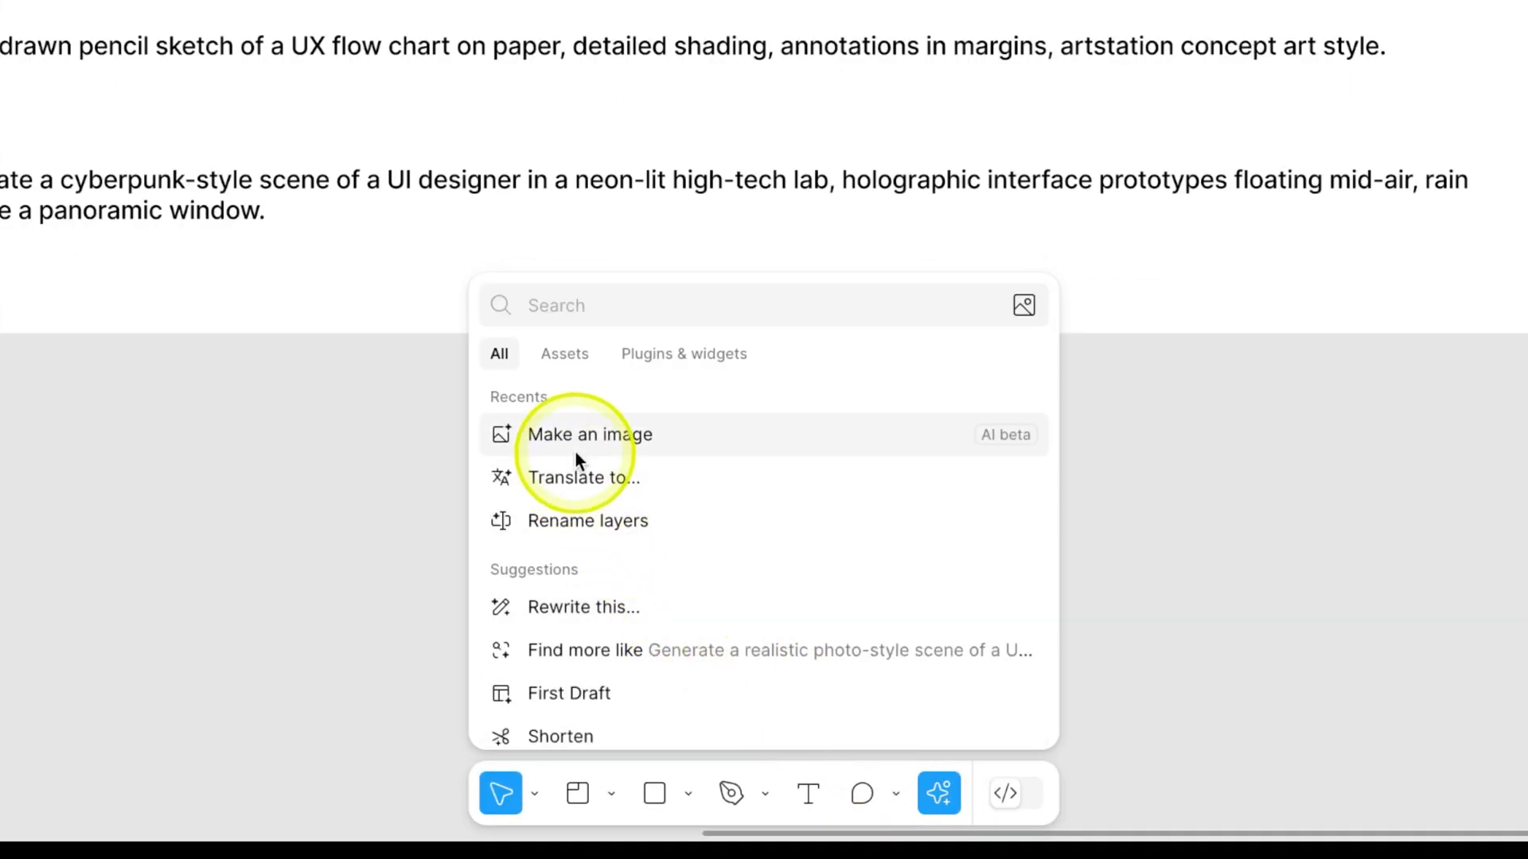
# - Generate an AI image from the pasted UX-designer-sketching-wireframes-on-tablet prompt with Make an image
pyautogui.click(626, 445)
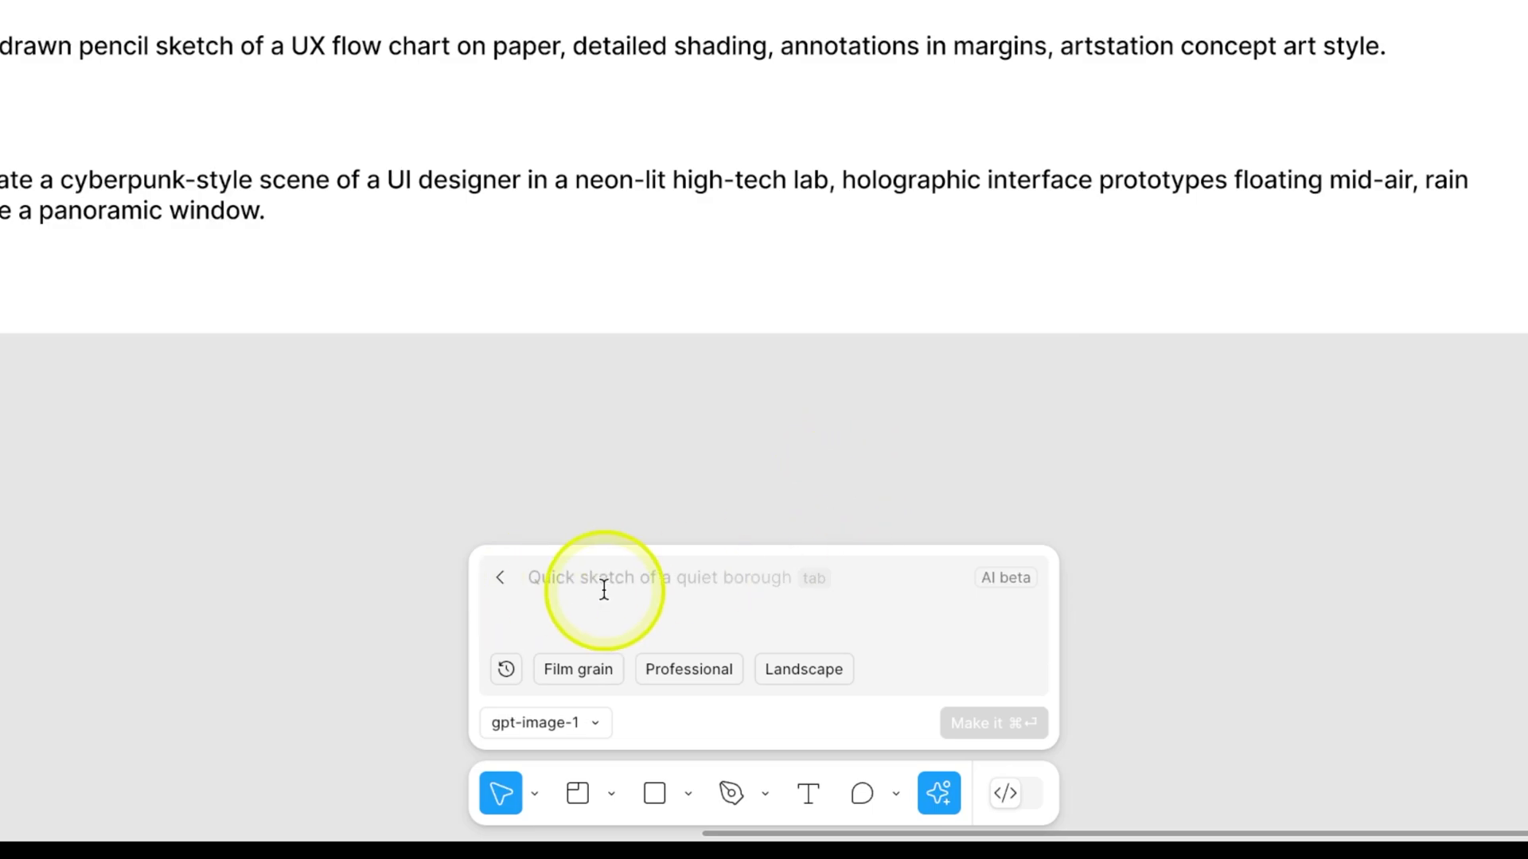
pyautogui.click(577, 722)
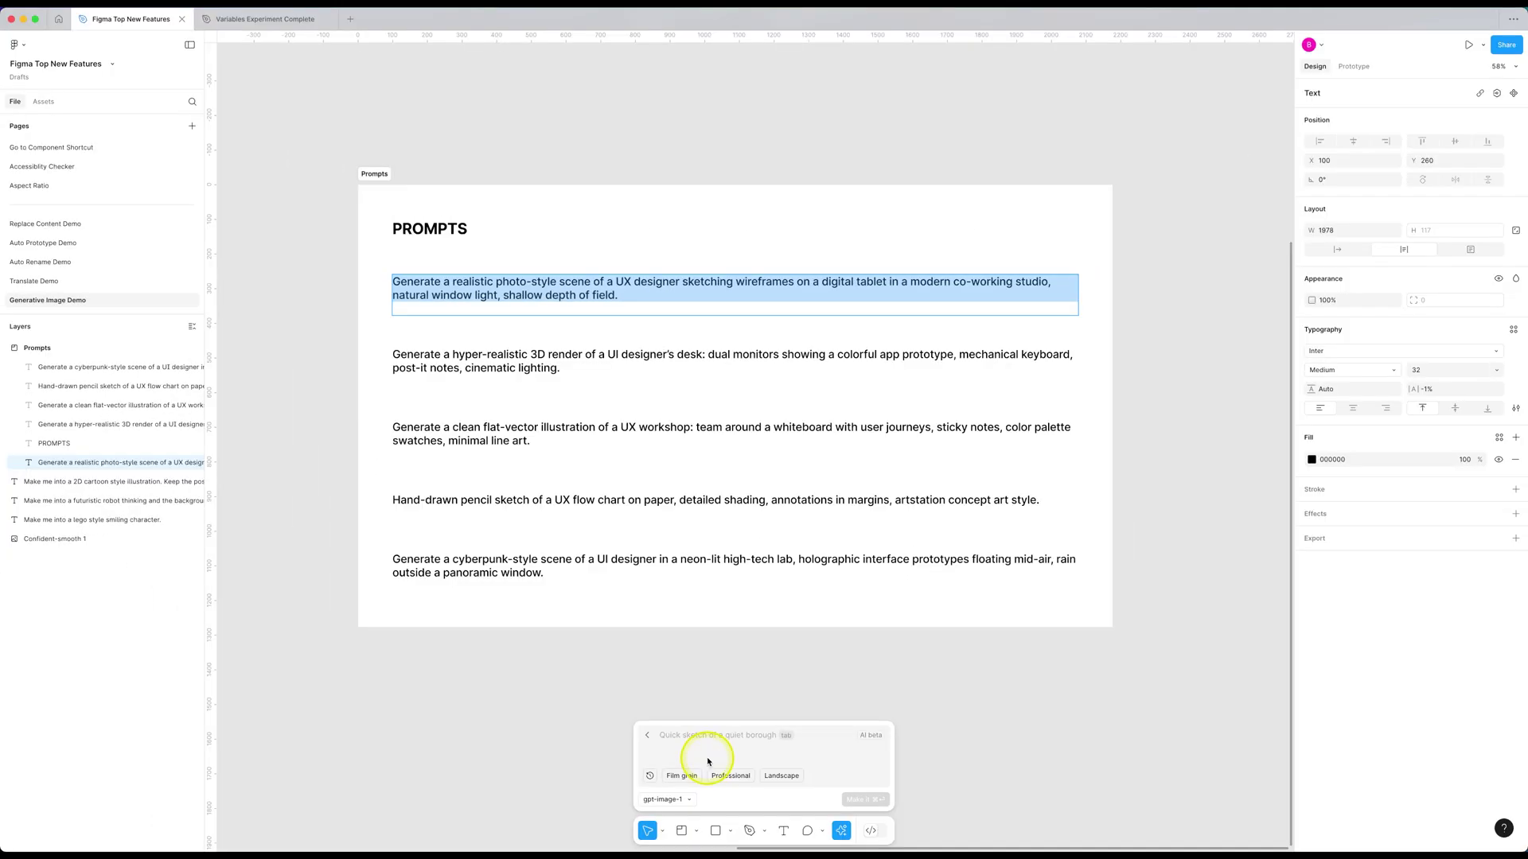
pyautogui.write('Generate a realistic photo-style scene of a UX designer sketching wireframes on a digital tablet in a modern co-working studio, natural window light, shallow depth of field.')
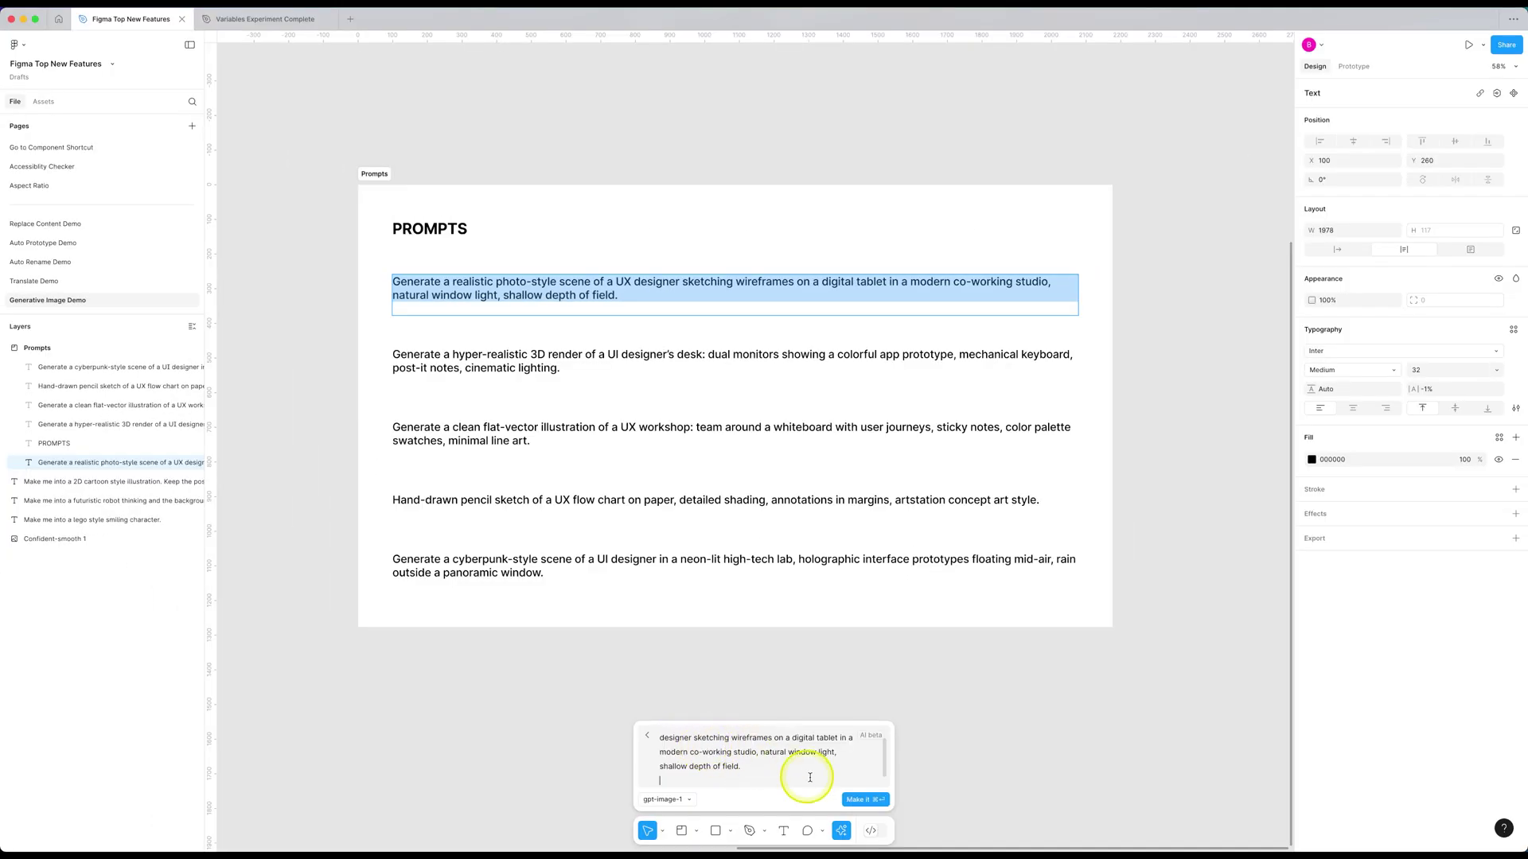
pyautogui.scroll(1, 723, 737)
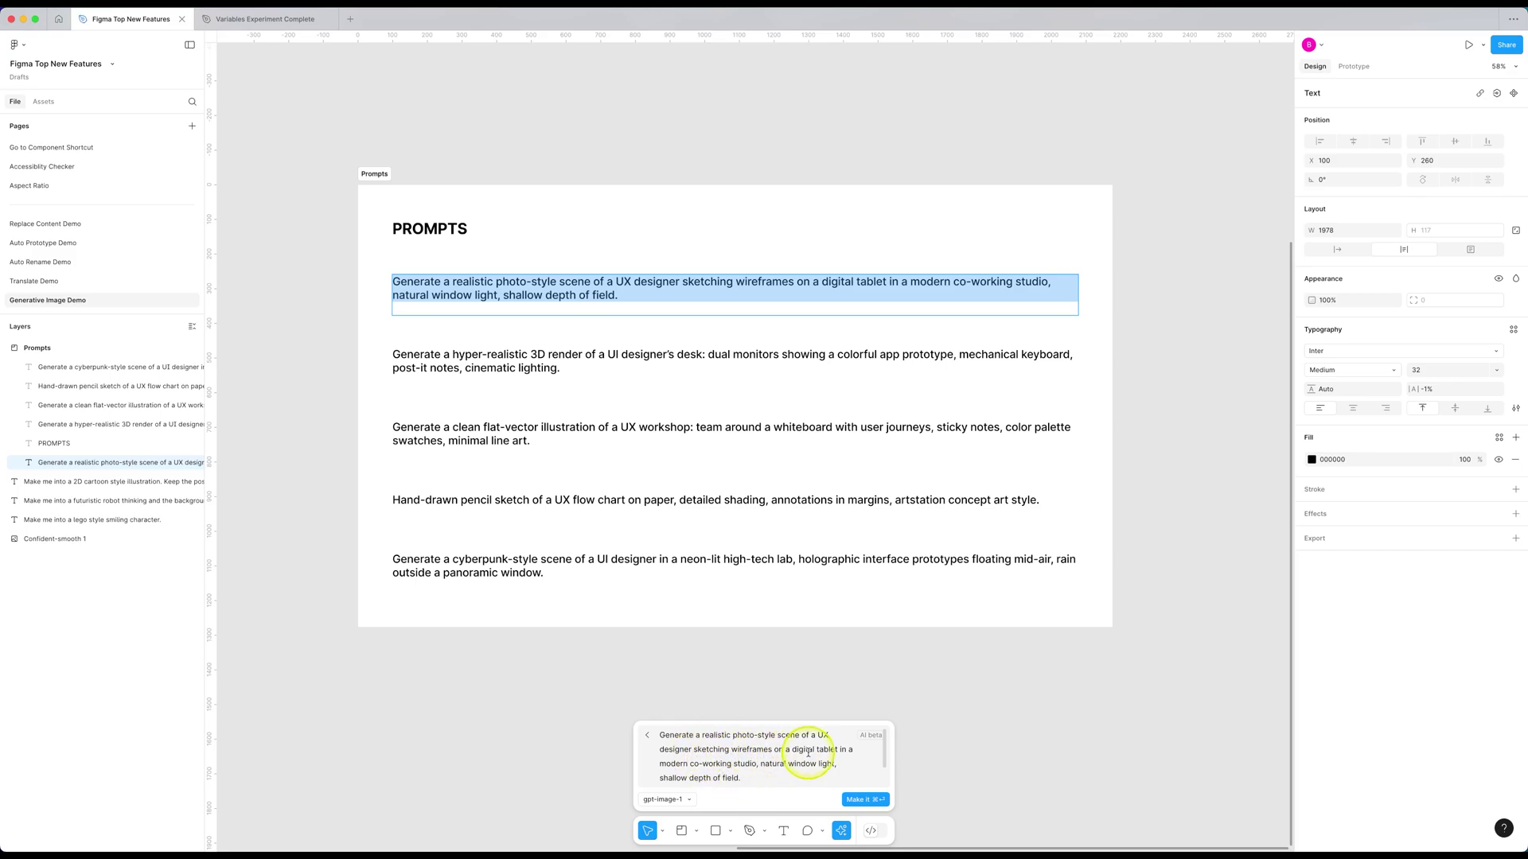
pyautogui.click(861, 800)
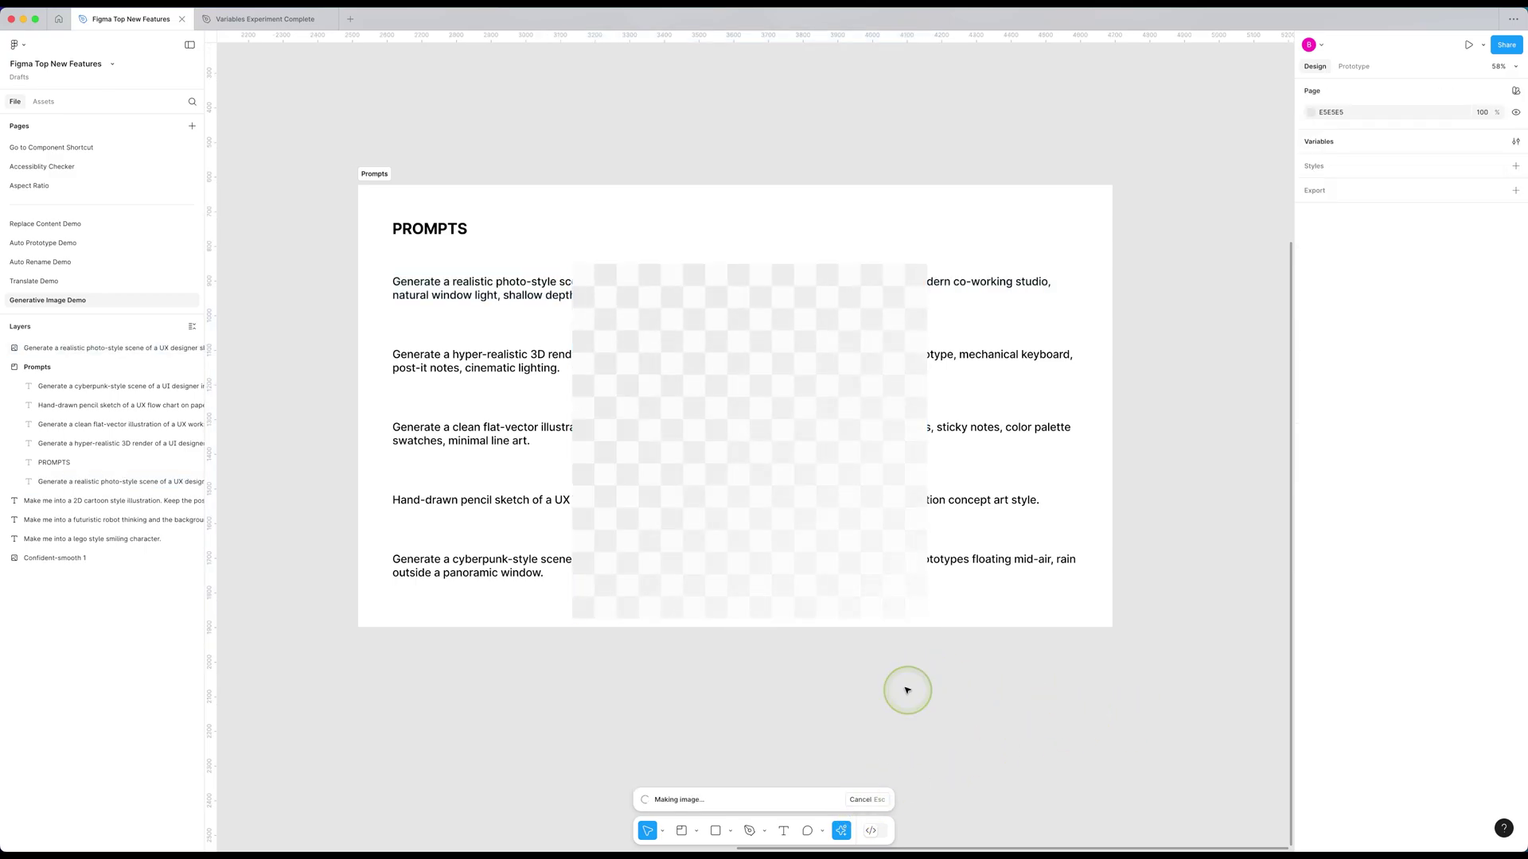
pyautogui.scroll(-5, 850, 700)
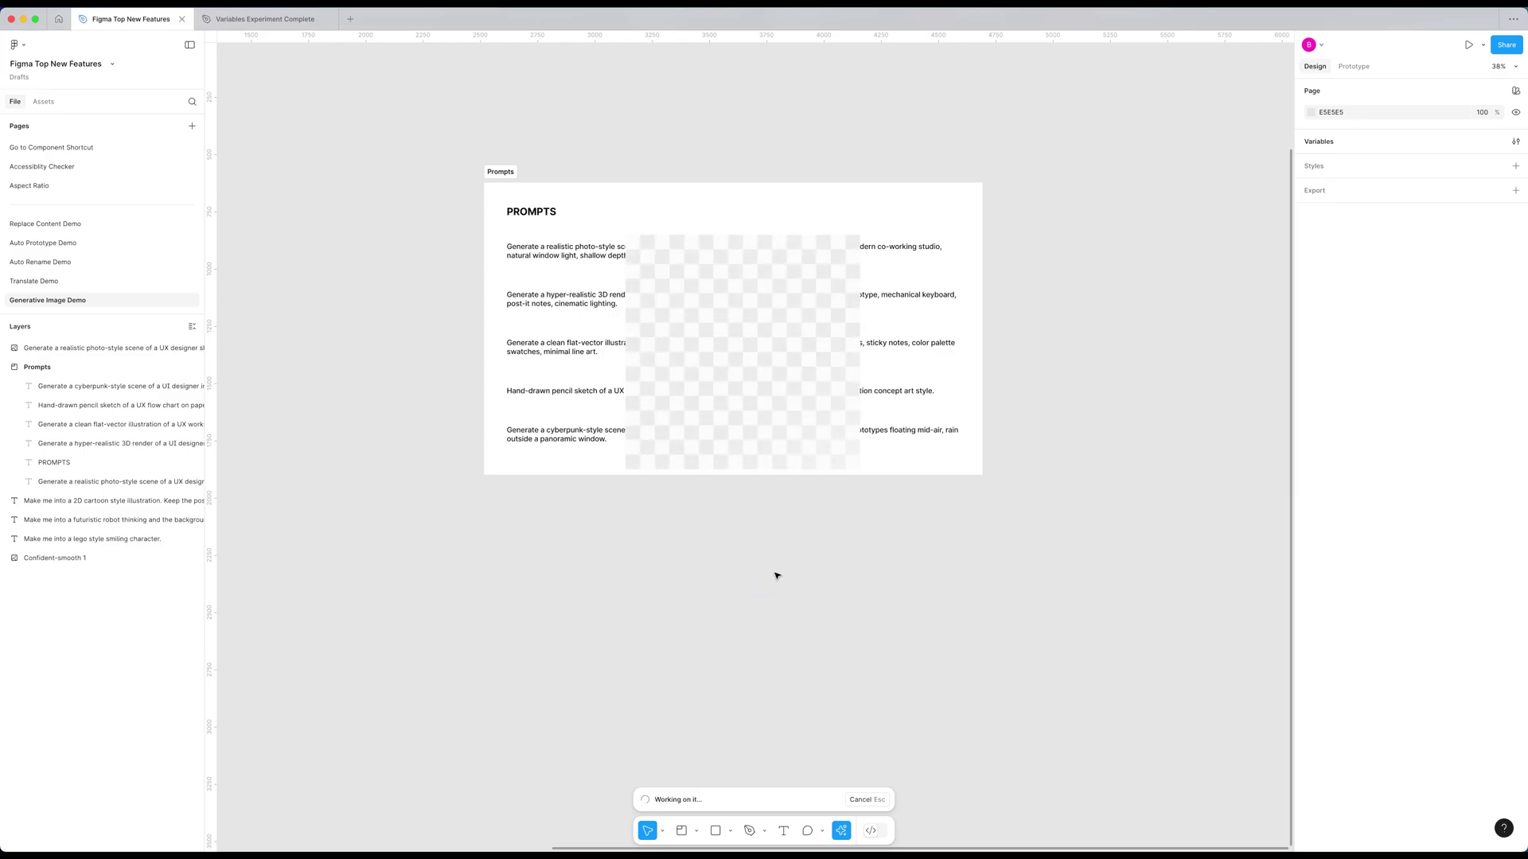
pyautogui.click(756, 642)
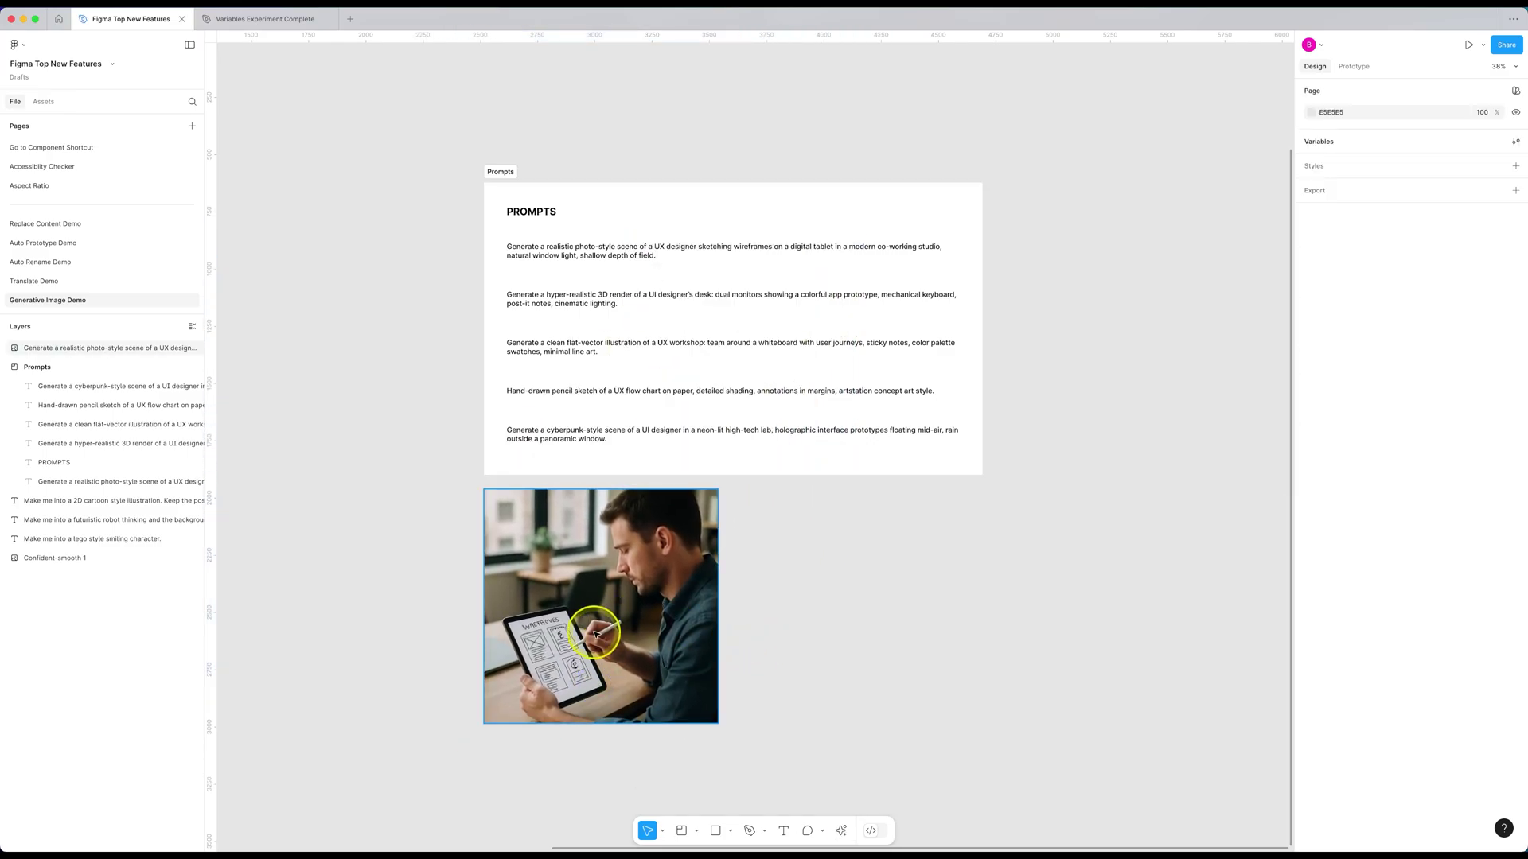
pyautogui.scroll(8, 596, 634)
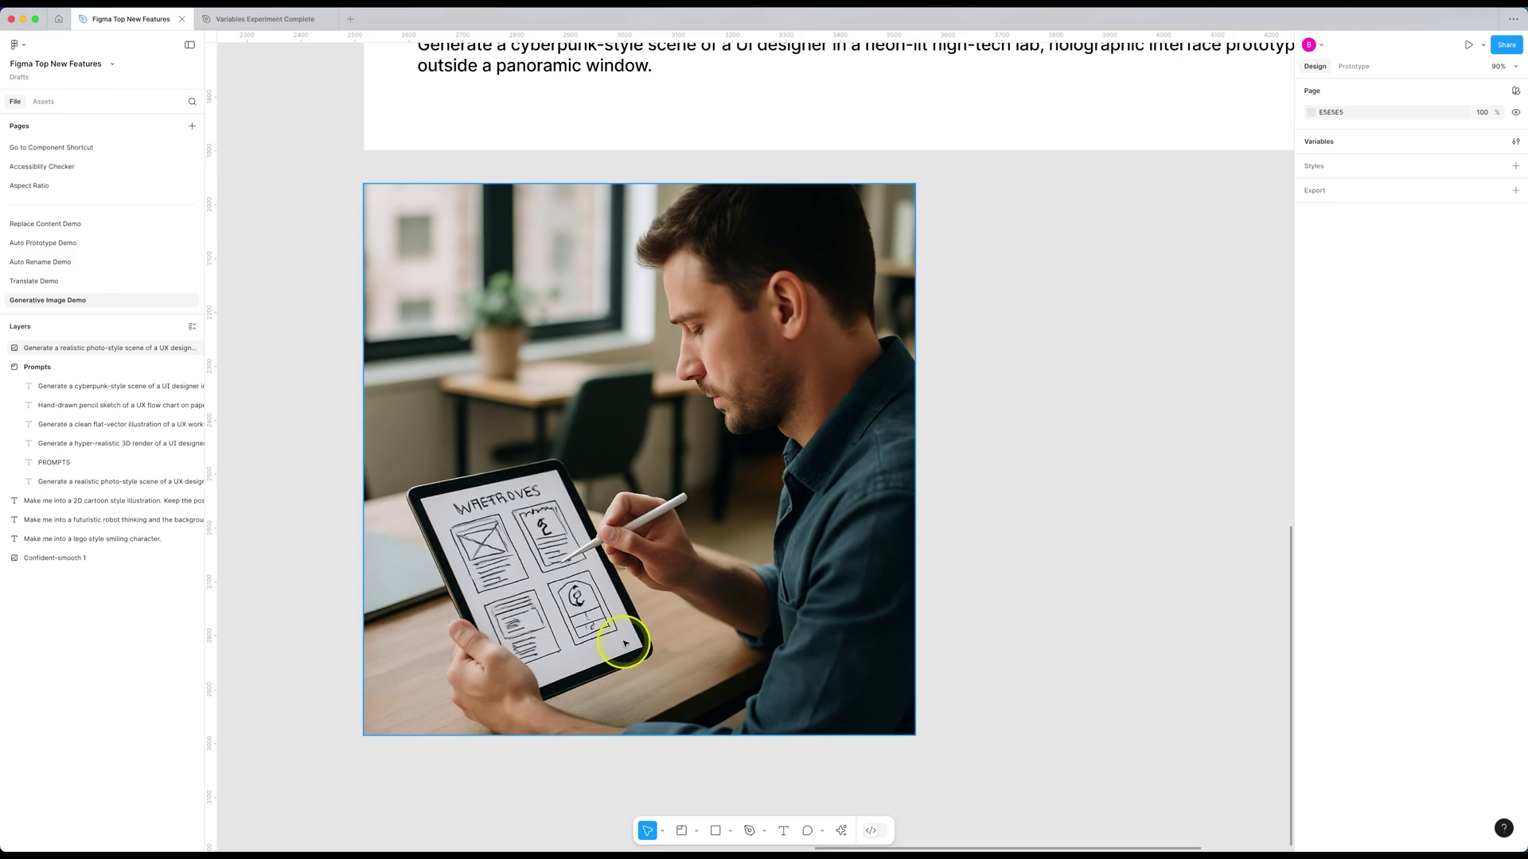
pyautogui.click(632, 609)
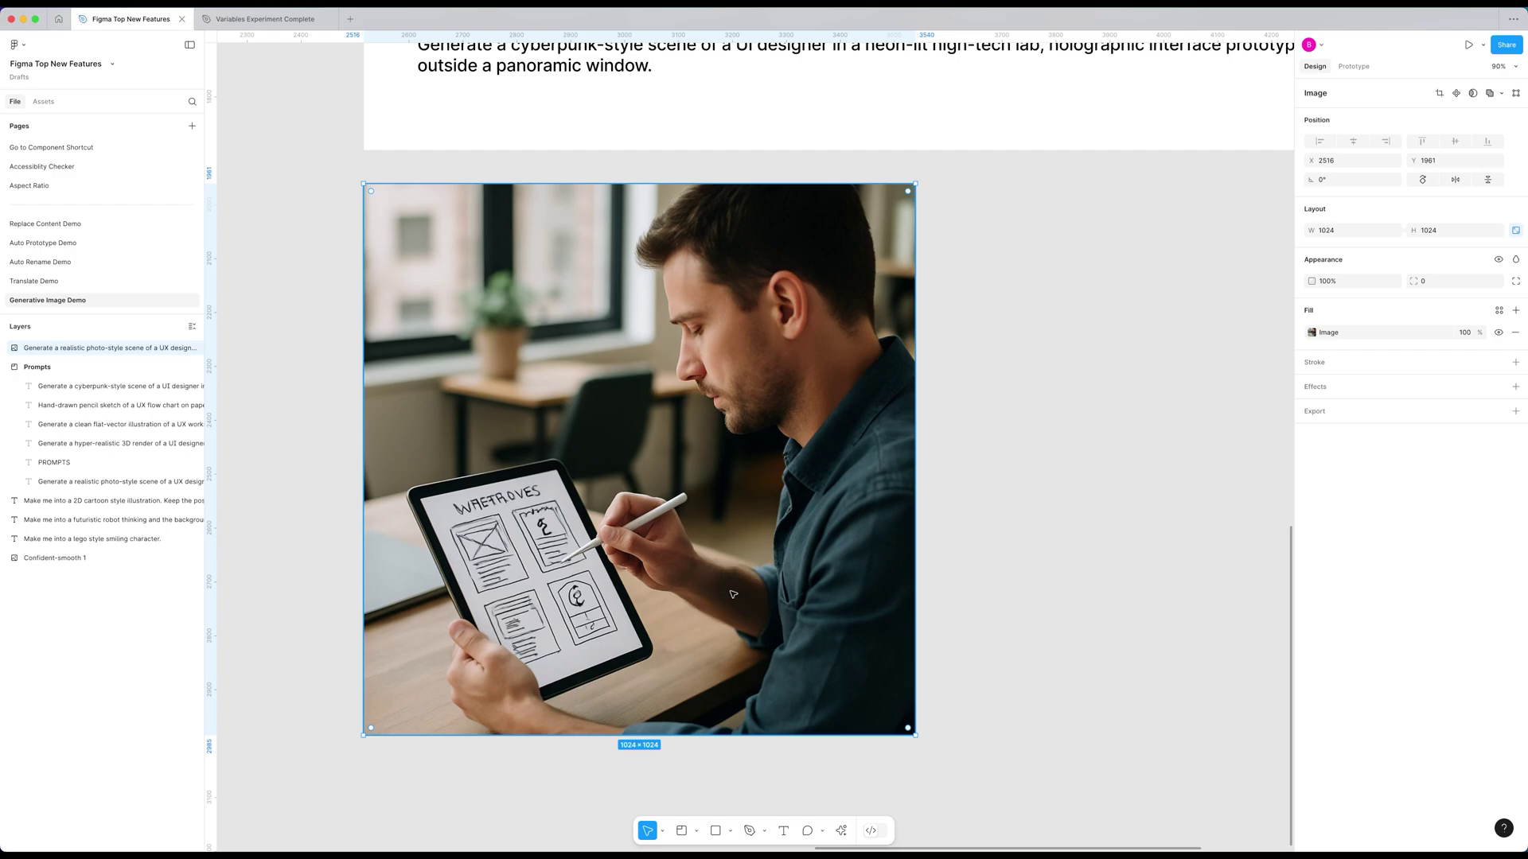
pyautogui.scroll(-5, 733, 594)
pyautogui.scroll(2, 879, 512)
# - Generate the dual-monitor desk image from the second prompt, ending it with '1920 by 1080 pixels.'
pyautogui.click(591, 219)
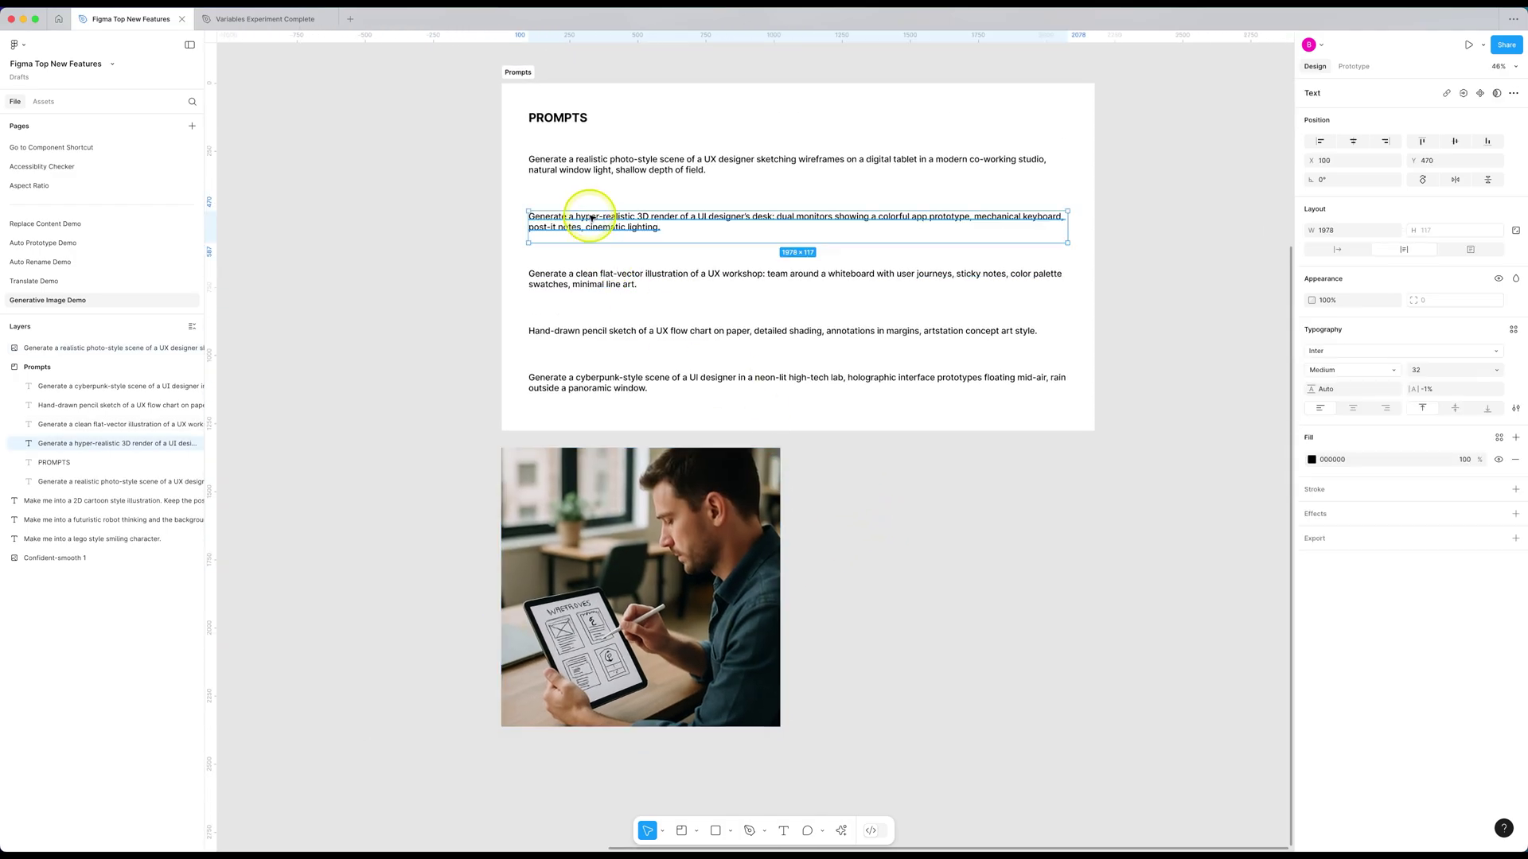
pyautogui.doubleClick(591, 219)
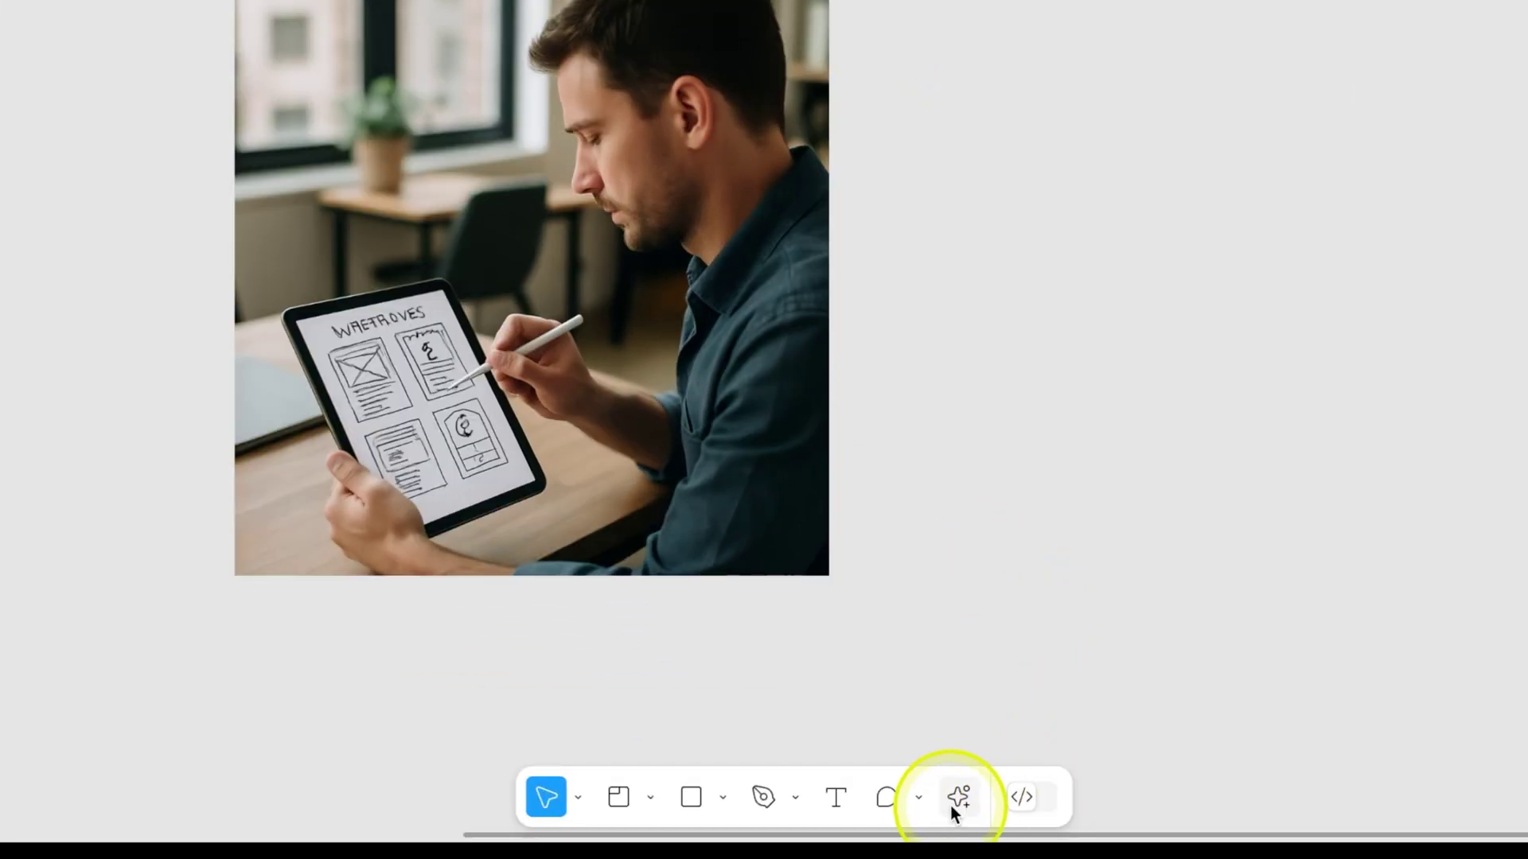
pyautogui.click(952, 806)
pyautogui.click(699, 457)
pyautogui.press('super+v')
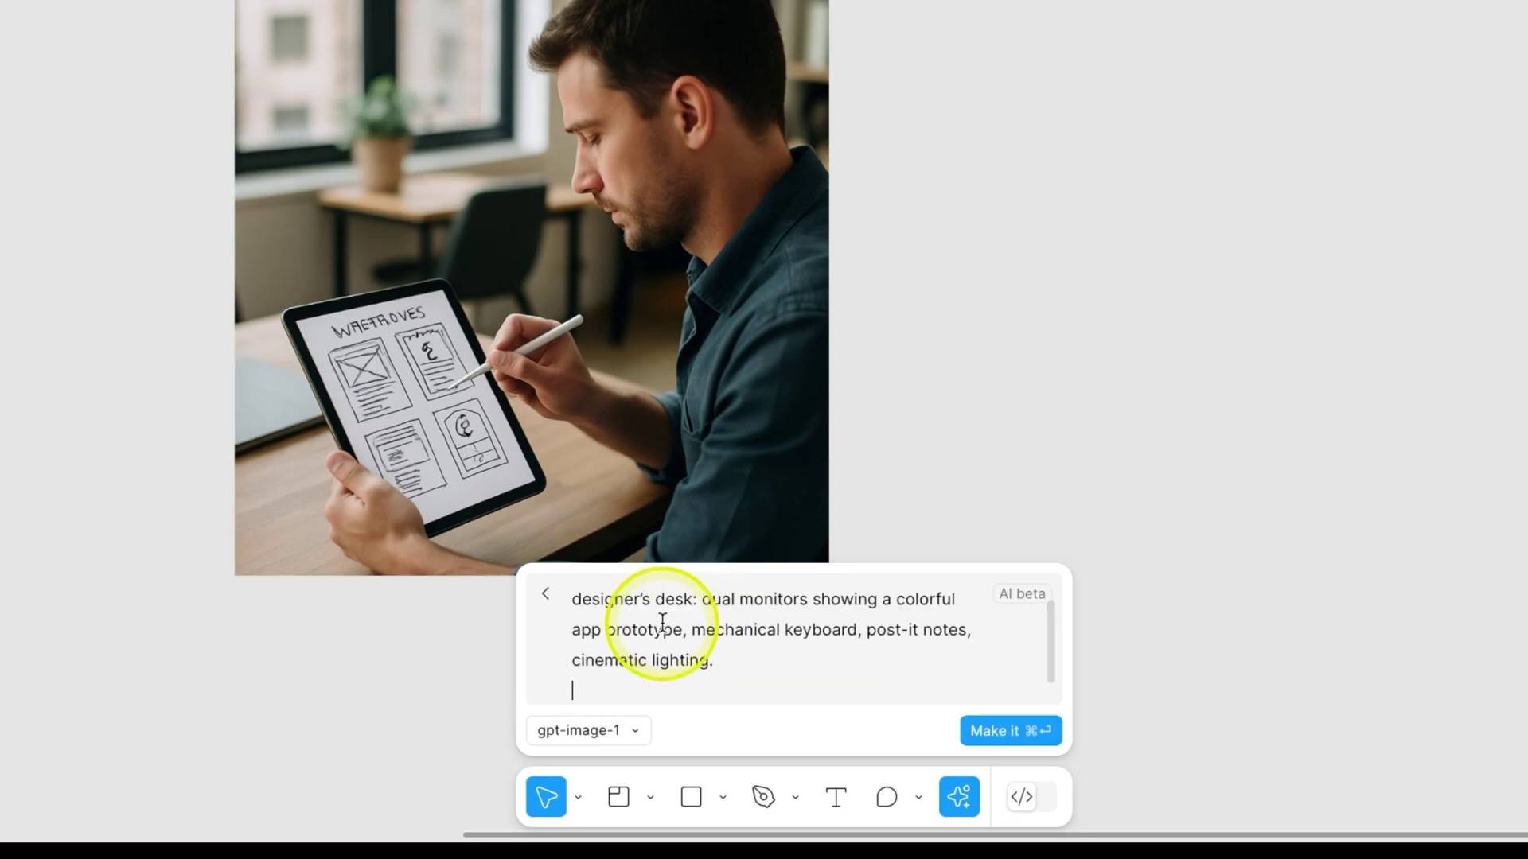
pyautogui.press('BackSpace')
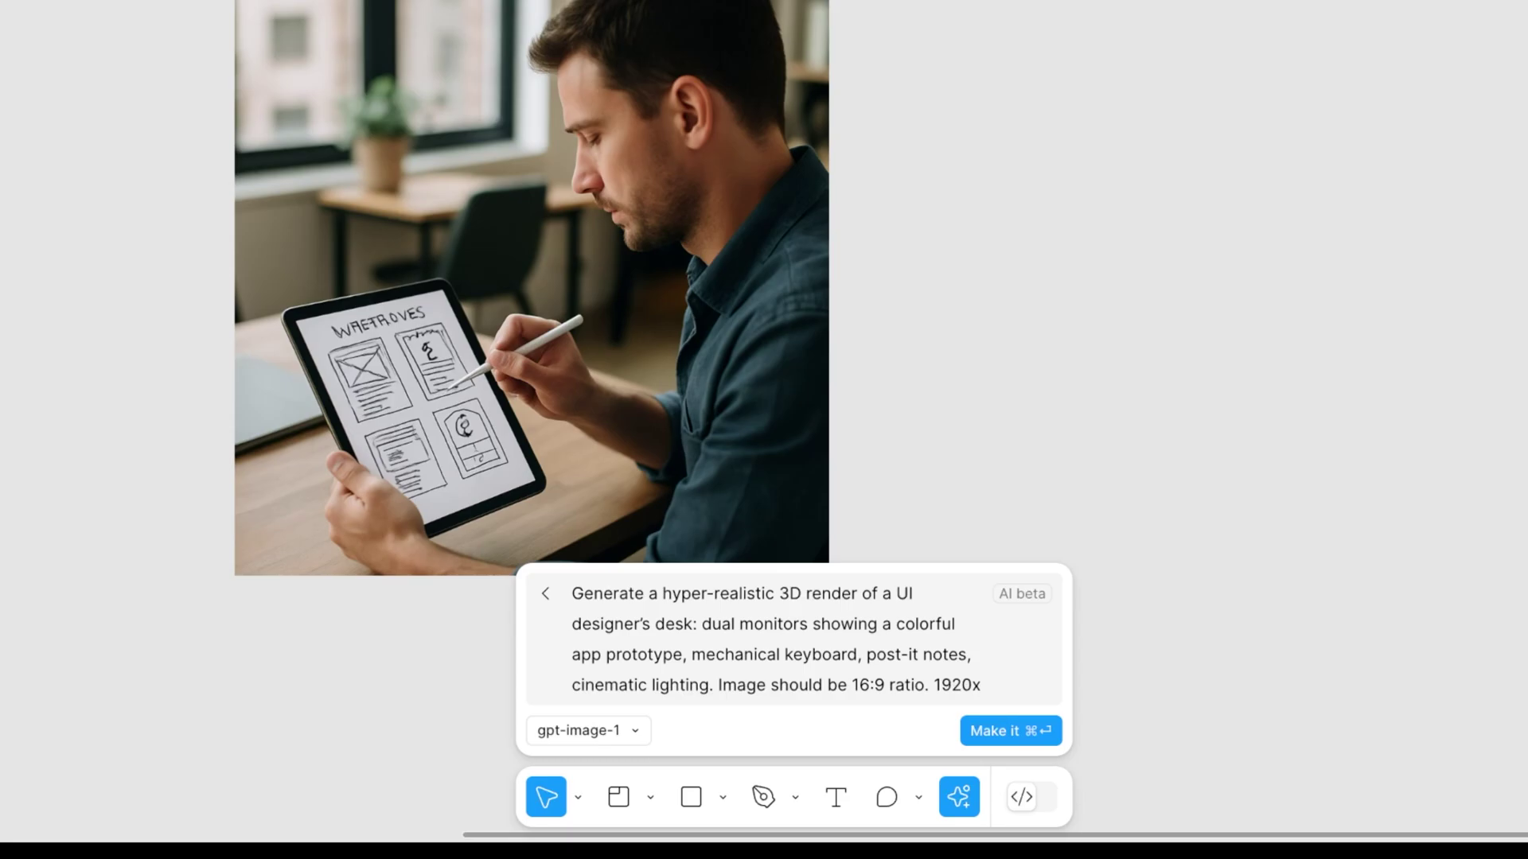
pyautogui.press('BackSpace')
pyautogui.write('by ')
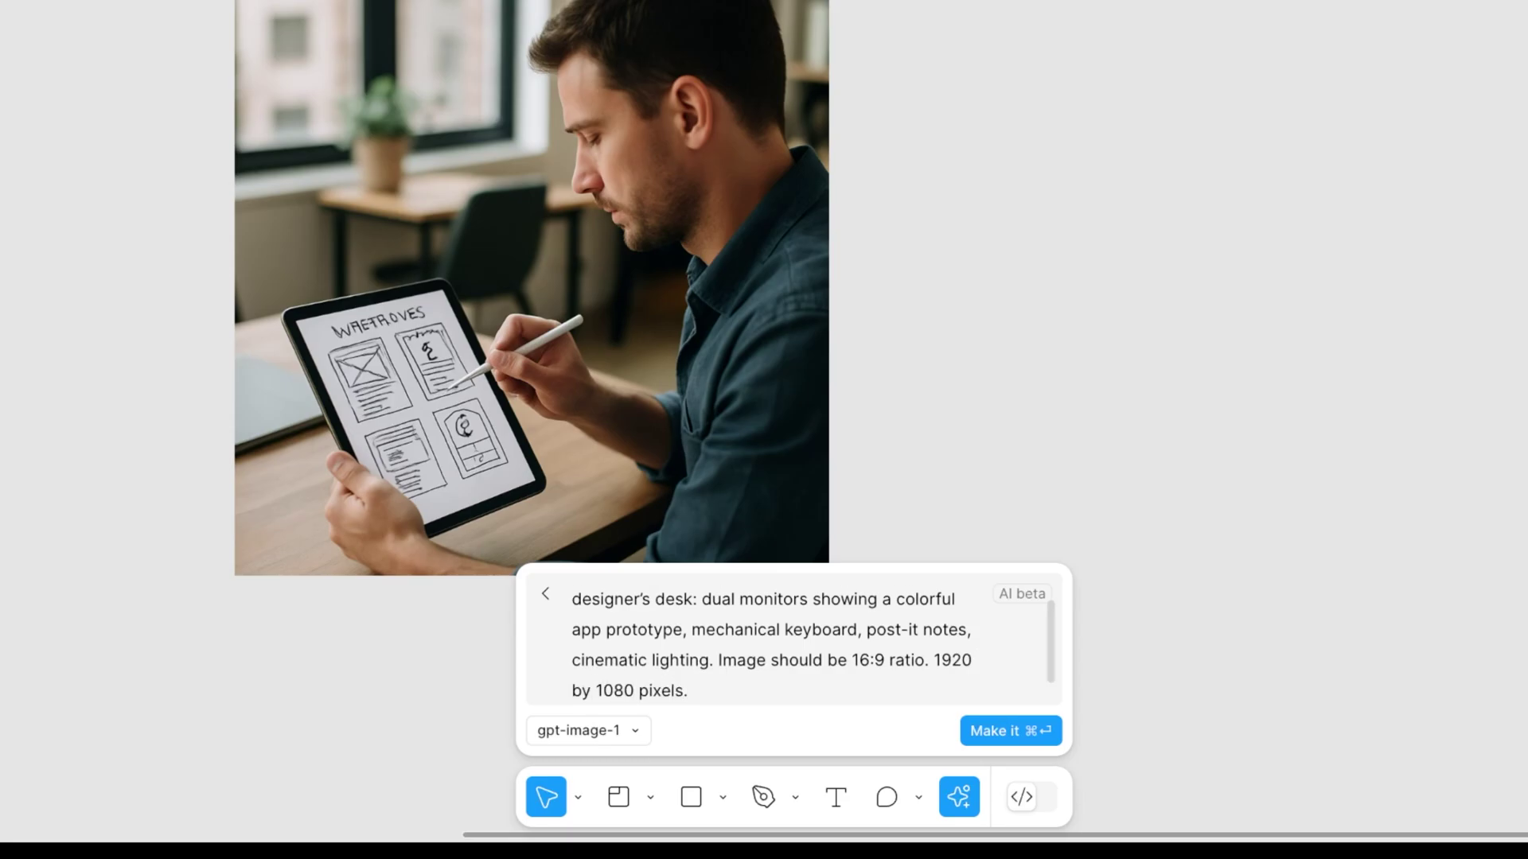
pyautogui.write('1080 pixels.')
pyautogui.click(1028, 723)
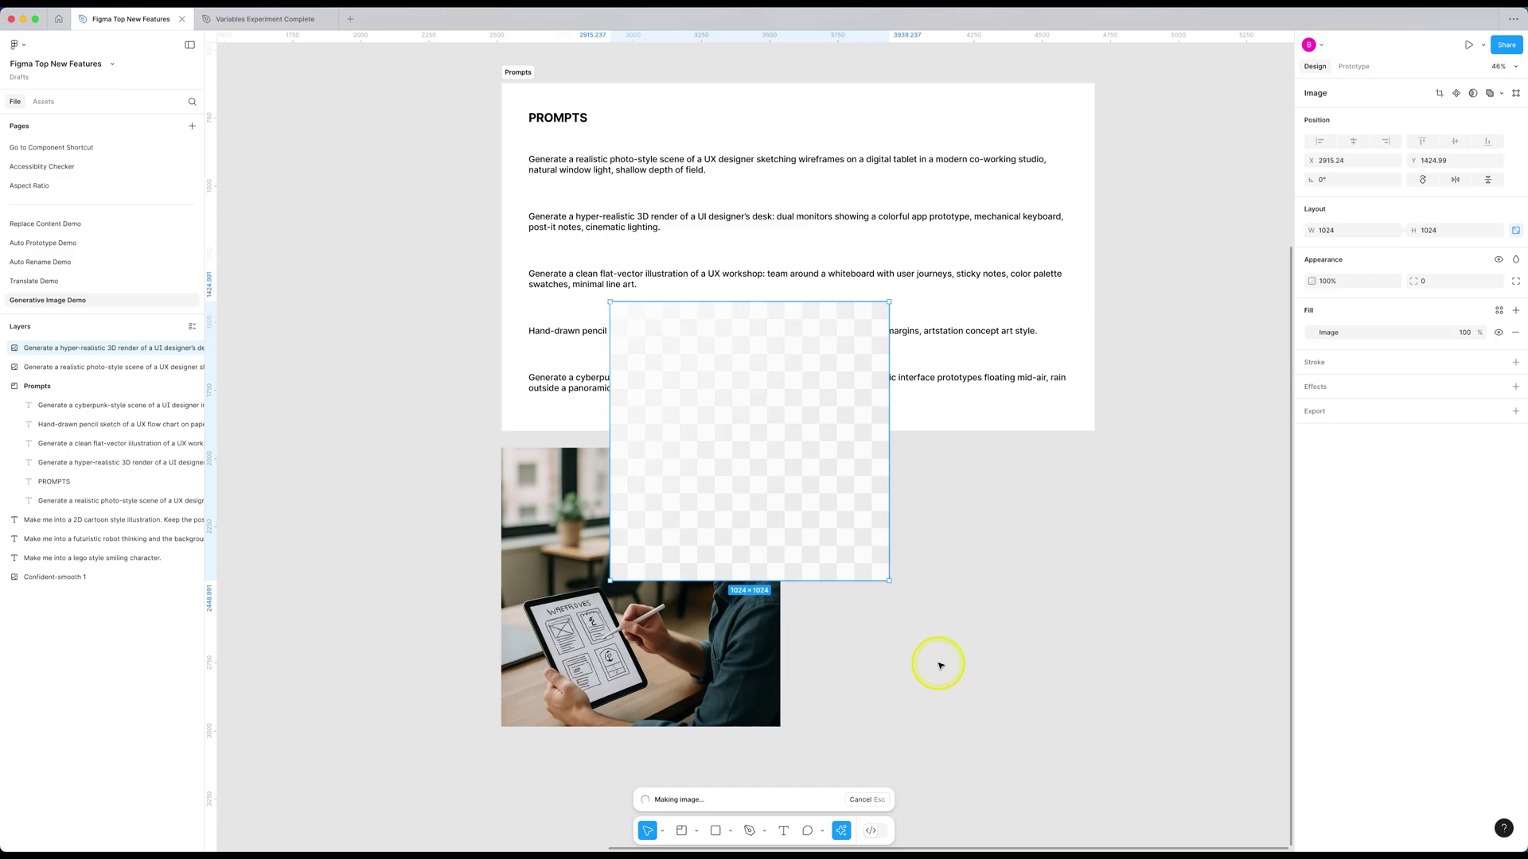
# - Move the generated desk image beside the tablet photo below the prompts
pyautogui.click(1000, 570)
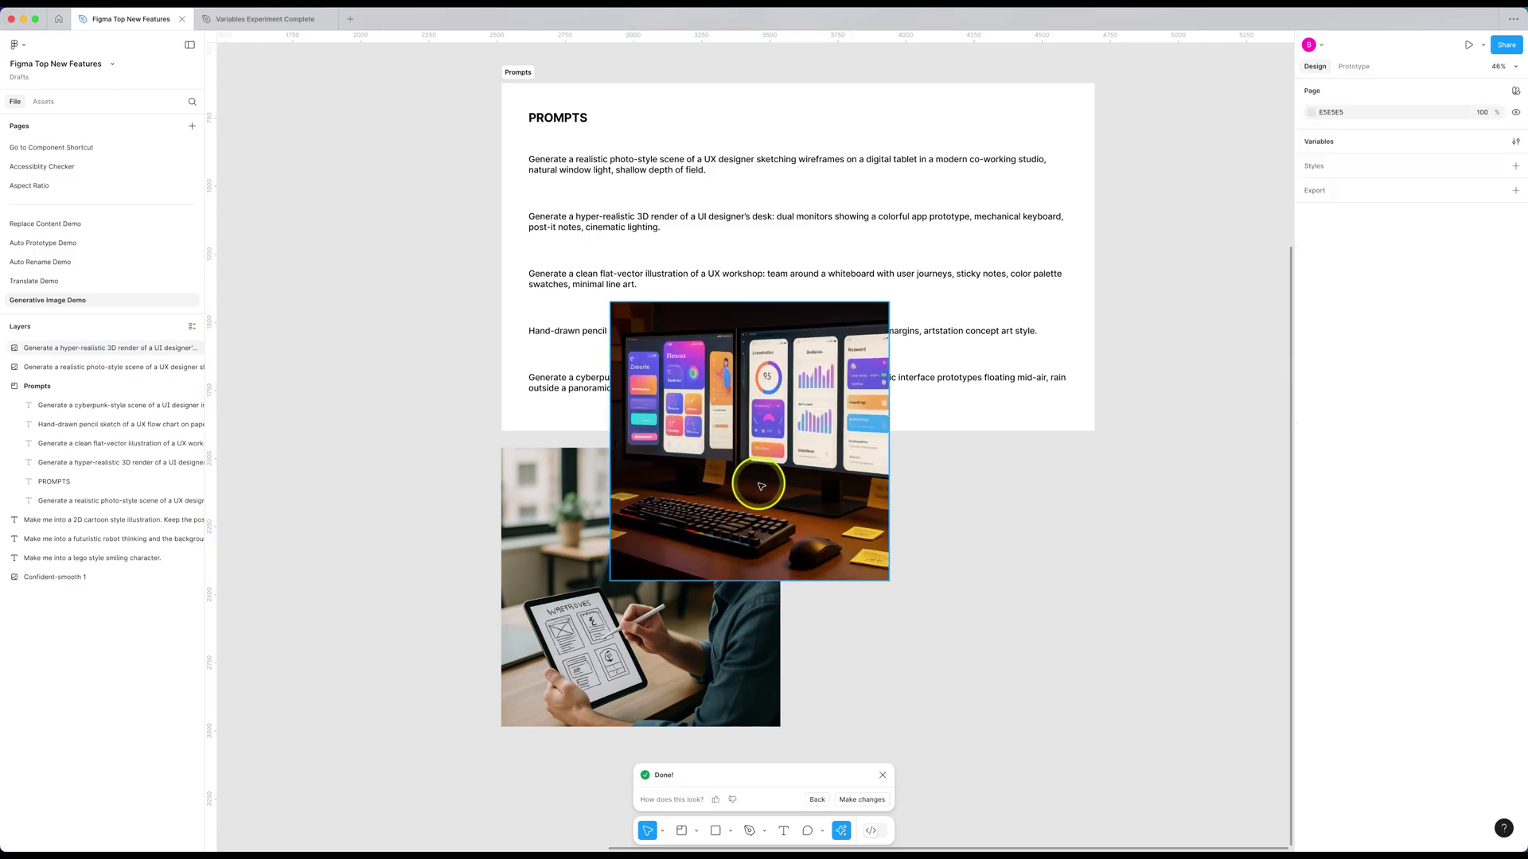
pyautogui.moveTo(764, 488); pyautogui.dragTo(801, 599)
pyautogui.scroll(5, 796, 477)
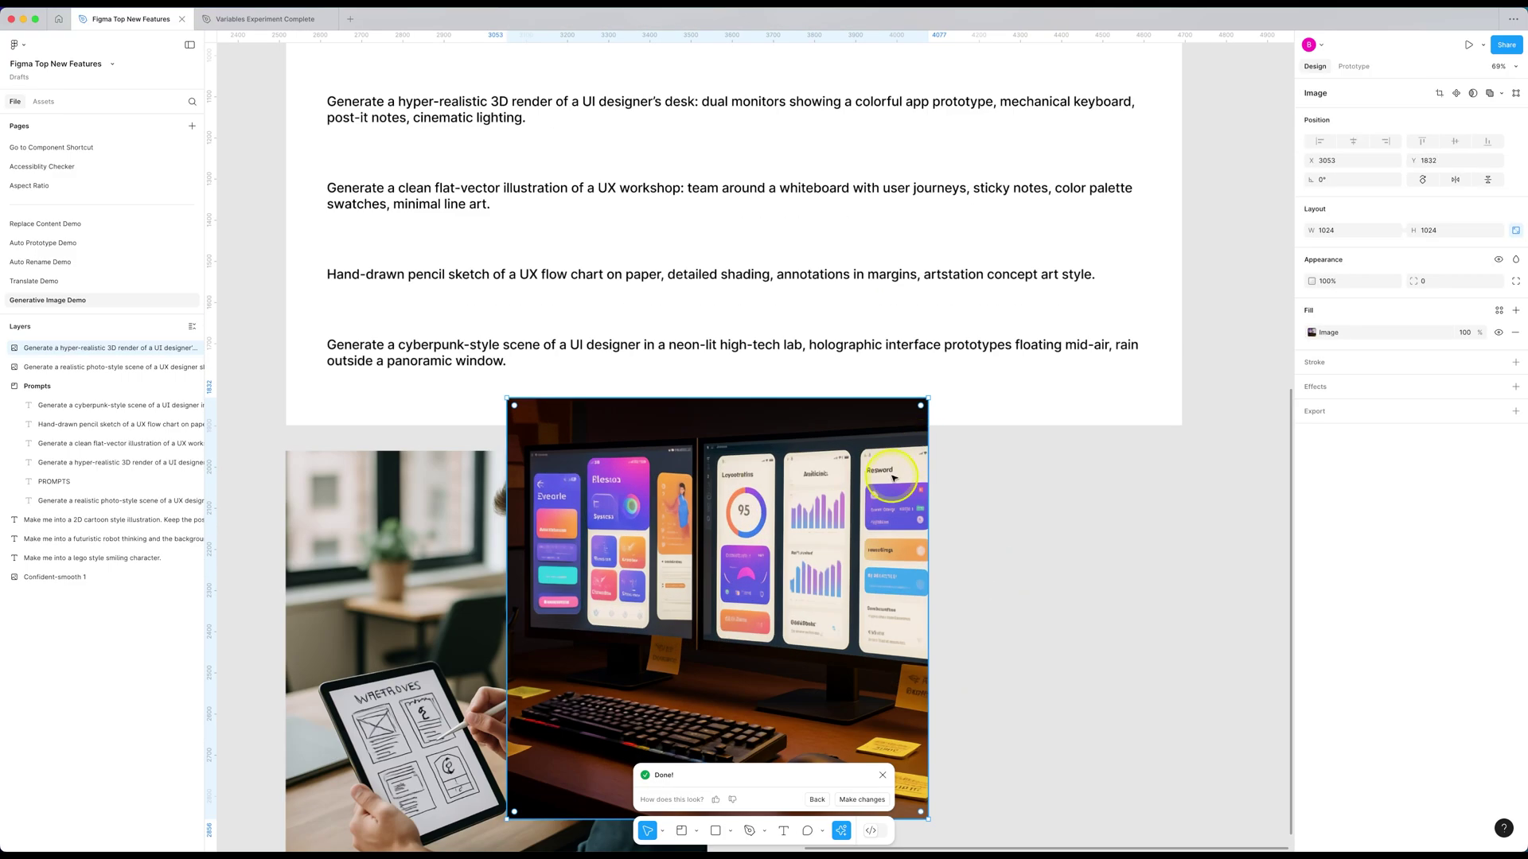
pyautogui.scroll(-5, 573, 586)
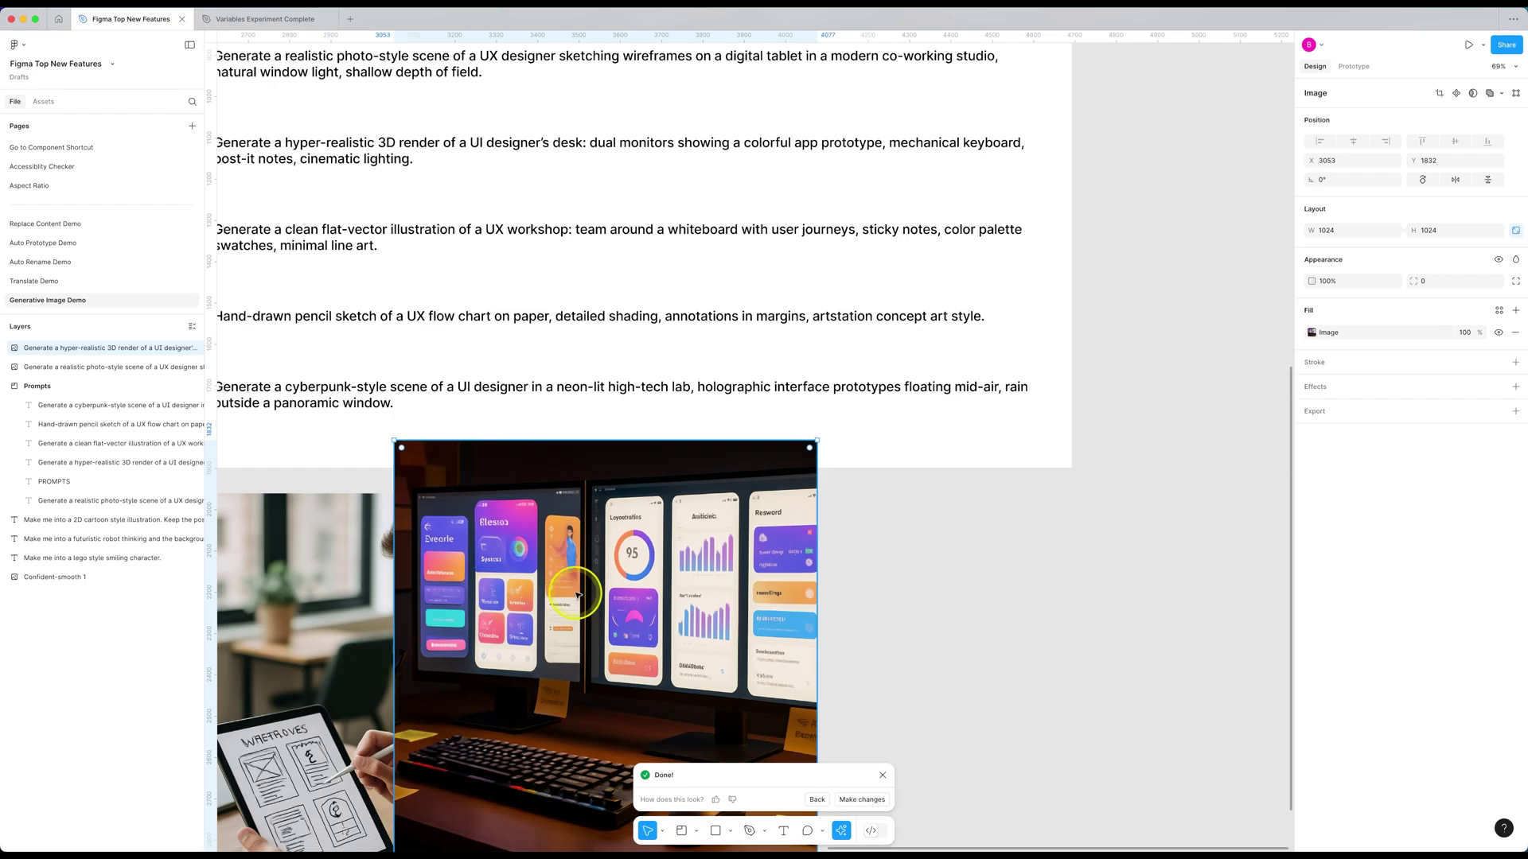
pyautogui.scroll(6, 715, 628)
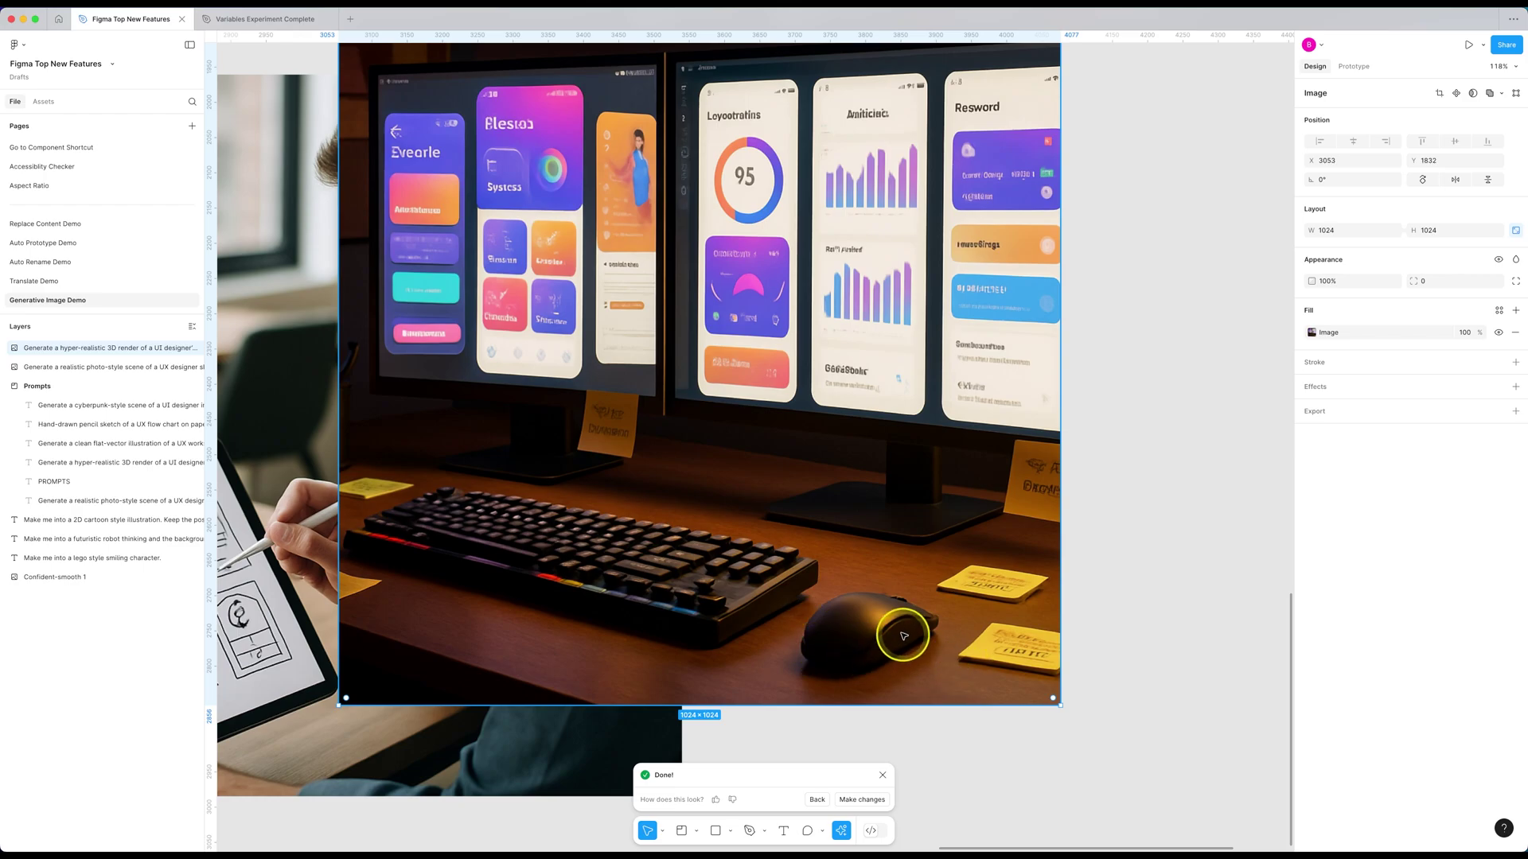
pyautogui.scroll(-3, 700, 574)
pyautogui.scroll(-2, 700, 574)
pyautogui.moveTo(700, 574); pyautogui.dragTo(902, 583)
# - Generate the flat-vector workshop illustration and place it beside the other two images
pyautogui.click(1118, 570)
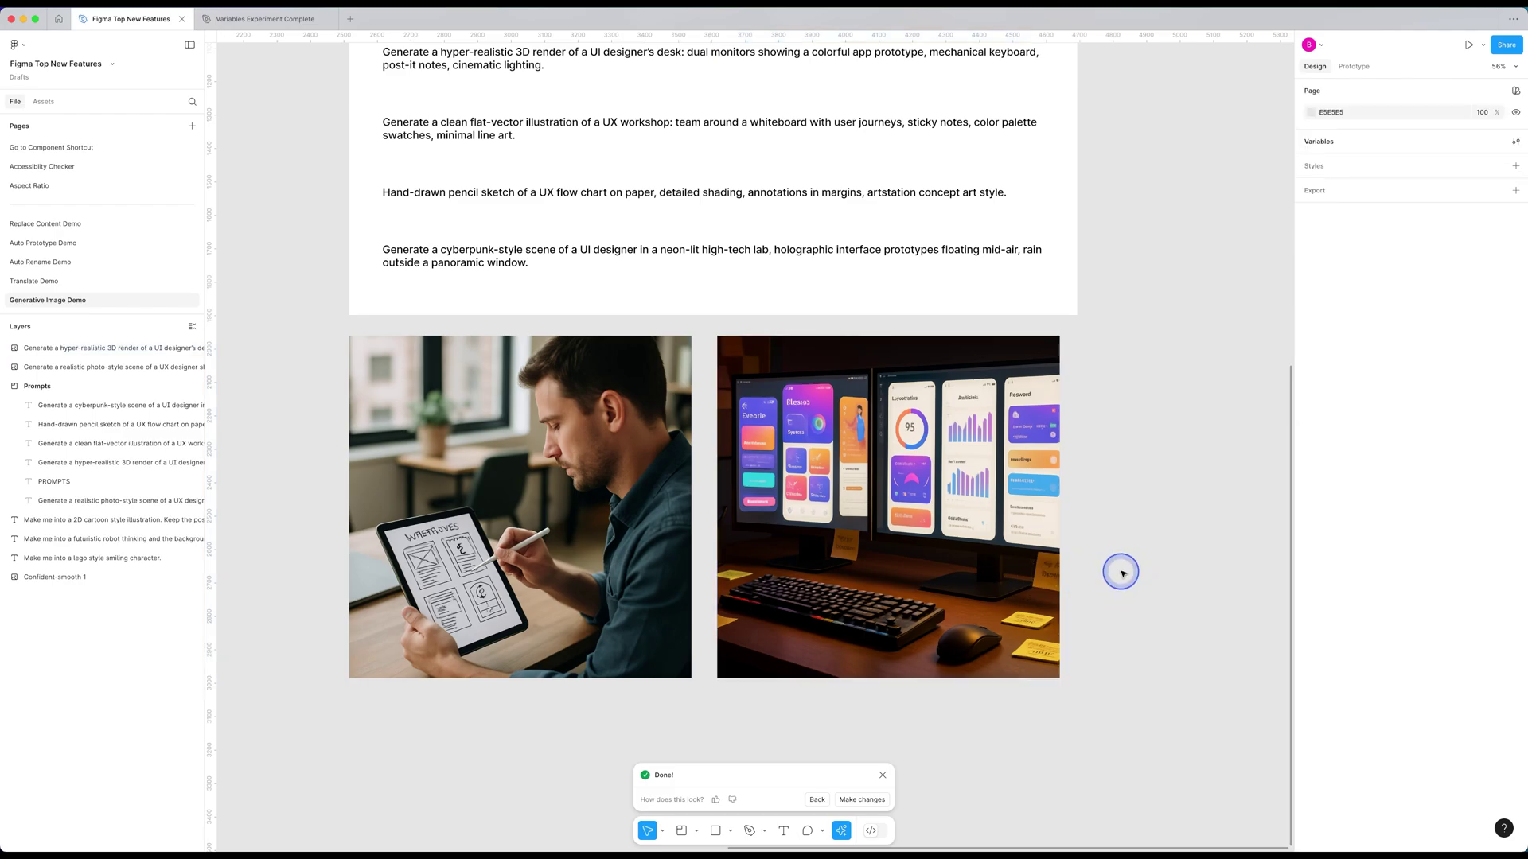
pyautogui.scroll(-3, 915, 593)
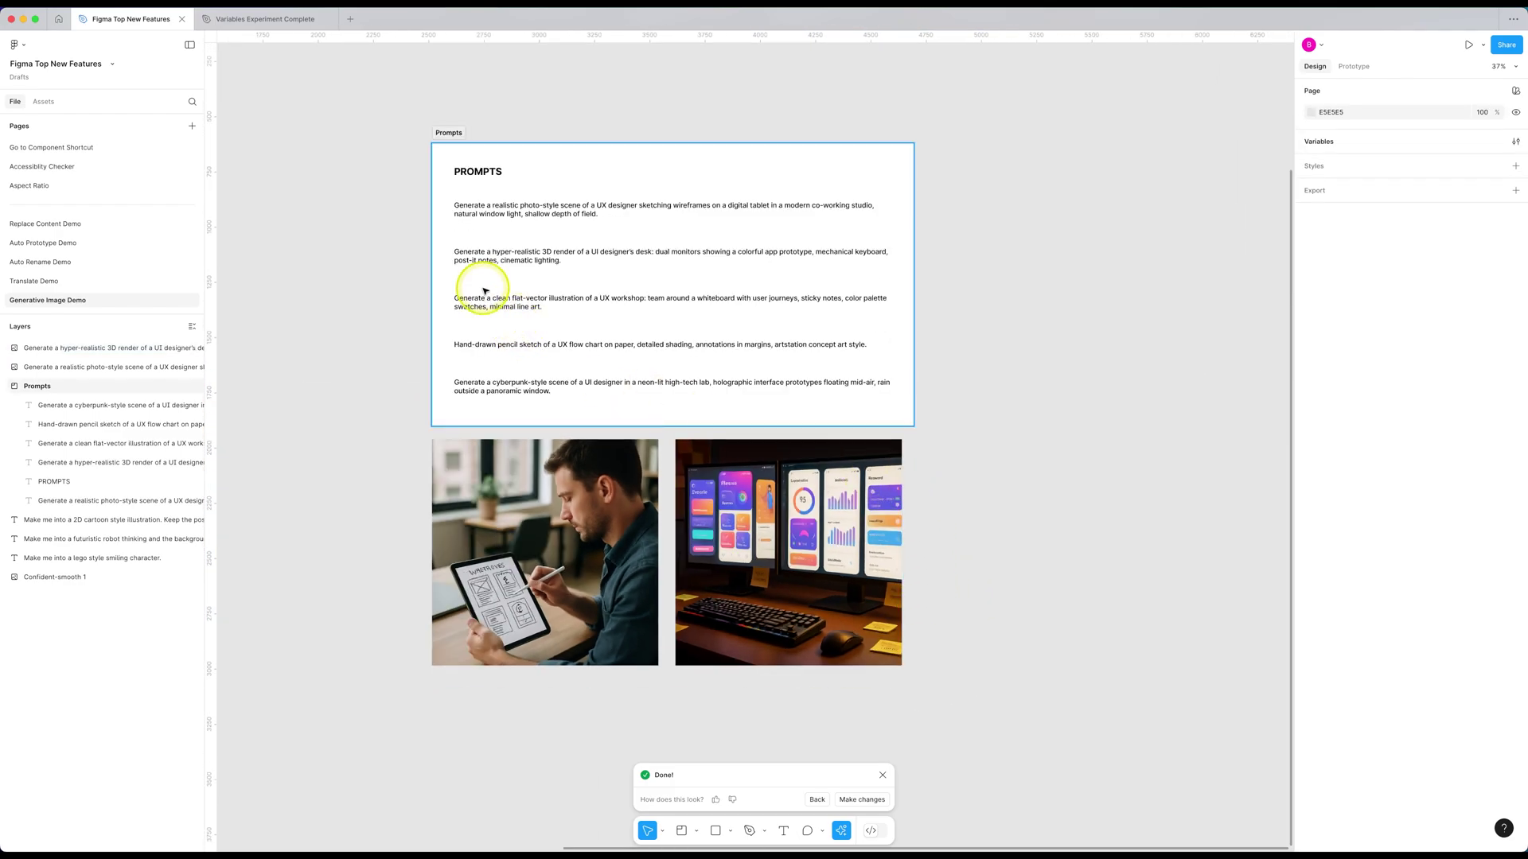
pyautogui.doubleClick(490, 301)
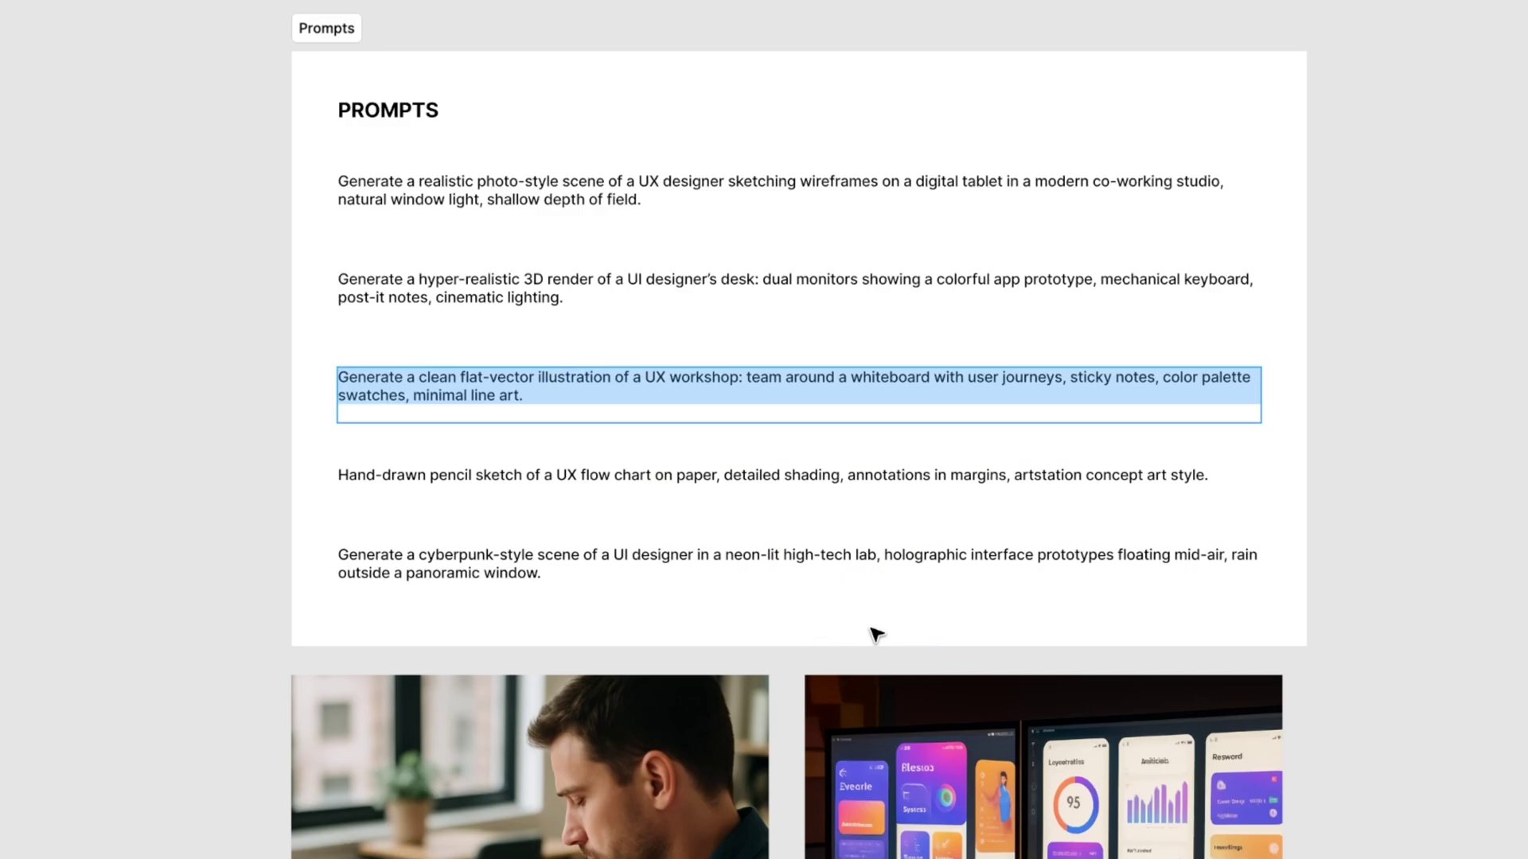
pyautogui.click(841, 830)
pyautogui.click(692, 686)
pyautogui.click(800, 727)
pyautogui.click(849, 800)
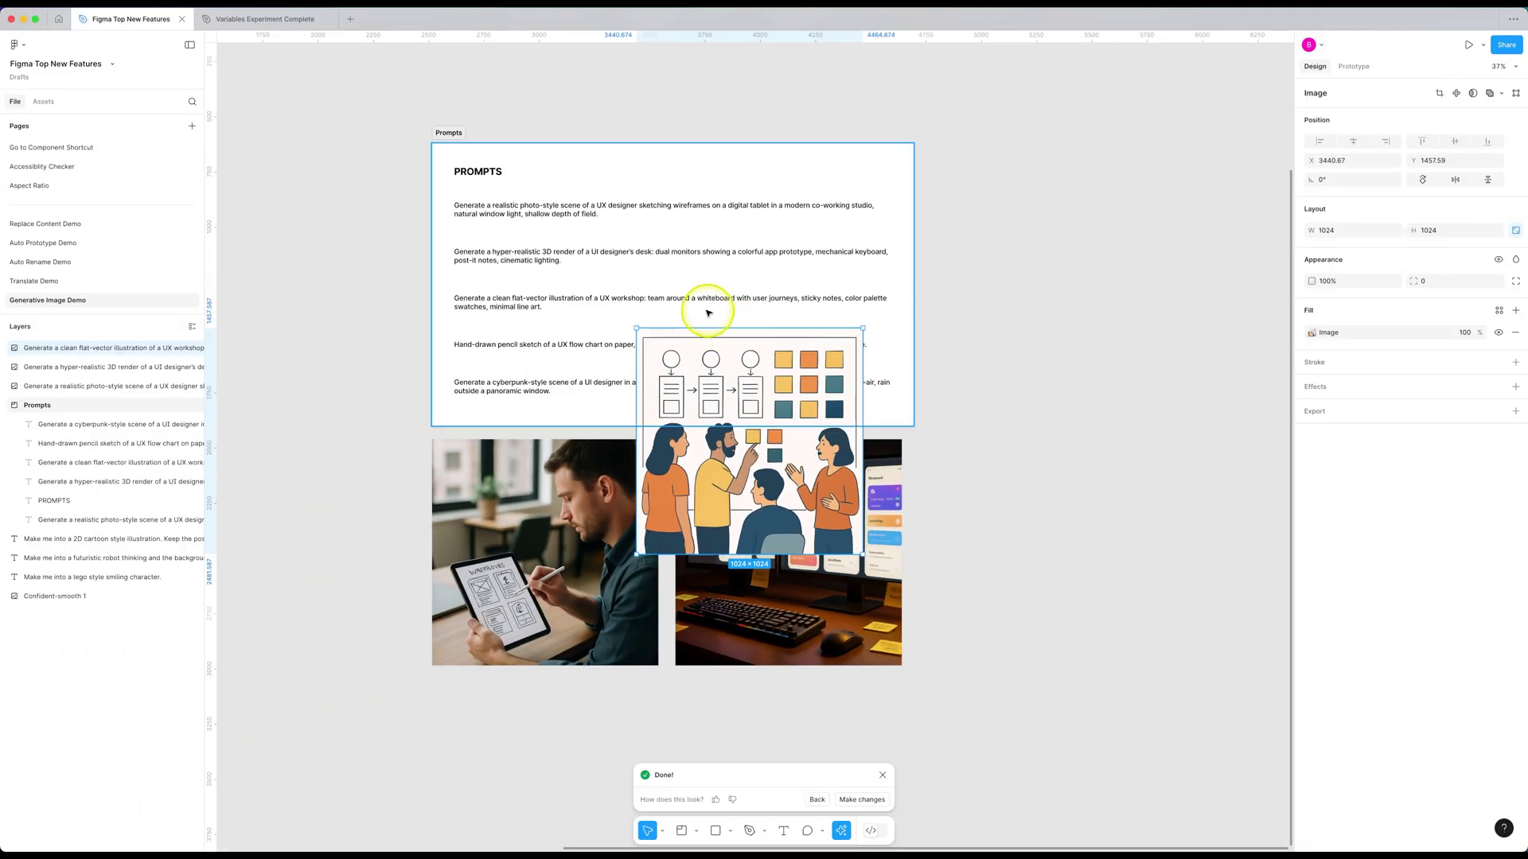
pyautogui.moveTo(676, 230); pyautogui.dragTo(1149, 417)
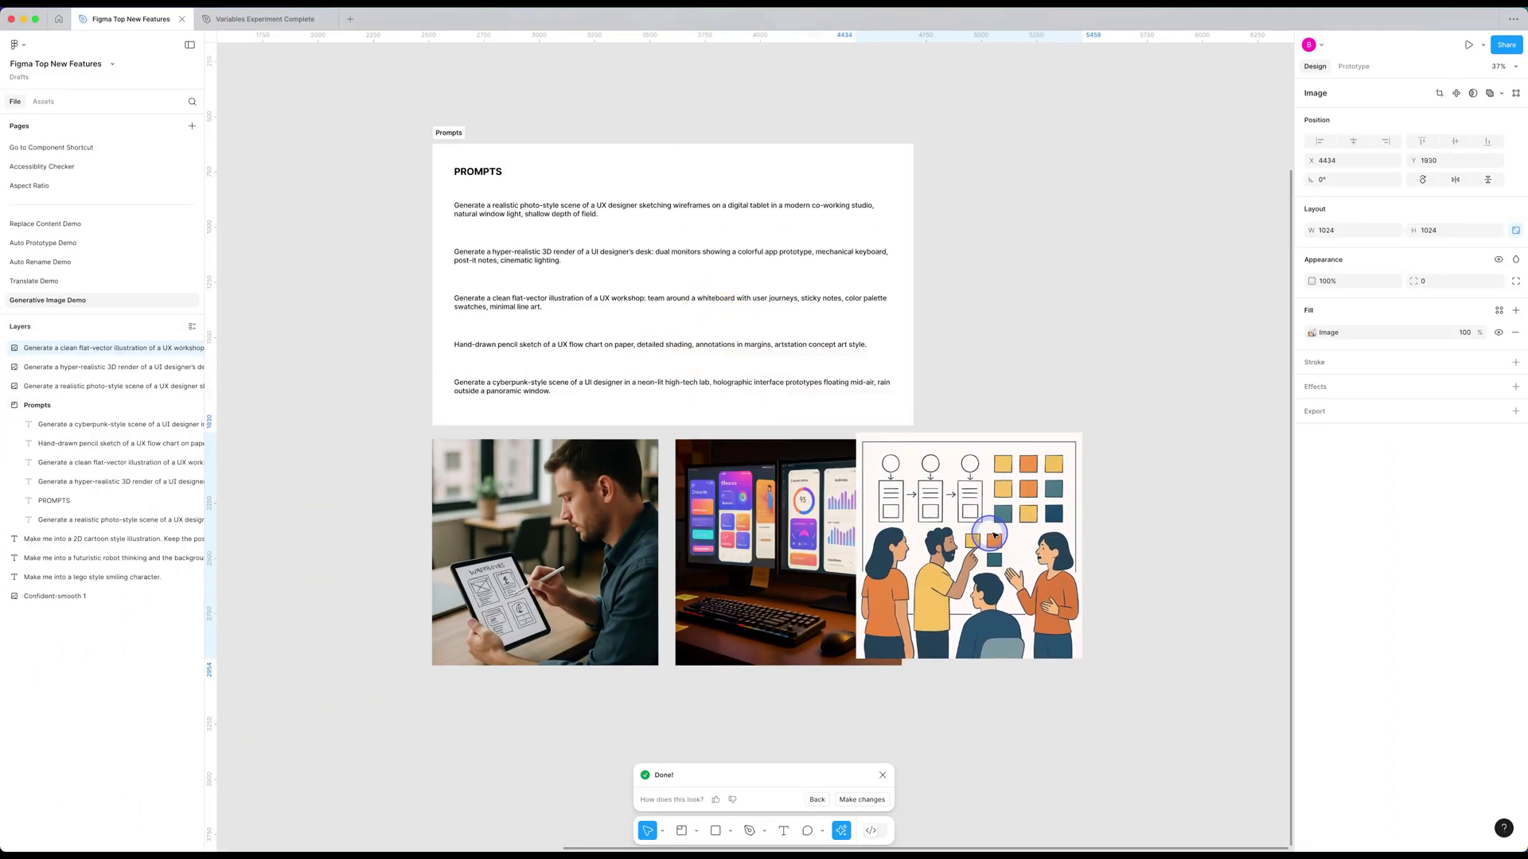
# - Regenerate the workshop illustration using the Google Imagen 3 image model
pyautogui.click(842, 830)
pyautogui.click(682, 689)
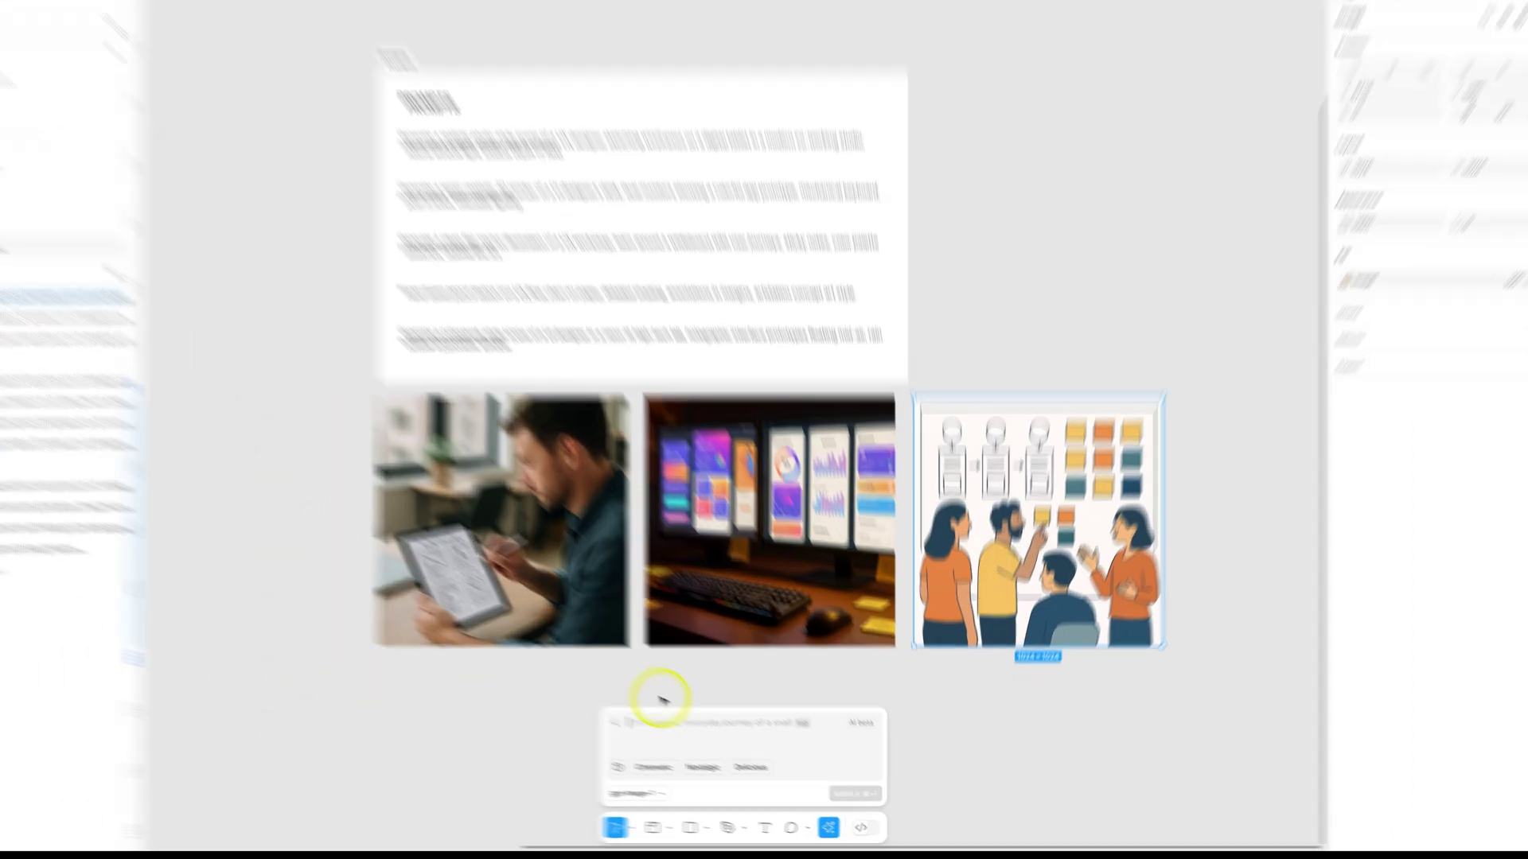
pyautogui.click(683, 801)
pyautogui.click(439, 689)
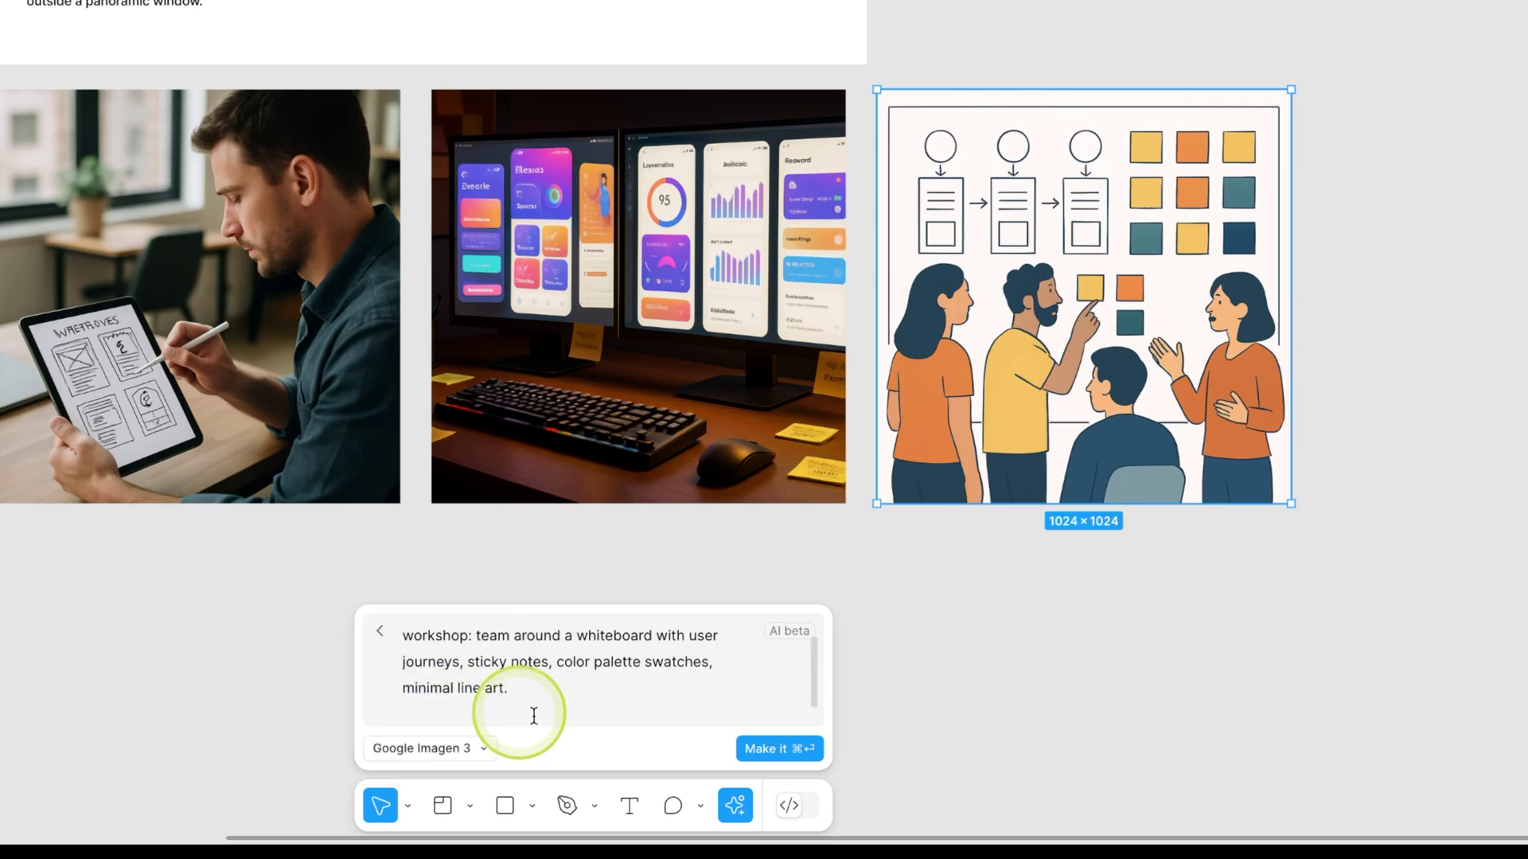
pyautogui.click(767, 755)
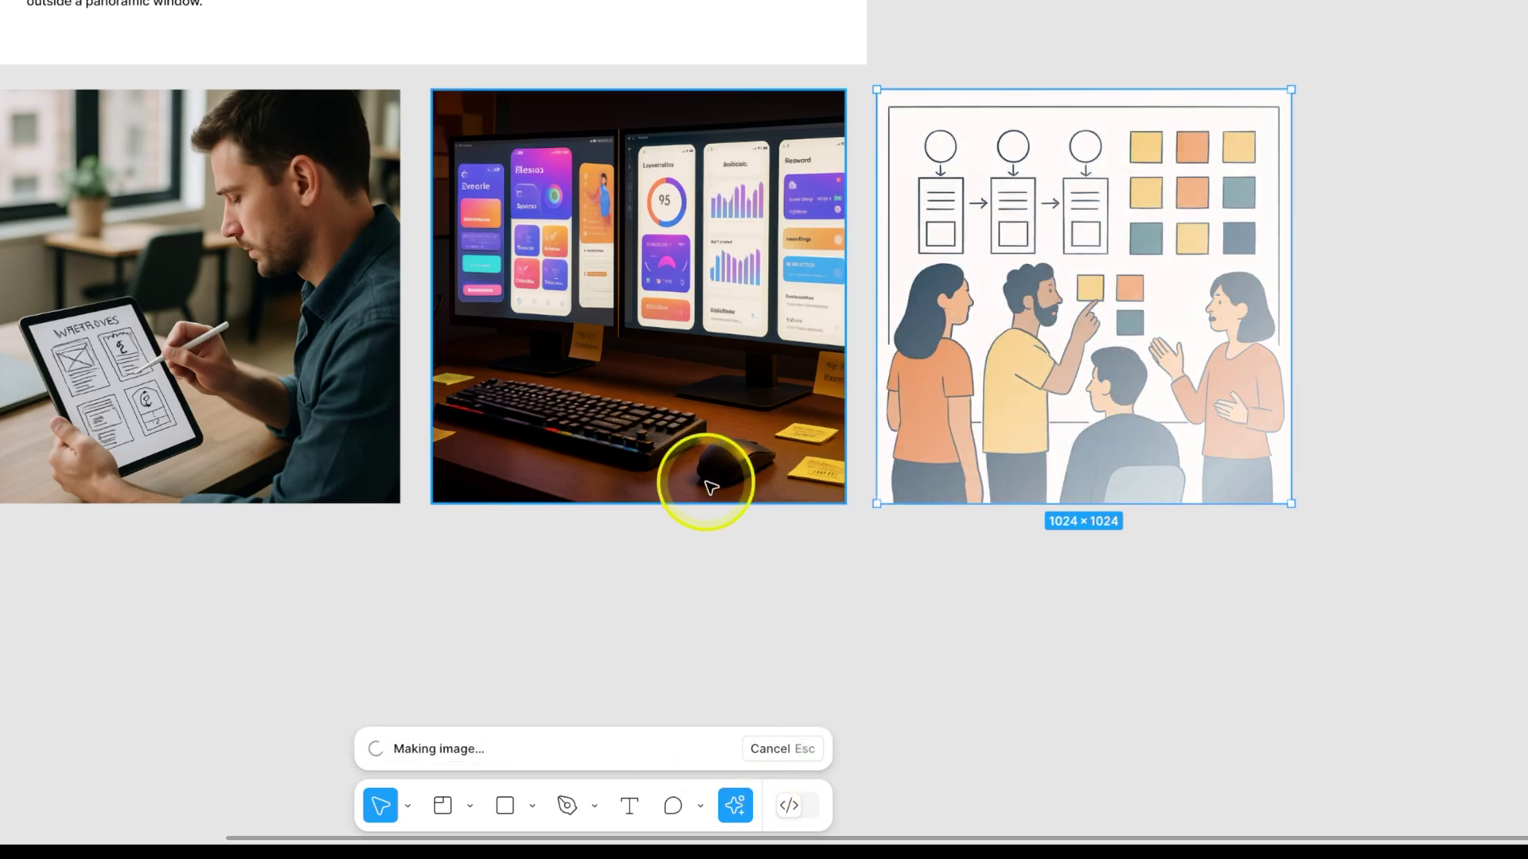
pyautogui.click(1124, 360)
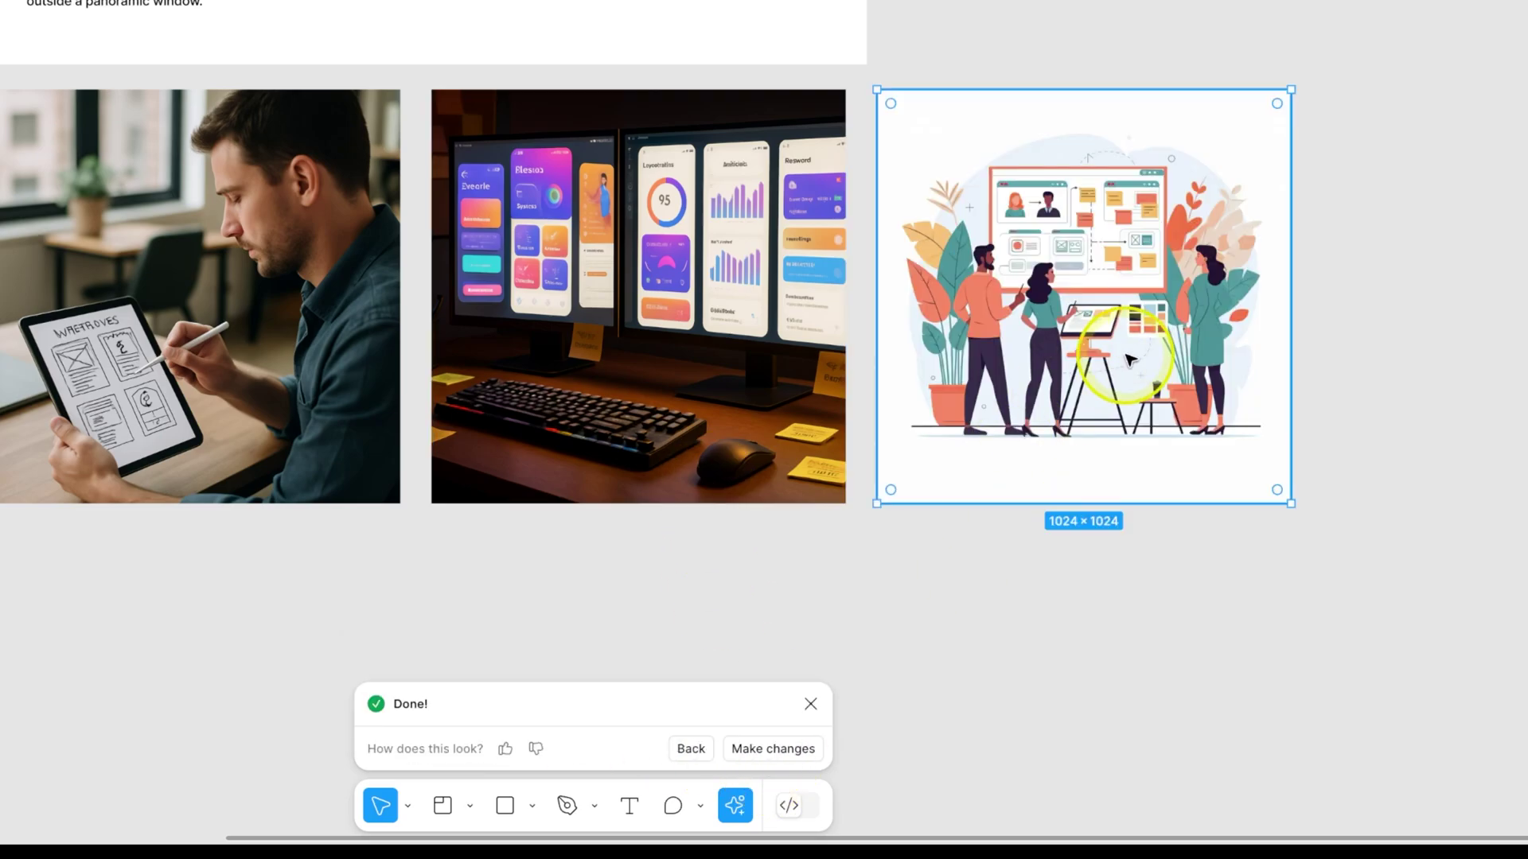
pyautogui.click(810, 704)
# - Open Make an image again and clear the selection
pyautogui.click(735, 806)
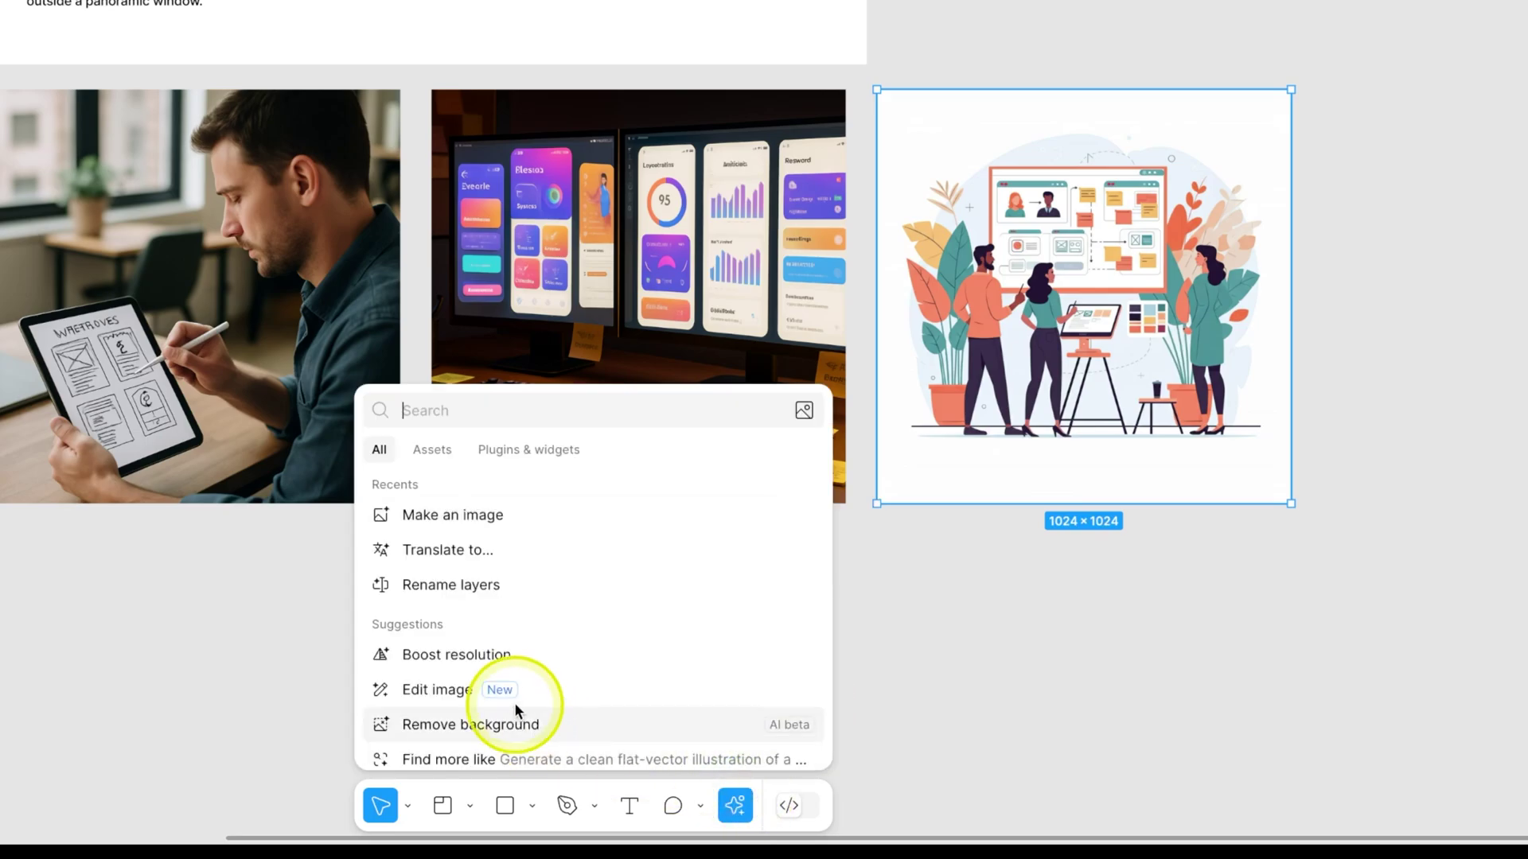
pyautogui.click(463, 523)
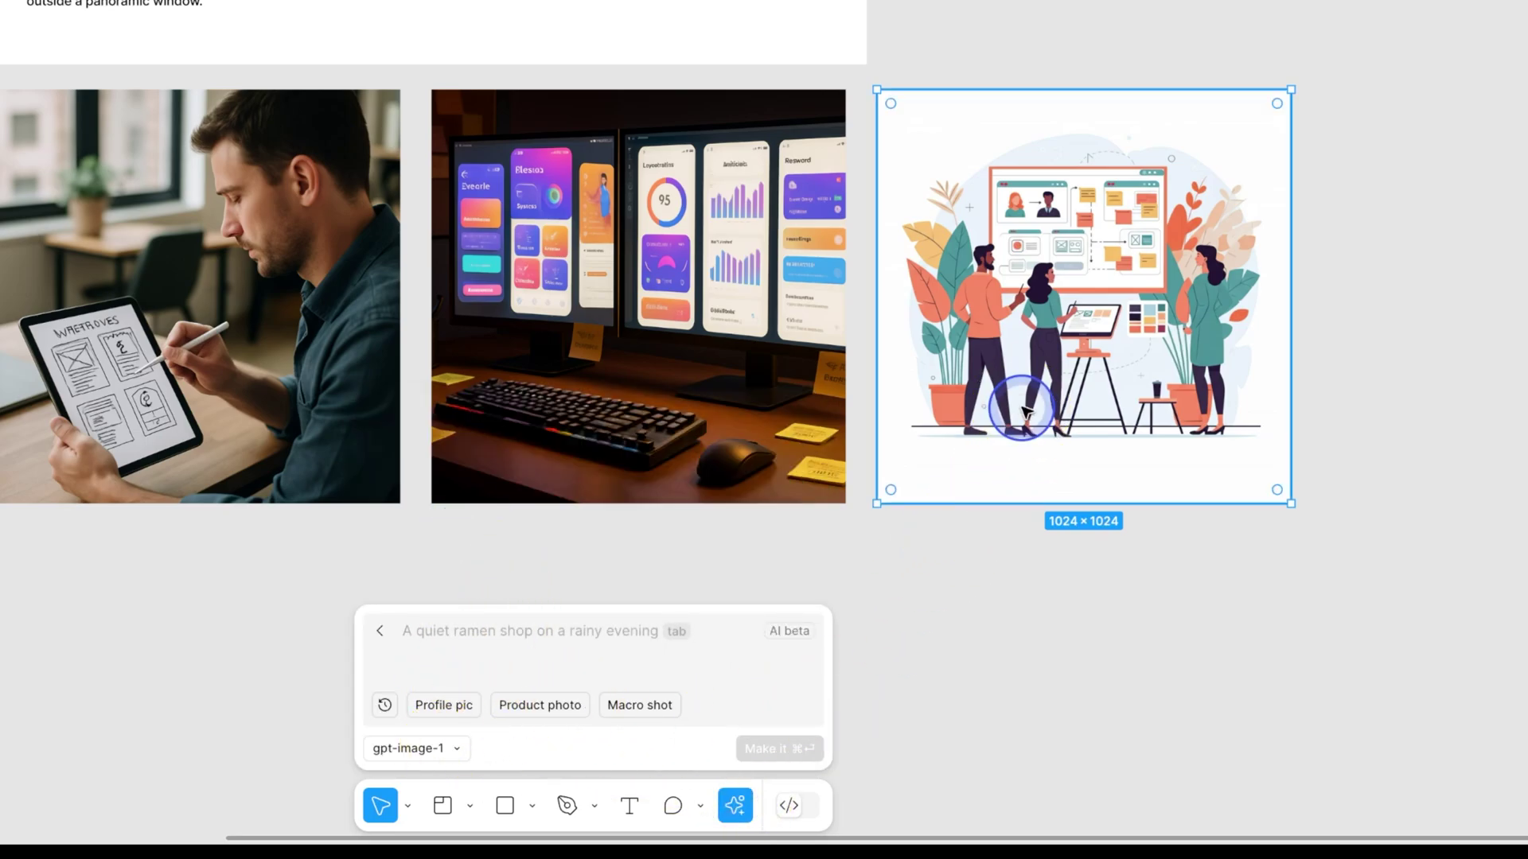
pyautogui.click(1282, 557)
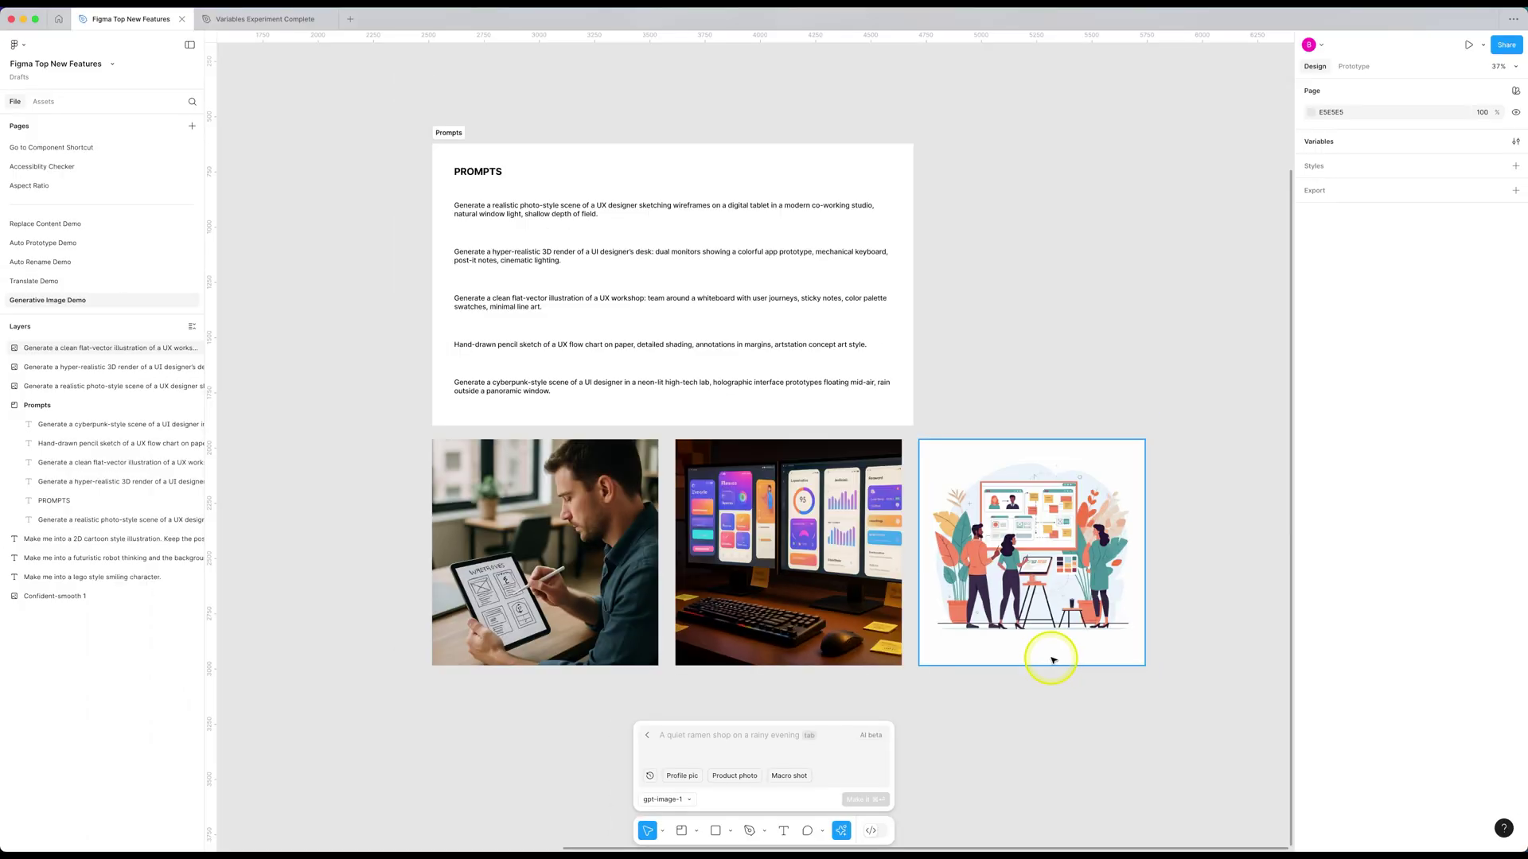
# - Generate an image from the hand-drawn pencil sketch prompt and move it right of the prompts
pyautogui.doubleClick(528, 302)
pyautogui.doubleClick(538, 347)
pyautogui.press('super+a')
pyautogui.press('super+c')
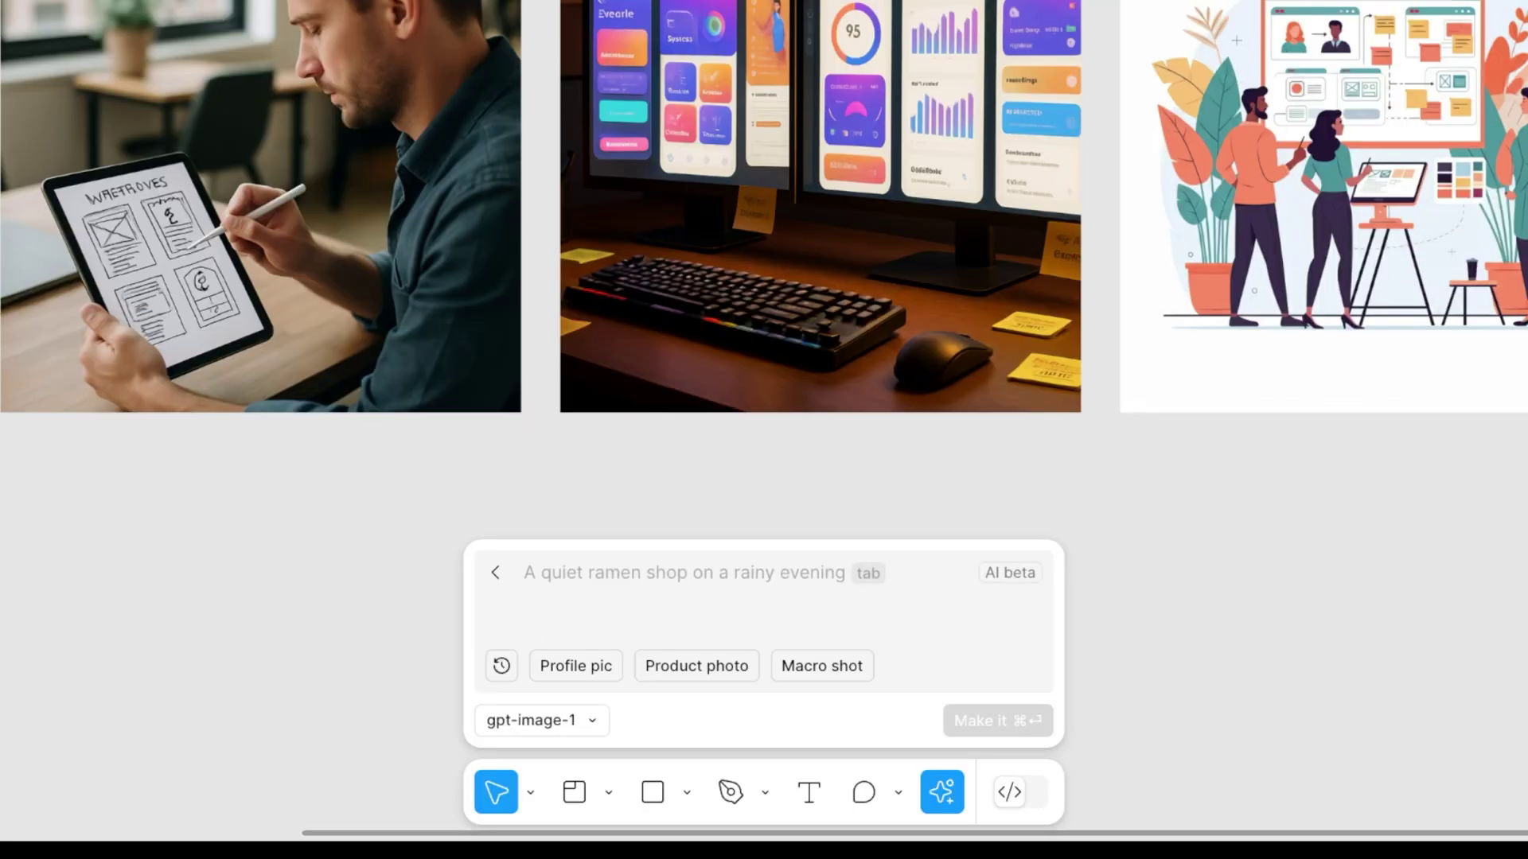
pyautogui.click(741, 585)
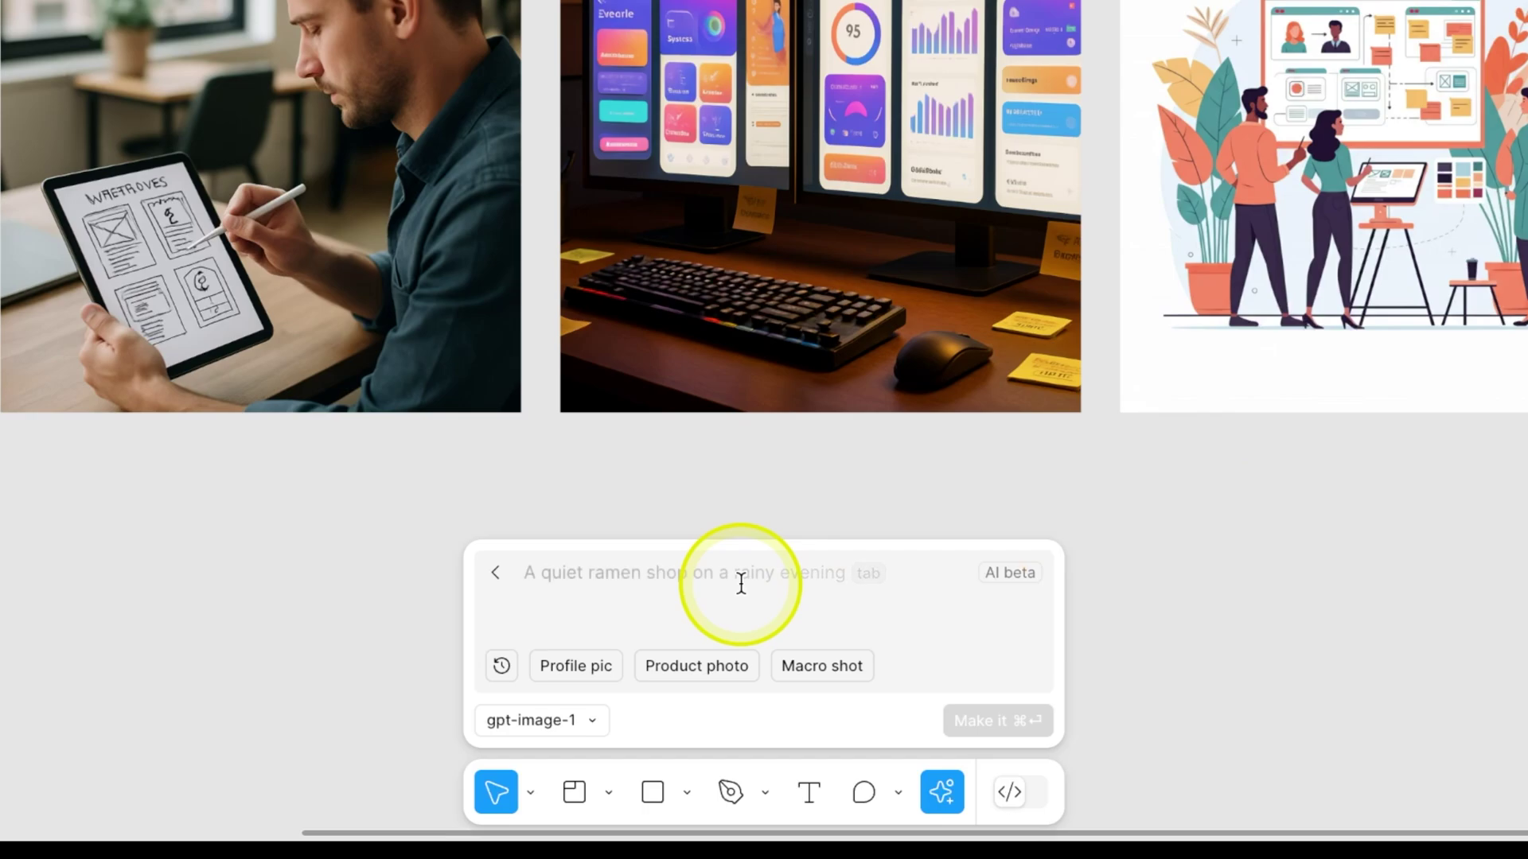
pyautogui.press('super+v')
pyautogui.click(1047, 723)
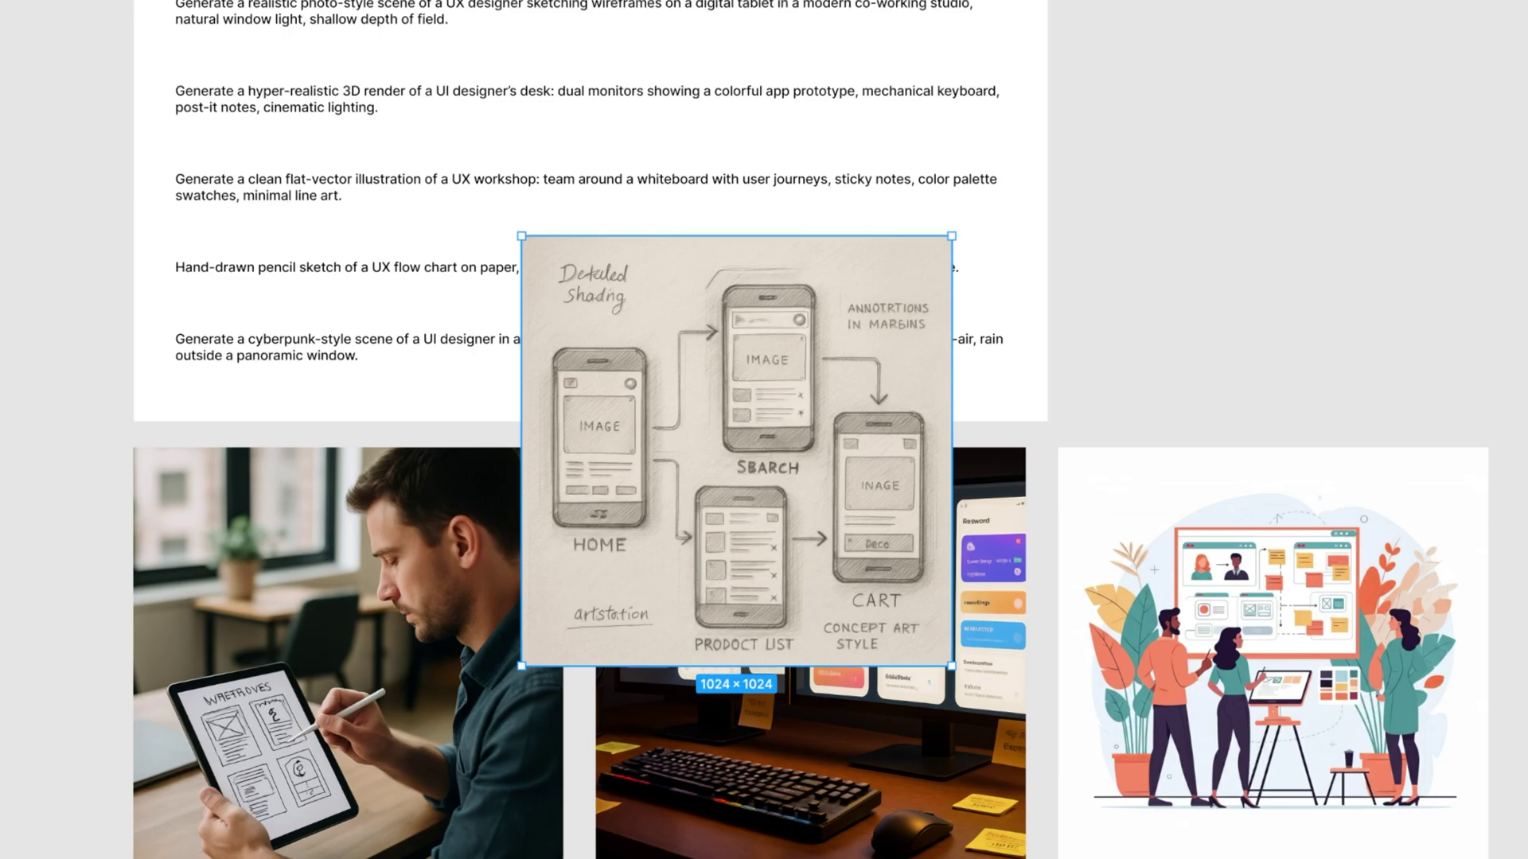
pyautogui.moveTo(834, 458)
pyautogui.mouseDown()
pyautogui.moveTo(941, 453)
pyautogui.moveTo(1384, 217)
pyautogui.mouseUp()
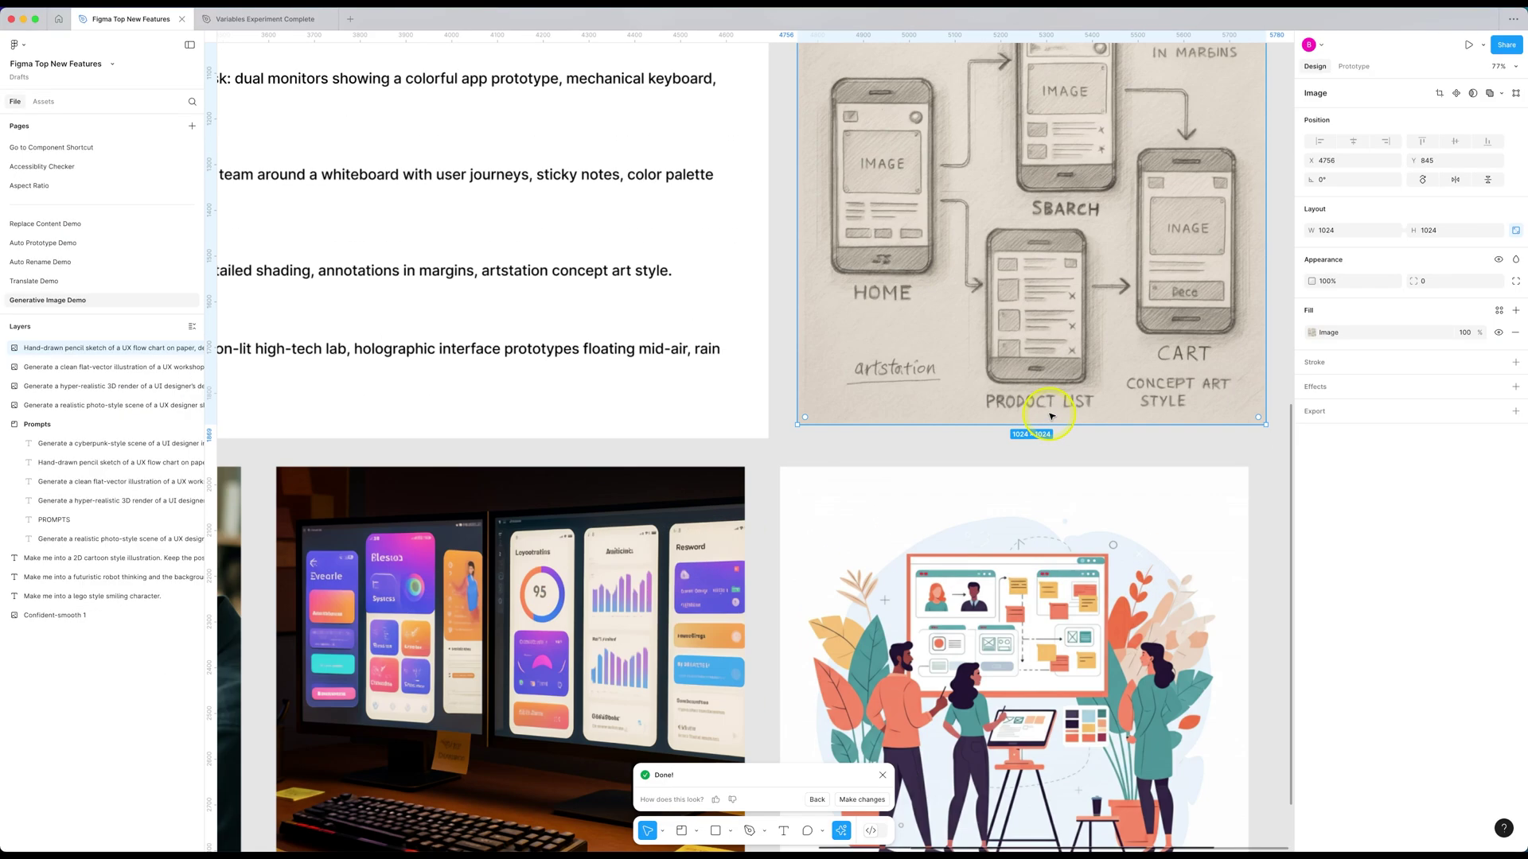
# - Generate a second sketch image with gpt-image-1 and place it right of the first
pyautogui.click(842, 830)
pyautogui.click(683, 703)
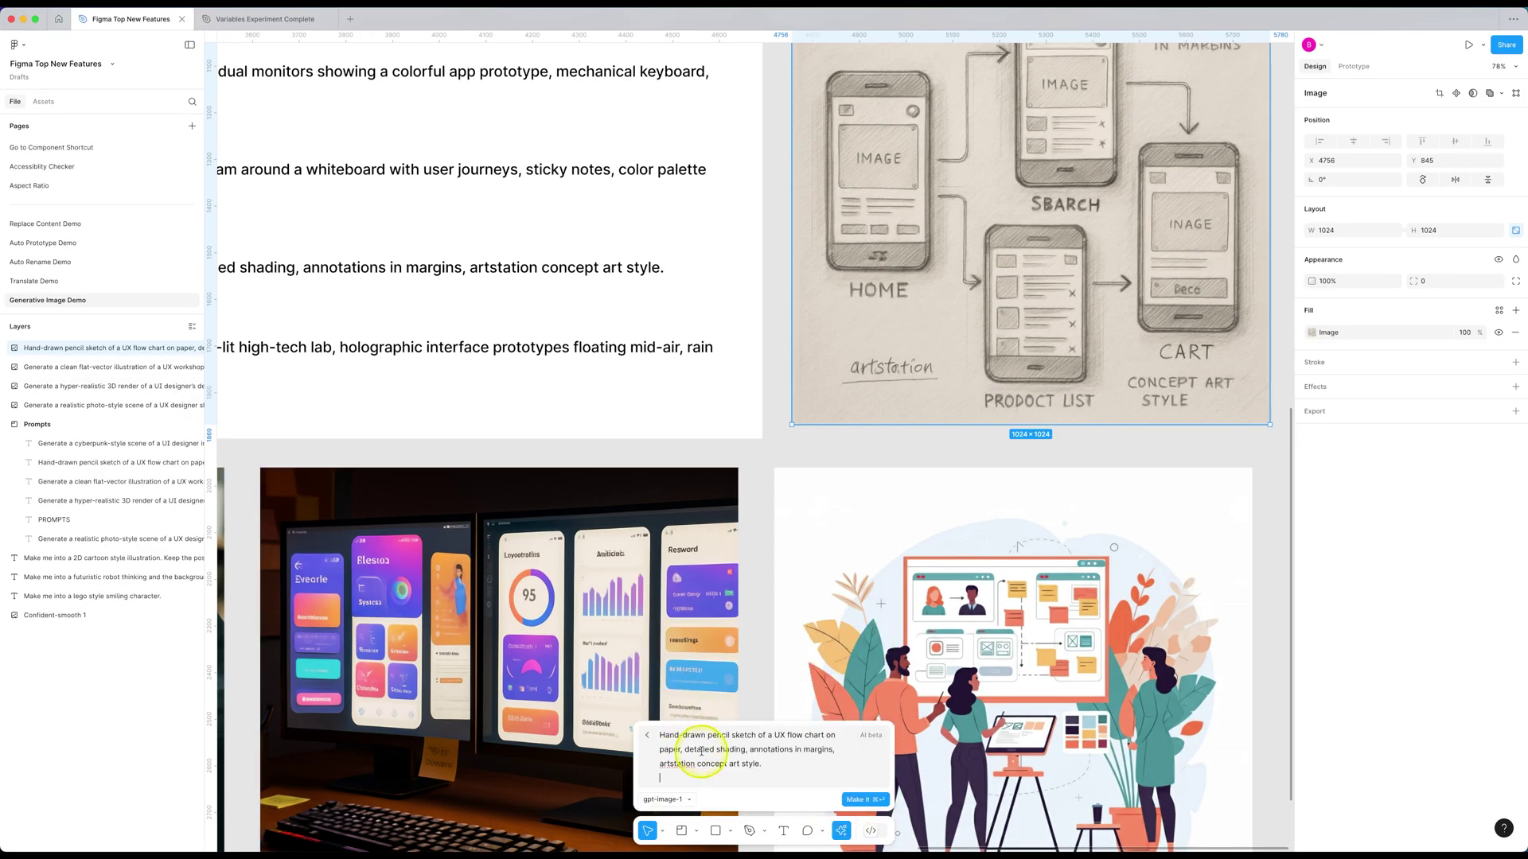
pyautogui.click(666, 799)
pyautogui.click(674, 793)
pyautogui.click(863, 799)
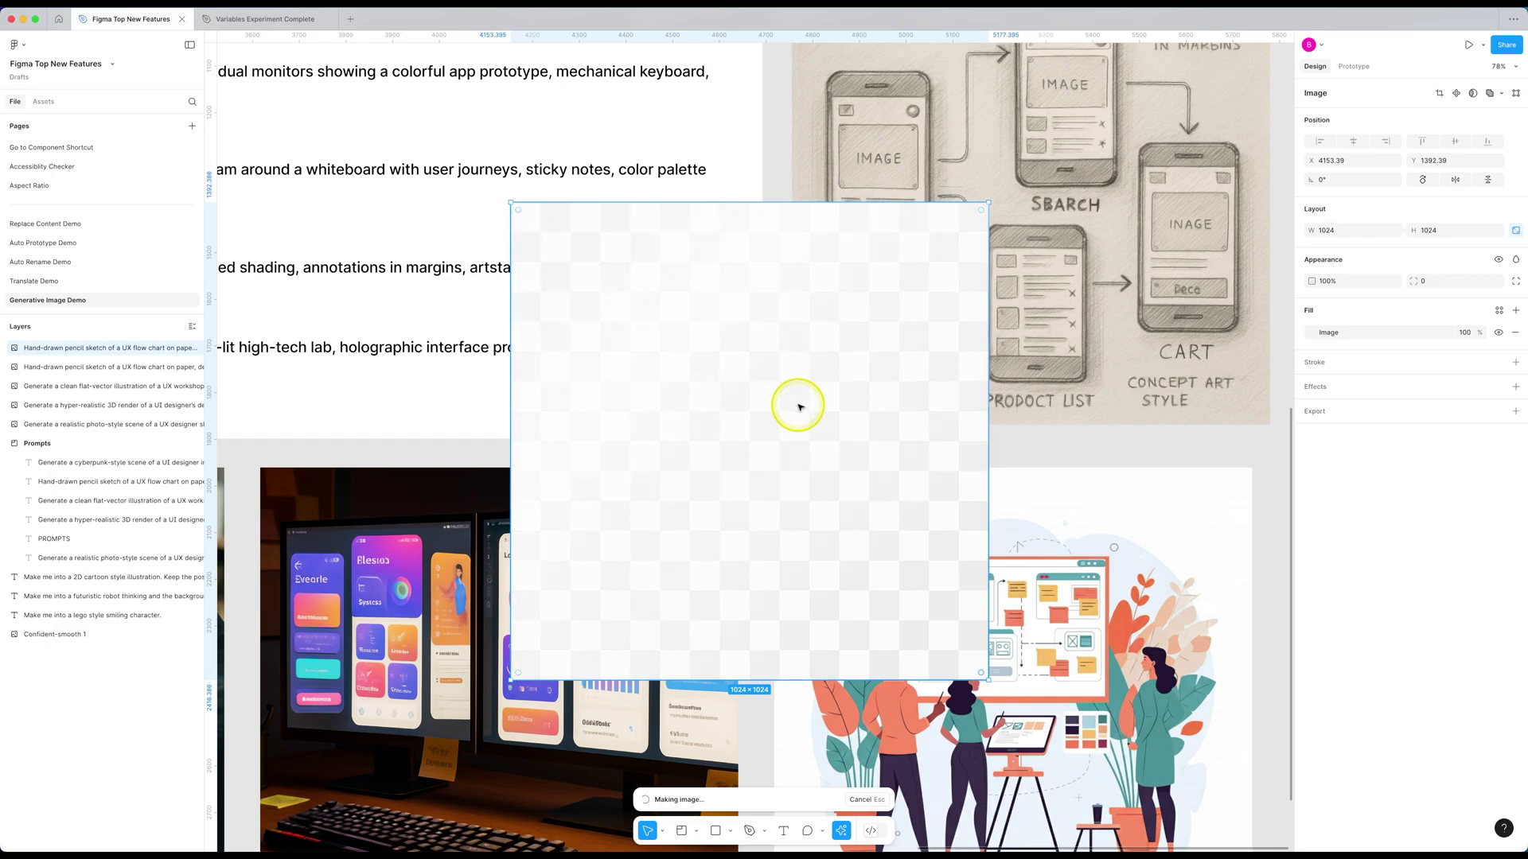
pyautogui.scroll(-5, 796, 404)
pyautogui.scroll(-3, 799, 406)
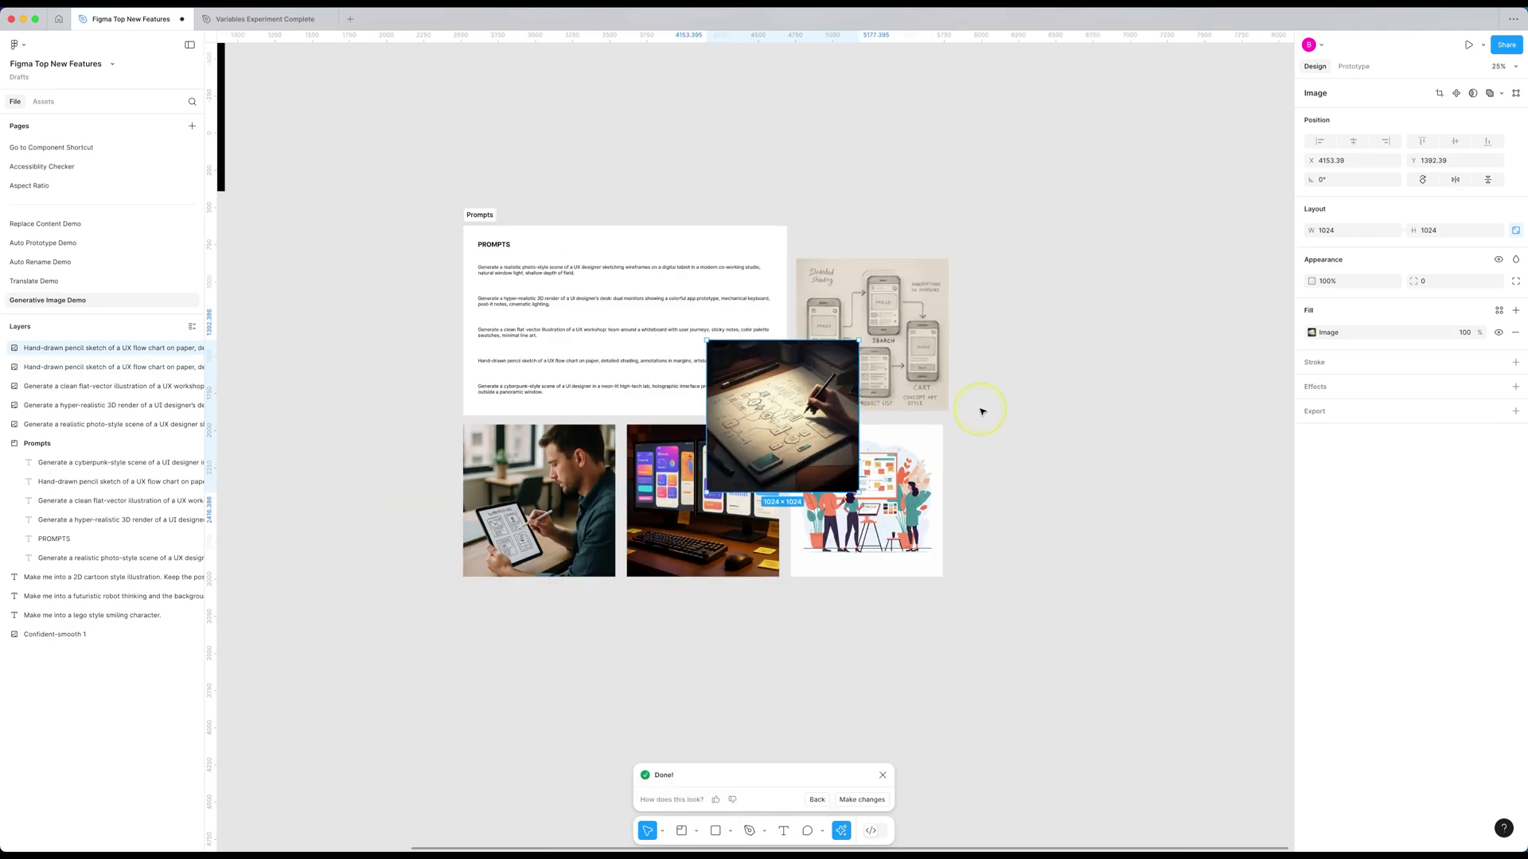
pyautogui.click(784, 387)
pyautogui.scroll(5, 875, 406)
pyautogui.moveTo(781, 388); pyautogui.dragTo(1064, 338)
pyautogui.scroll(3, 1064, 337)
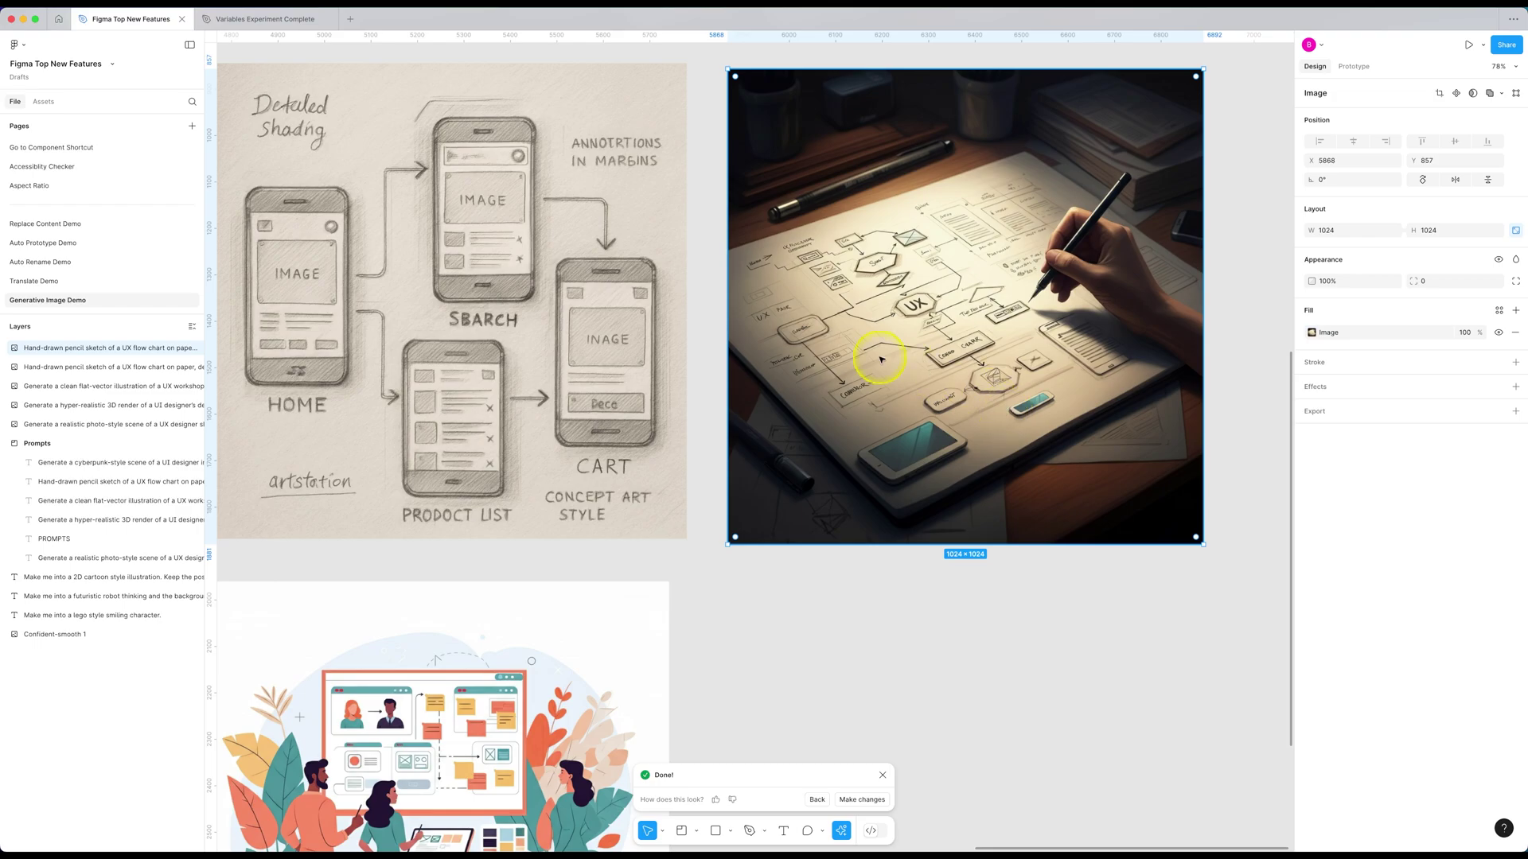
pyautogui.scroll(3, 881, 360)
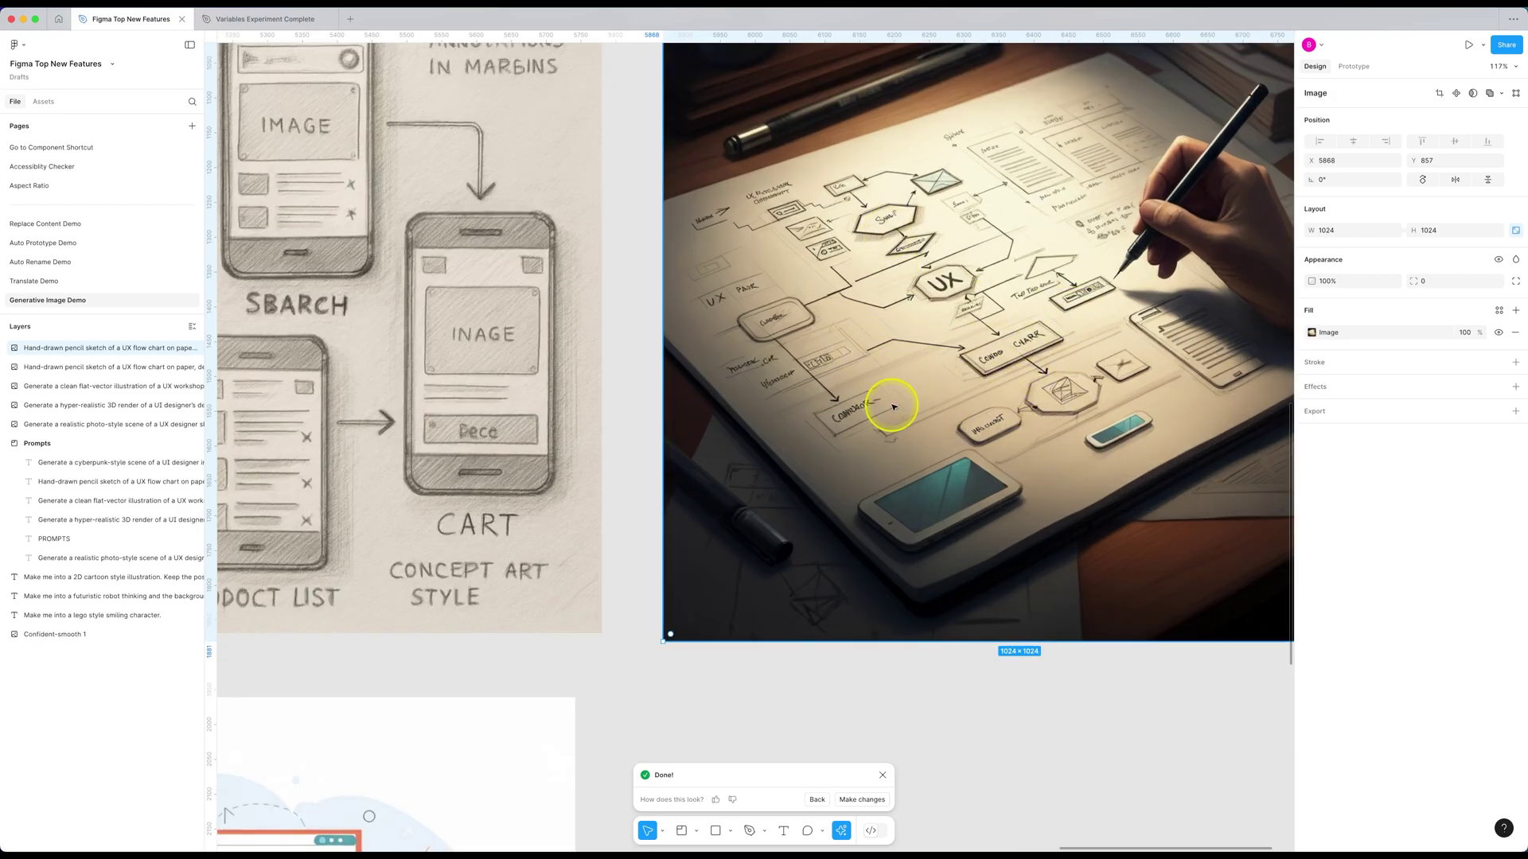
pyautogui.scroll(-10, 889, 404)
pyautogui.hscroll(-5, 893, 407)
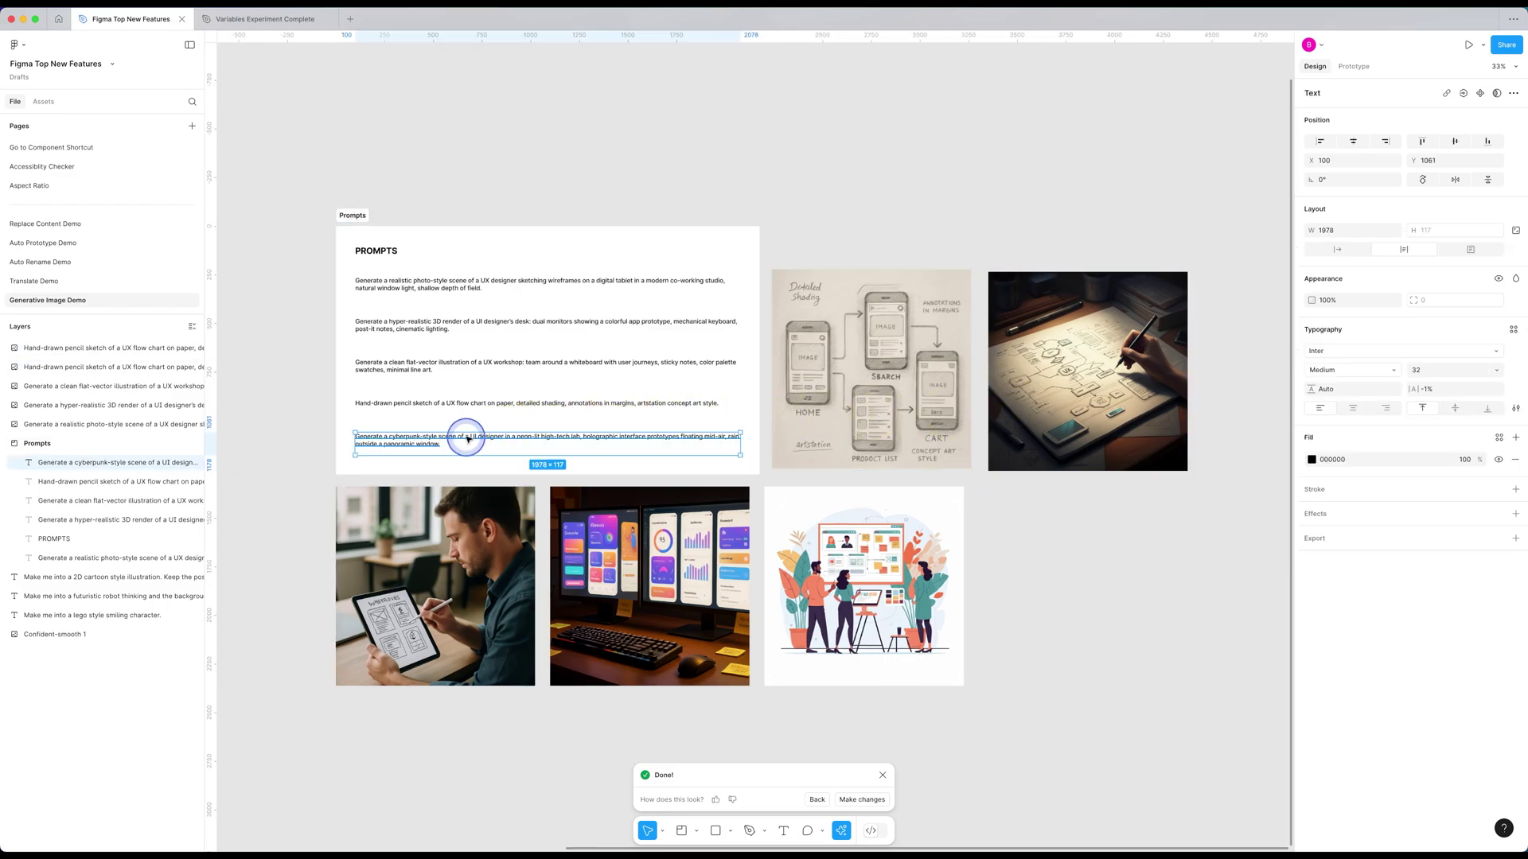
# - Copy the cyberpunk prompt and draw a new frame beside the flat illustration
pyautogui.doubleClick(467, 436)
pyautogui.press('super+c')
pyautogui.press('Escape')
pyautogui.hscroll(3, 1003, 569)
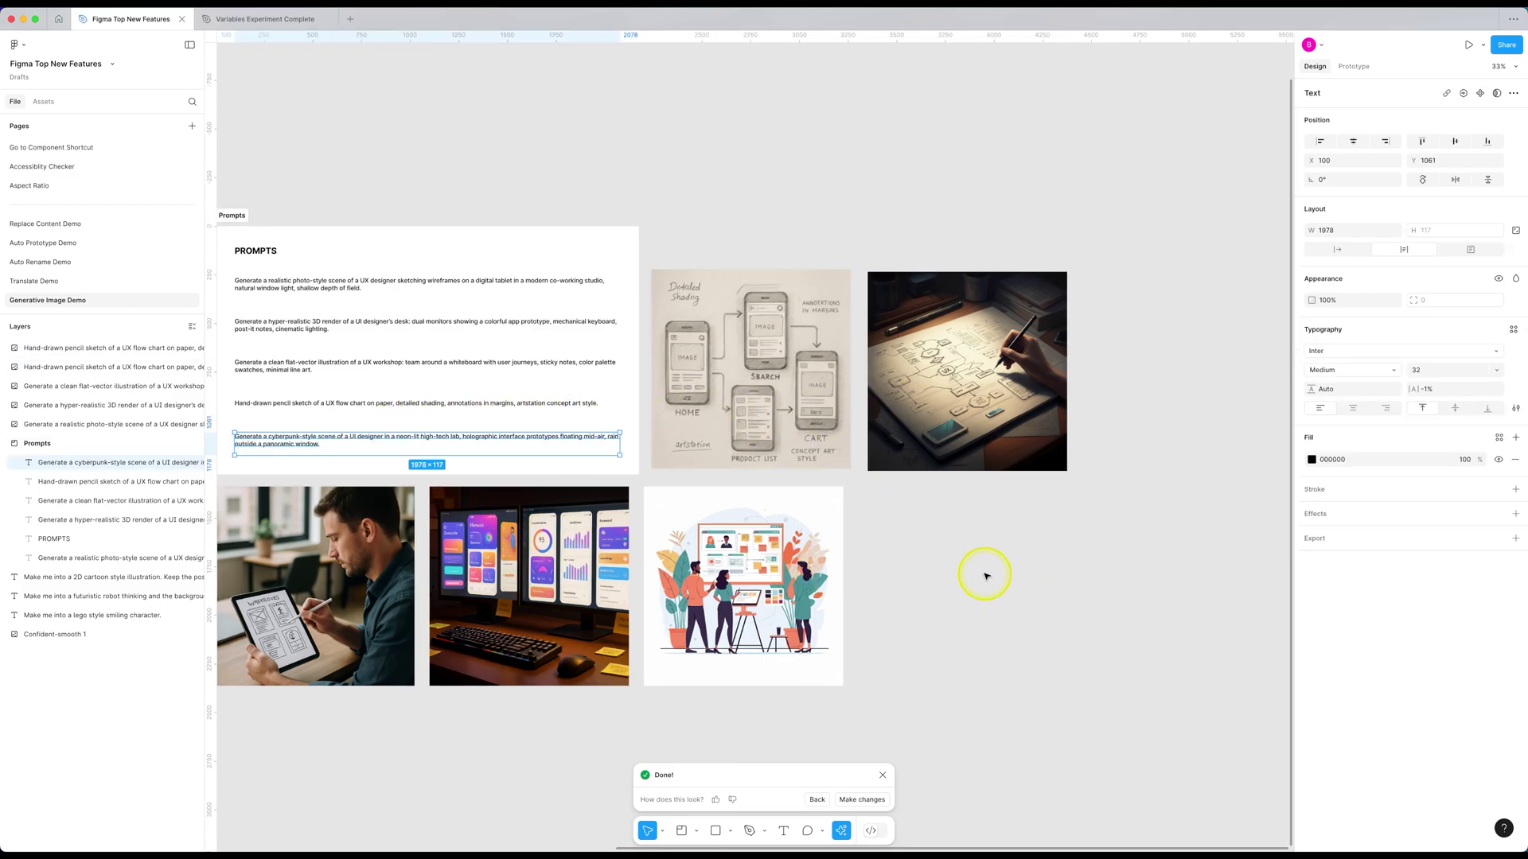
pyautogui.press('Escape')
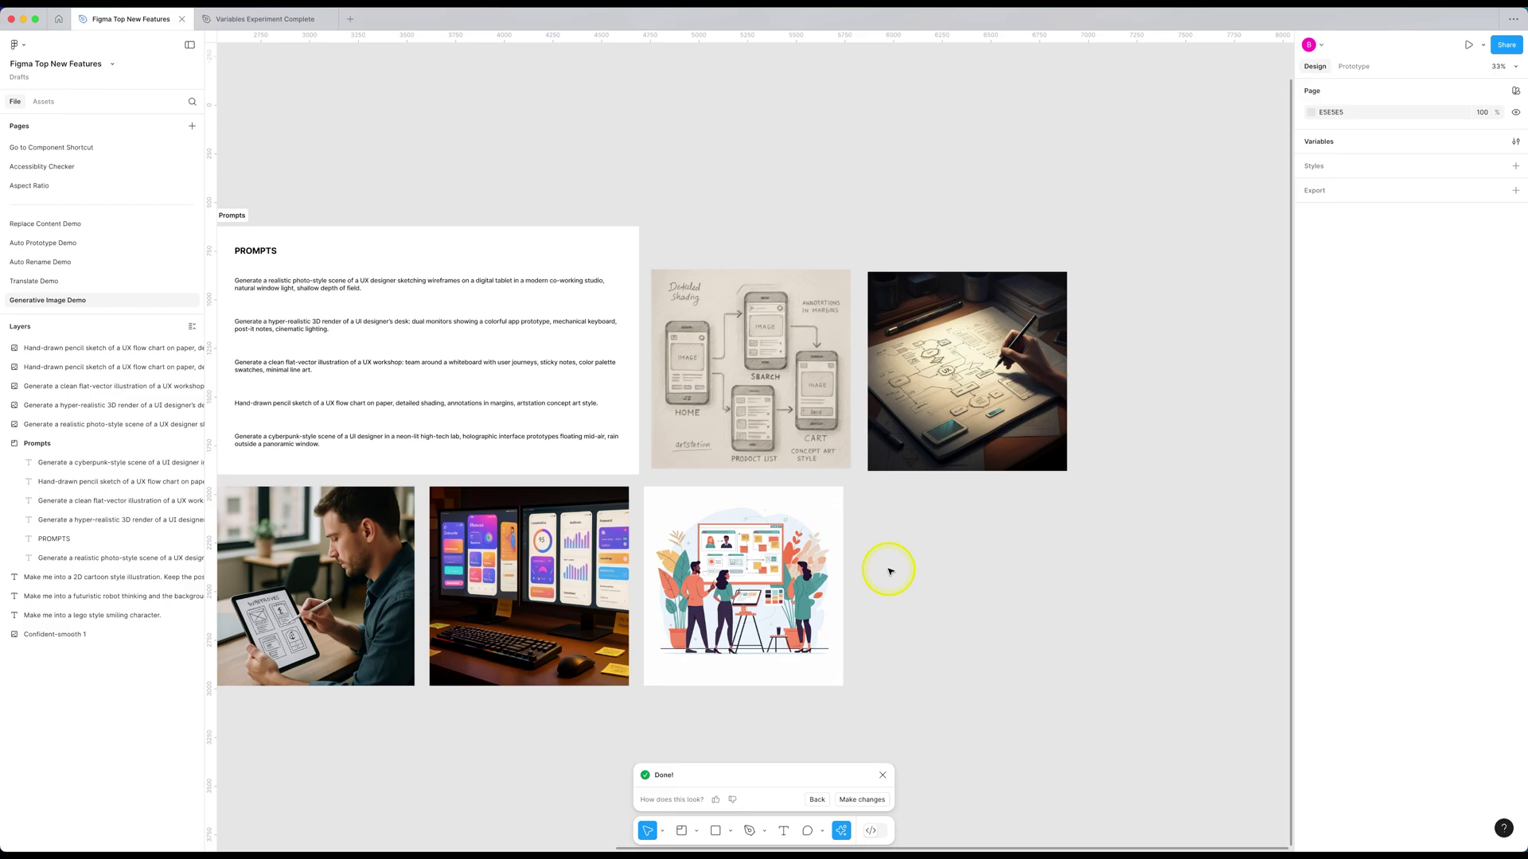
pyautogui.press('f')
pyautogui.moveTo(884, 498); pyautogui.dragTo(1260, 694)
pyautogui.moveTo(1050, 590); pyautogui.dragTo(1033, 581)
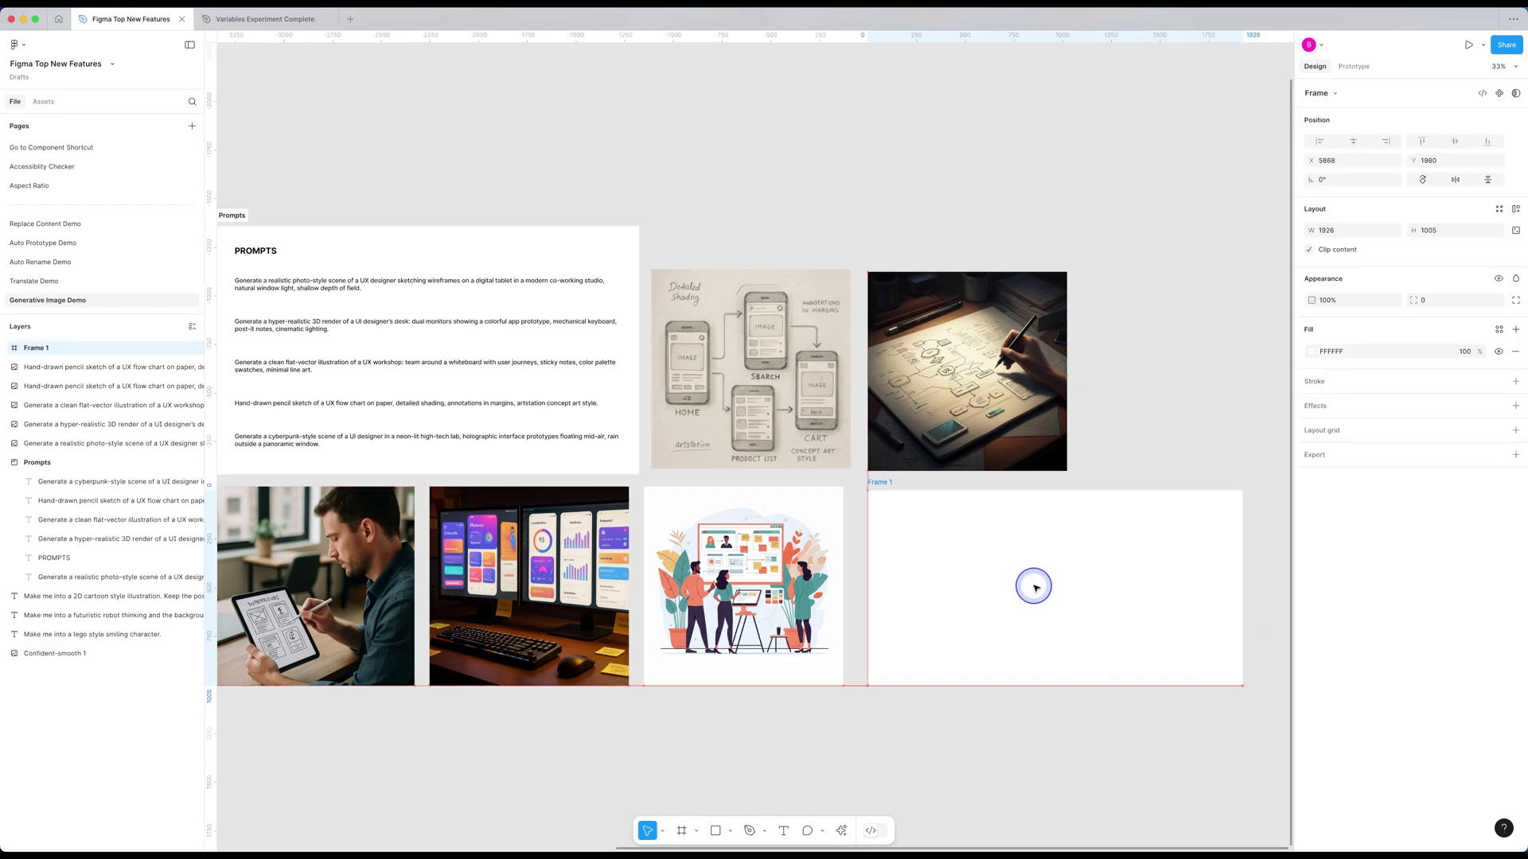
# - Fill the frame with an AI image generated from the cyberpunk prompt
pyautogui.click(846, 827)
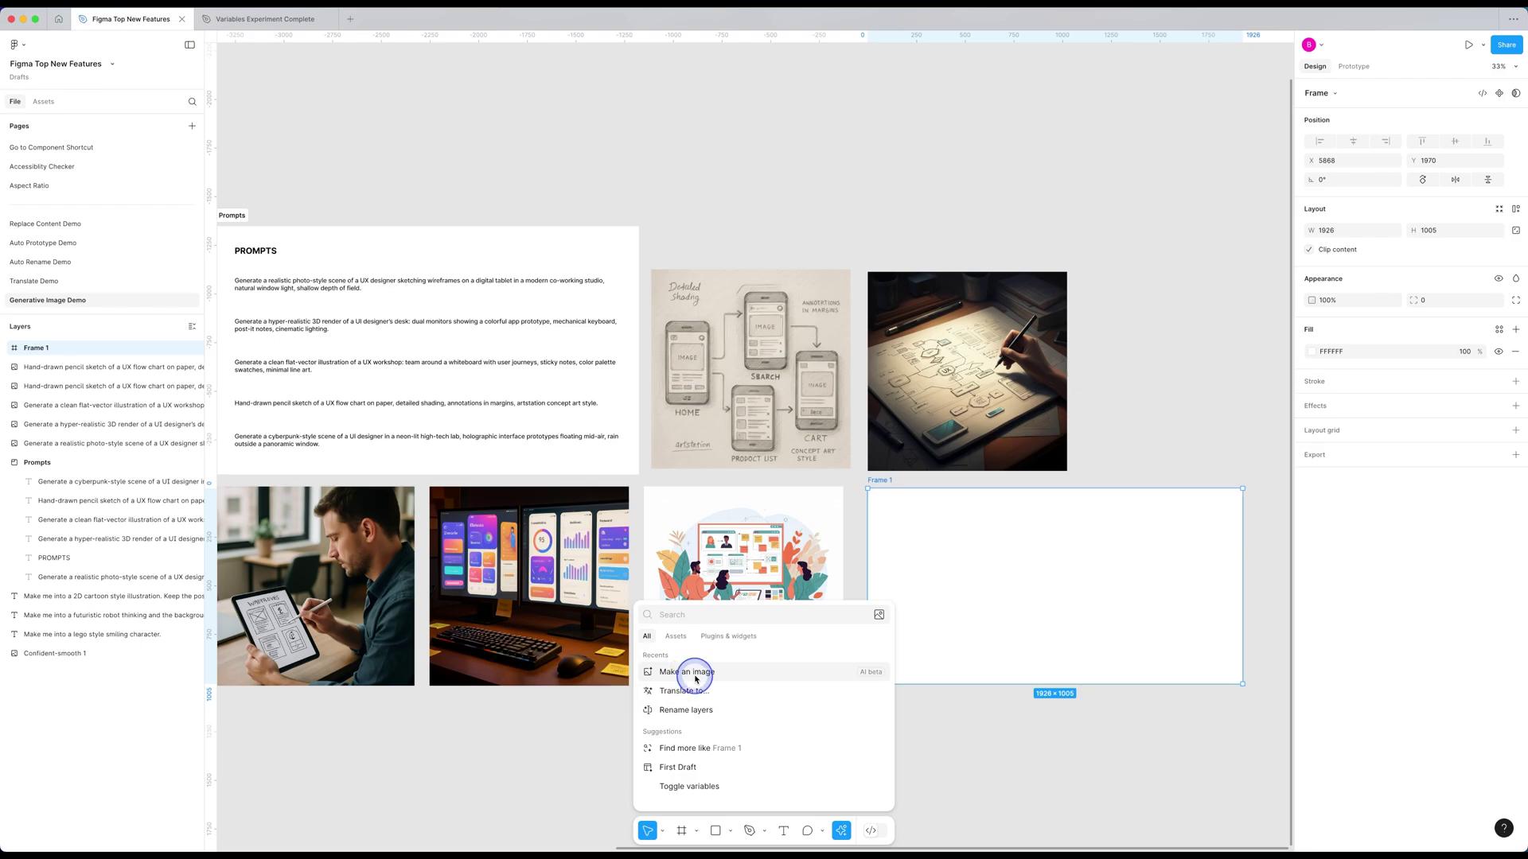
pyautogui.click(692, 675)
pyautogui.press('super+v')
pyautogui.click(852, 799)
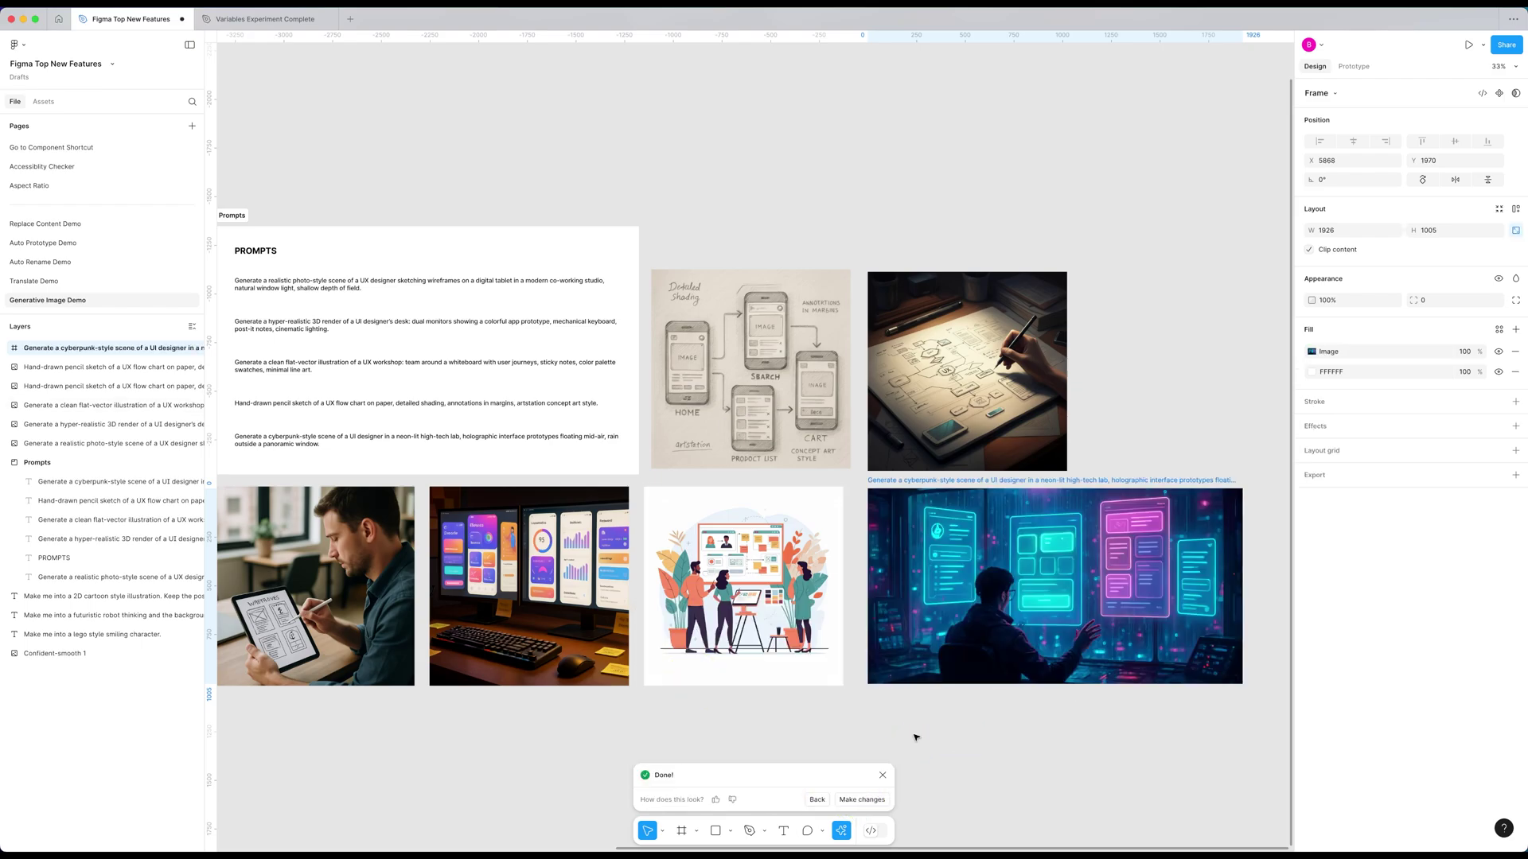
pyautogui.click(880, 774)
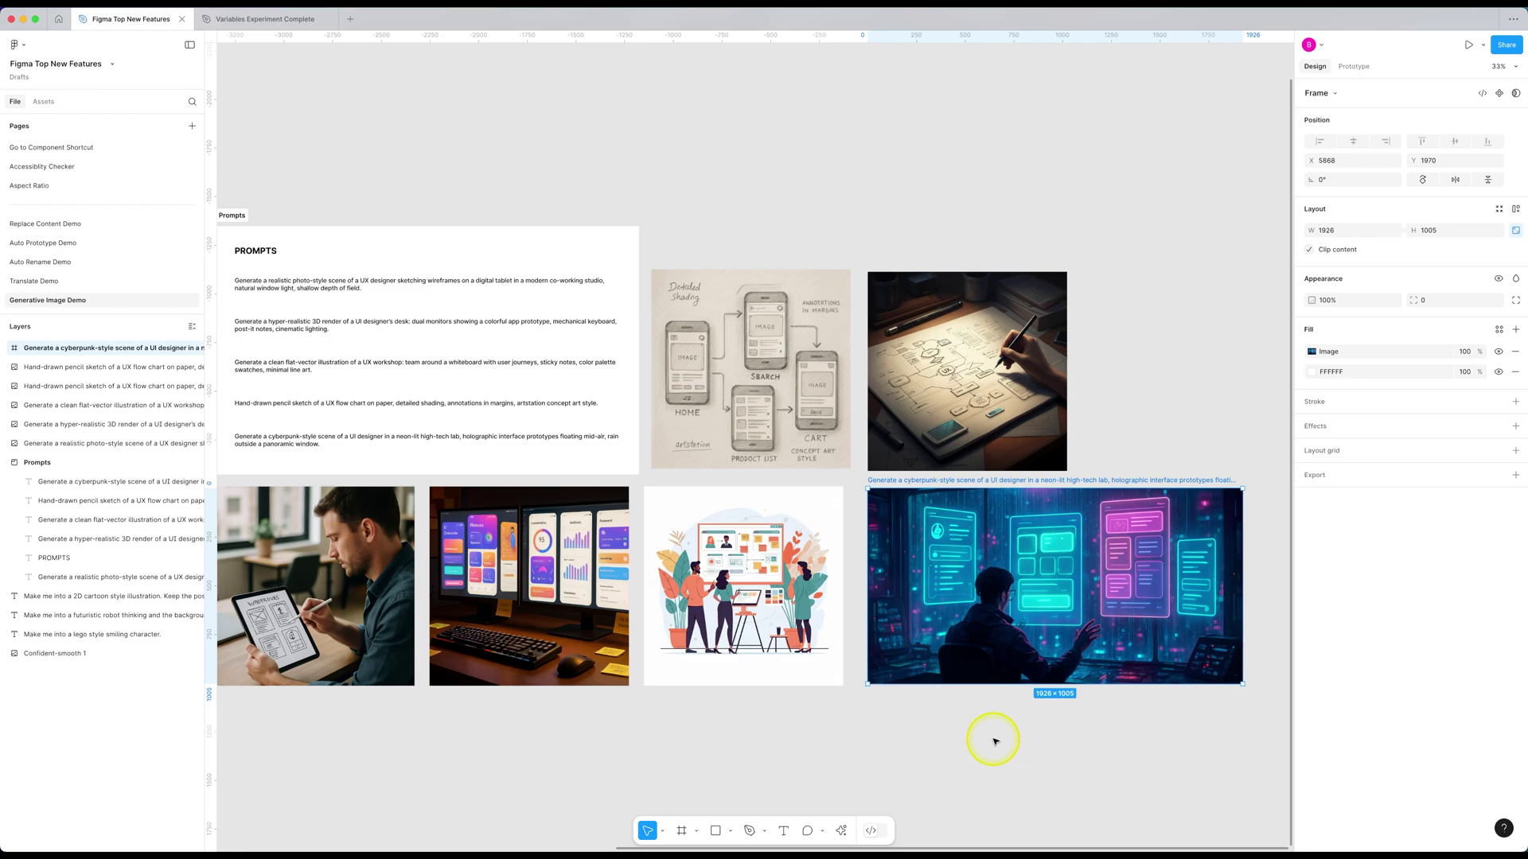
pyautogui.click(920, 736)
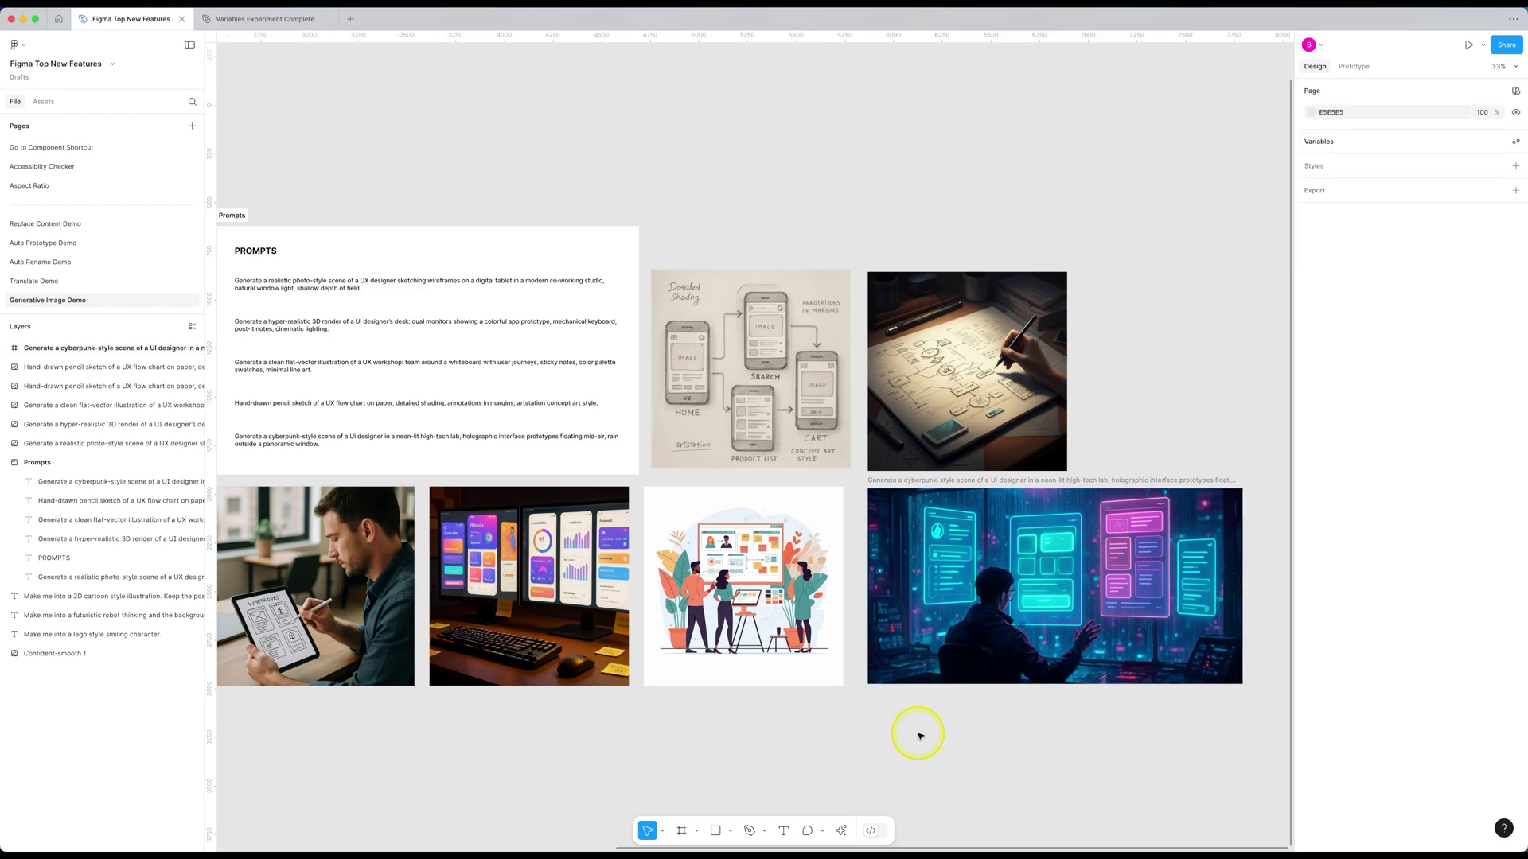
pyautogui.hscroll(-2, 920, 736)
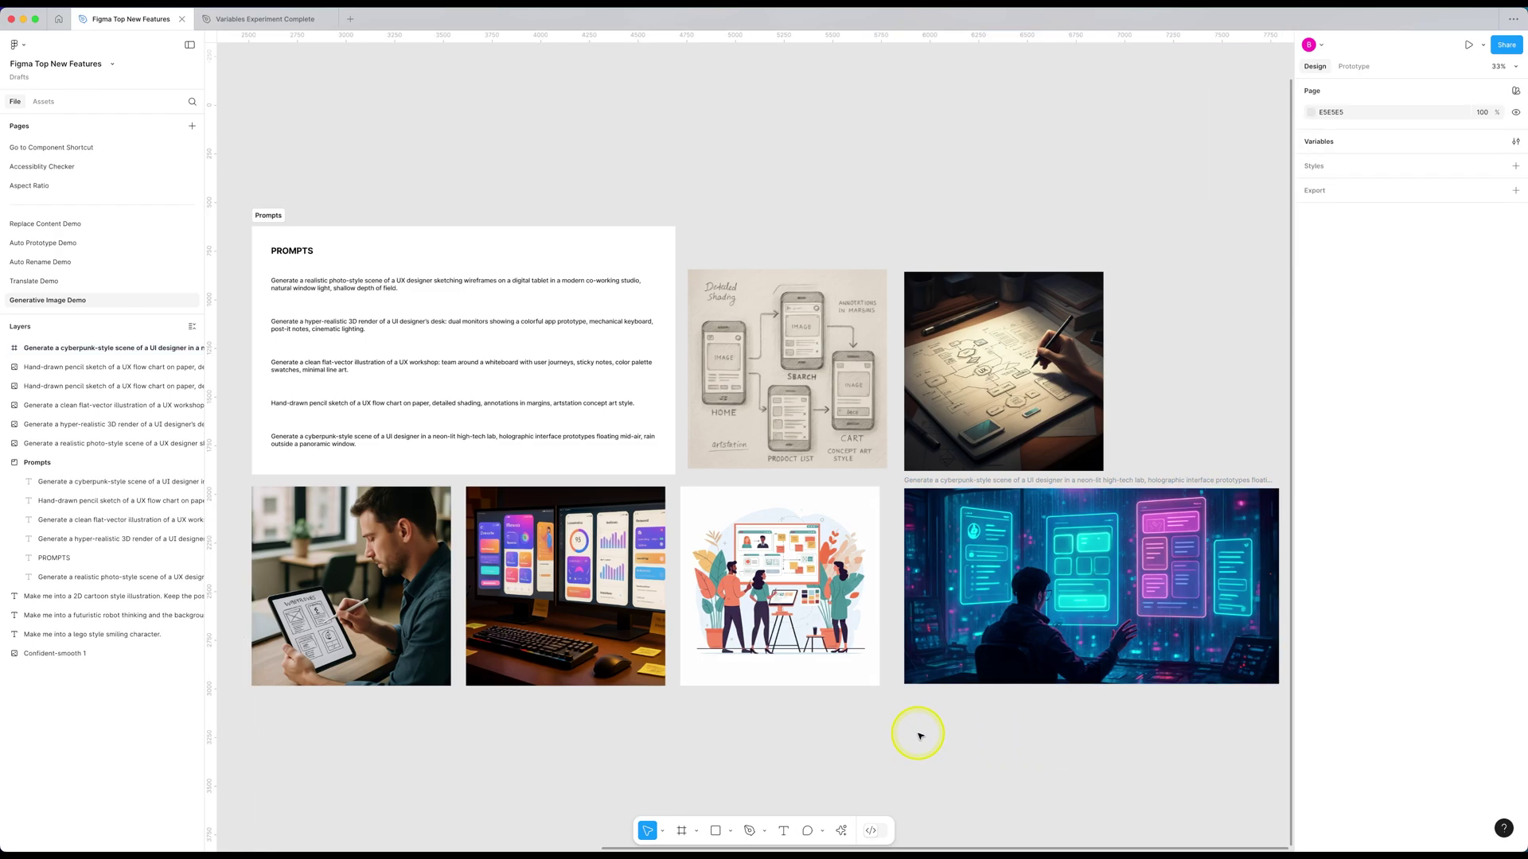
# - Apply the copied lego-style prompt as an AI edit to the portrait photo
pyautogui.click(834, 622)
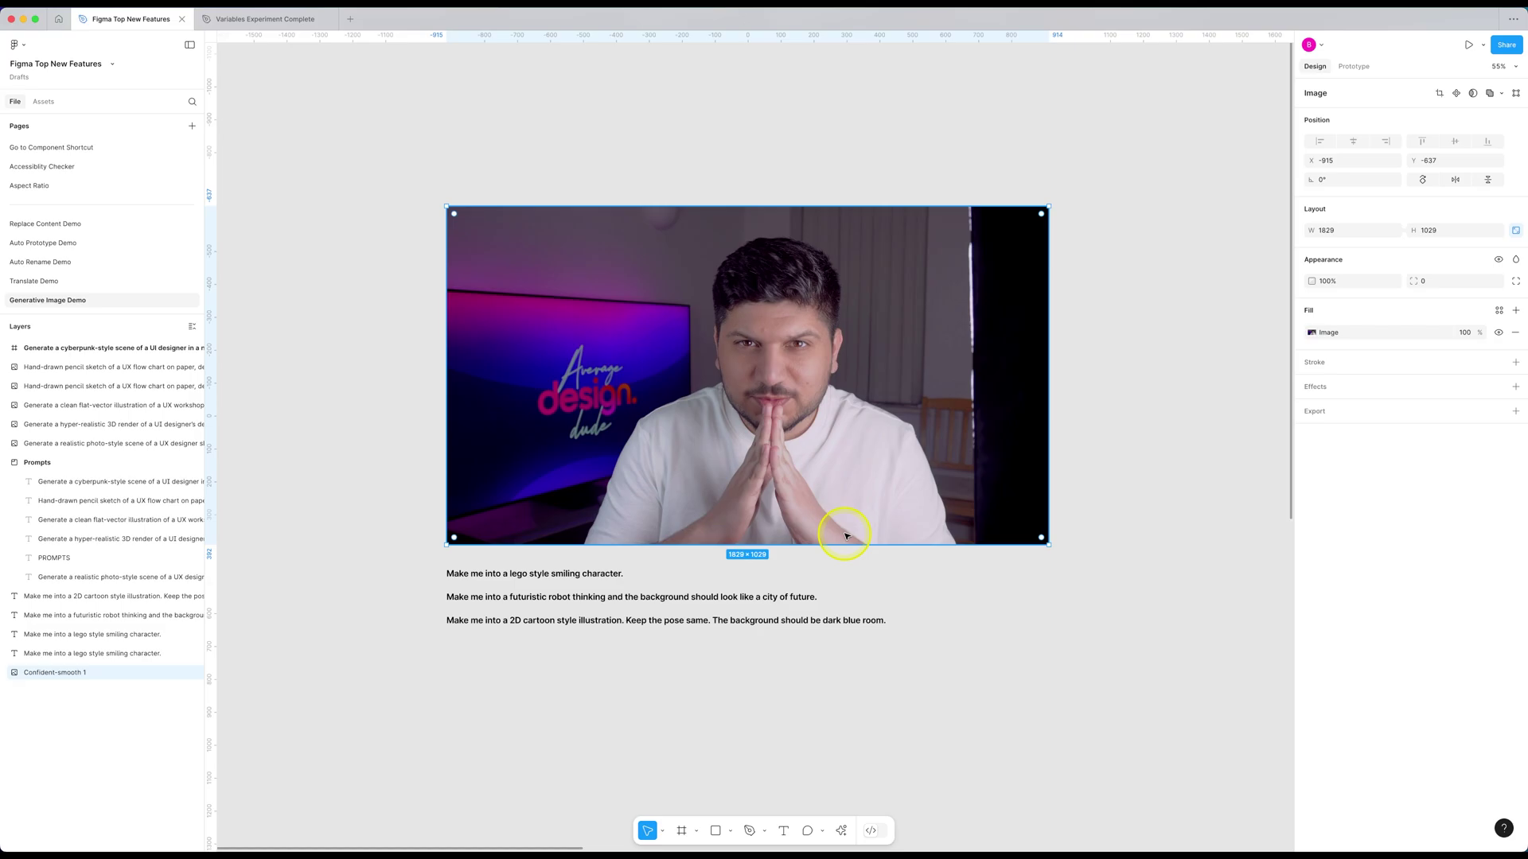
pyautogui.click(841, 831)
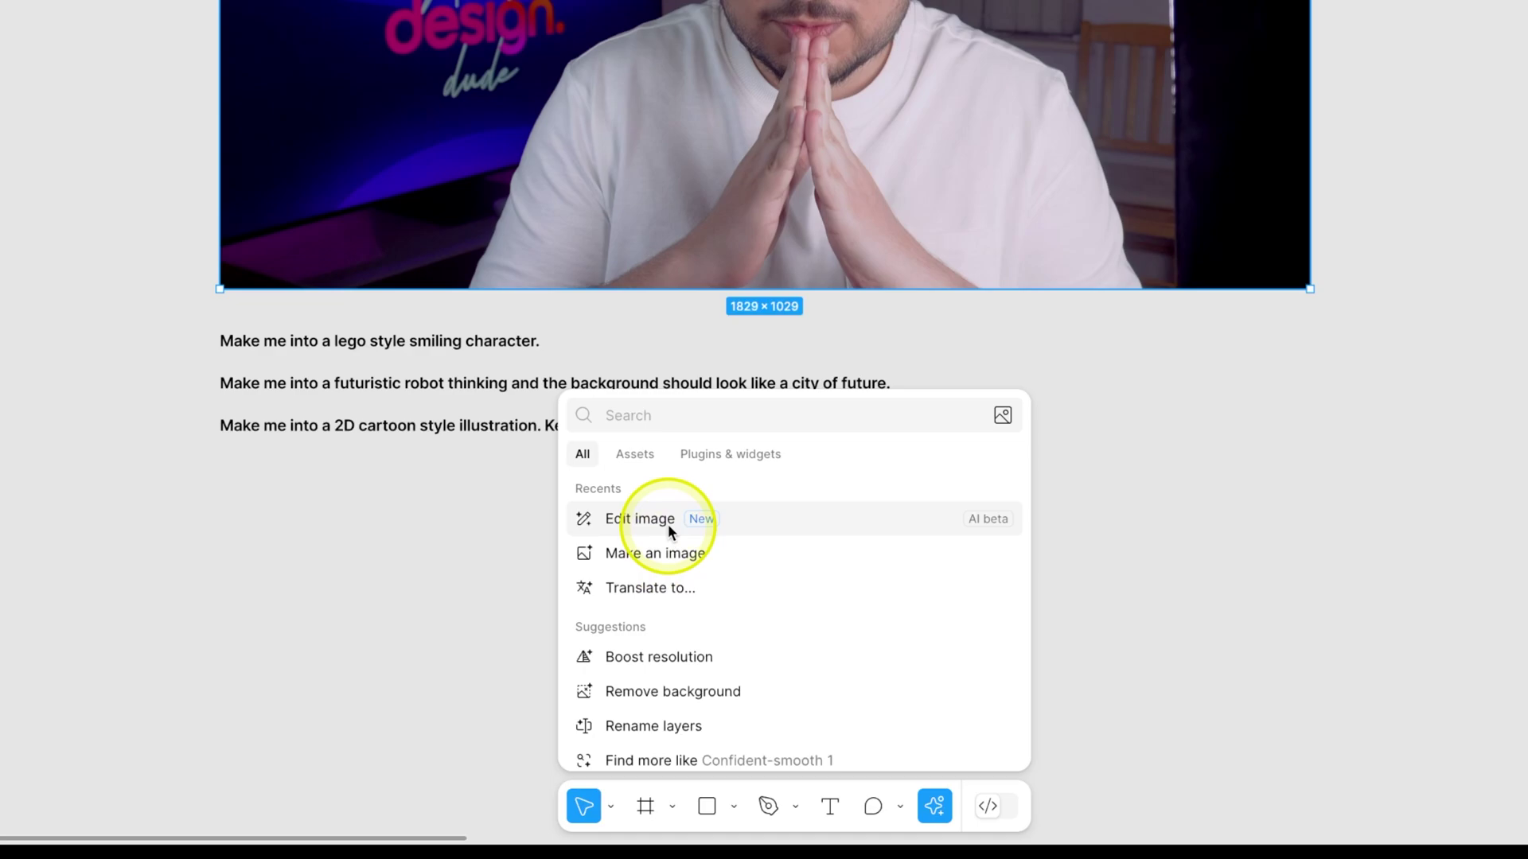
pyautogui.click(667, 522)
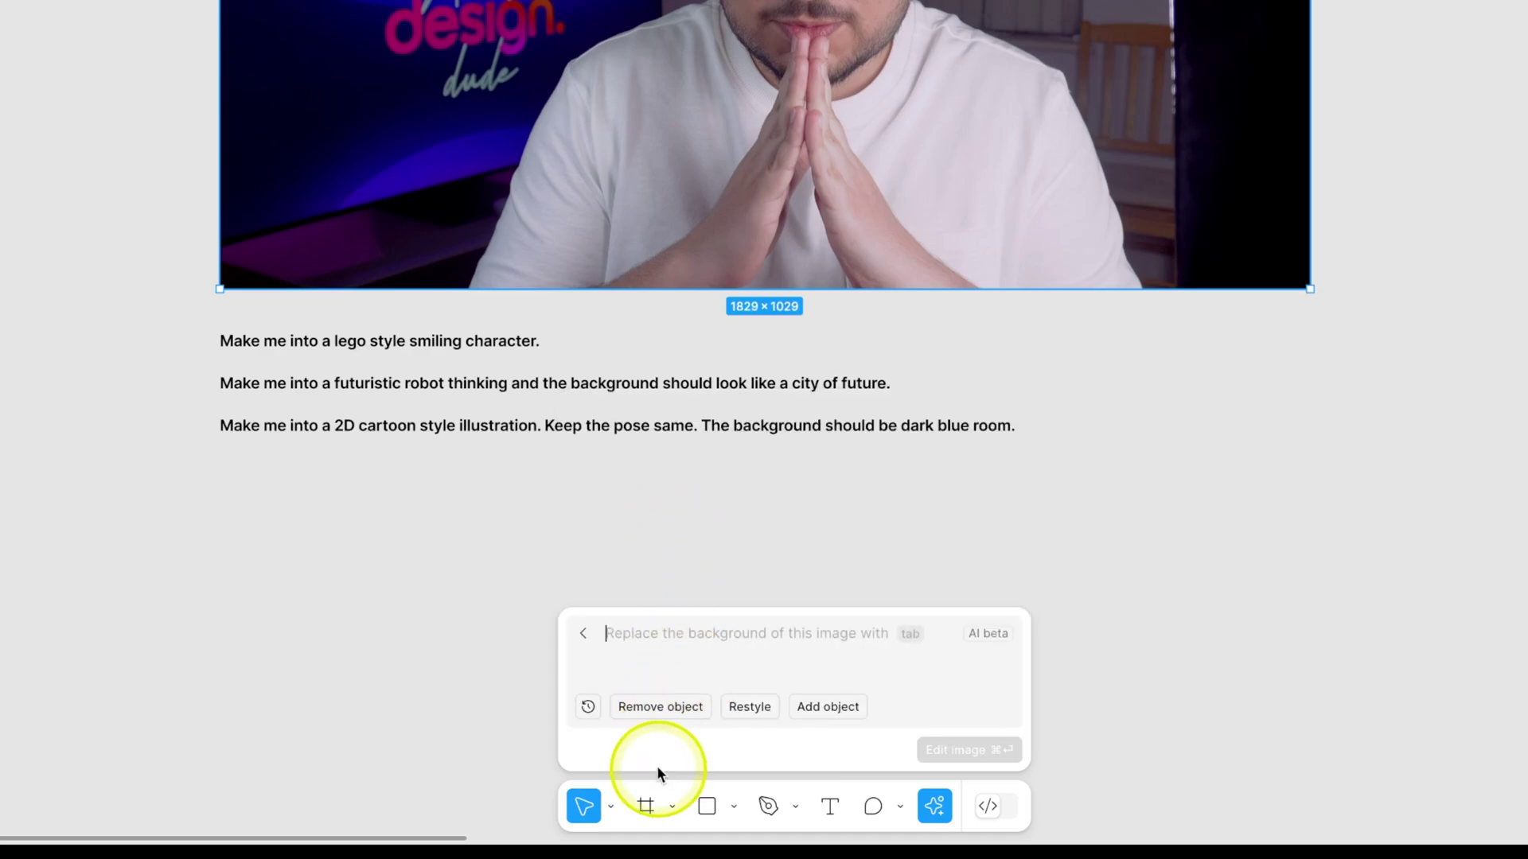
pyautogui.click(378, 341)
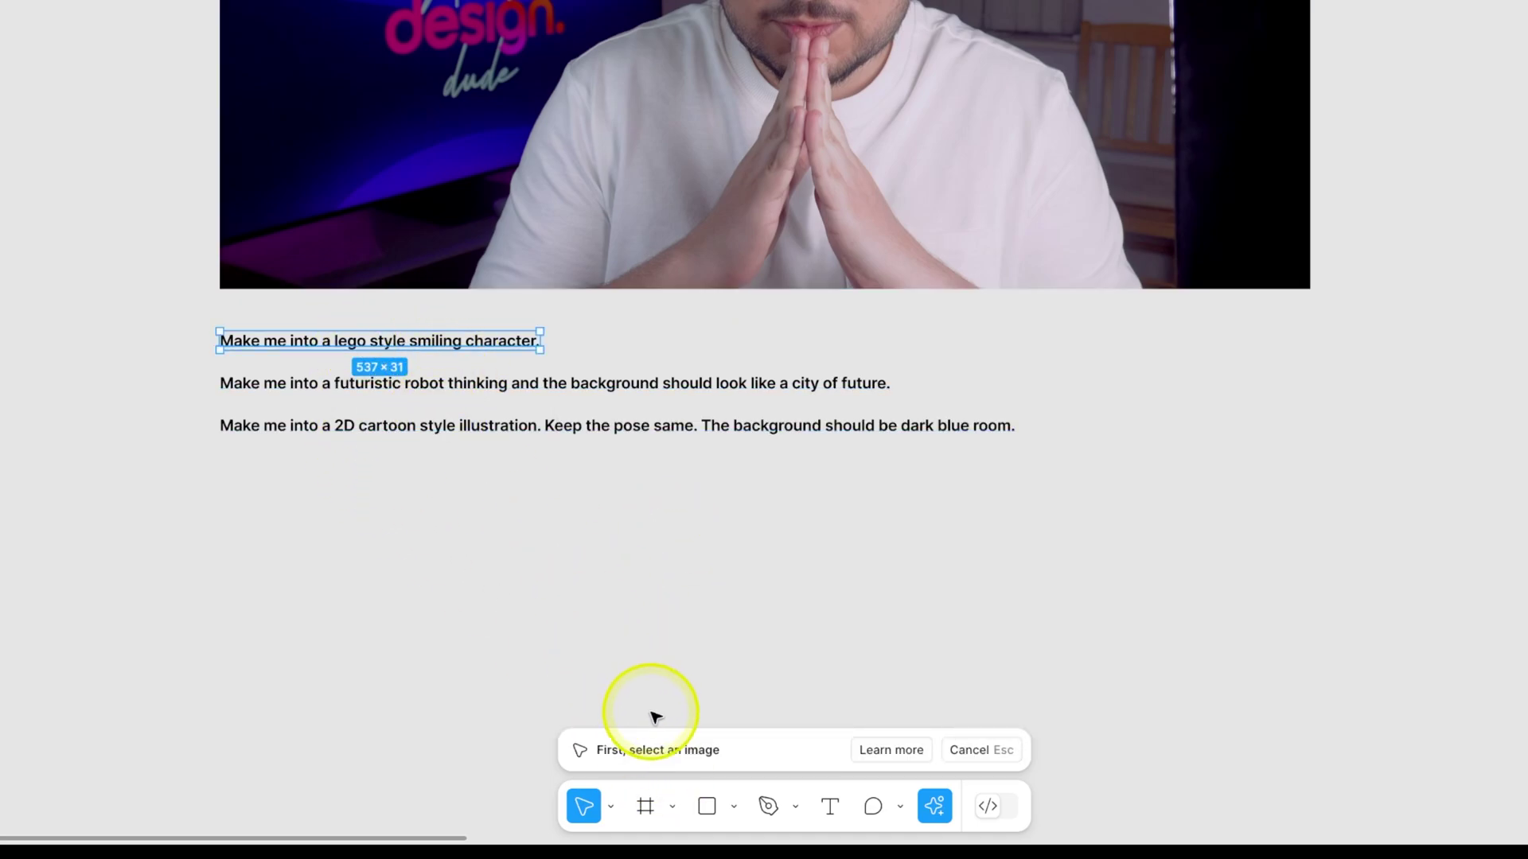
pyautogui.doubleClick(385, 342)
pyautogui.press('super+c')
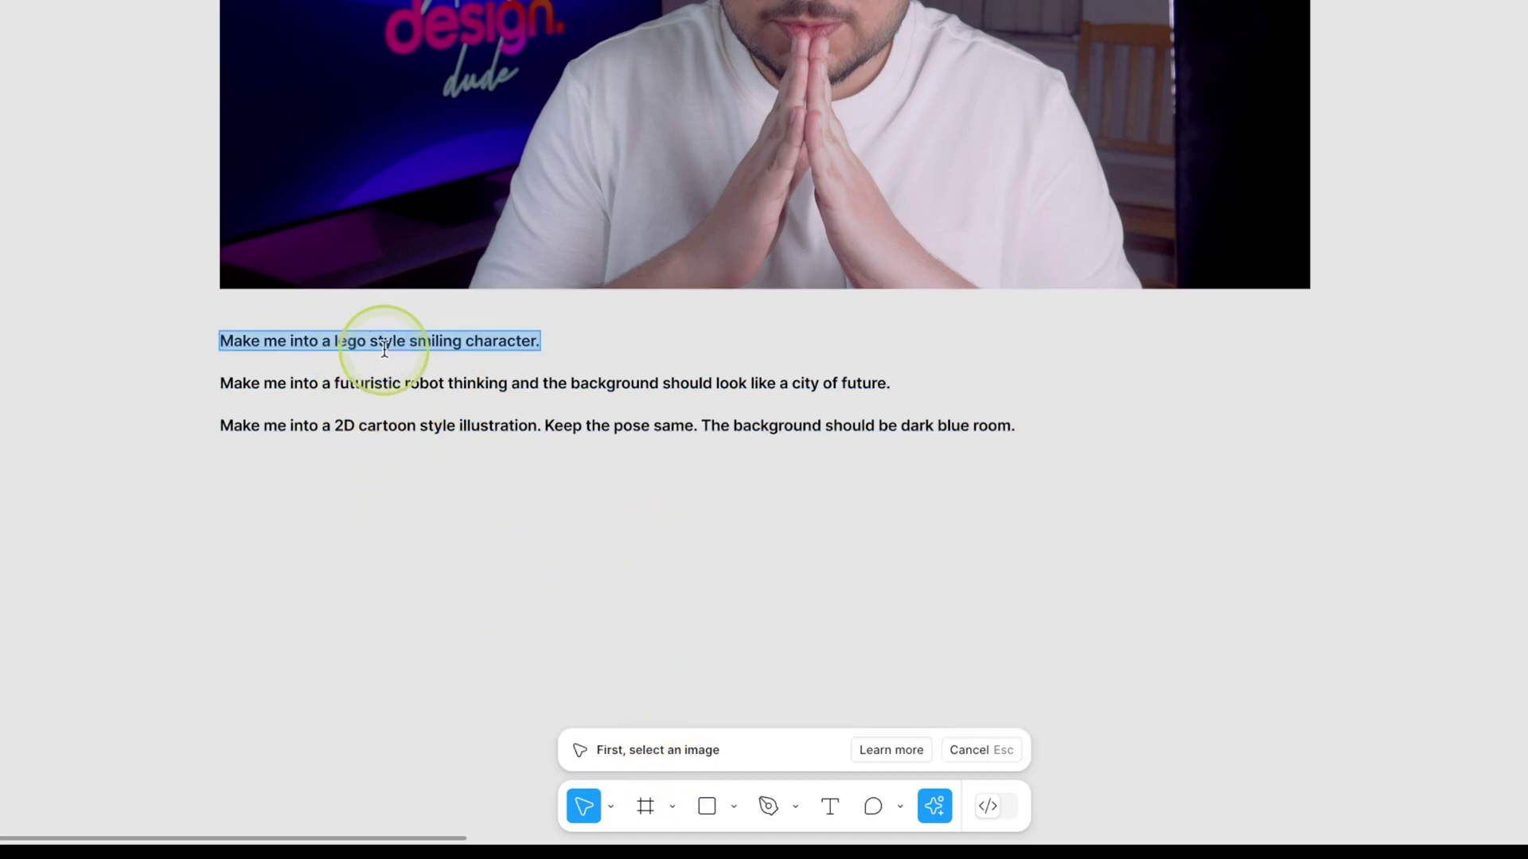
pyautogui.click(596, 264)
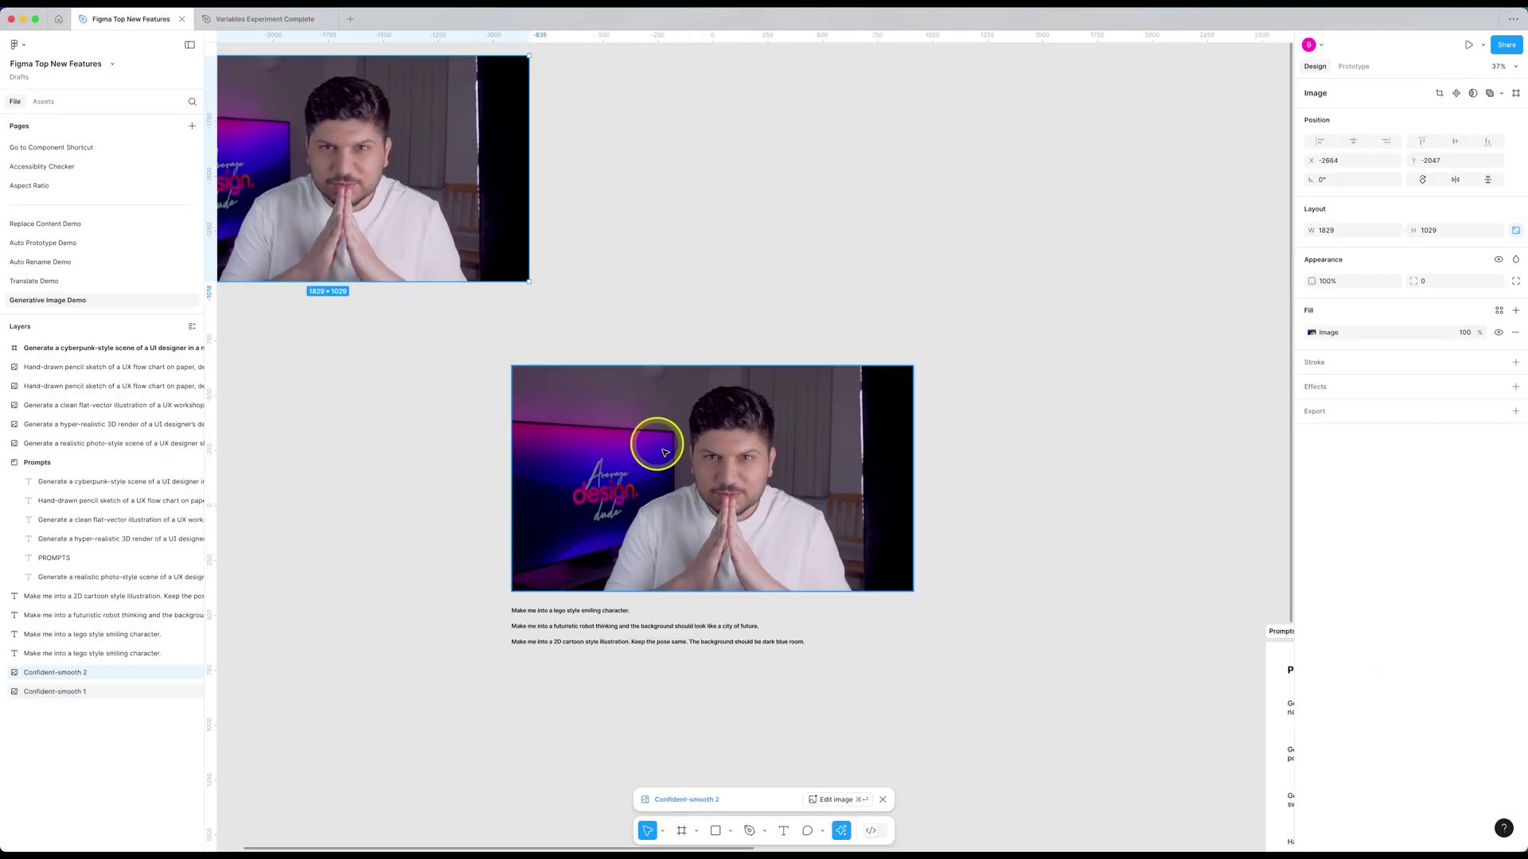
pyautogui.click(834, 799)
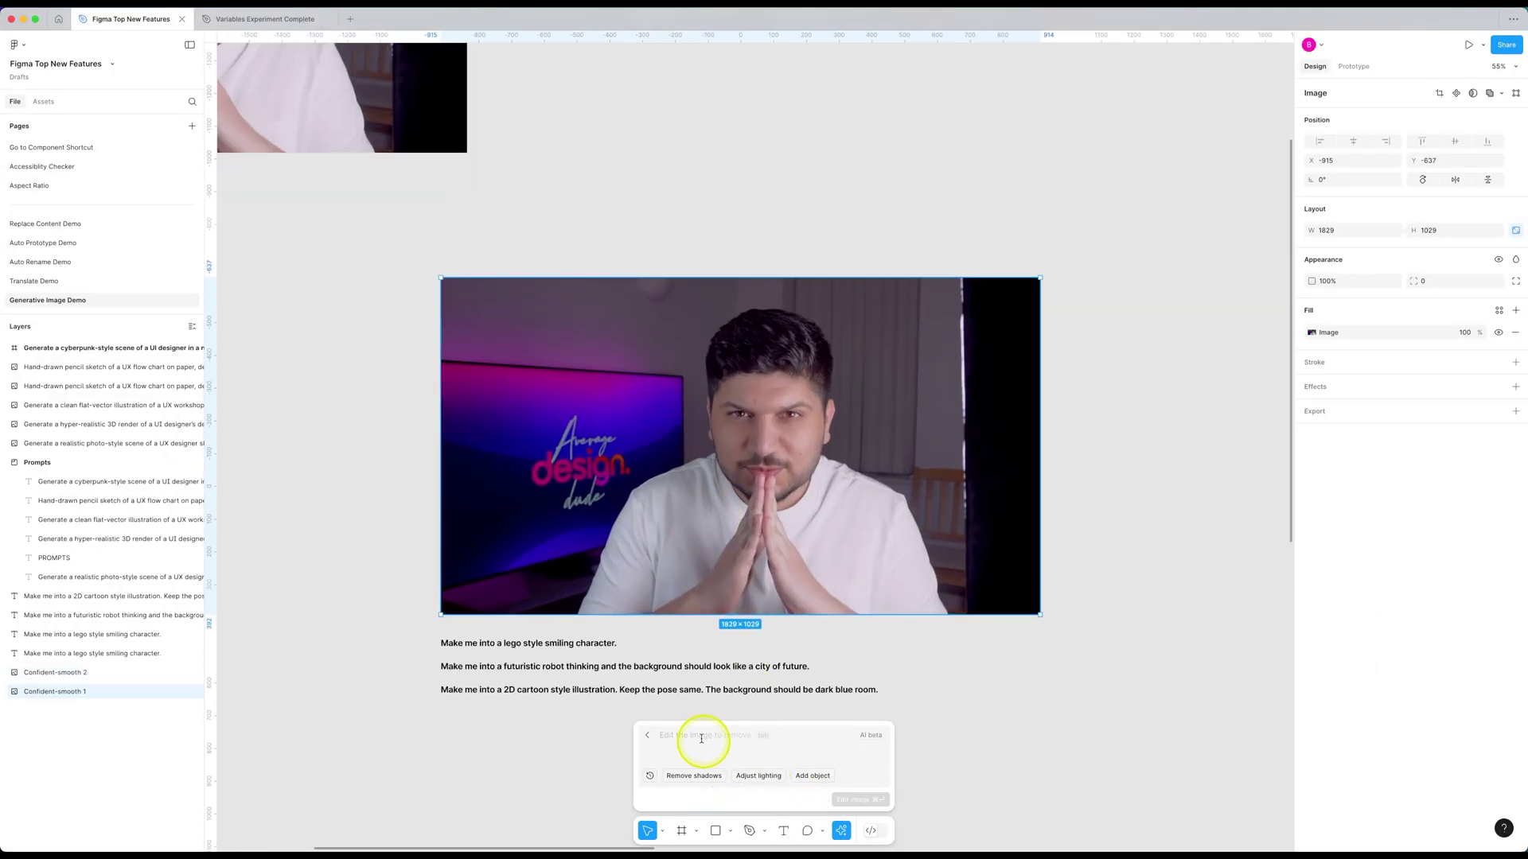
pyautogui.press('super+v')
pyautogui.click(861, 796)
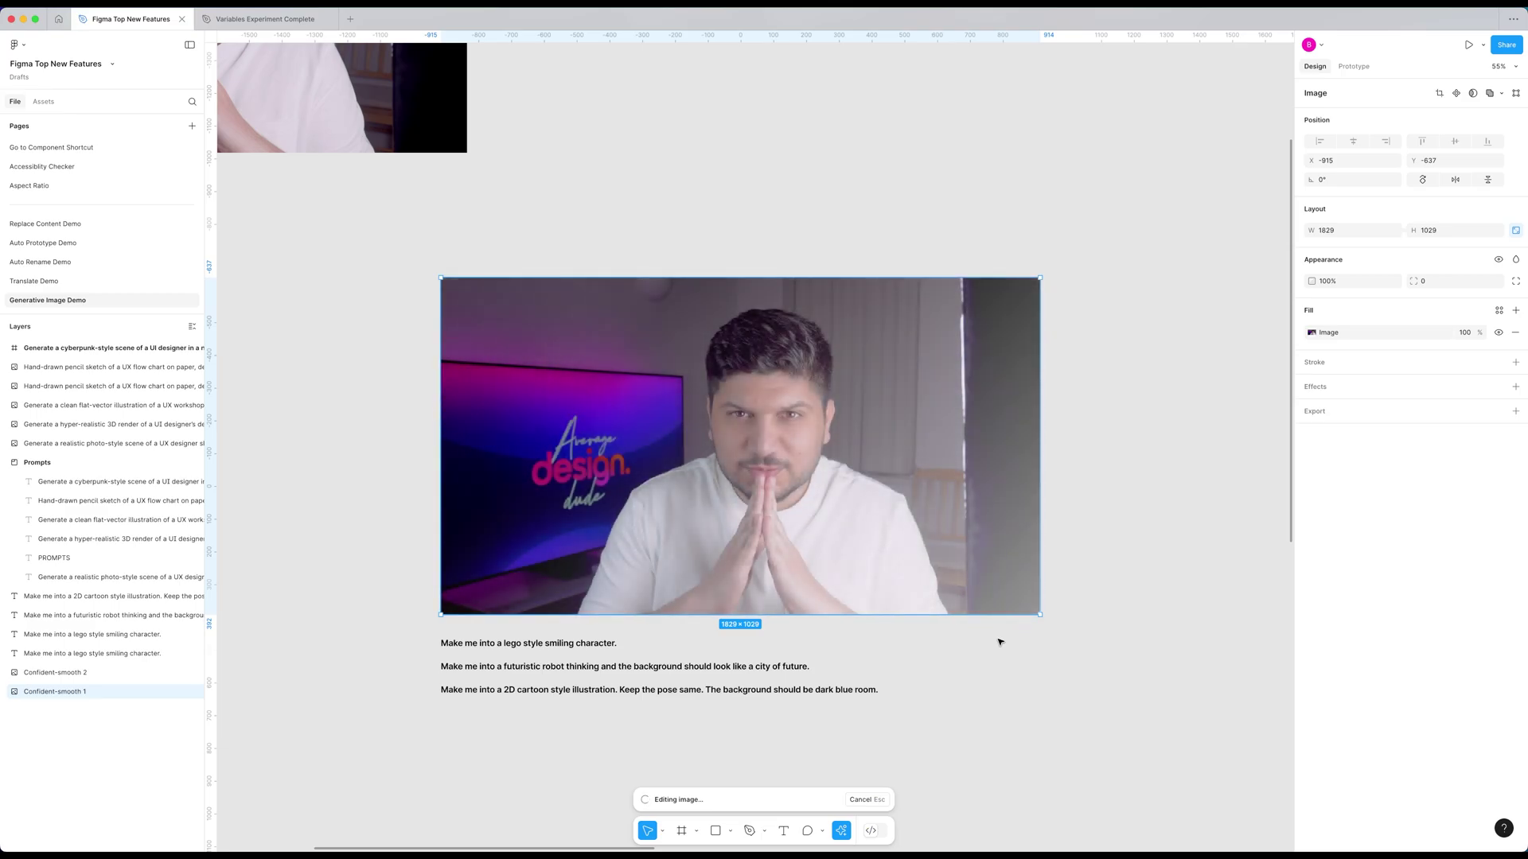
pyautogui.scroll(2, 688, 441)
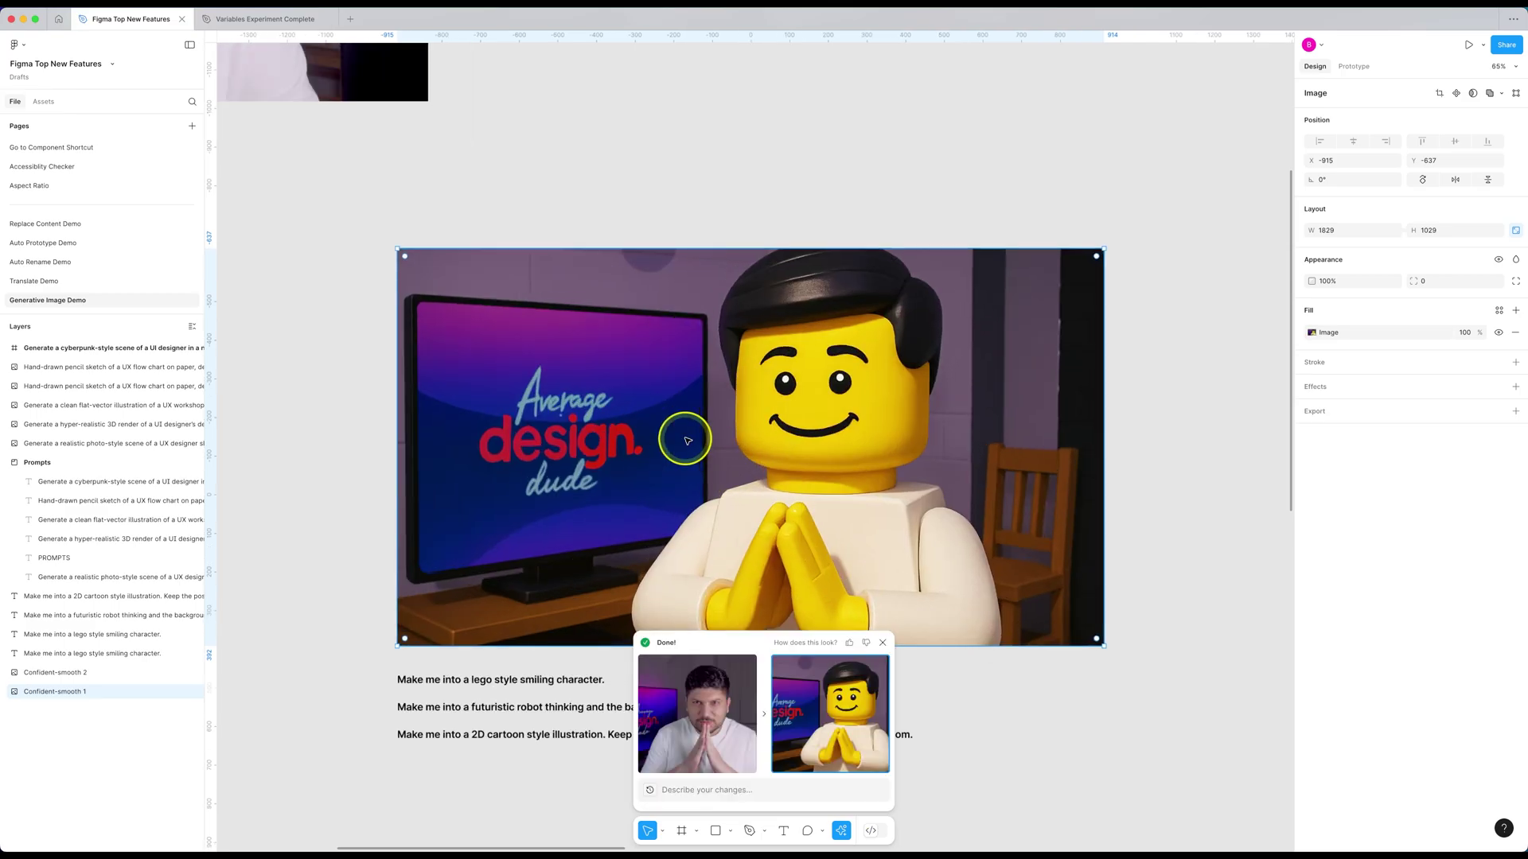
pyautogui.scroll(2, 687, 440)
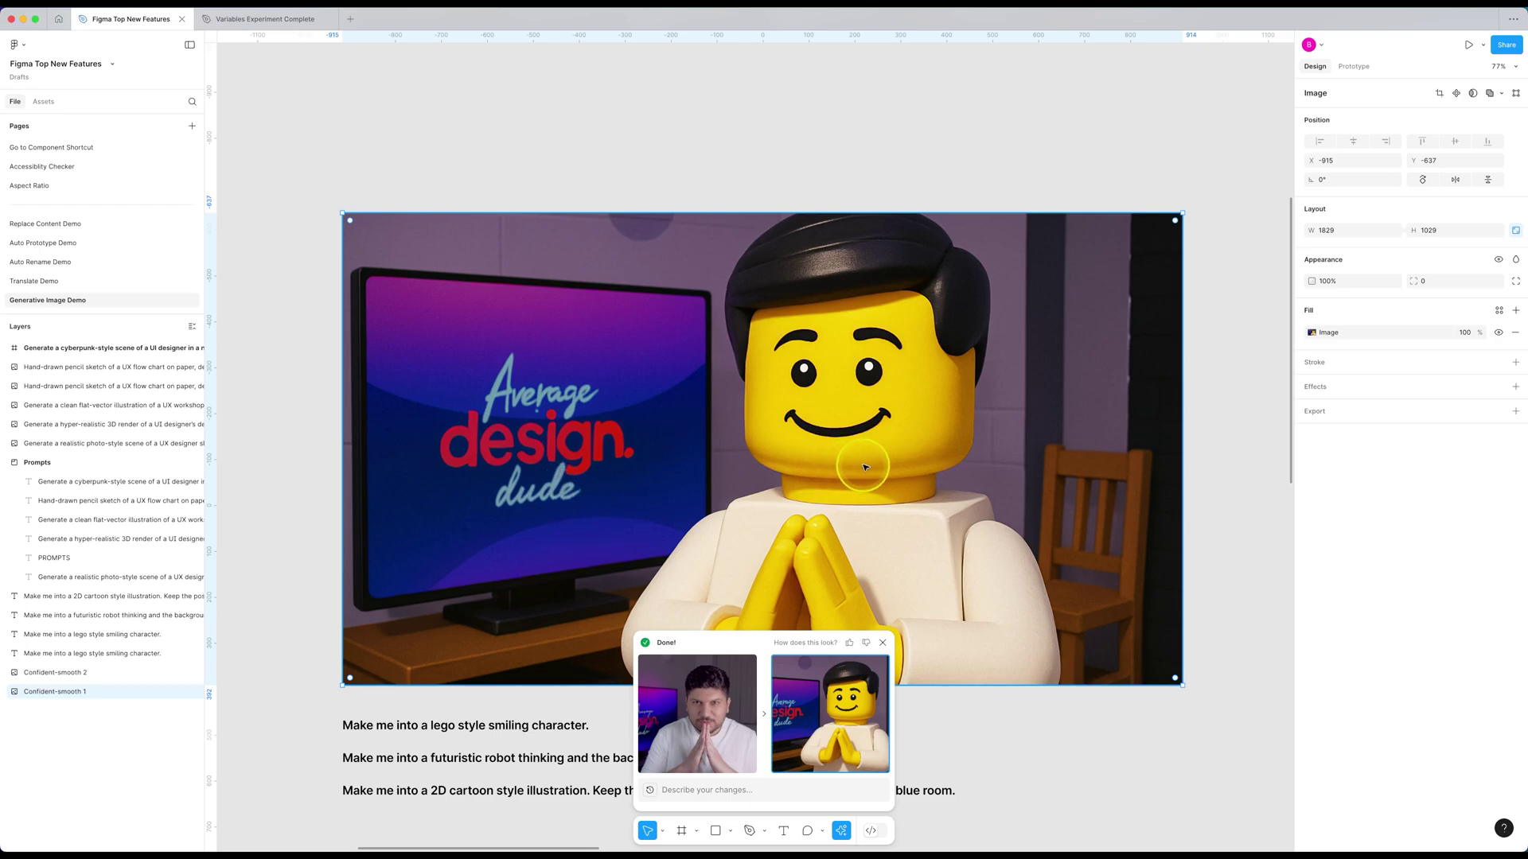
# - Move the Lego image beside the original photo and place a photo copy in the freed spot
pyautogui.click(883, 642)
pyautogui.scroll(-5, 998, 651)
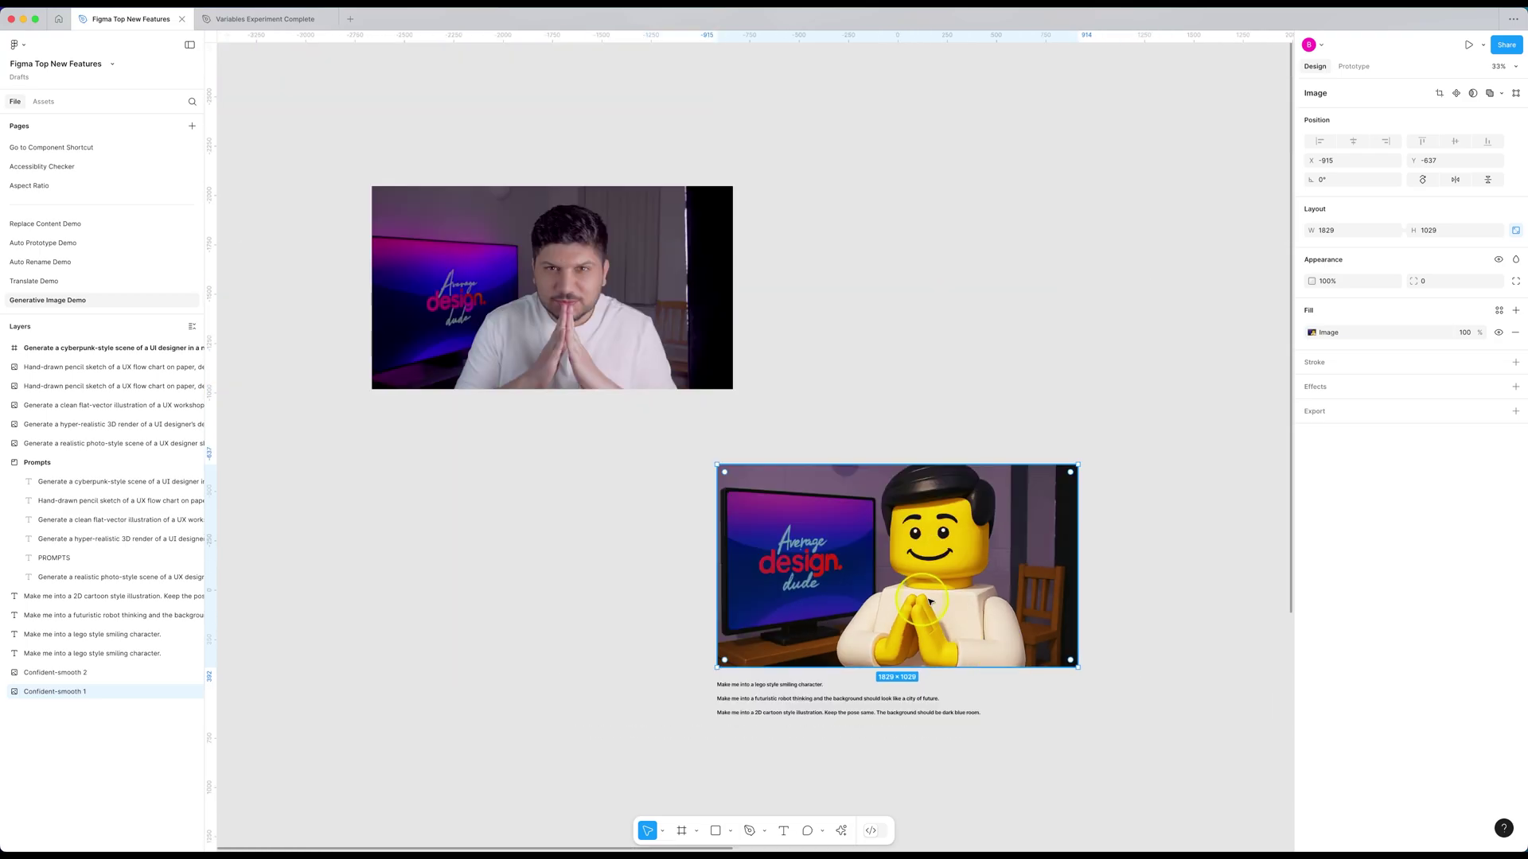
pyautogui.hscroll(2, 929, 602)
pyautogui.scroll(-2, 929, 603)
pyautogui.moveTo(875, 541); pyautogui.dragTo(951, 265)
pyautogui.click(450, 217)
pyautogui.moveTo(450, 216); pyautogui.dragTo(798, 496)
pyautogui.scroll(2, 697, 585)
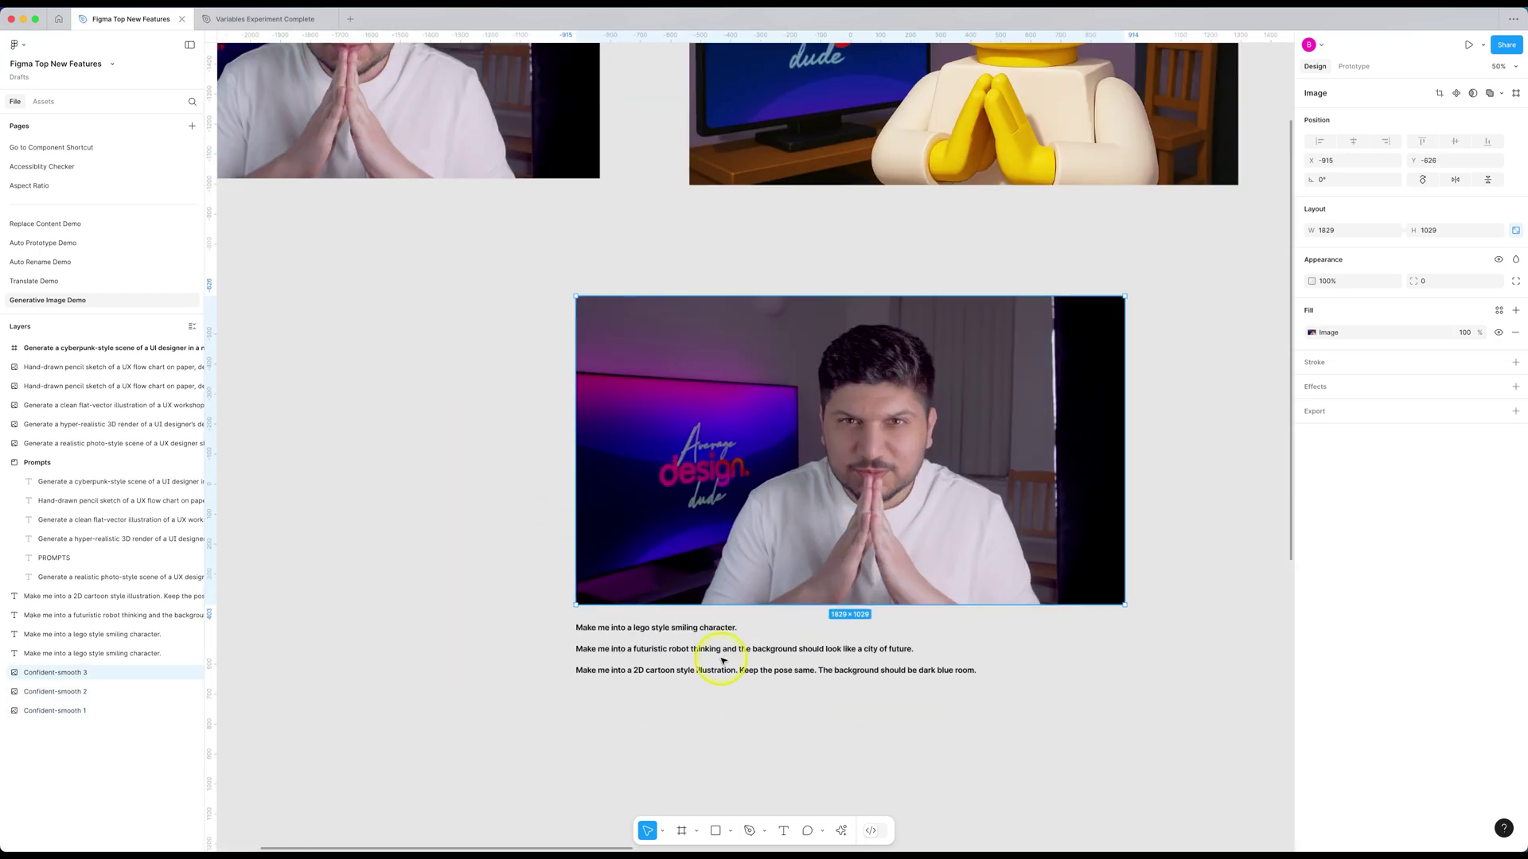
# - Edit the photo copy into a thinking robot in a futuristic city, placed under the Lego image
pyautogui.tripleClick(740, 650)
pyautogui.press('super+c')
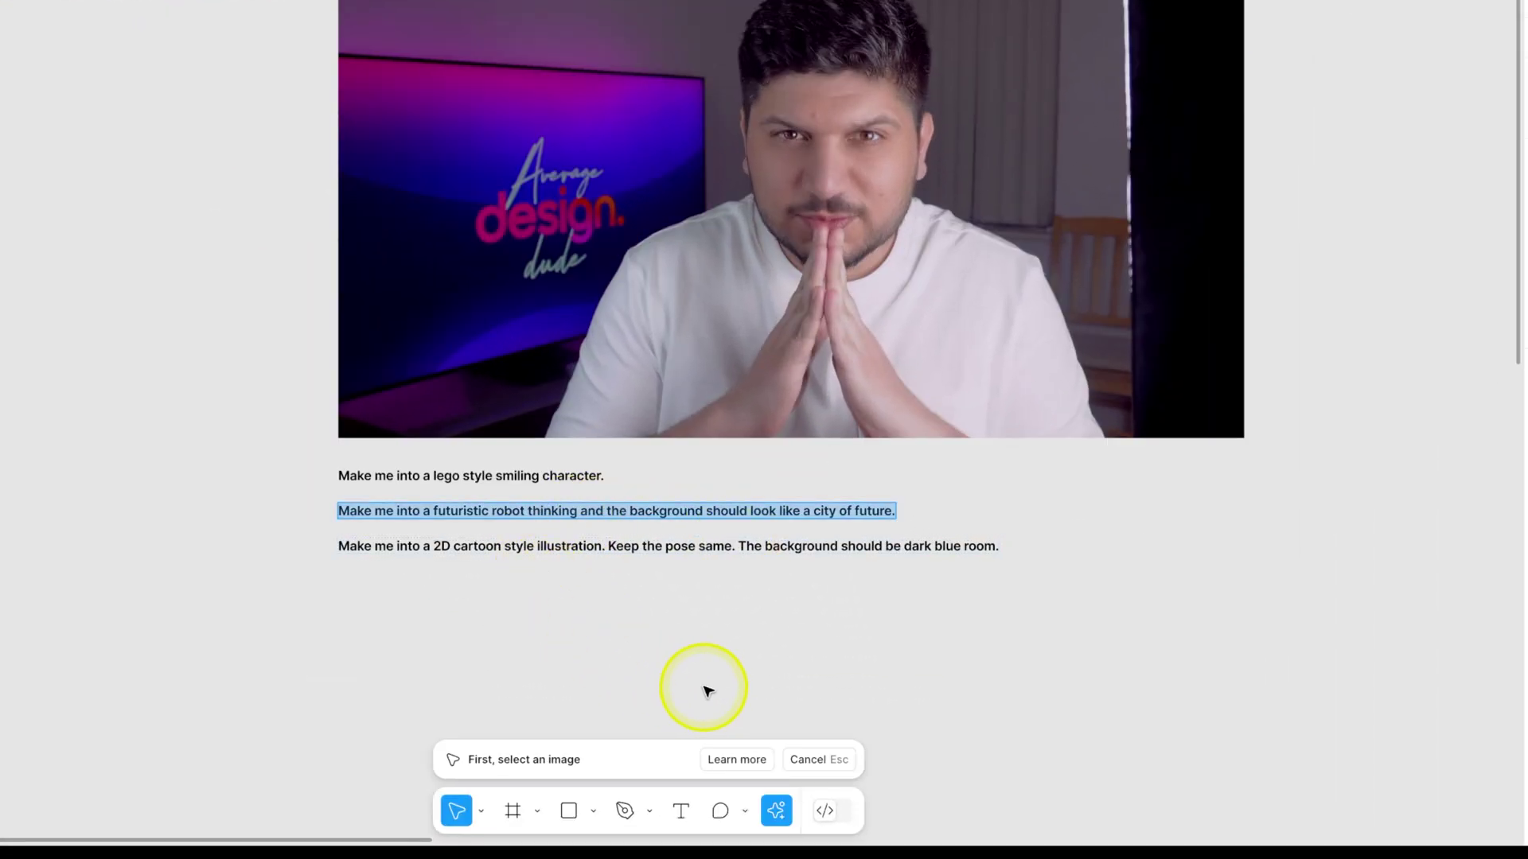
pyautogui.click(825, 335)
pyautogui.click(771, 758)
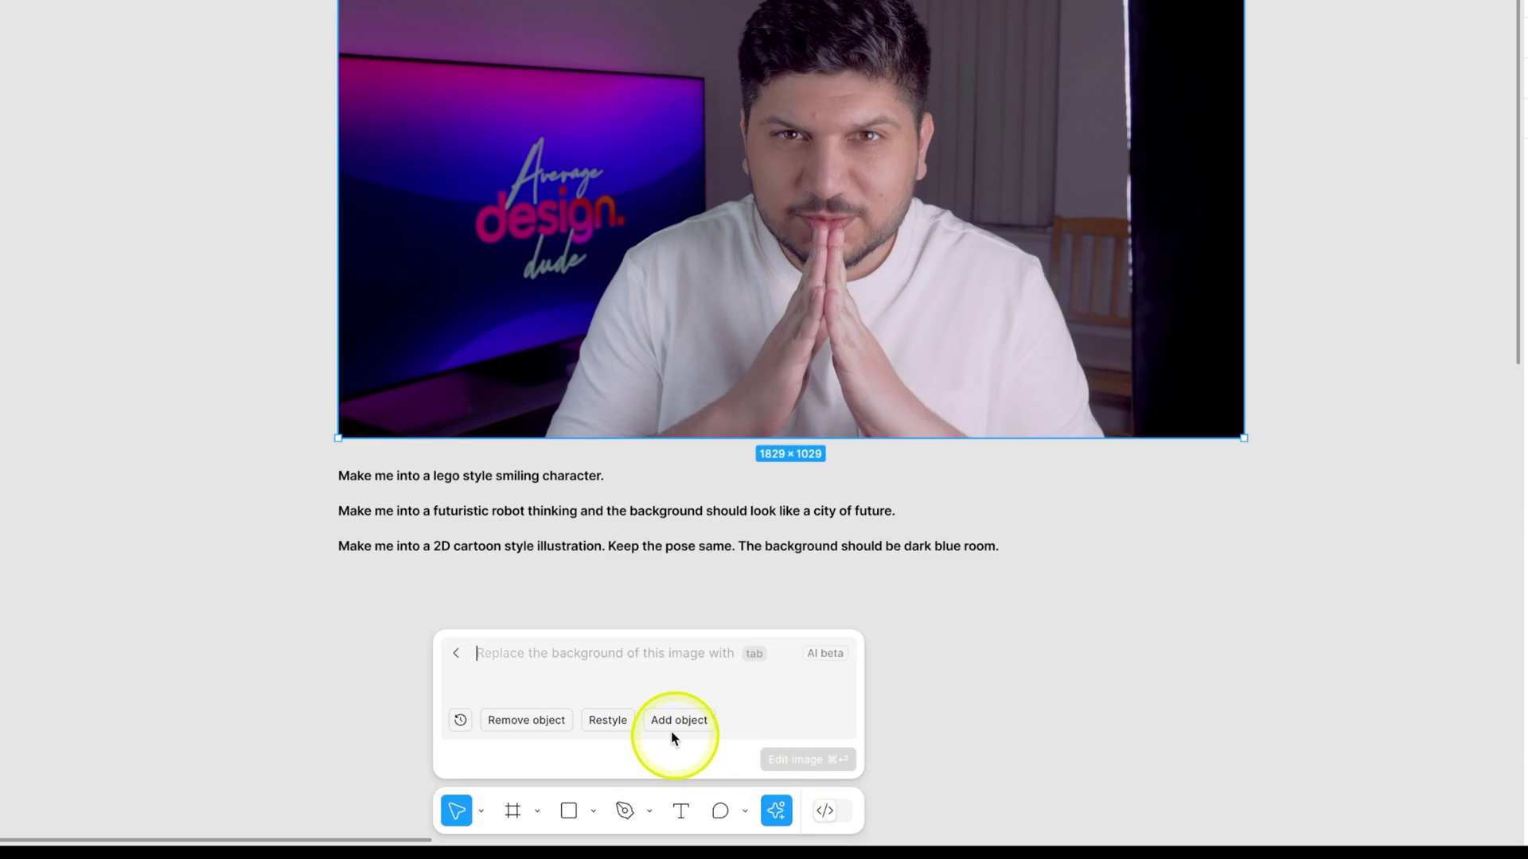
pyautogui.press('super+v')
pyautogui.click(789, 757)
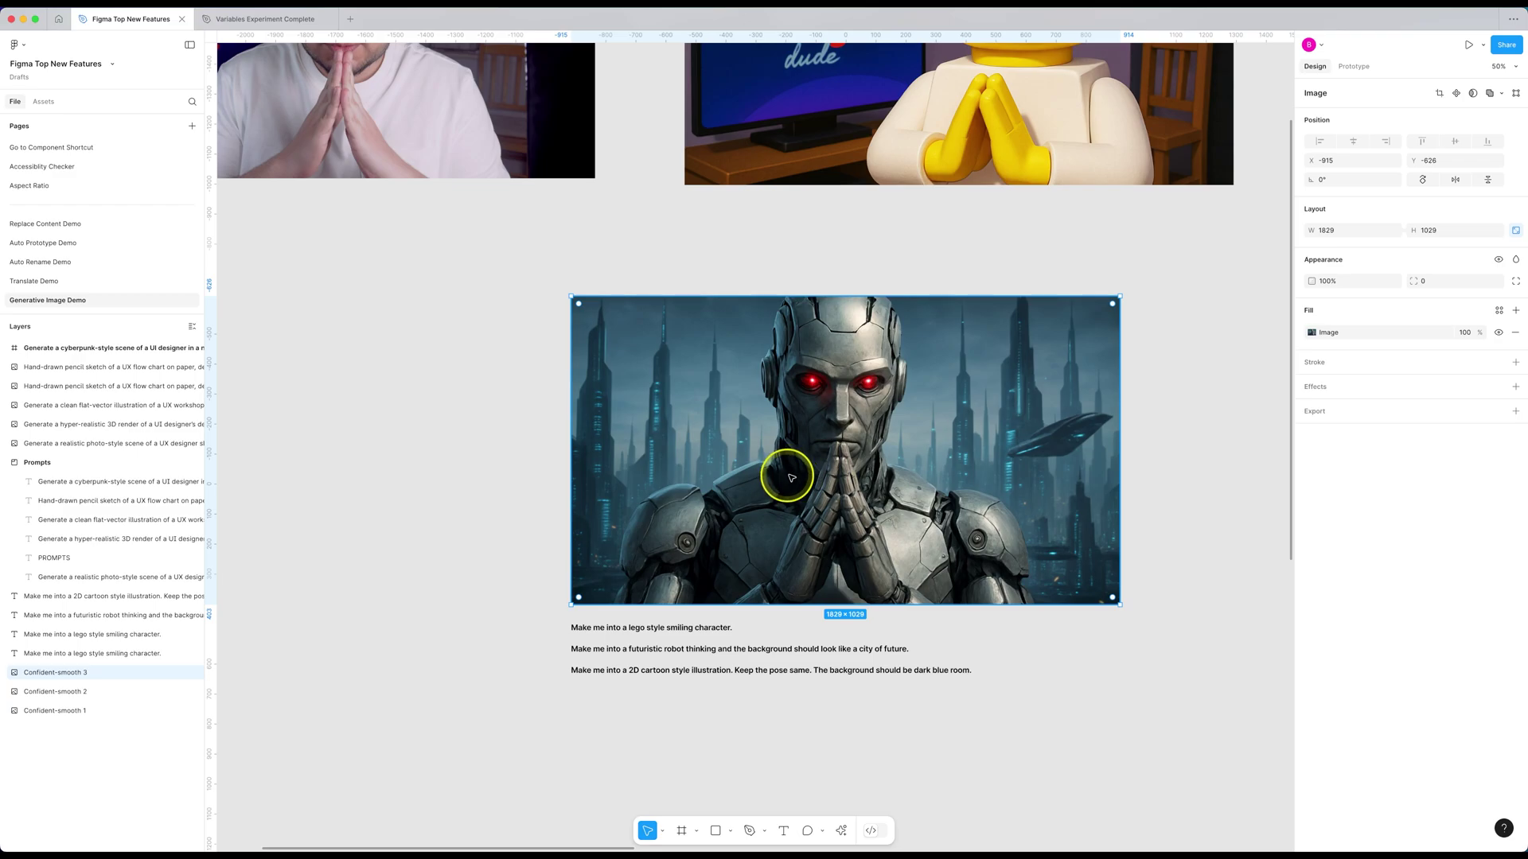
pyautogui.moveTo(791, 478); pyautogui.dragTo(911, 390)
pyautogui.scroll(5, 988, 593)
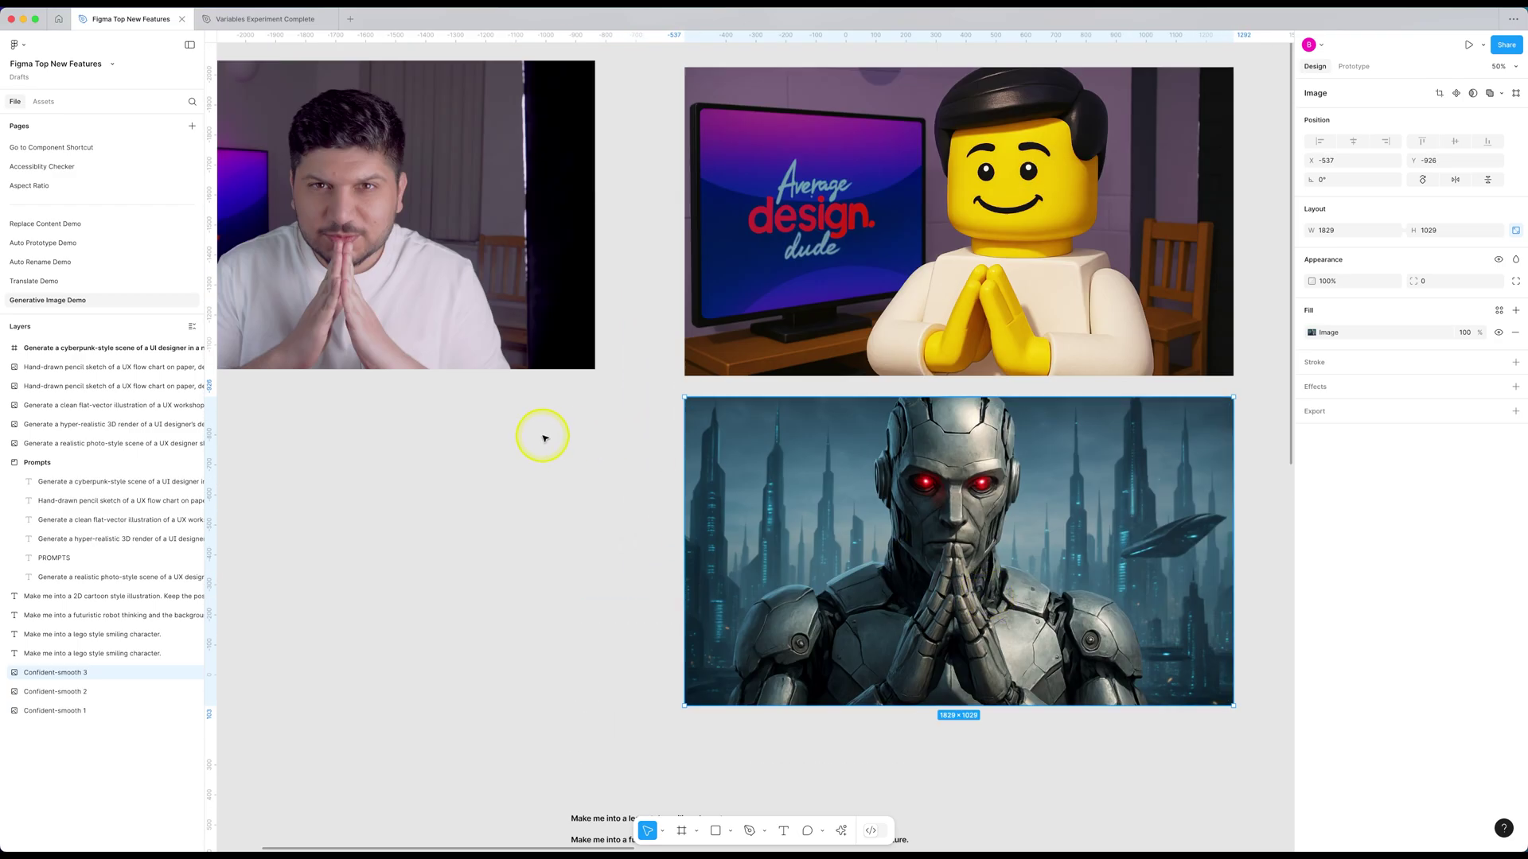
pyautogui.hscroll(-2, 544, 438)
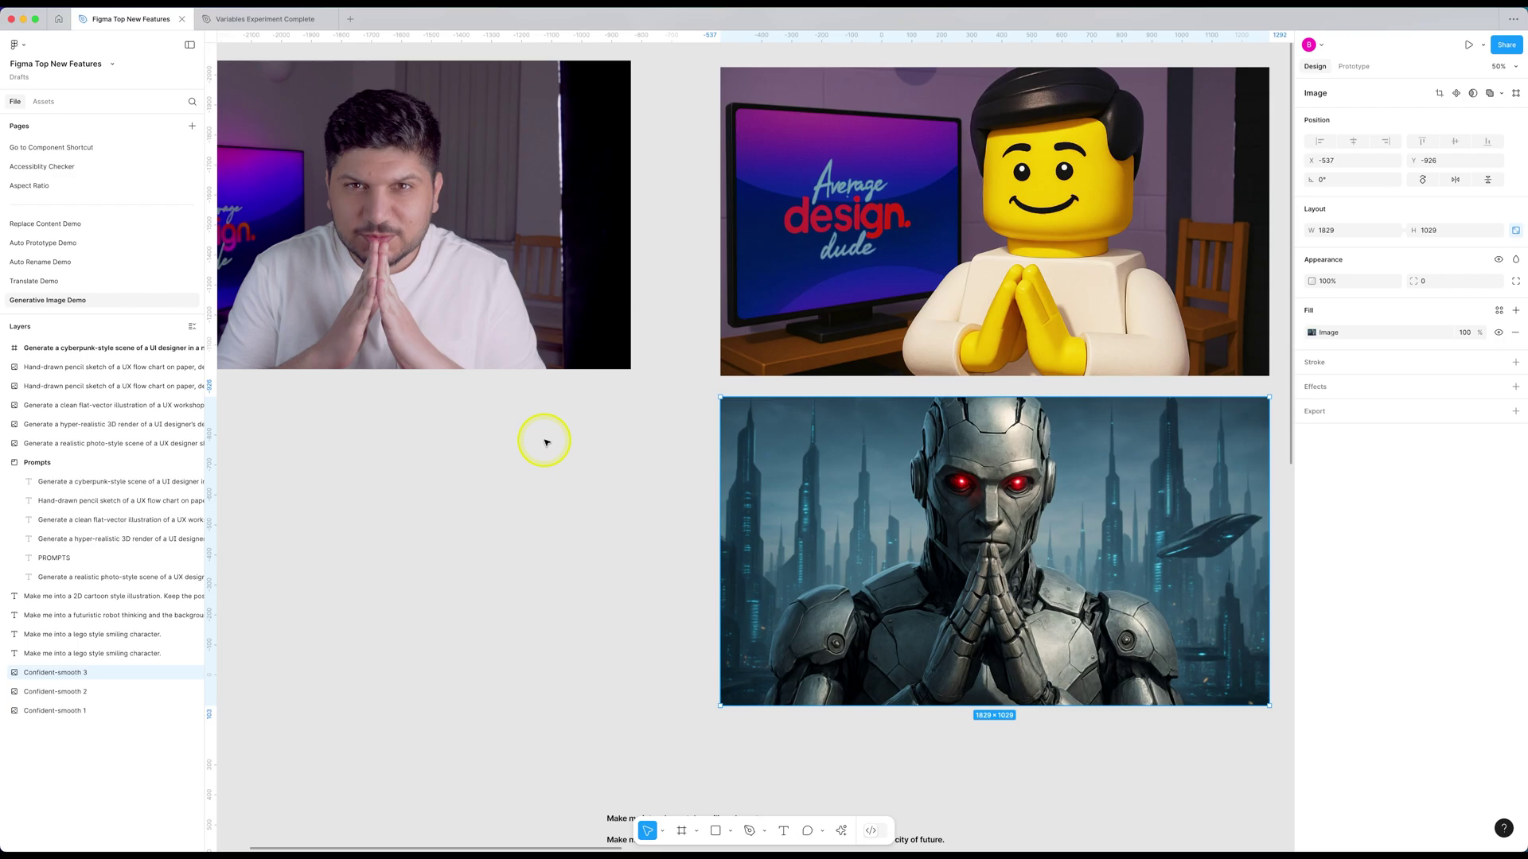
pyautogui.scroll(-3, 704, 525)
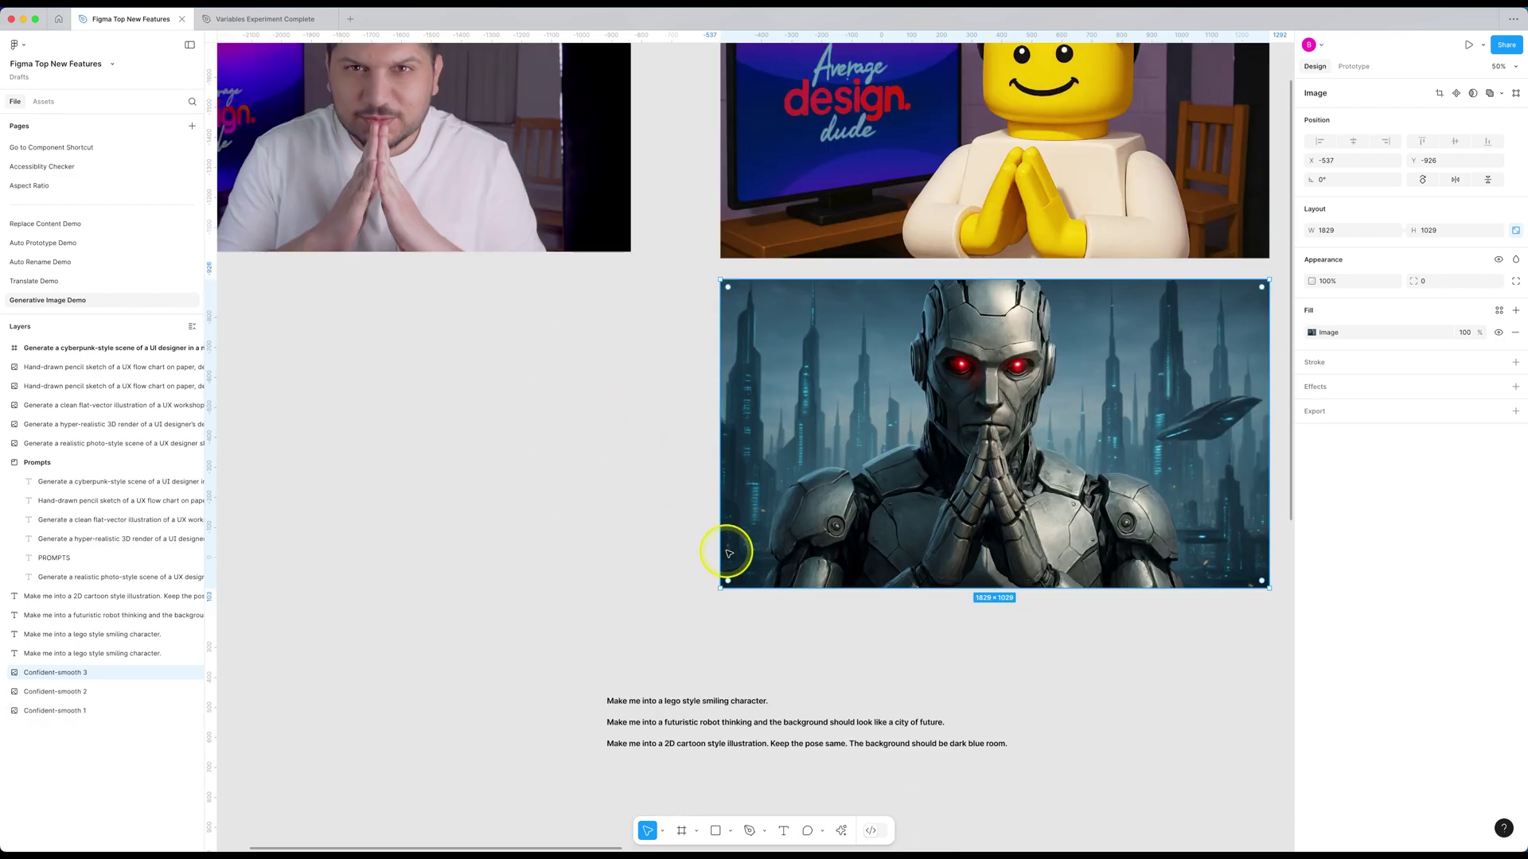
# - Duplicate the photo and AI-edit the copy into a 2D cartoon in a dark blue room
pyautogui.click(712, 744)
pyautogui.hscroll(-5, 607, 540)
pyautogui.moveTo(569, 173); pyautogui.dragTo(570, 519)
pyautogui.click(841, 830)
pyautogui.click(674, 673)
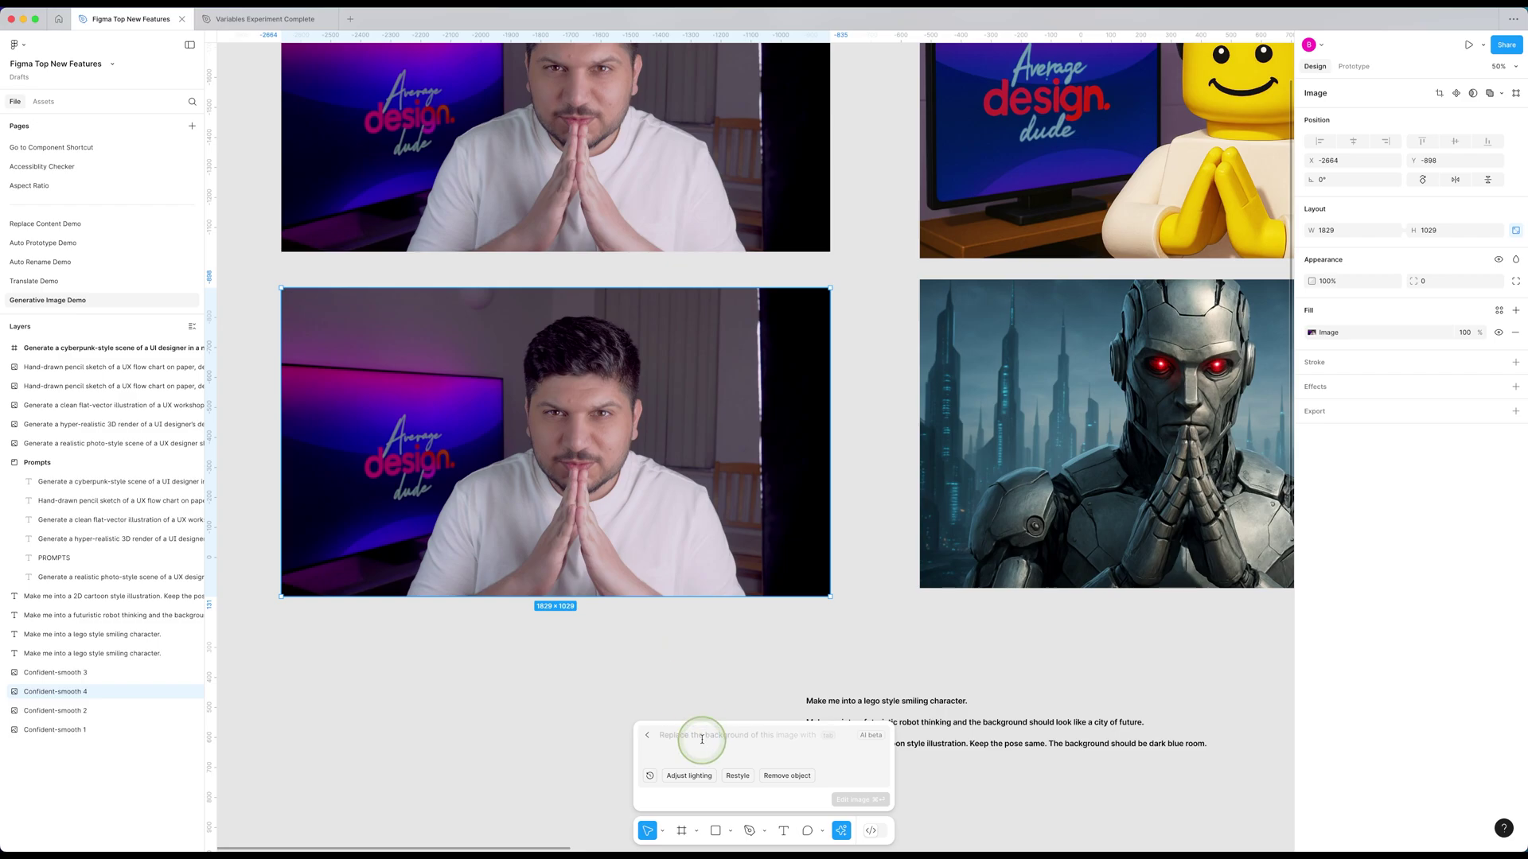
pyautogui.write('Make me into a 2D cartoon style illustration. Keep the pose same. The background should be dark blue room.')
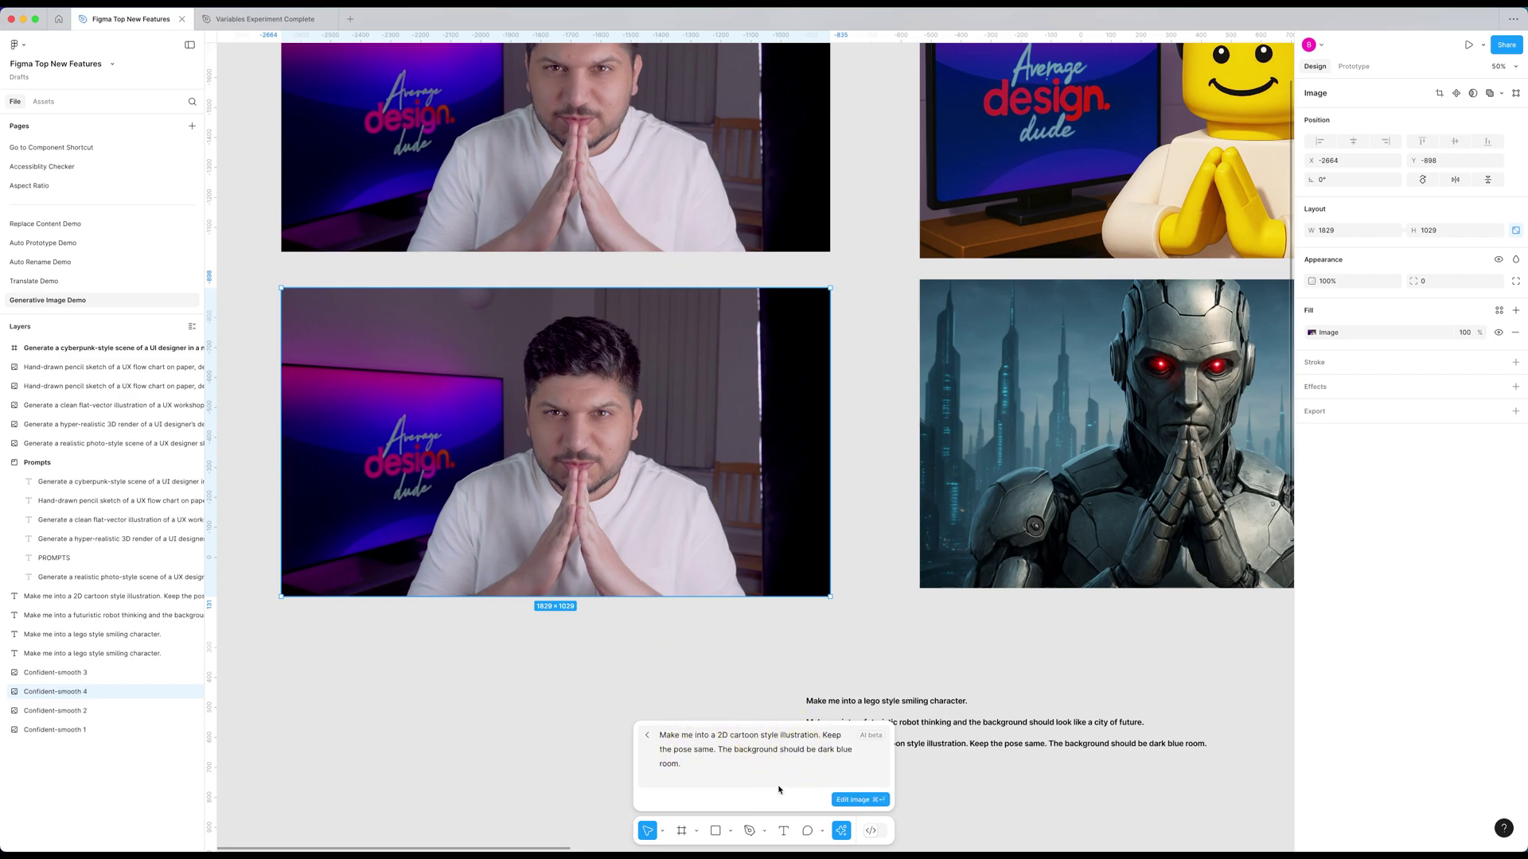
pyautogui.click(853, 799)
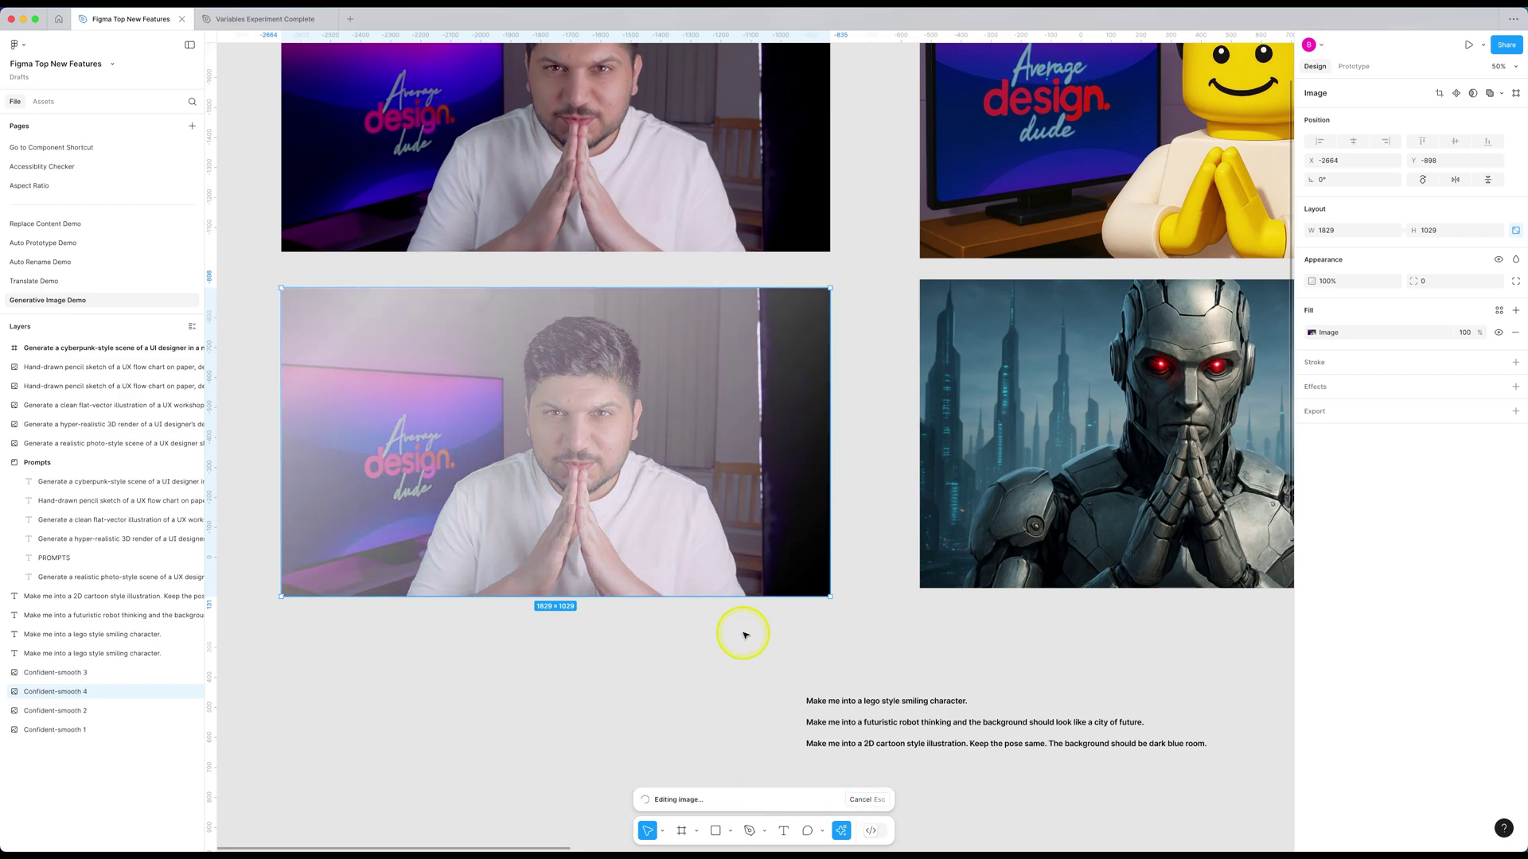
pyautogui.click(561, 622)
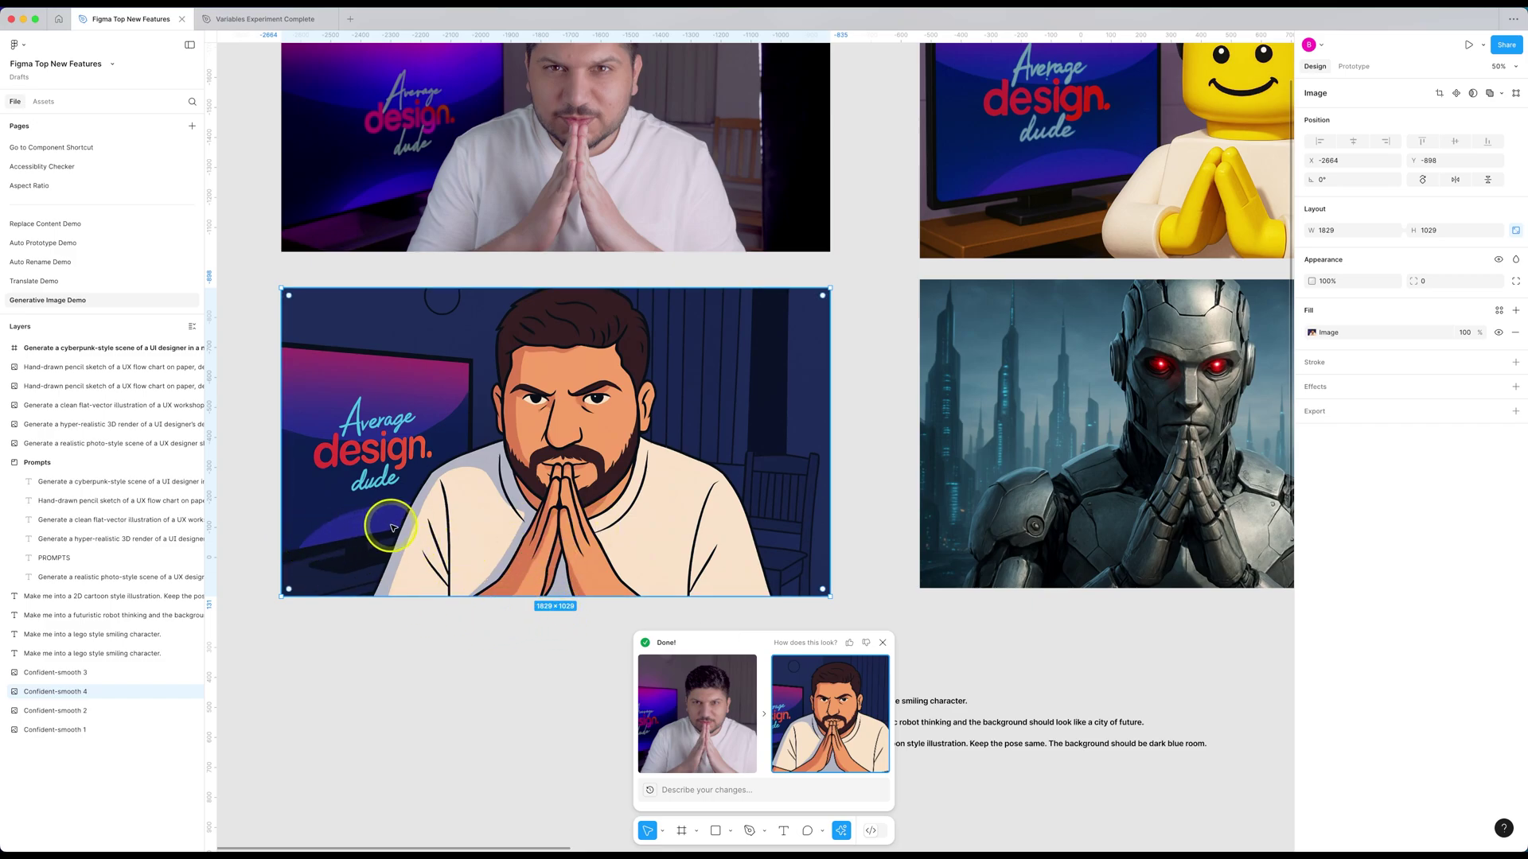
pyautogui.click(468, 556)
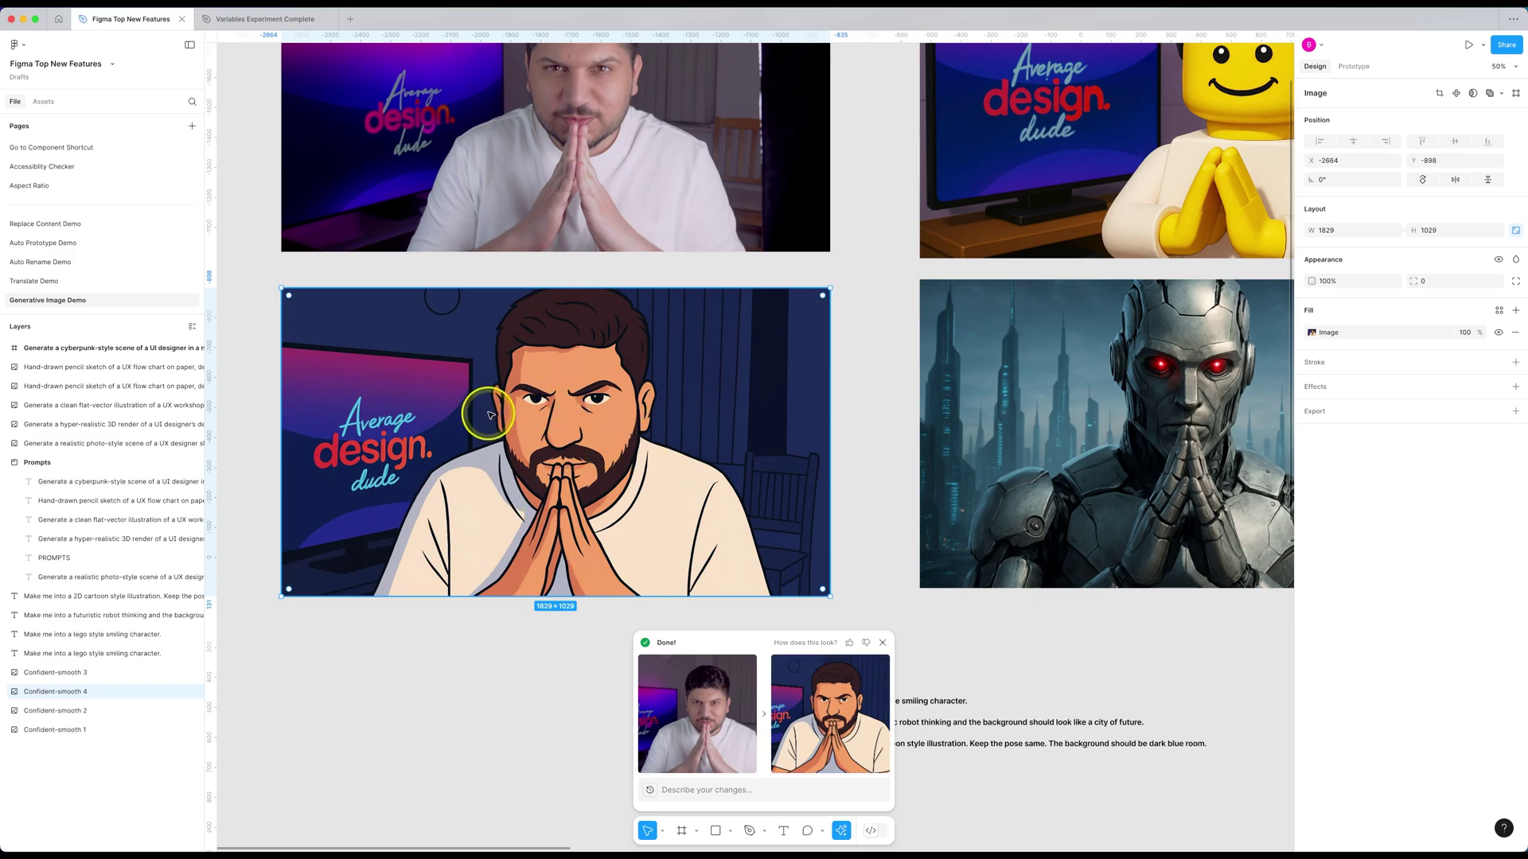
pyautogui.scroll(2, 490, 415)
pyautogui.scroll(2, 490, 414)
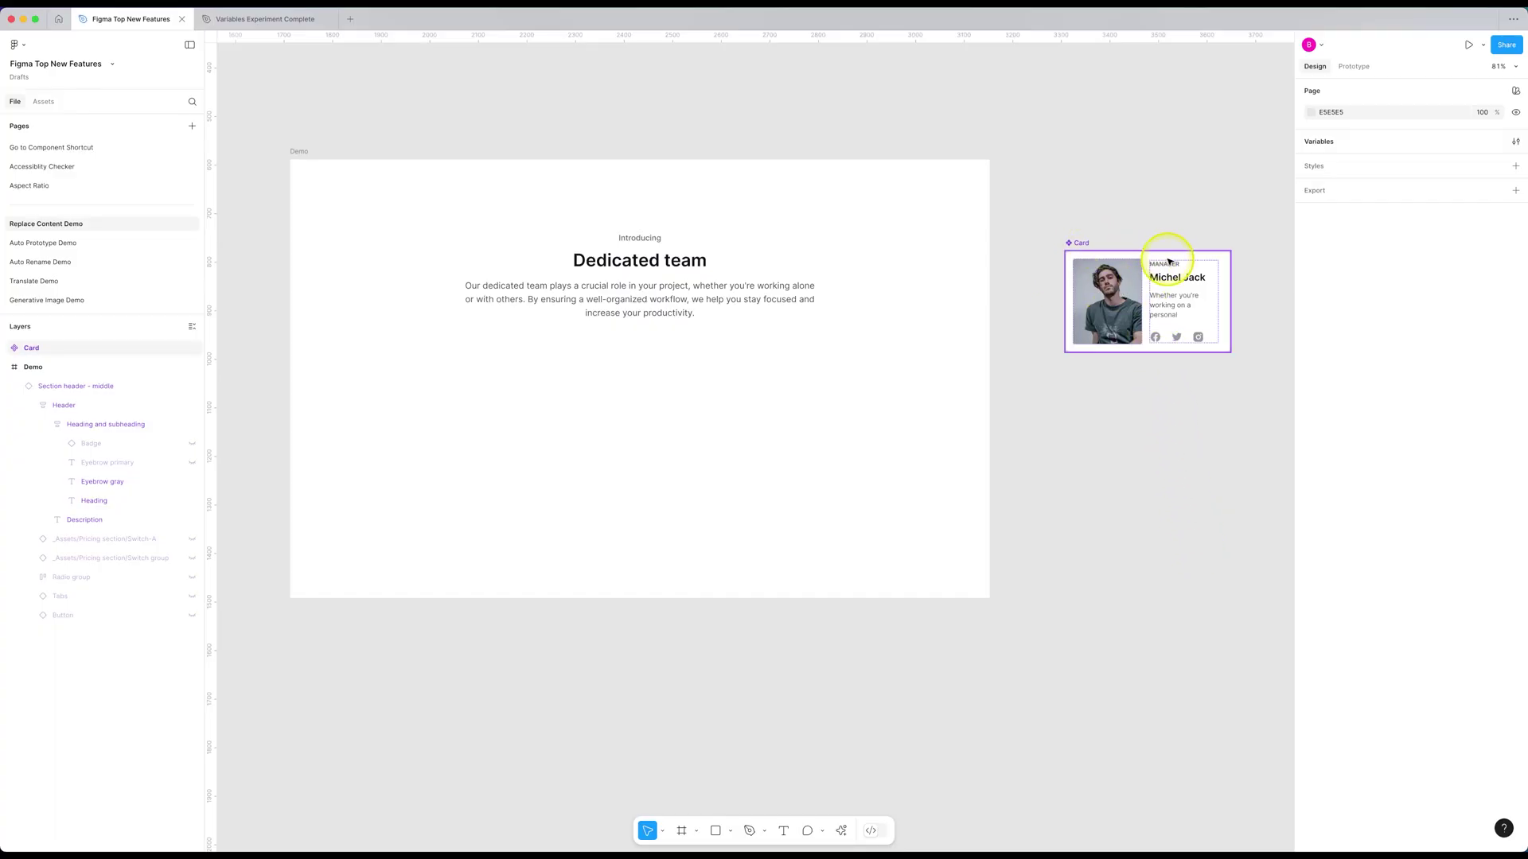
# - Put two Cards in an auto layout row inside Demo and repeat one for three cards
pyautogui.moveTo(1135, 291); pyautogui.dragTo(704, 413)
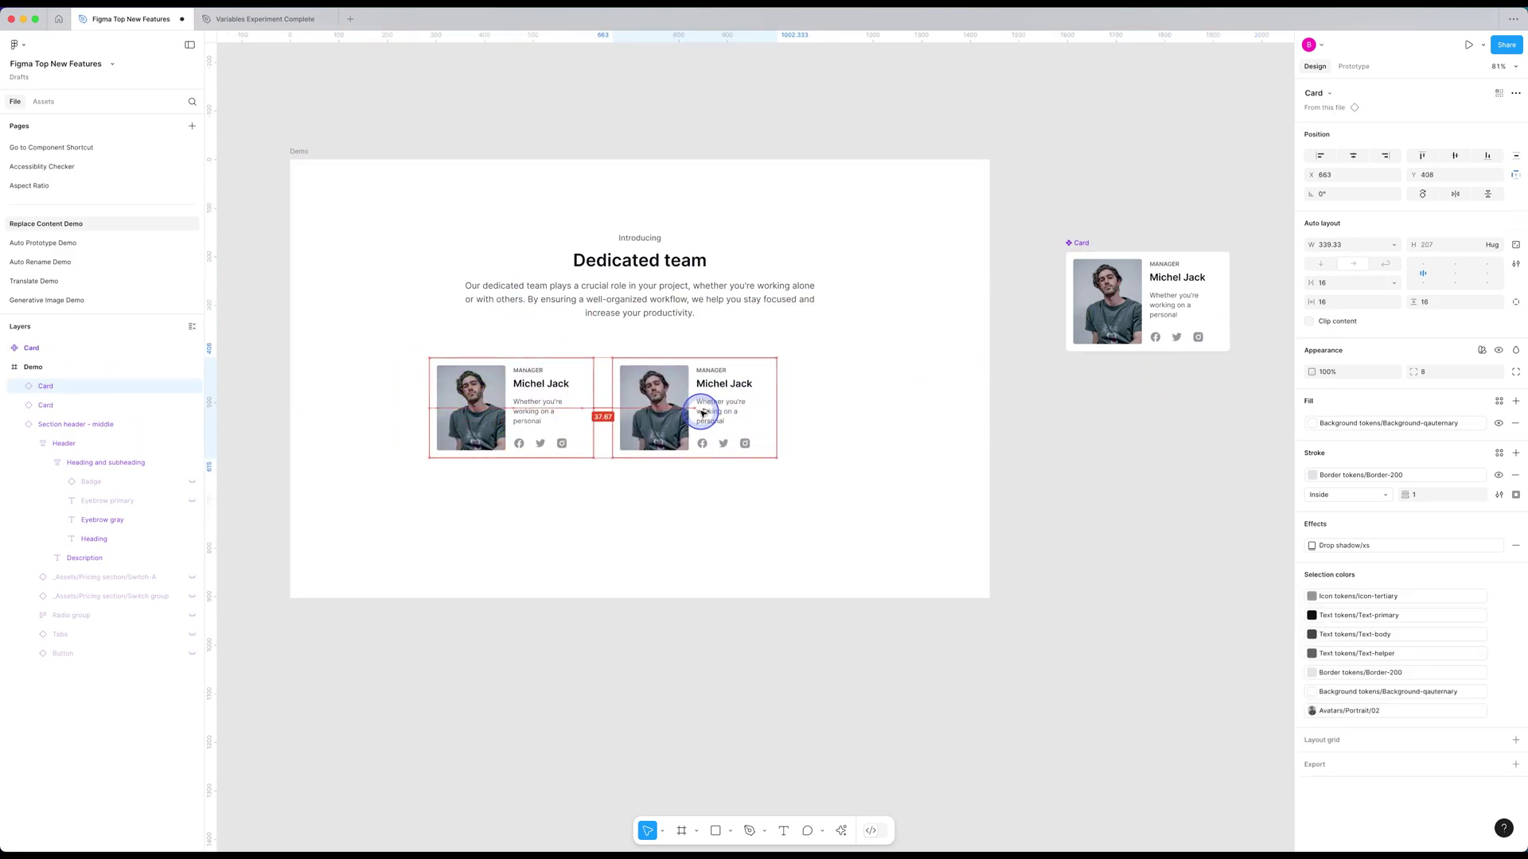
pyautogui.click(857, 374)
pyautogui.moveTo(857, 374); pyautogui.dragTo(426, 467)
pyautogui.rightClick(487, 445)
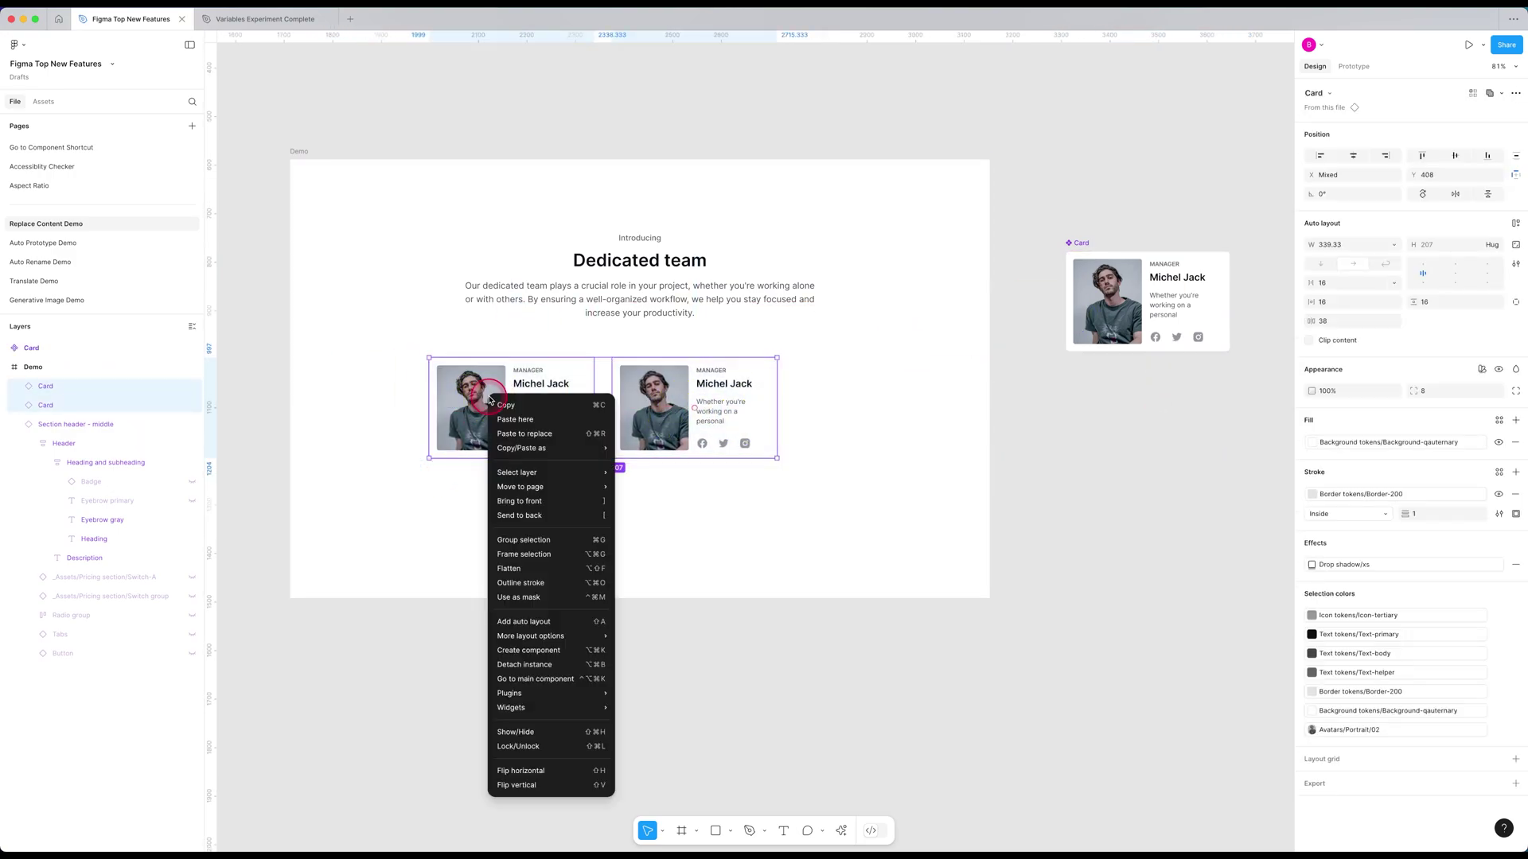
pyautogui.click(546, 593)
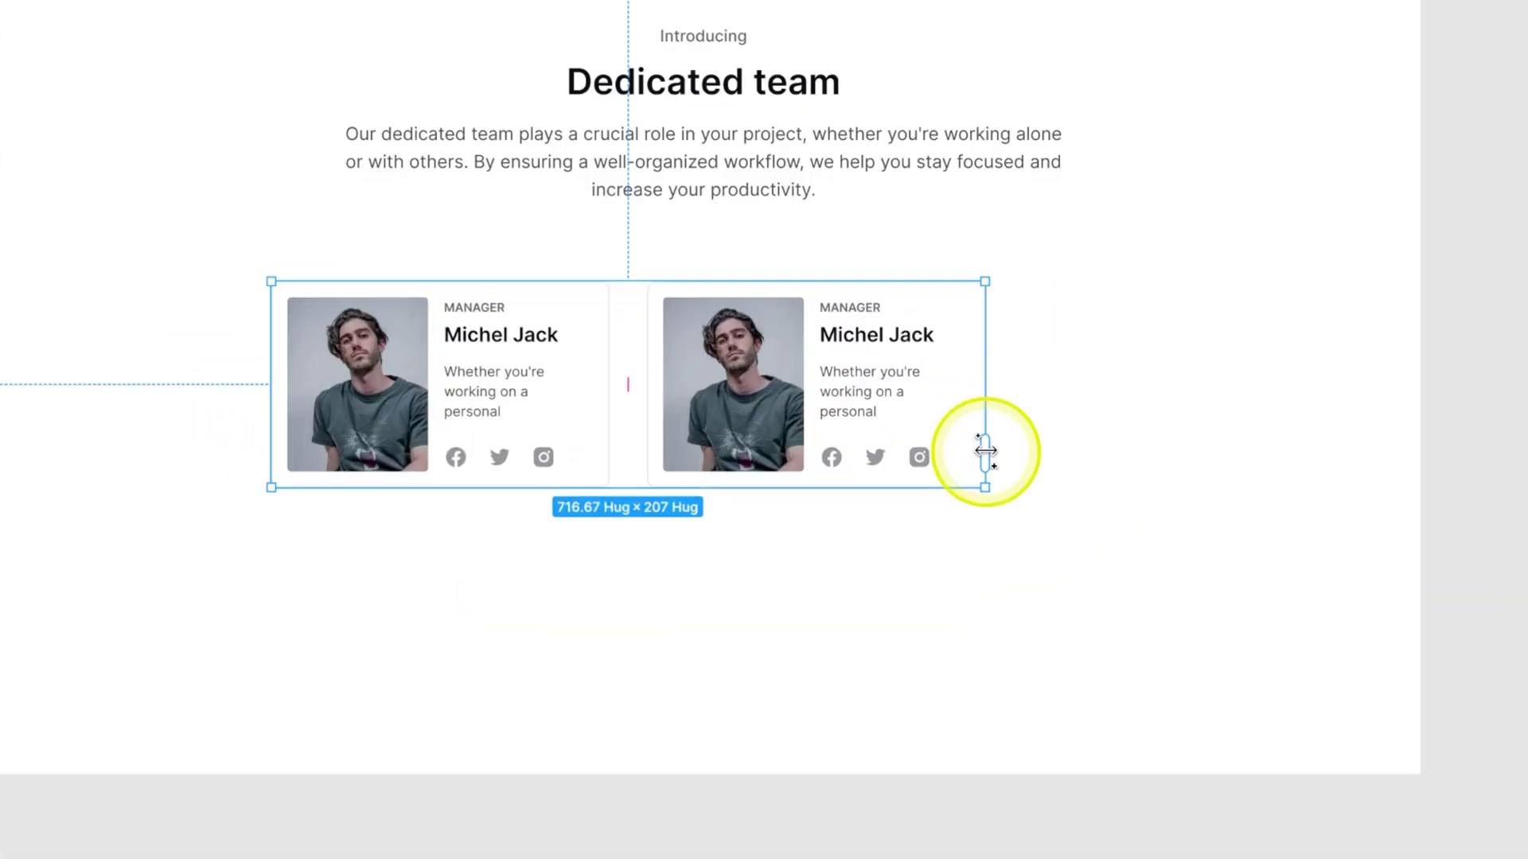
pyautogui.moveTo(985, 450); pyautogui.dragTo(1262, 455)
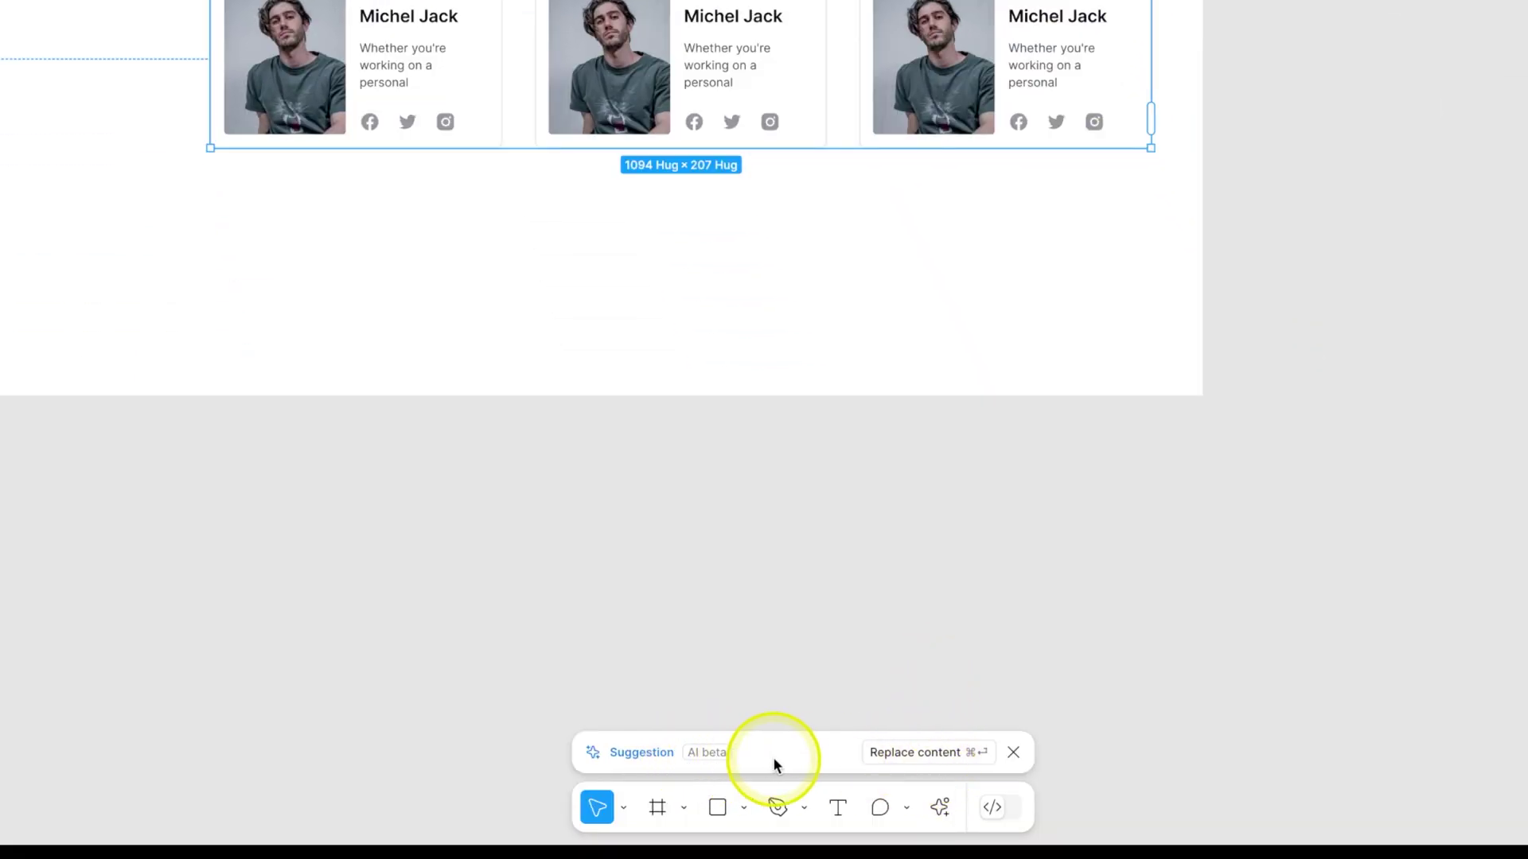
# - Fill the repeated cards with a Developer and a Designer, then centre the card row in Demo
pyautogui.click(937, 820)
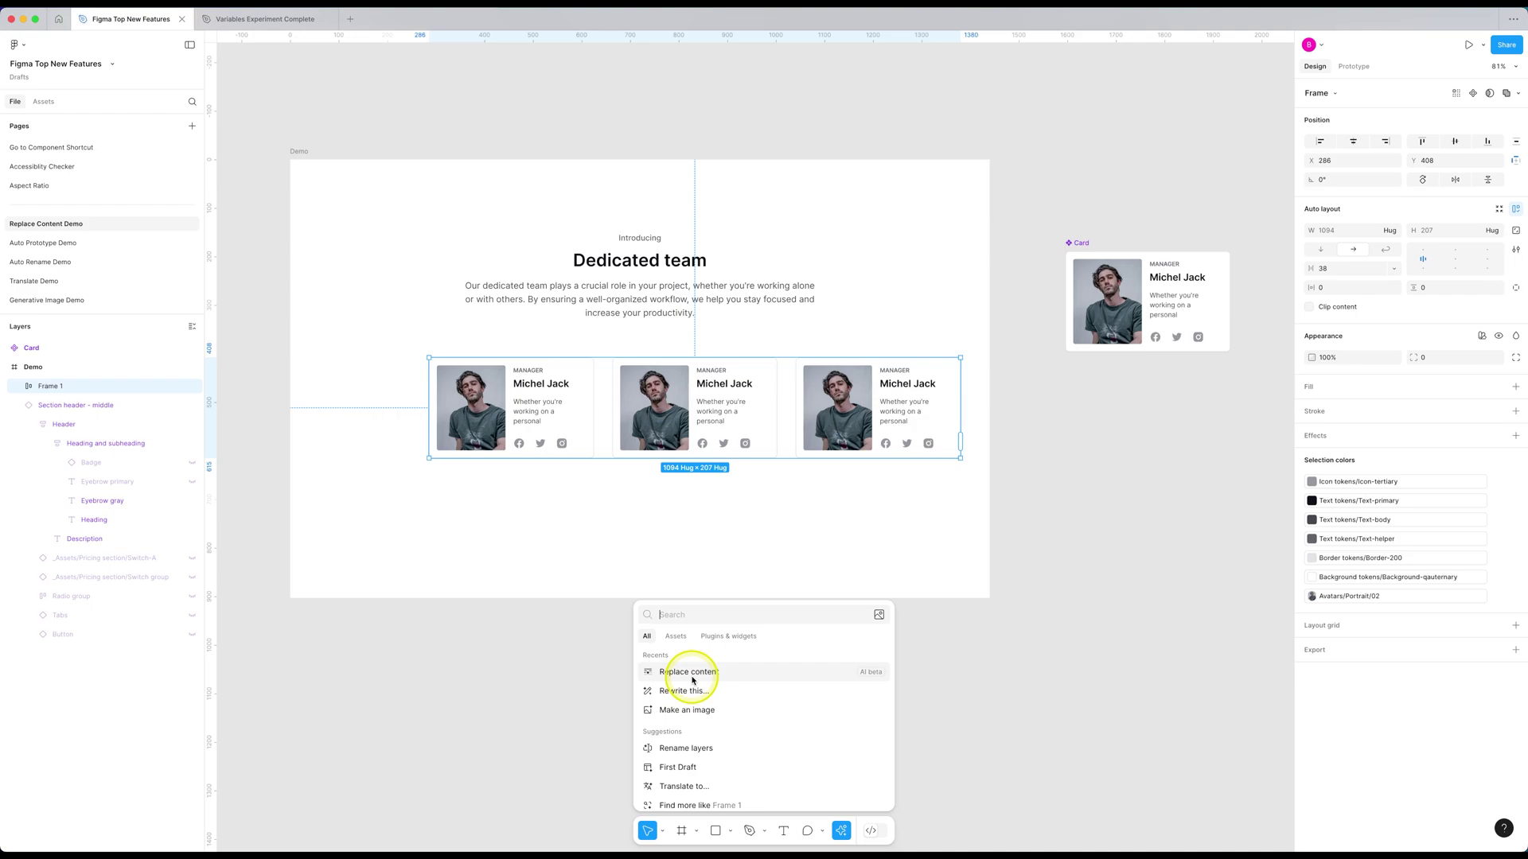
pyautogui.click(689, 673)
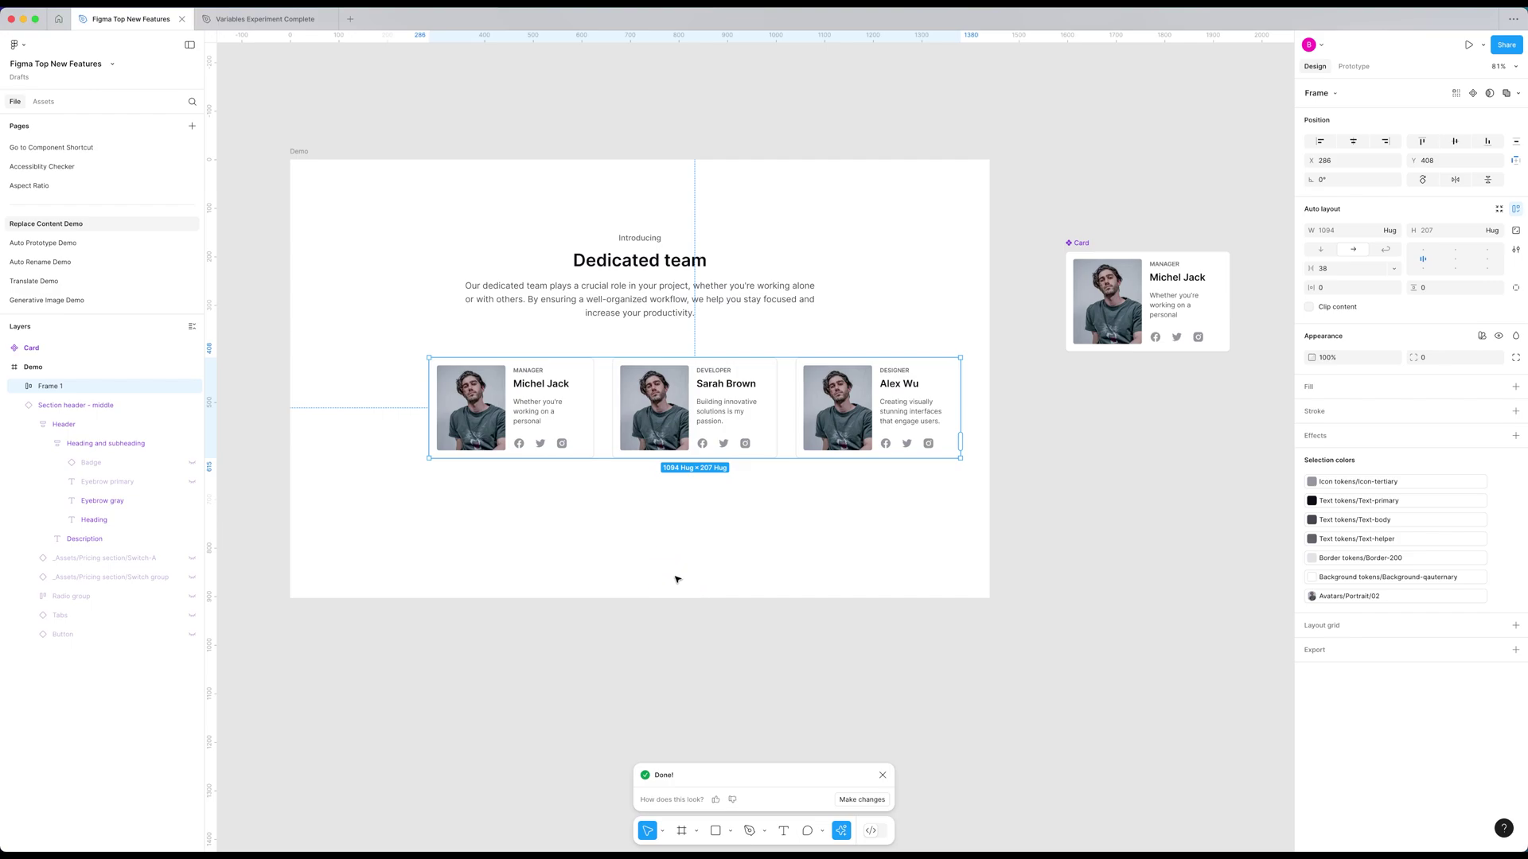
pyautogui.moveTo(720, 432); pyautogui.dragTo(669, 419)
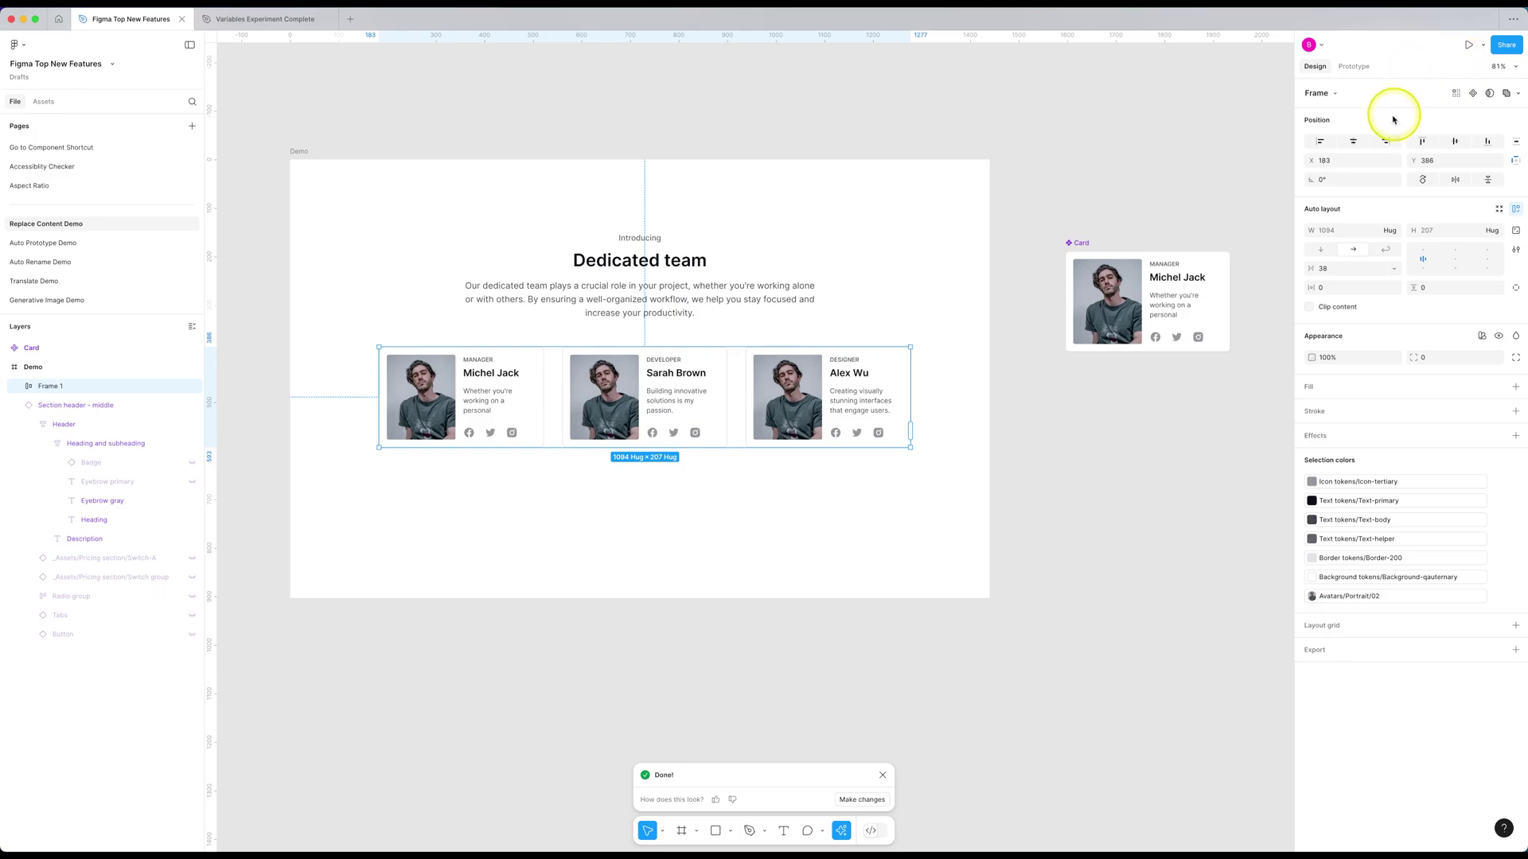
pyautogui.click(1358, 140)
pyautogui.click(1048, 452)
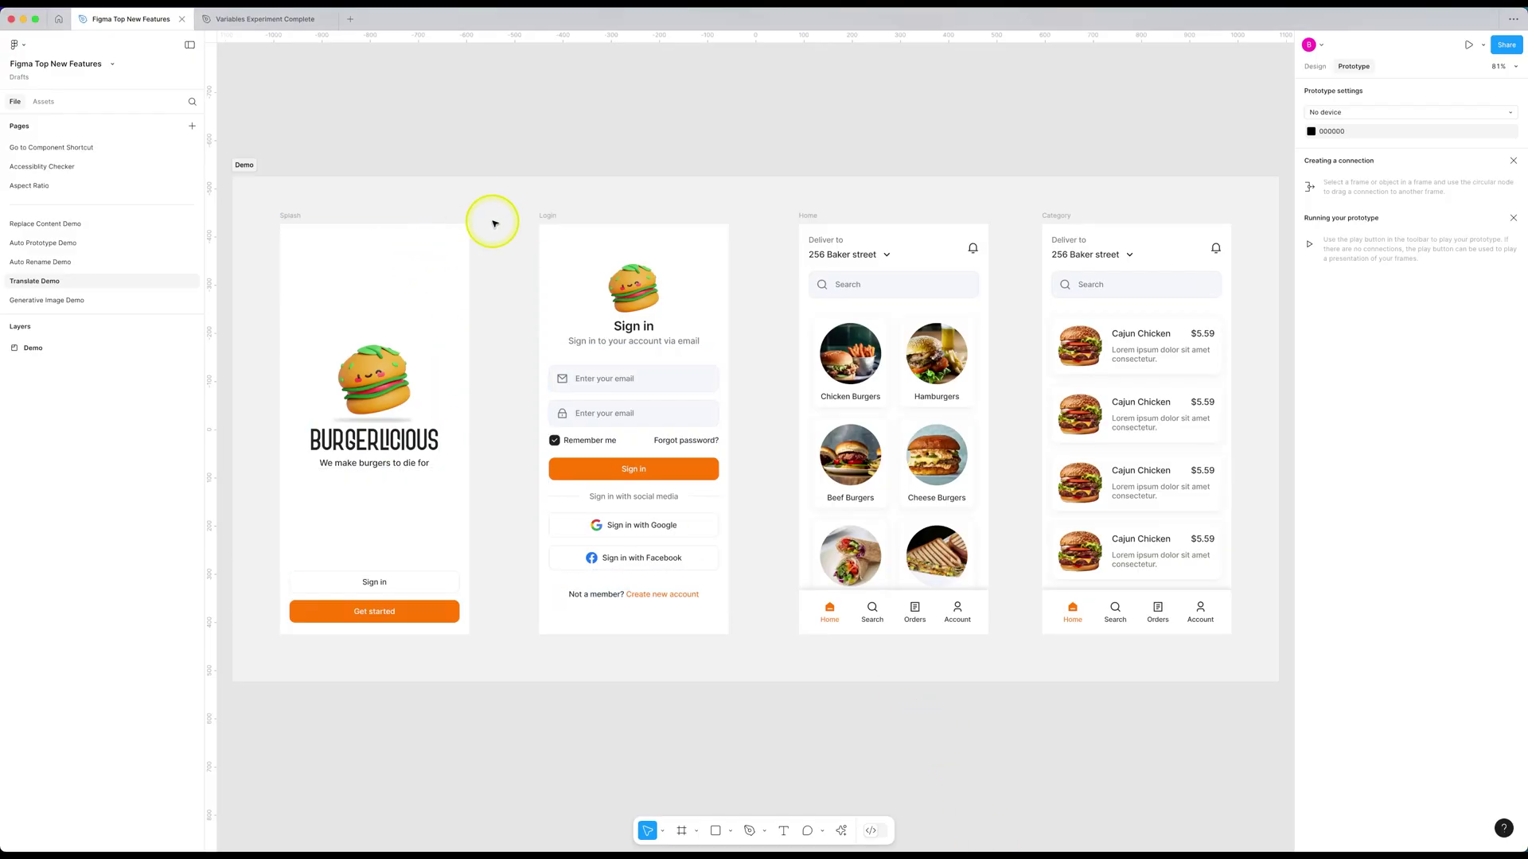
# - Translate the Login screen into German with the AI Translate action
pyautogui.click(541, 216)
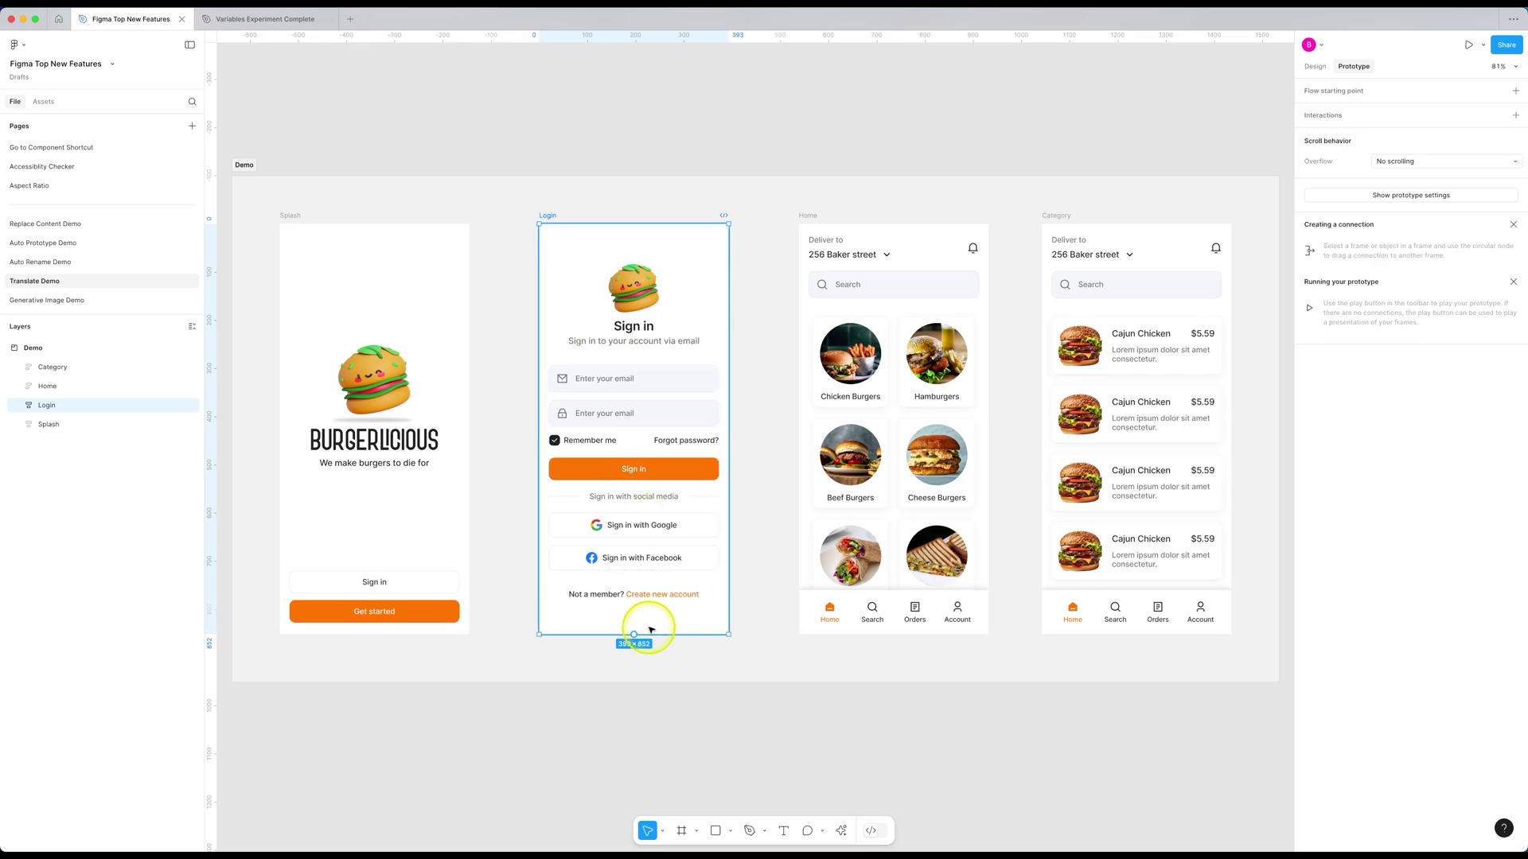
pyautogui.click(841, 830)
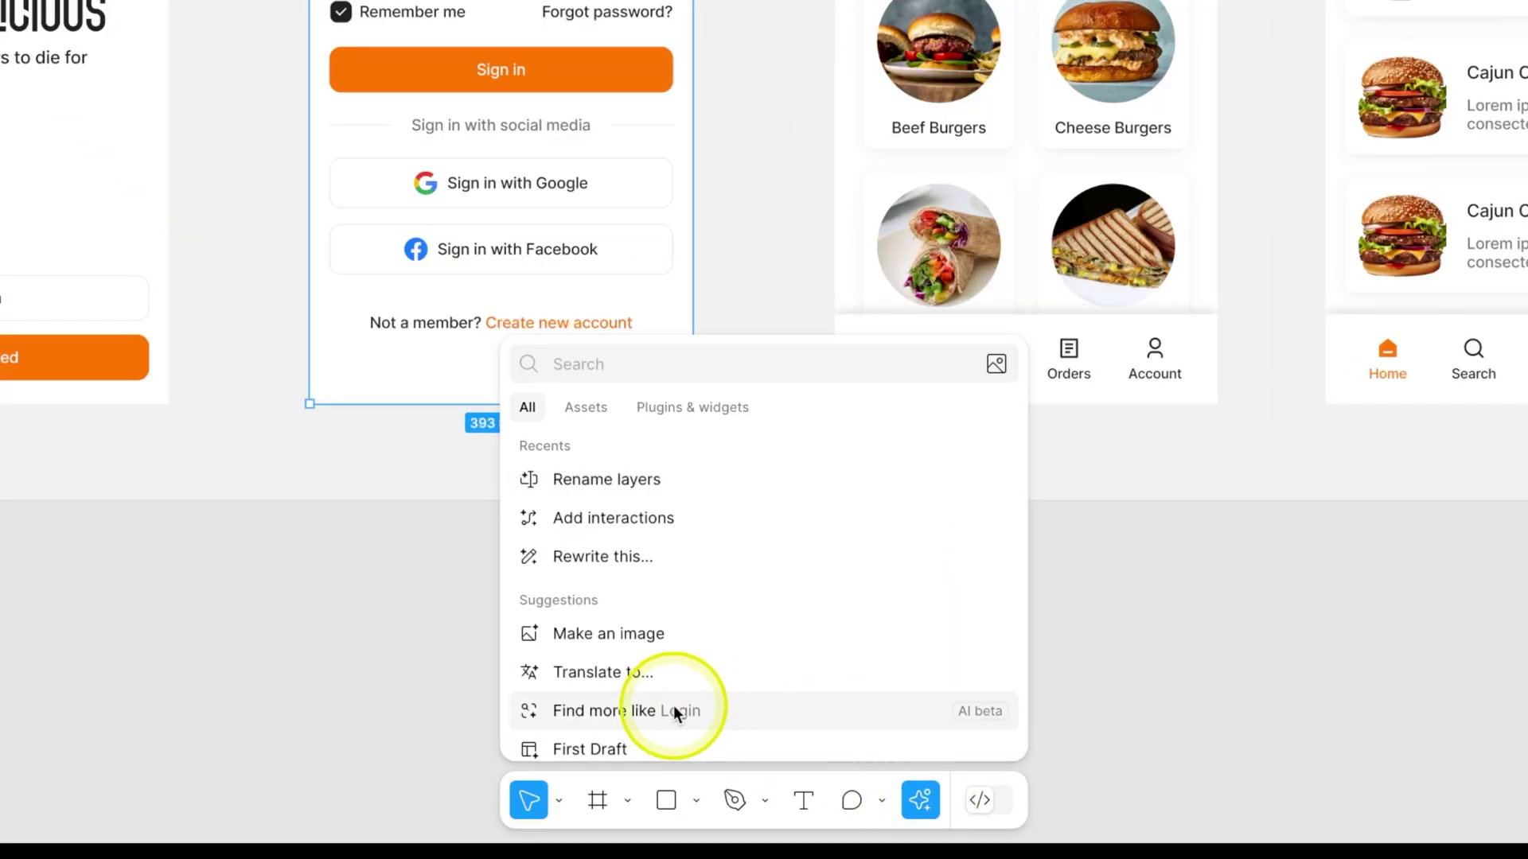
pyautogui.click(541, 672)
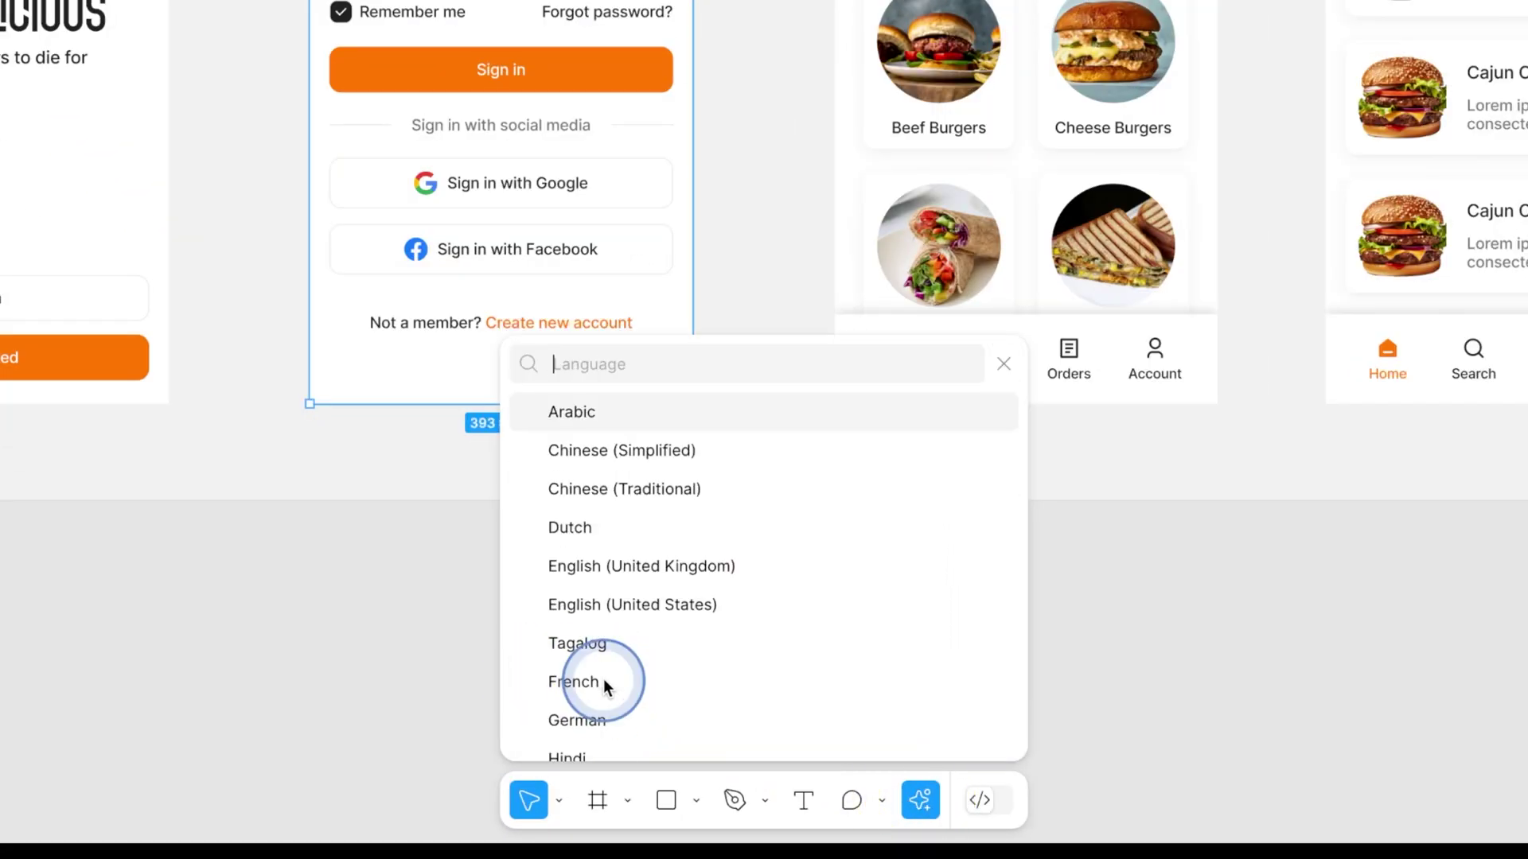
pyautogui.scroll(-10, 743, 664)
pyautogui.scroll(10, 586, 719)
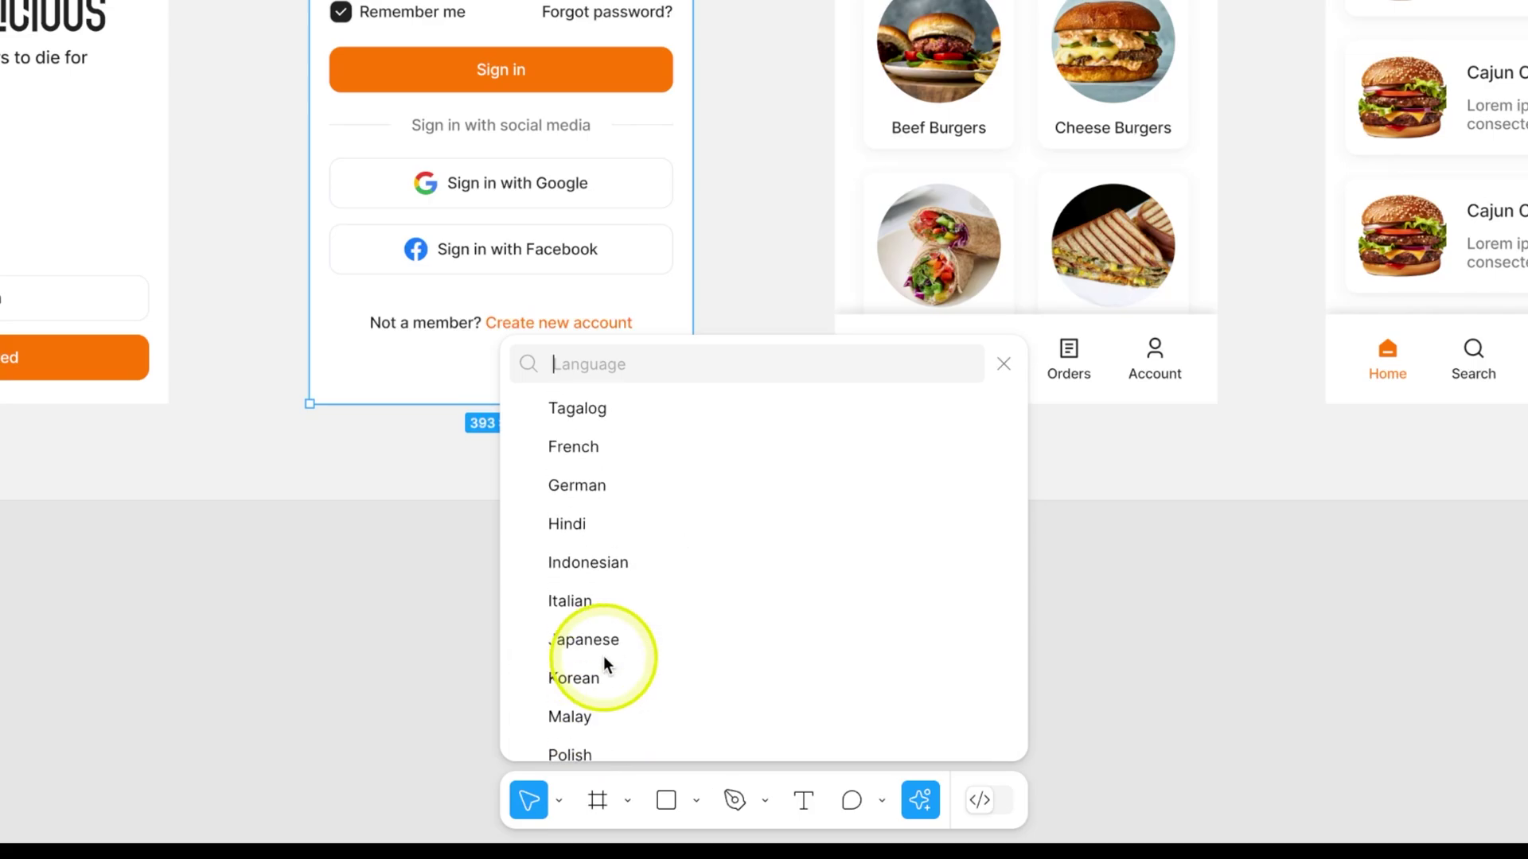
pyautogui.scroll(-3, 647, 710)
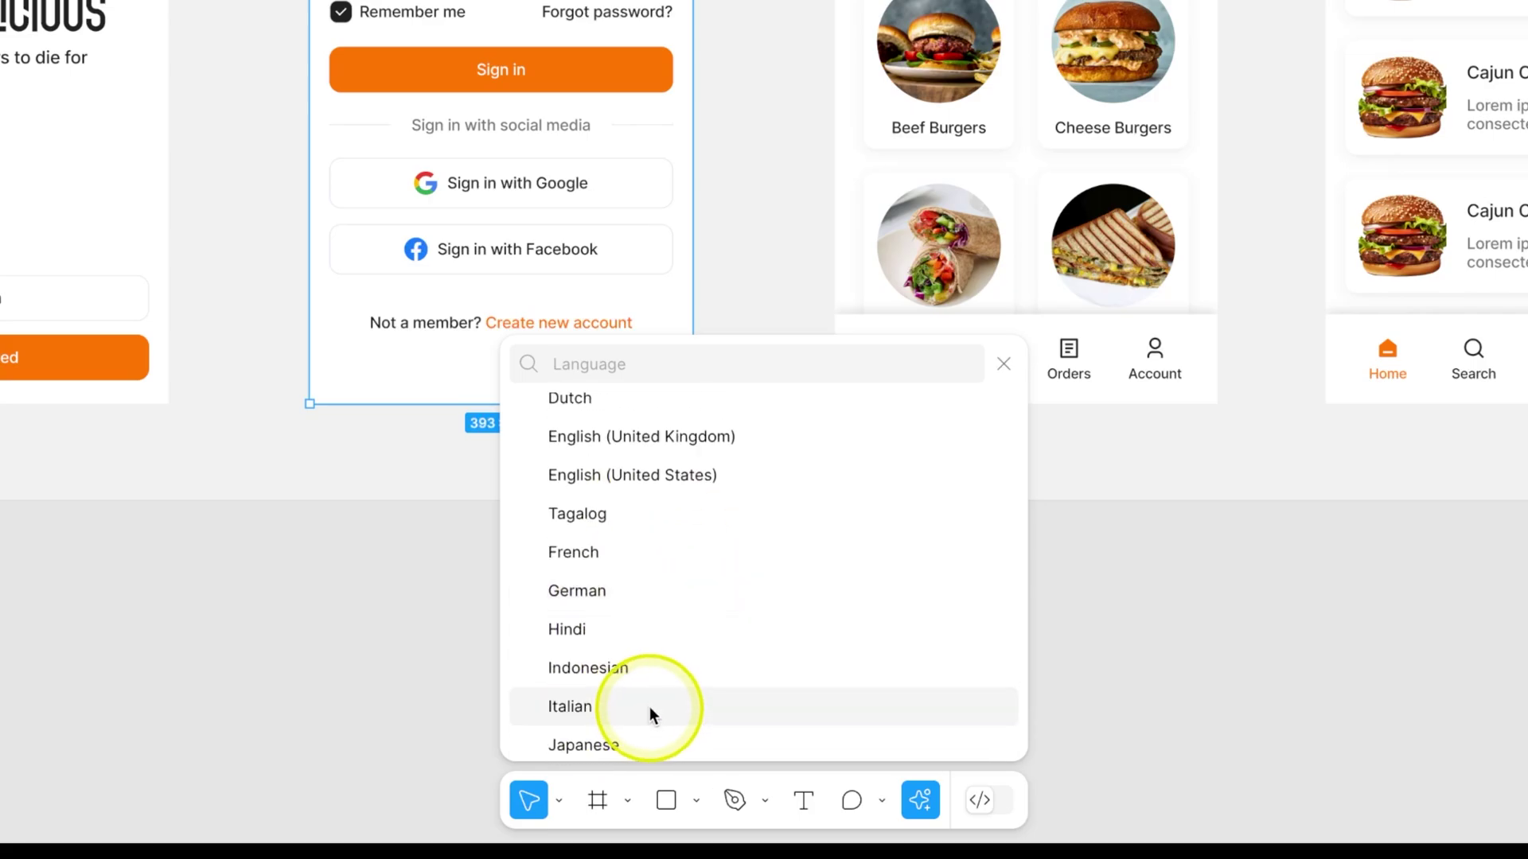
pyautogui.click(614, 615)
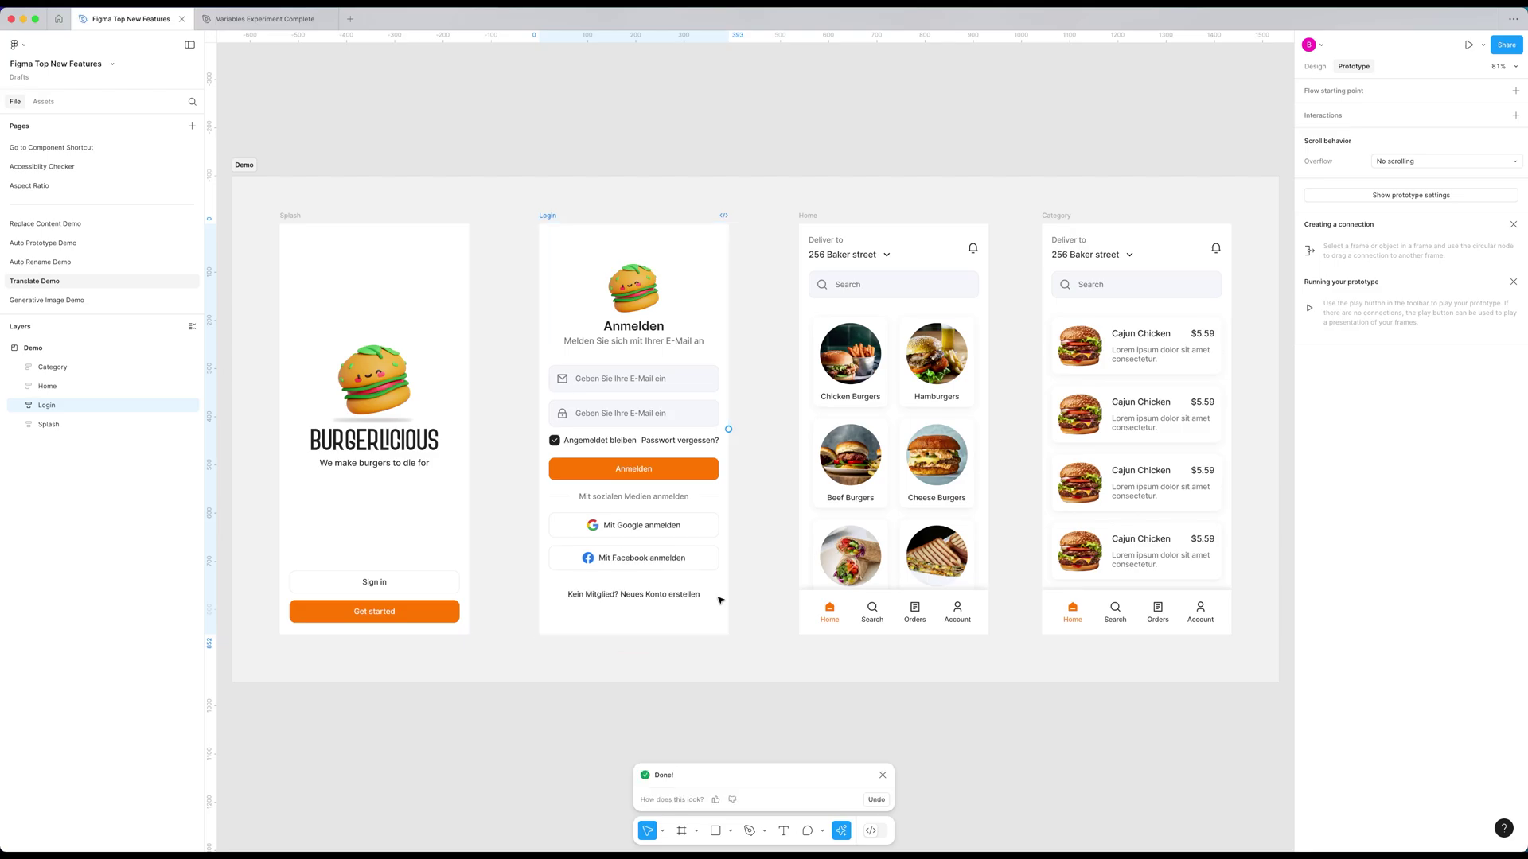
pyautogui.click(642, 536)
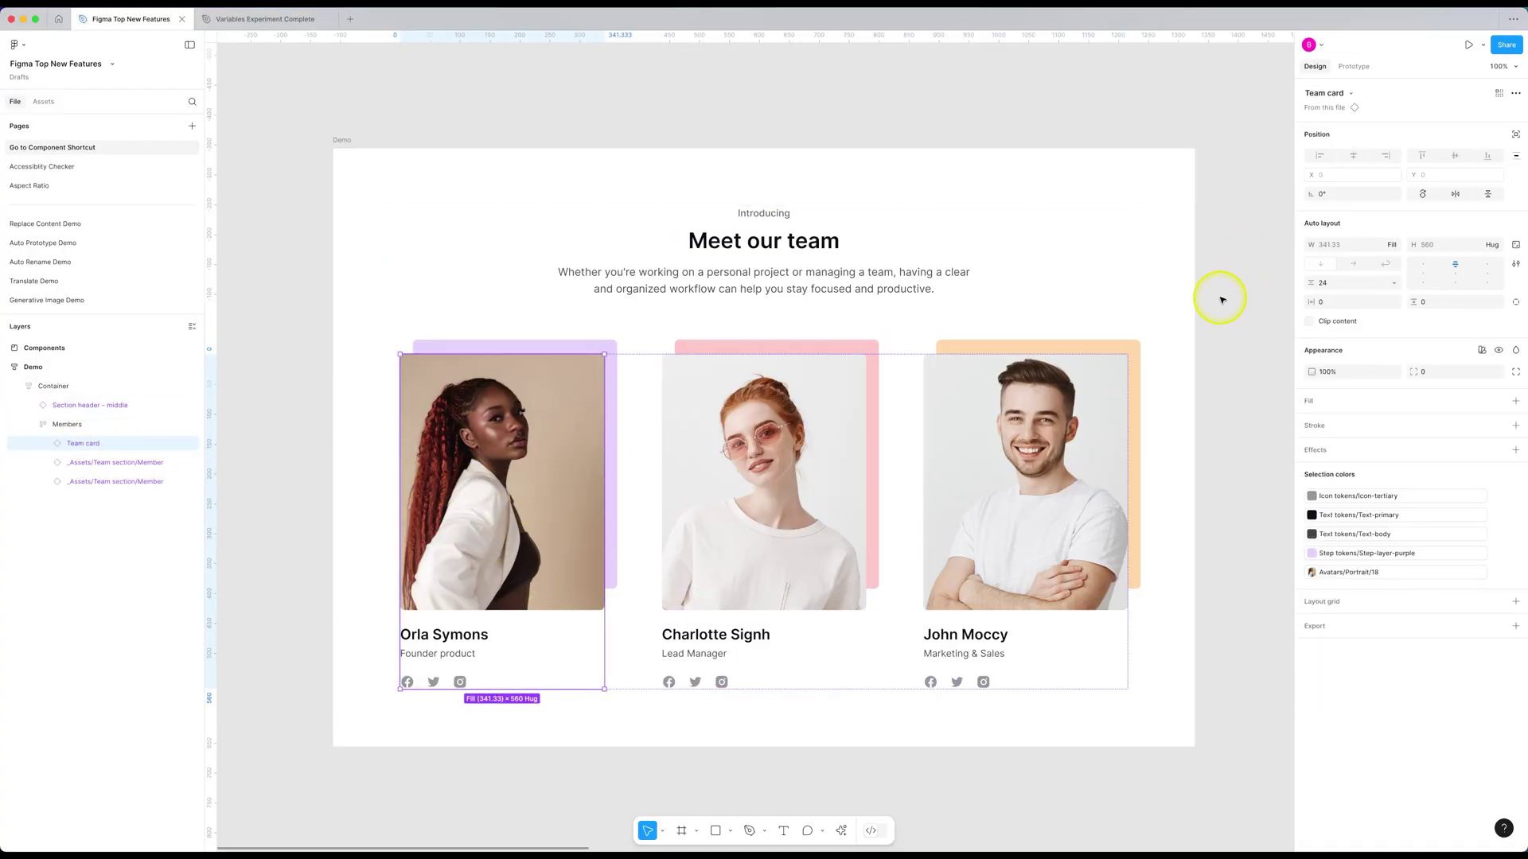
# - Jump from the first Team card to its main component and back twice with Ctrl+Alt+Cmd+K
pyautogui.rightClick(518, 395)
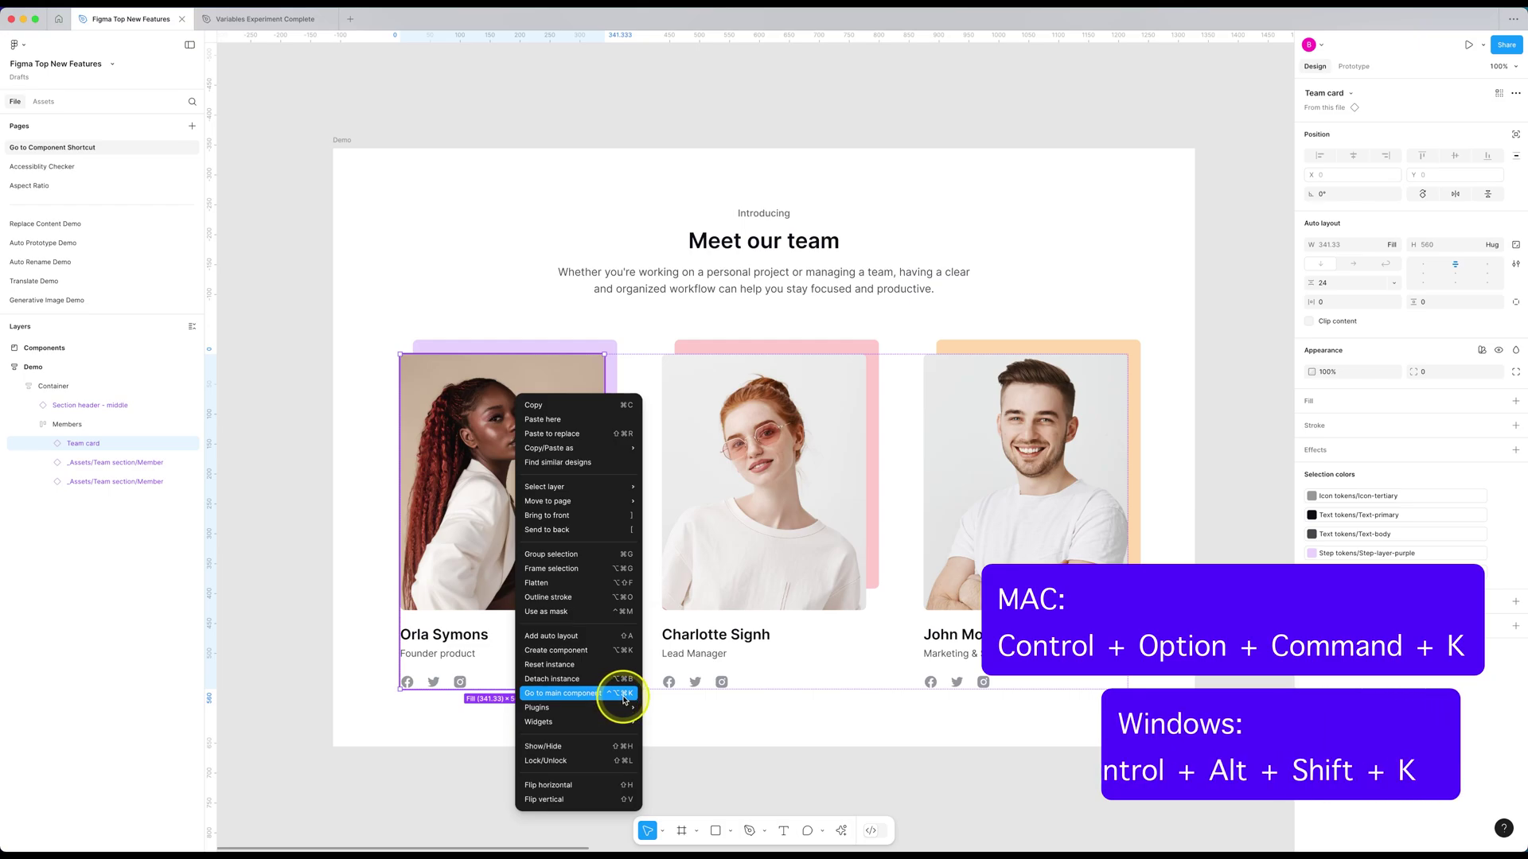
pyautogui.click(434, 584)
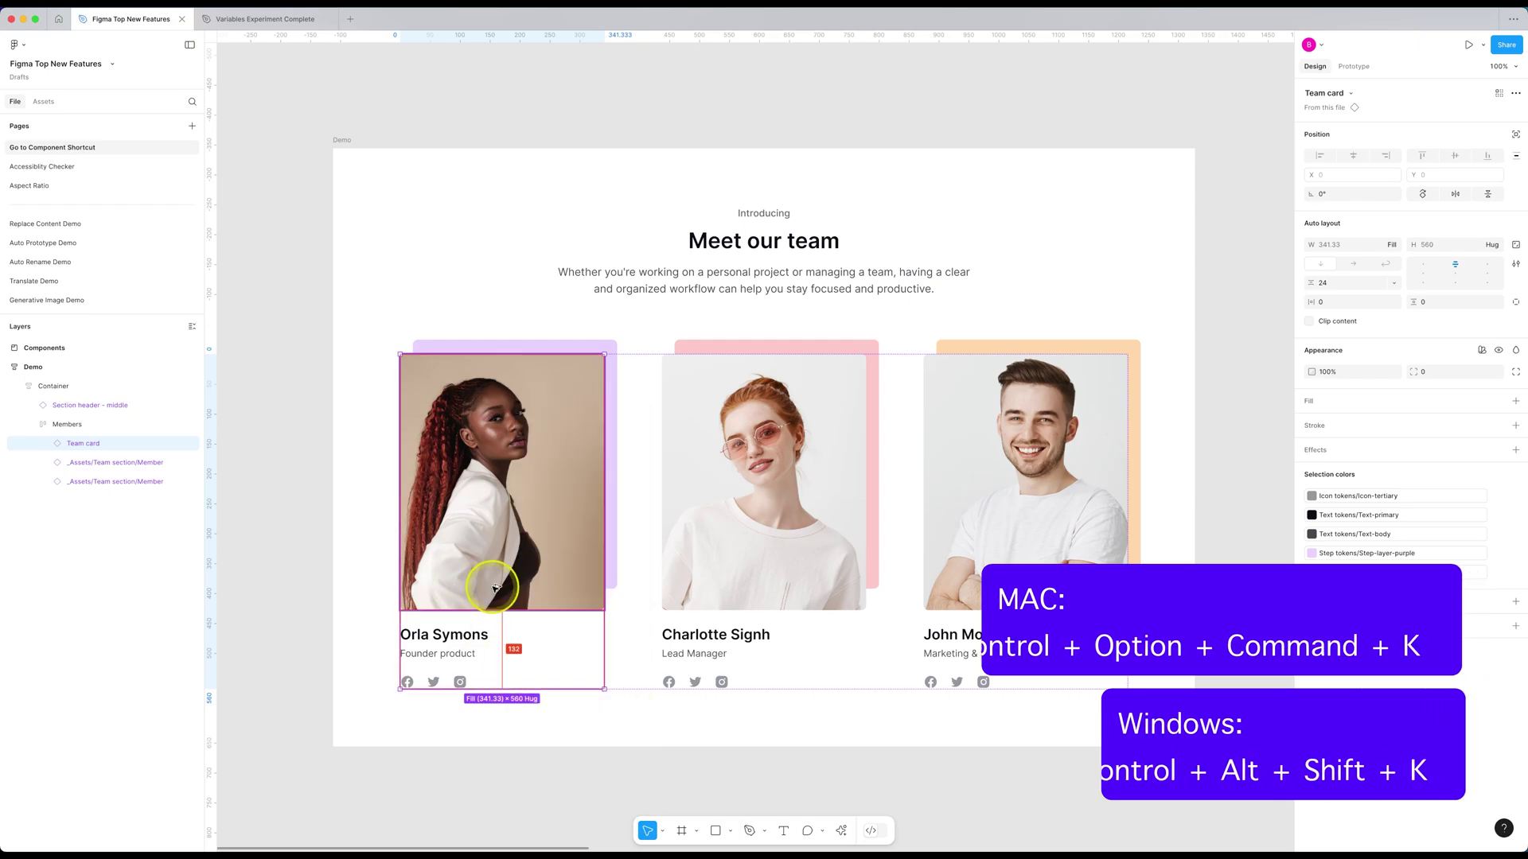
pyautogui.press('ctrl+alt+super+k')
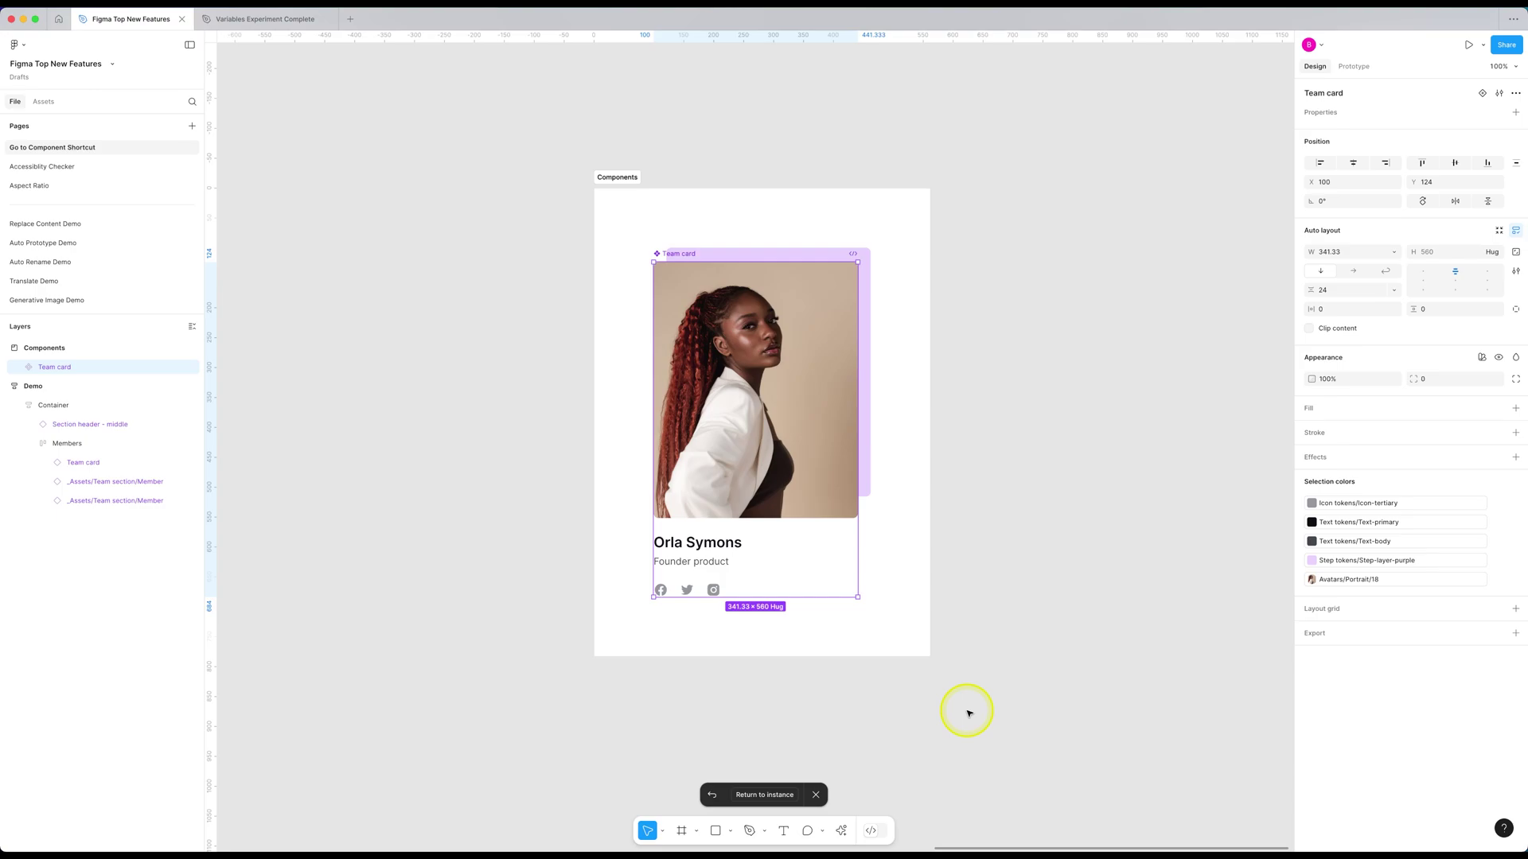
pyautogui.press('ctrl+alt+super+k')
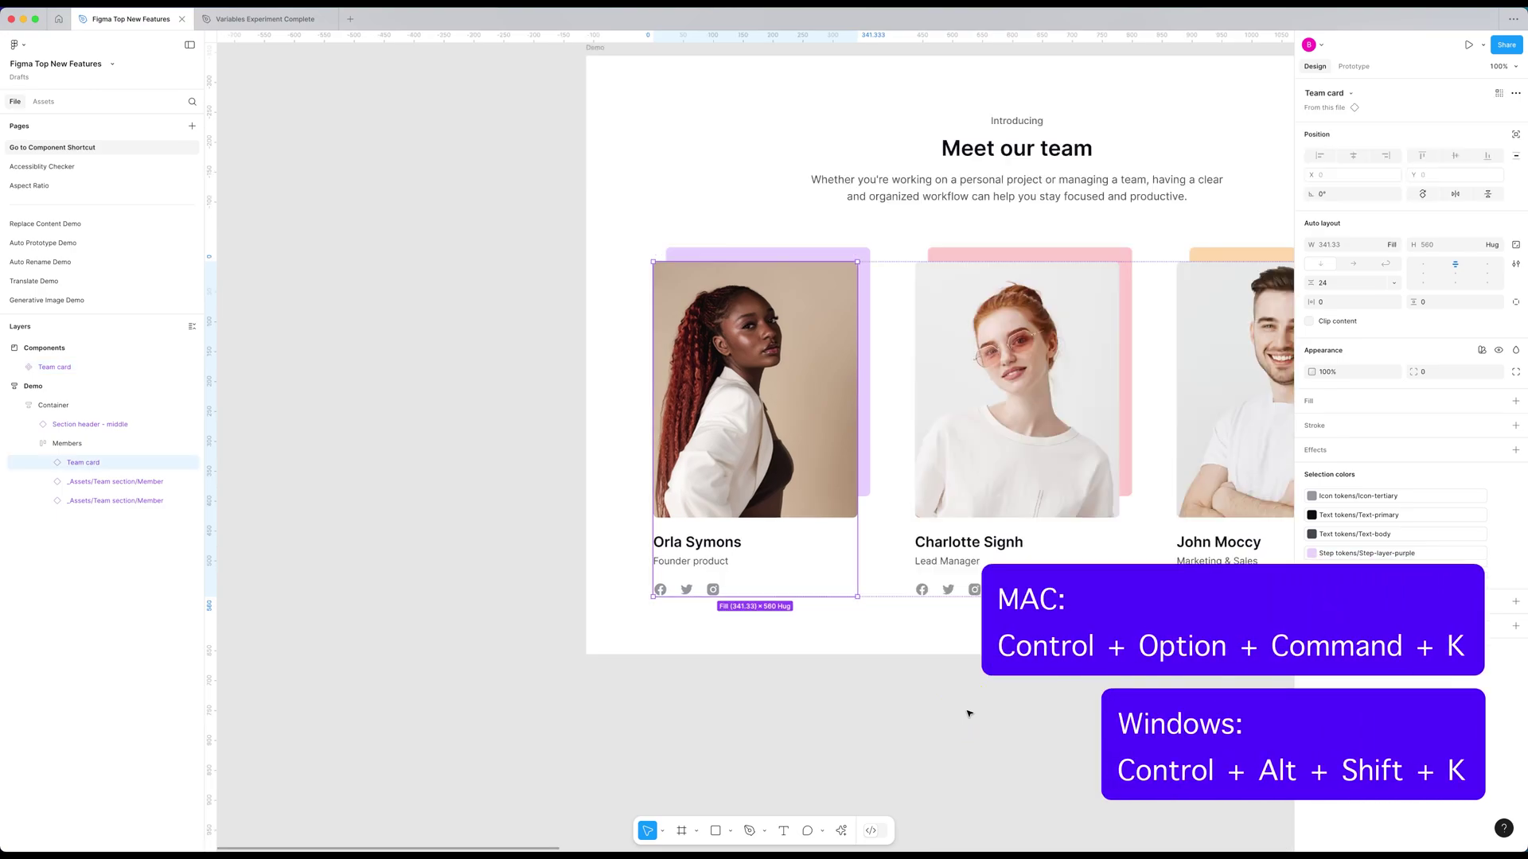
pyautogui.press('ctrl+alt+super+k')
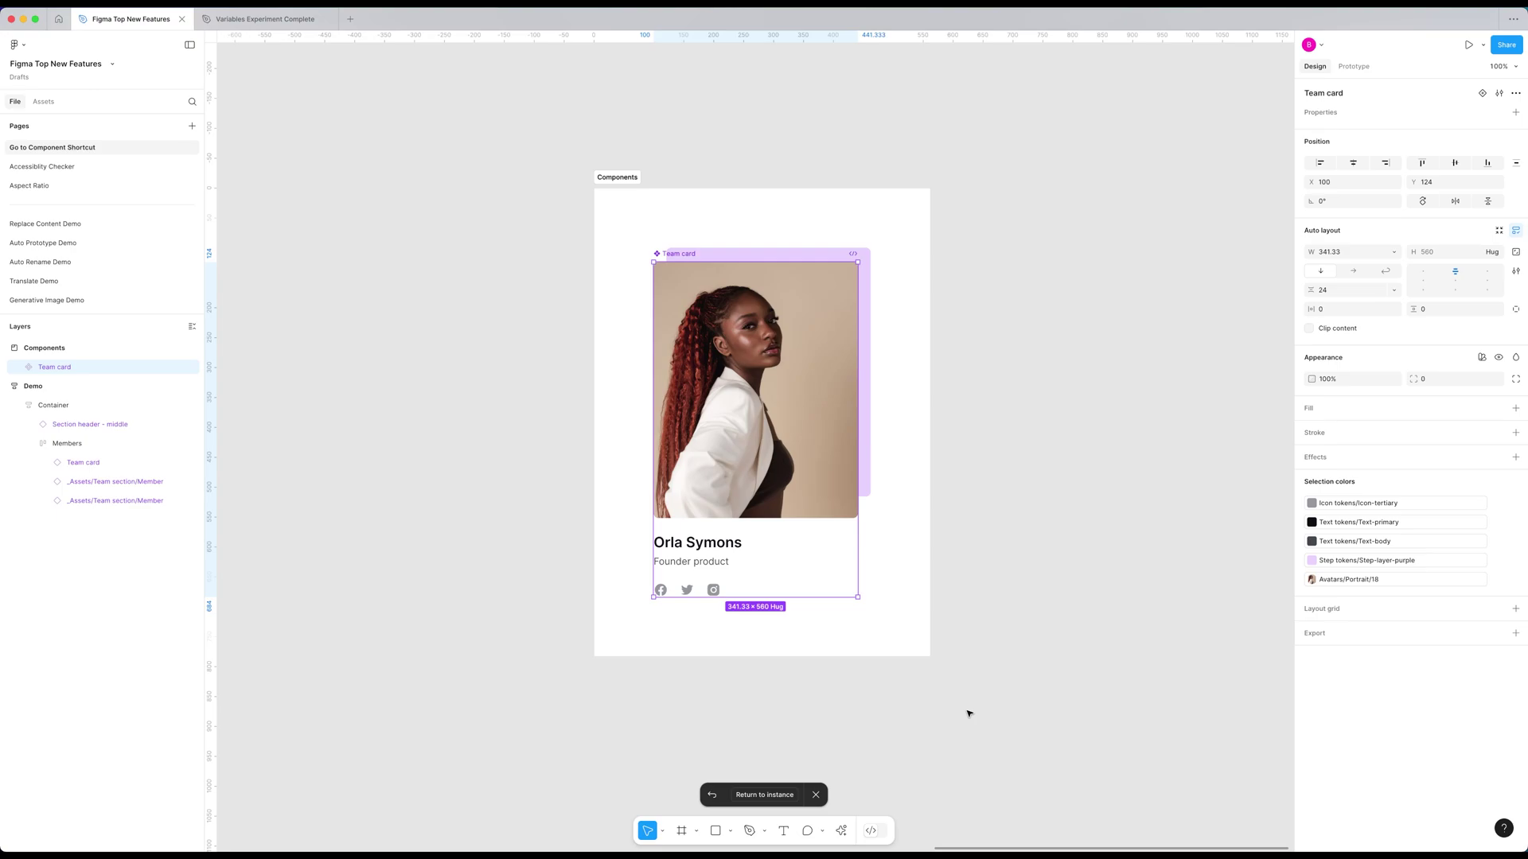
pyautogui.press('ctrl+alt+super+k')
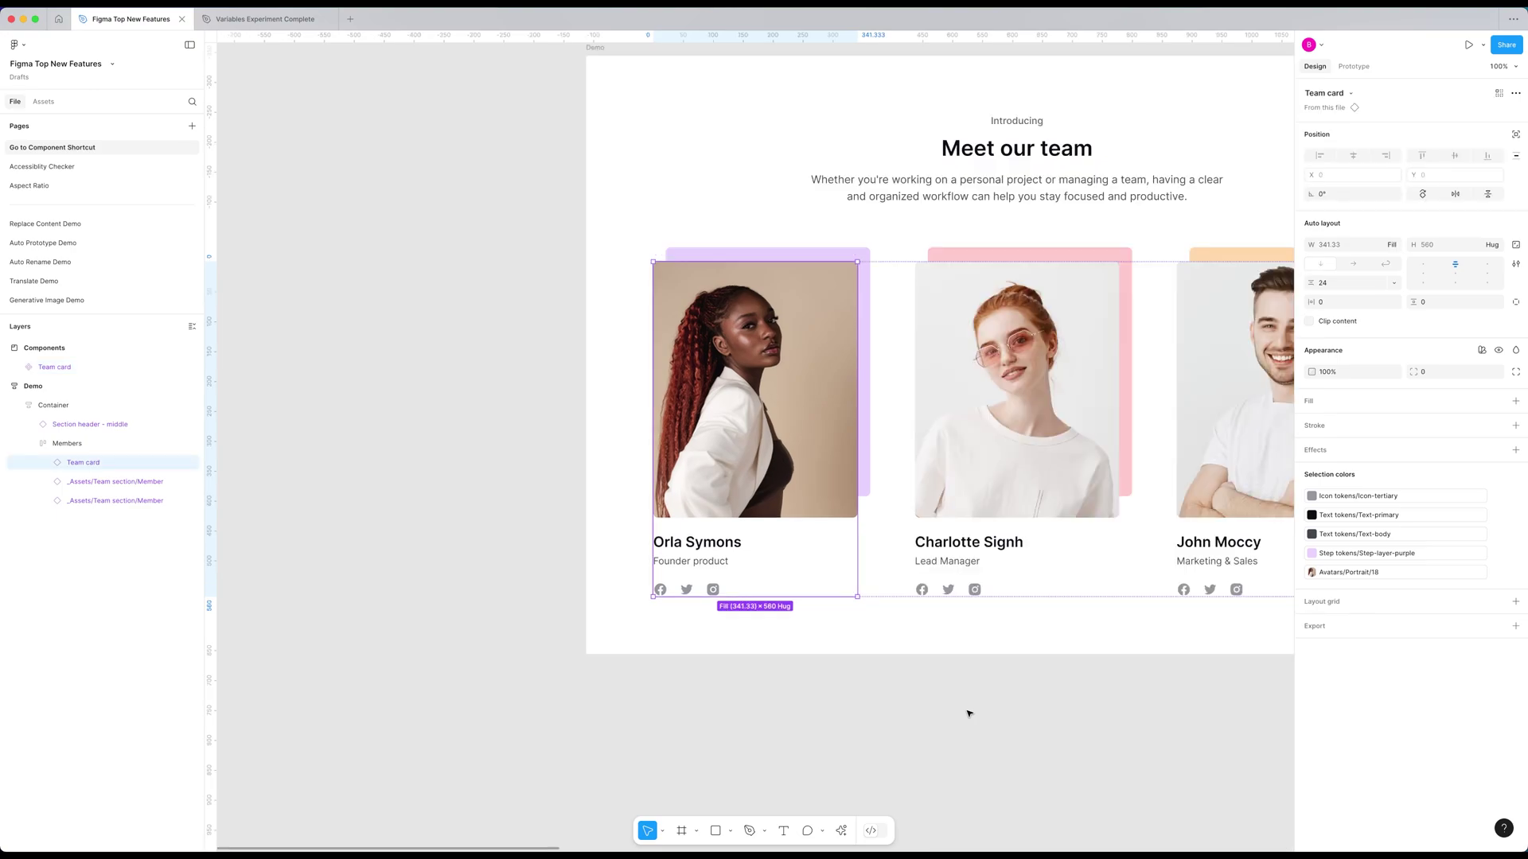
pyautogui.click(873, 749)
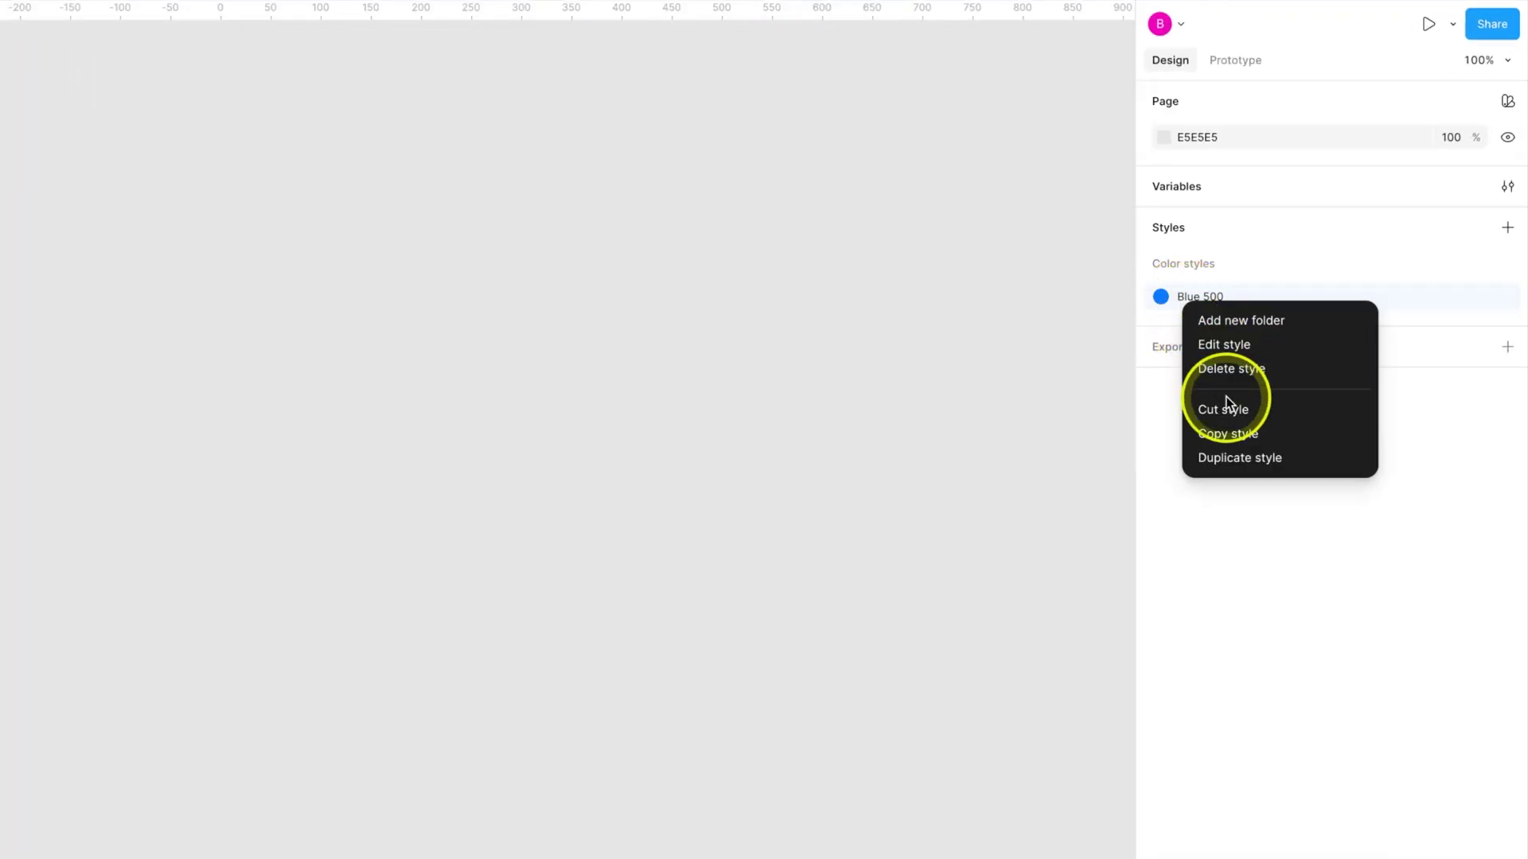
# - Copy and paste the Blue 500 style, duplicate the pasted copy, then open and close its editor
pyautogui.click(1230, 441)
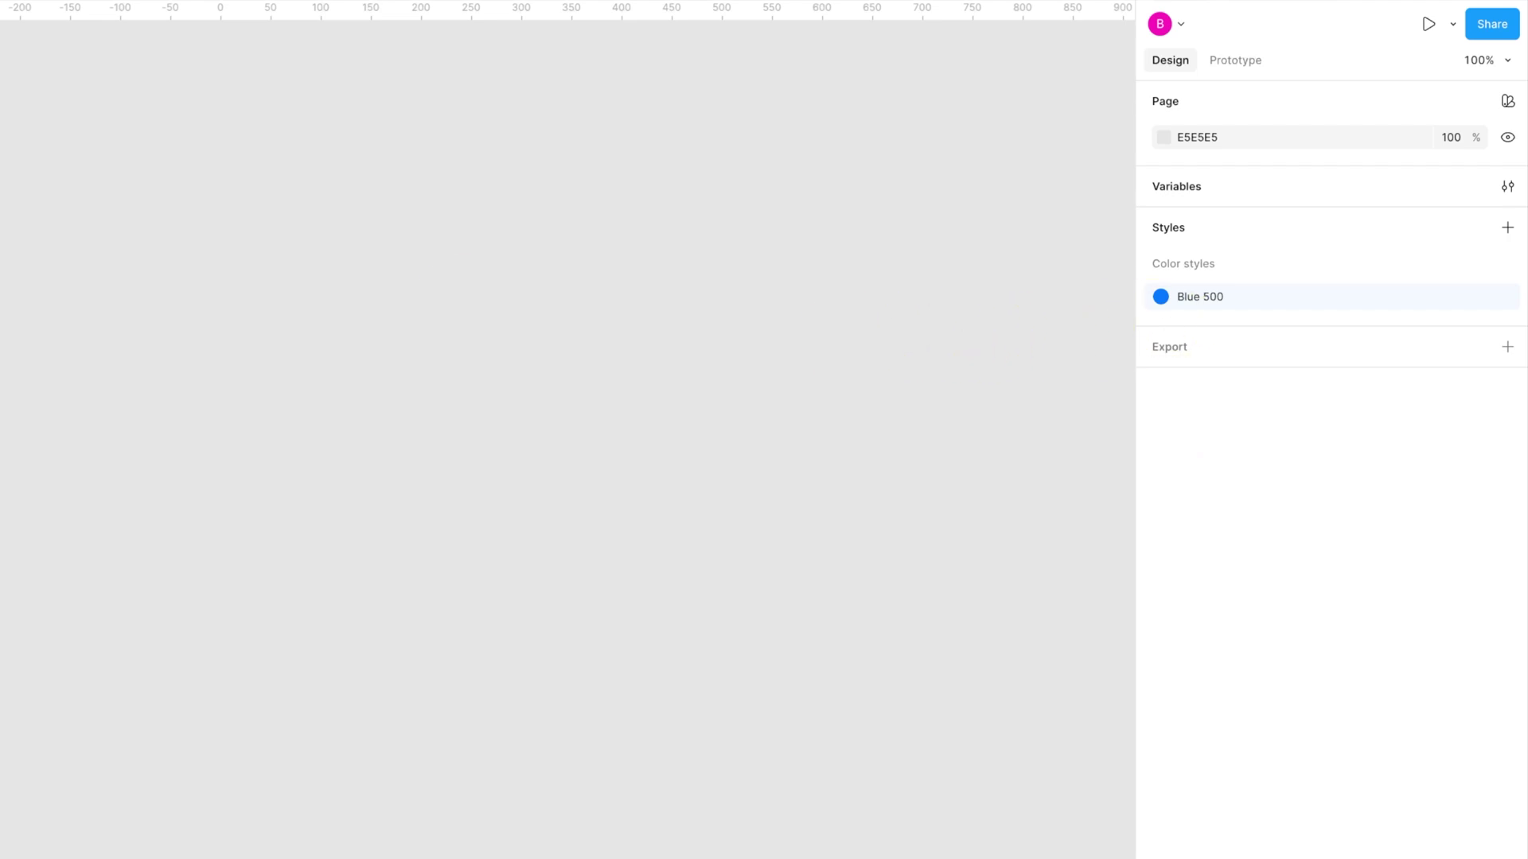
pyautogui.rightClick(1211, 312)
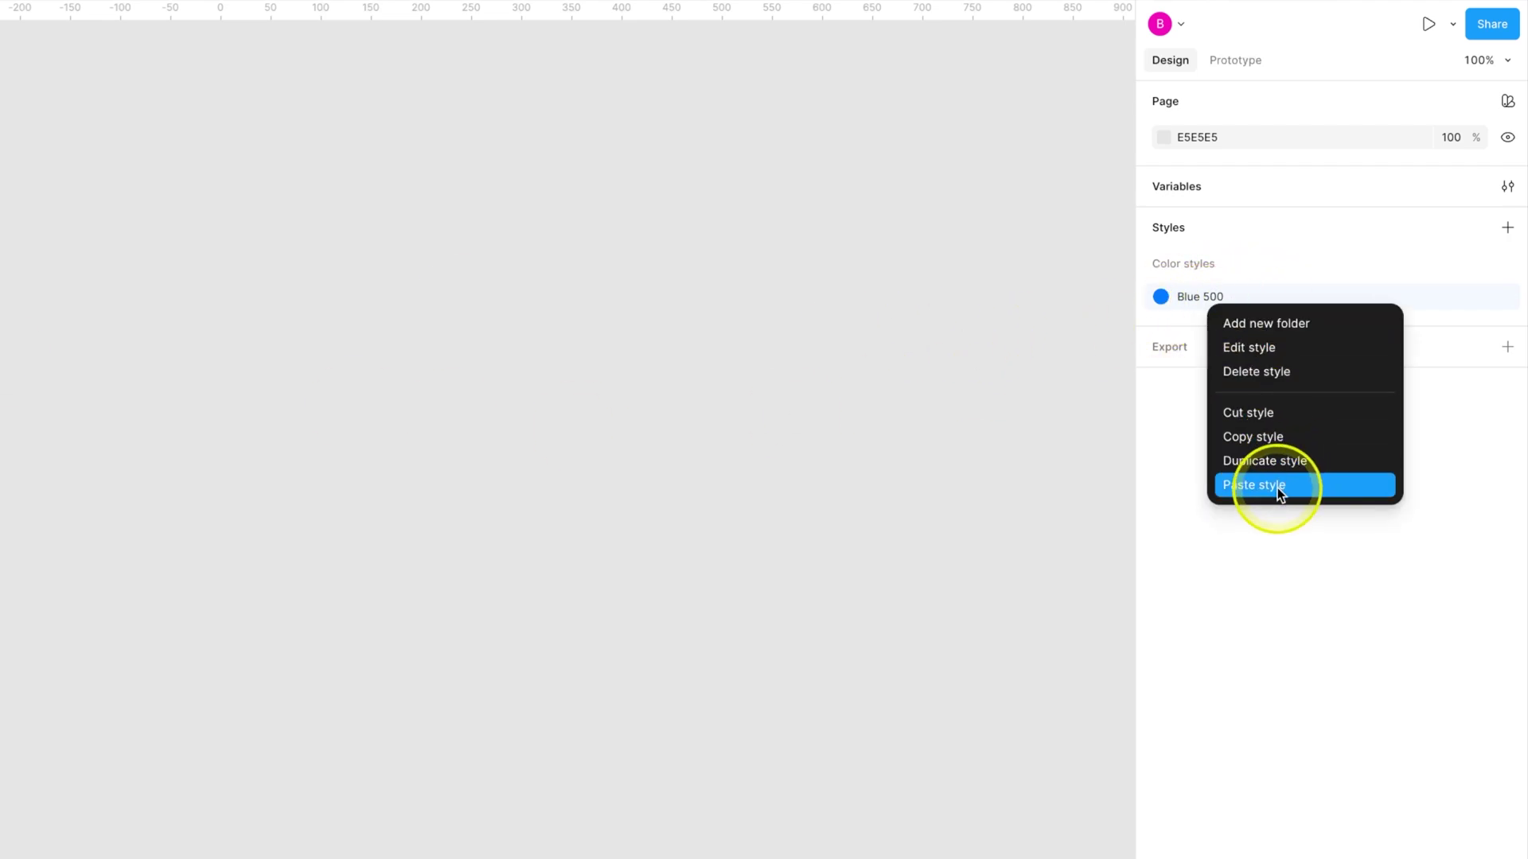
pyautogui.click(1277, 487)
pyautogui.rightClick(1215, 316)
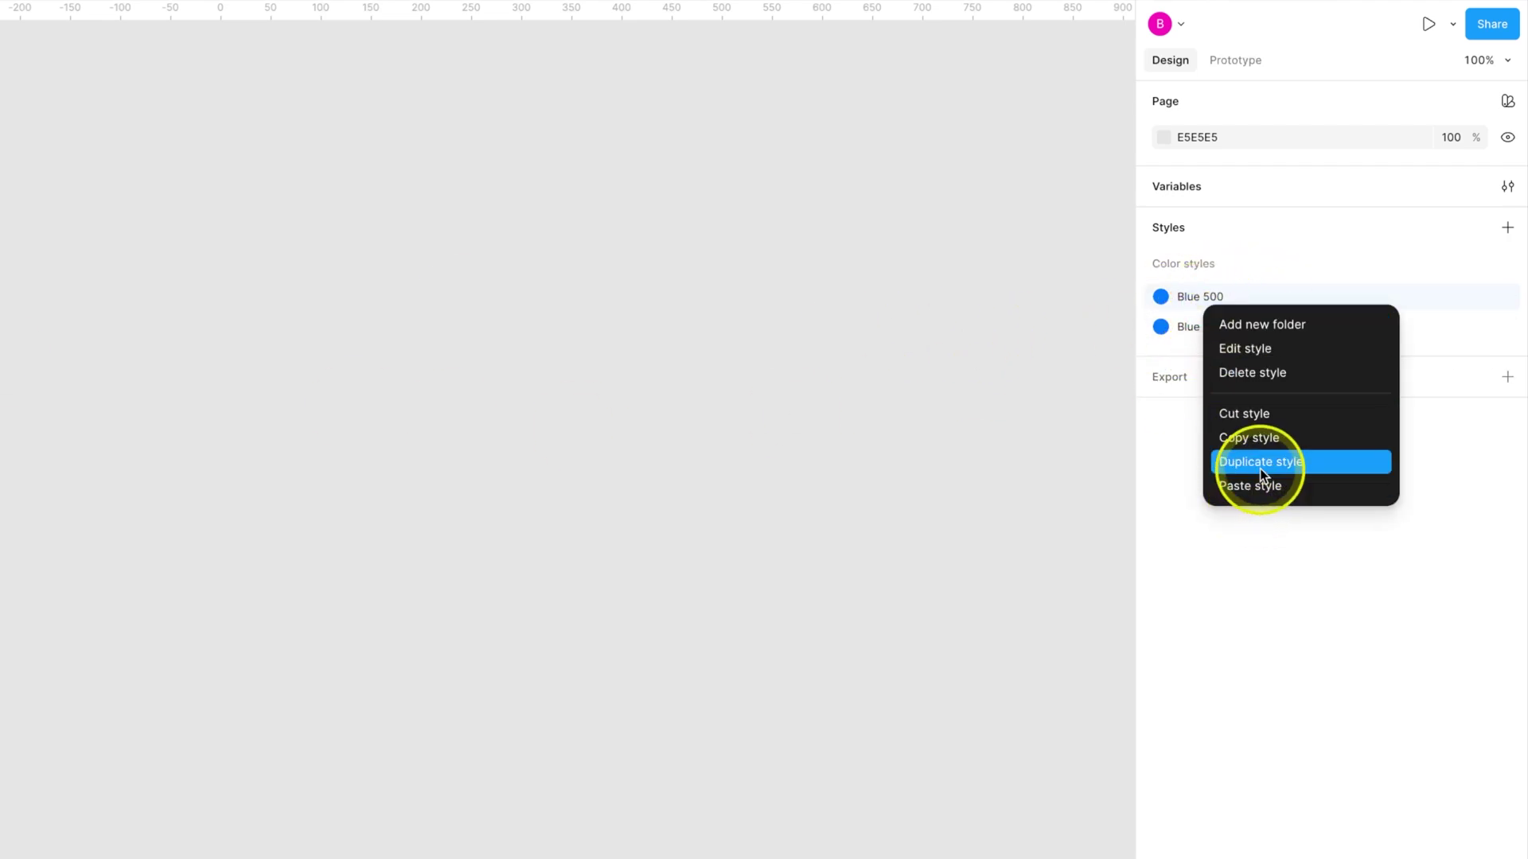
pyautogui.click(1259, 469)
pyautogui.click(1506, 297)
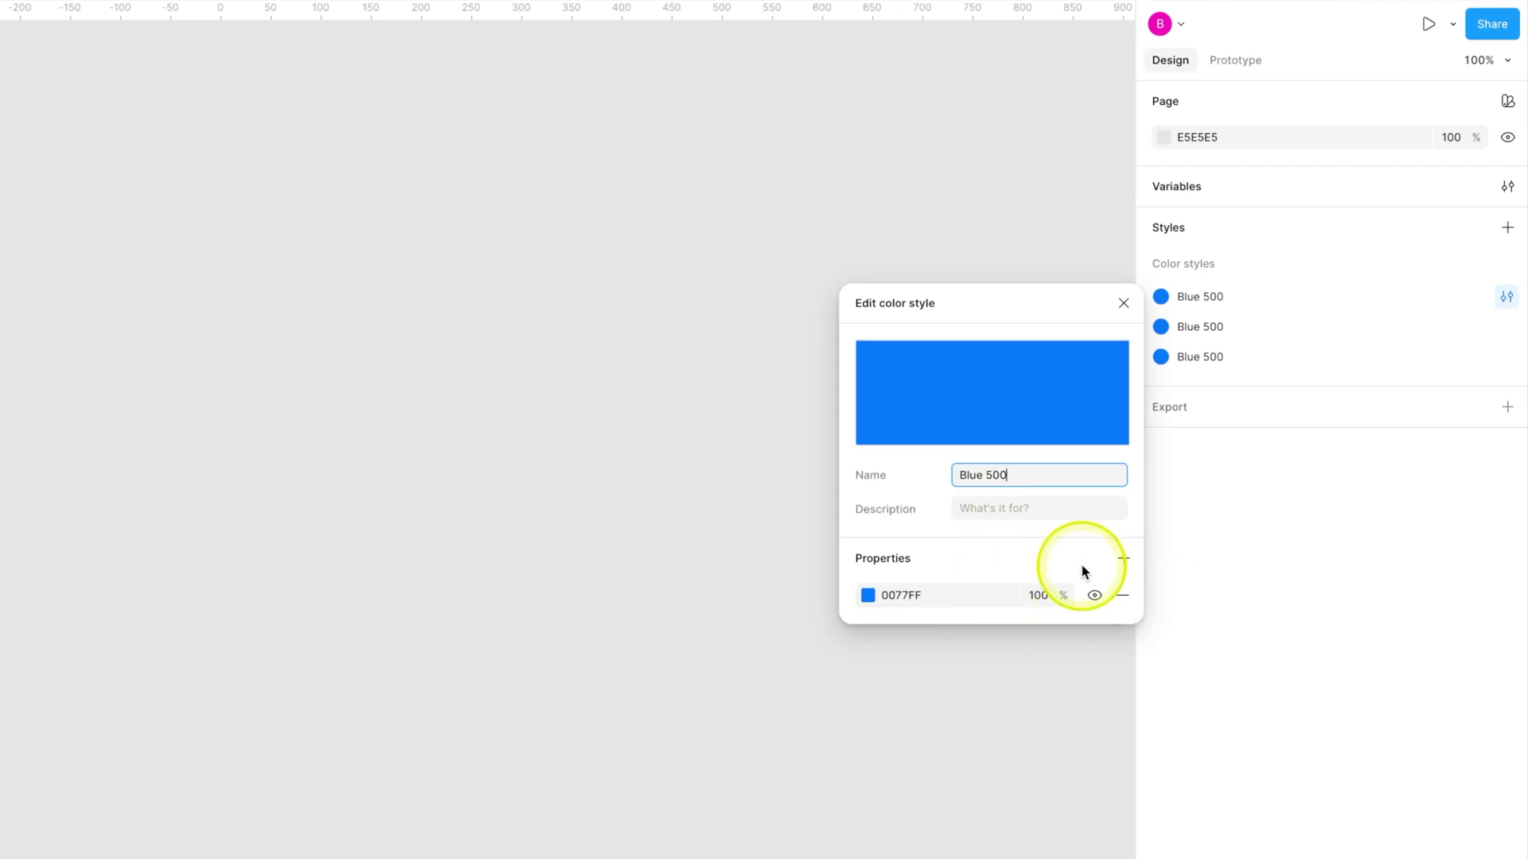
pyautogui.click(1123, 303)
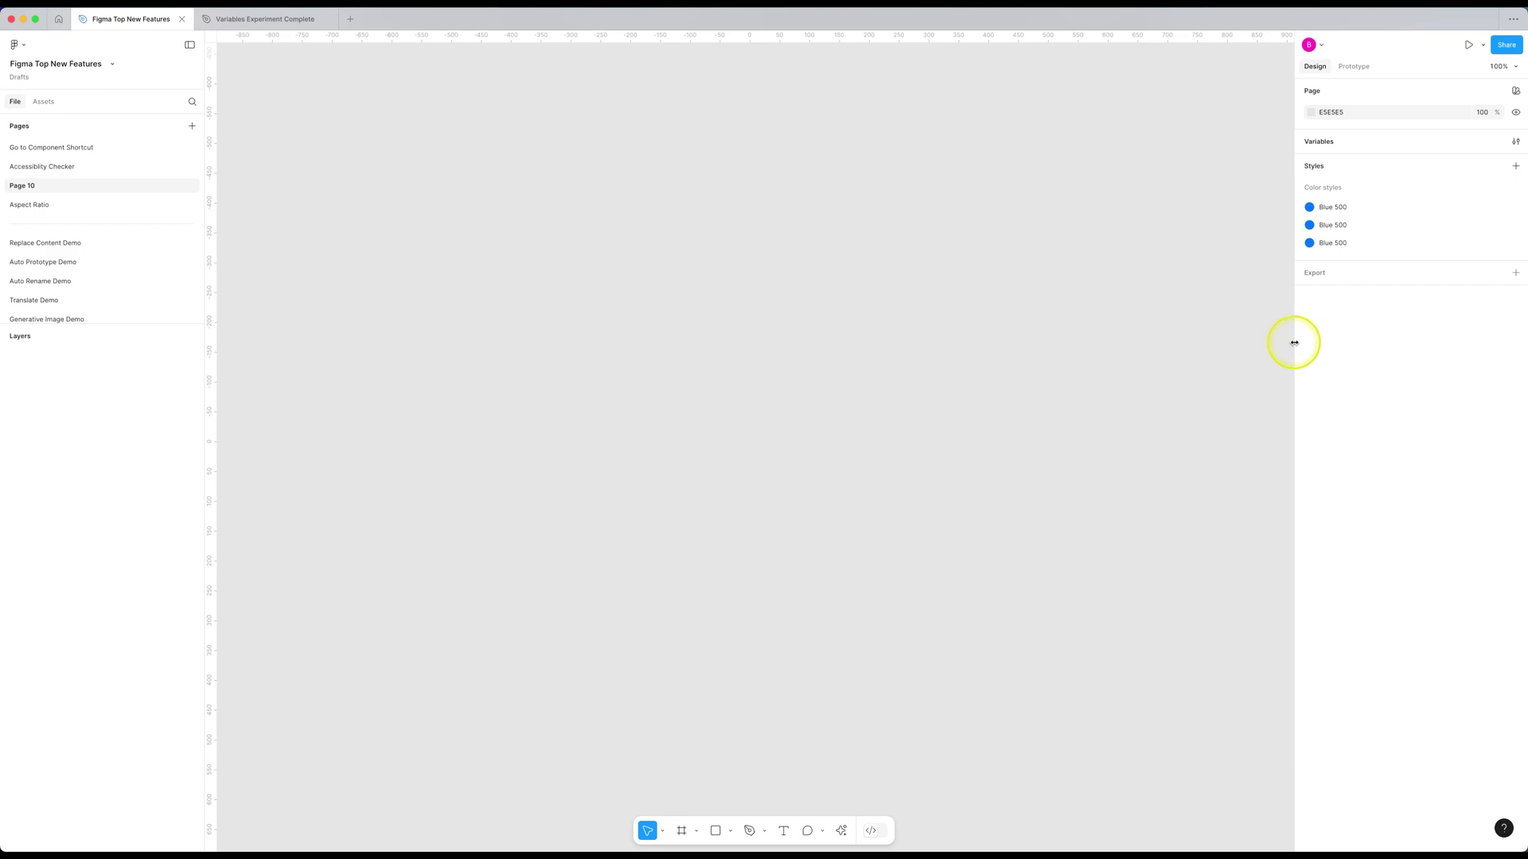
# - Narrow the properties and layers side panels
pyautogui.moveTo(1295, 342); pyautogui.dragTo(1352, 341)
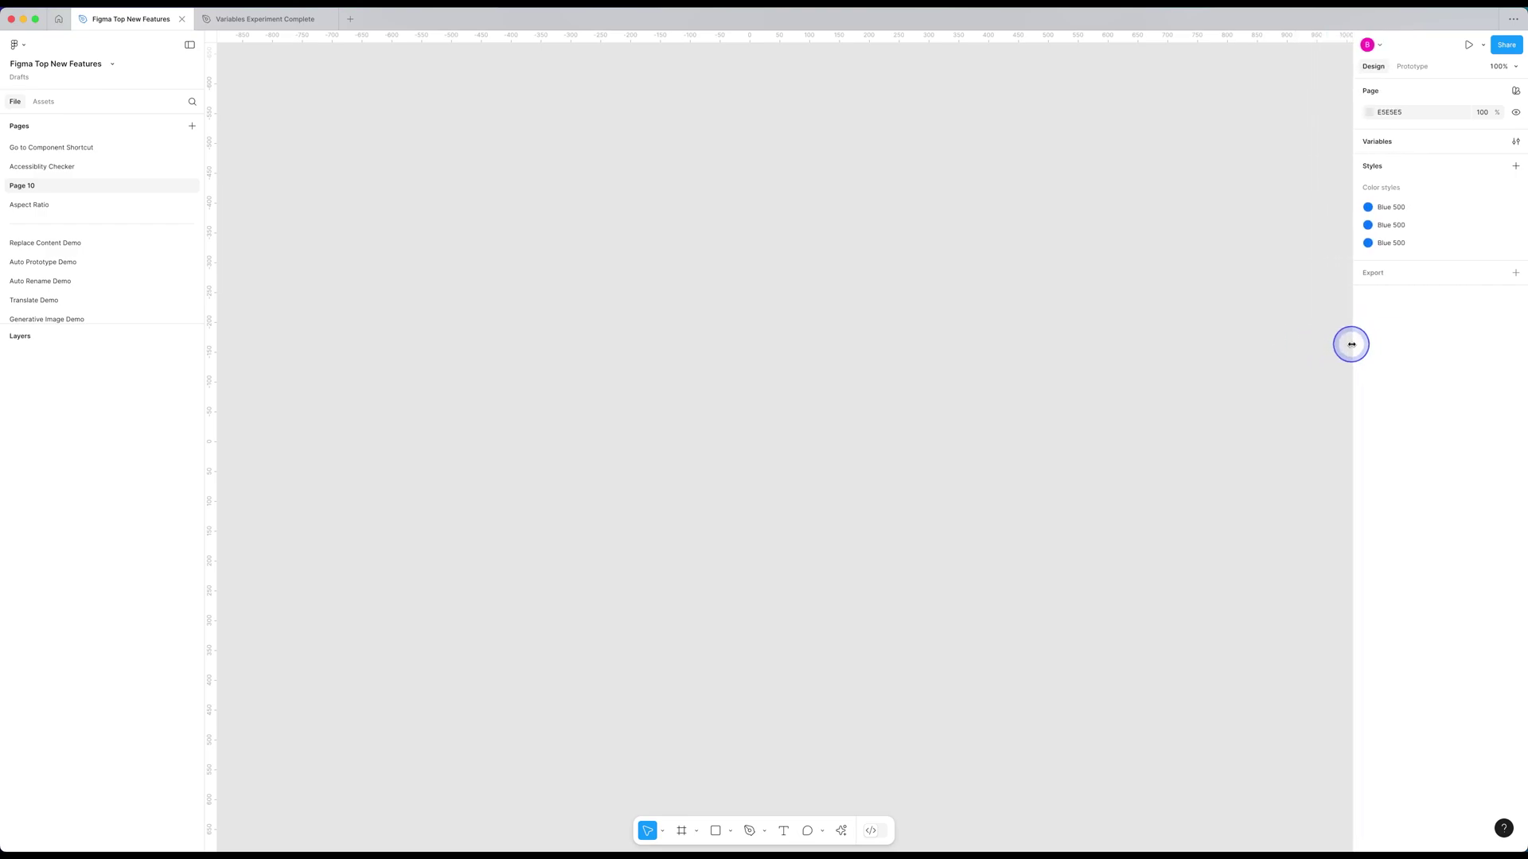
pyautogui.moveTo(205, 423)
pyautogui.mouseDown()
pyautogui.moveTo(138, 428)
pyautogui.moveTo(196, 444)
pyautogui.mouseUp()
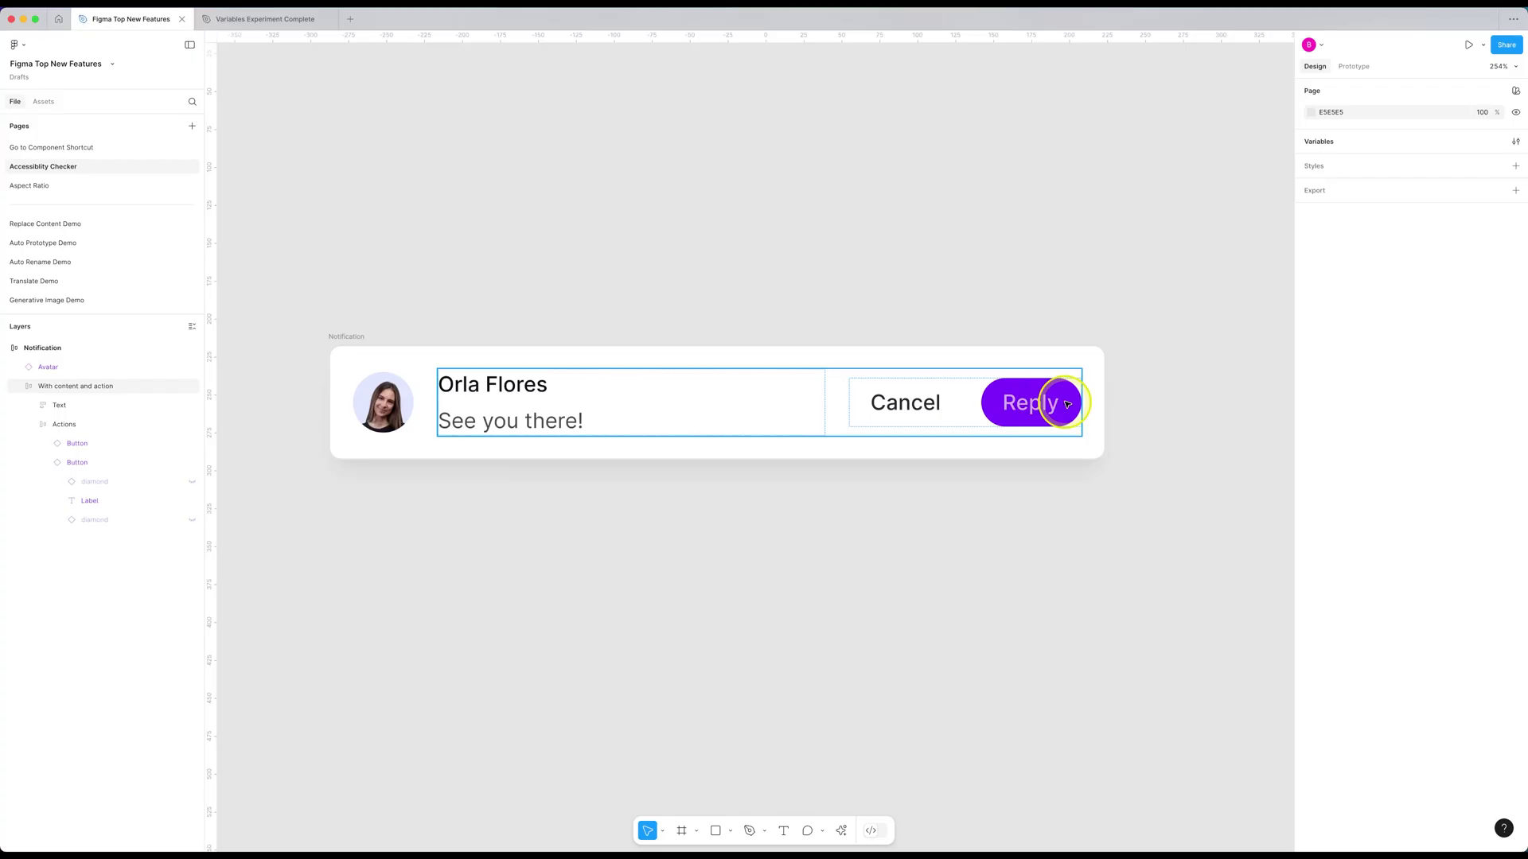
# - Run the contrast check on the Reply label's CDAEEC fill, showing 3.23:1, and view its settings
pyautogui.doubleClick(1034, 407)
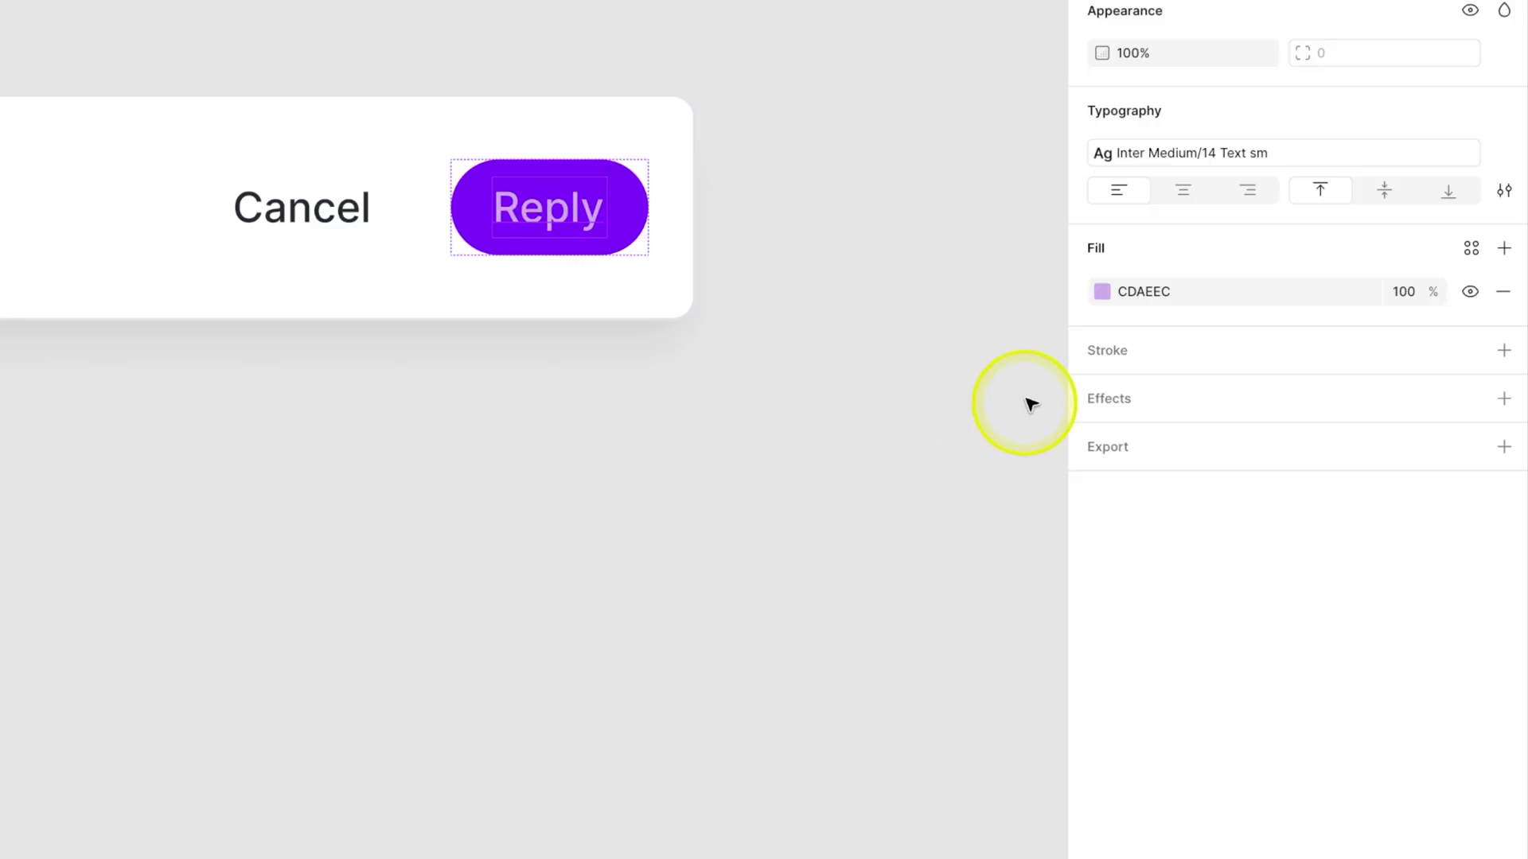
pyautogui.click(1312, 445)
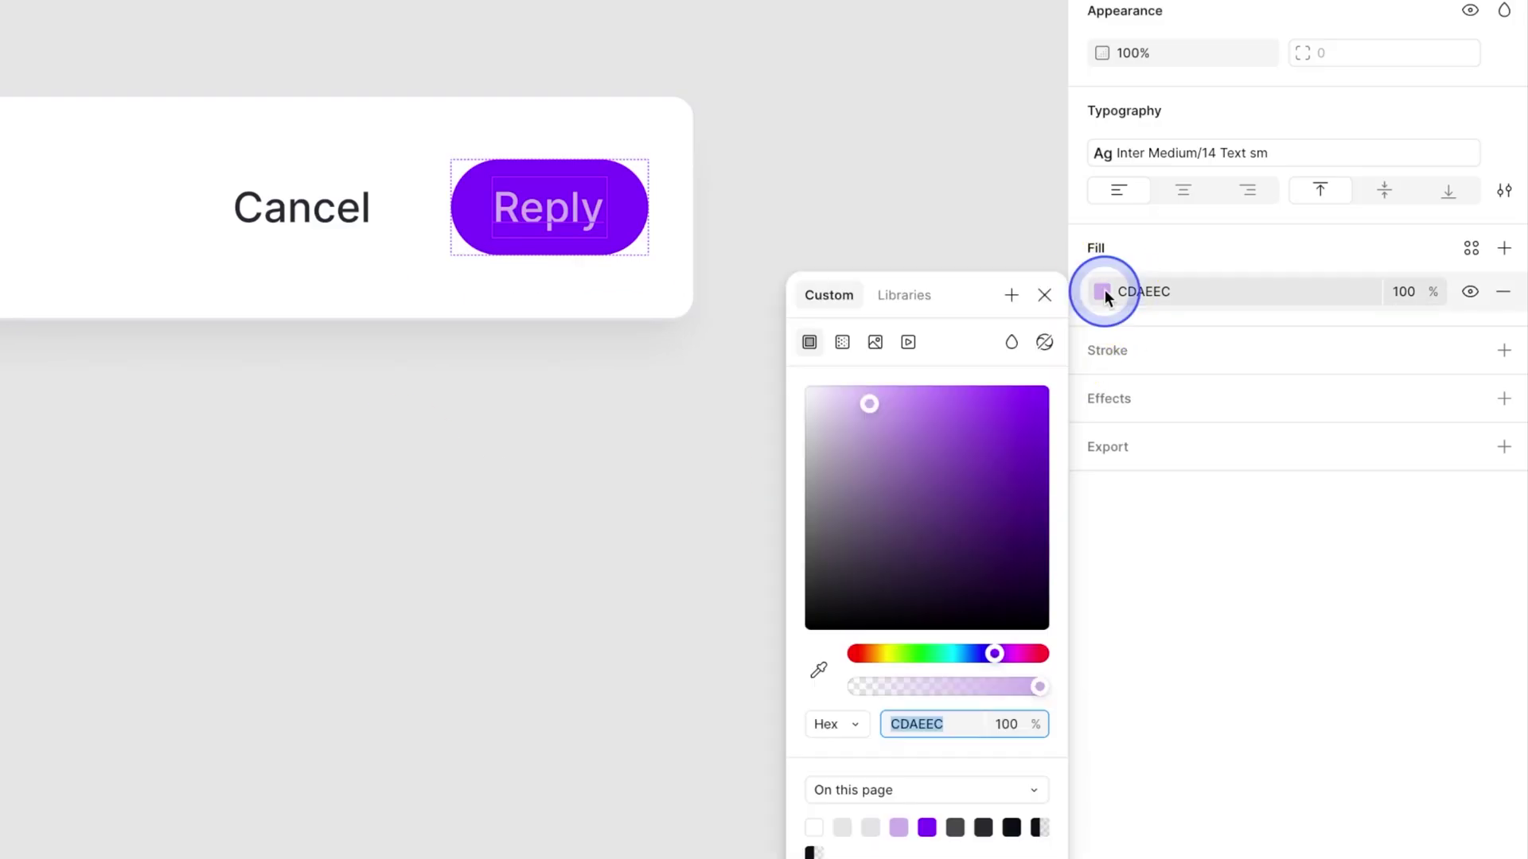
pyautogui.click(1043, 344)
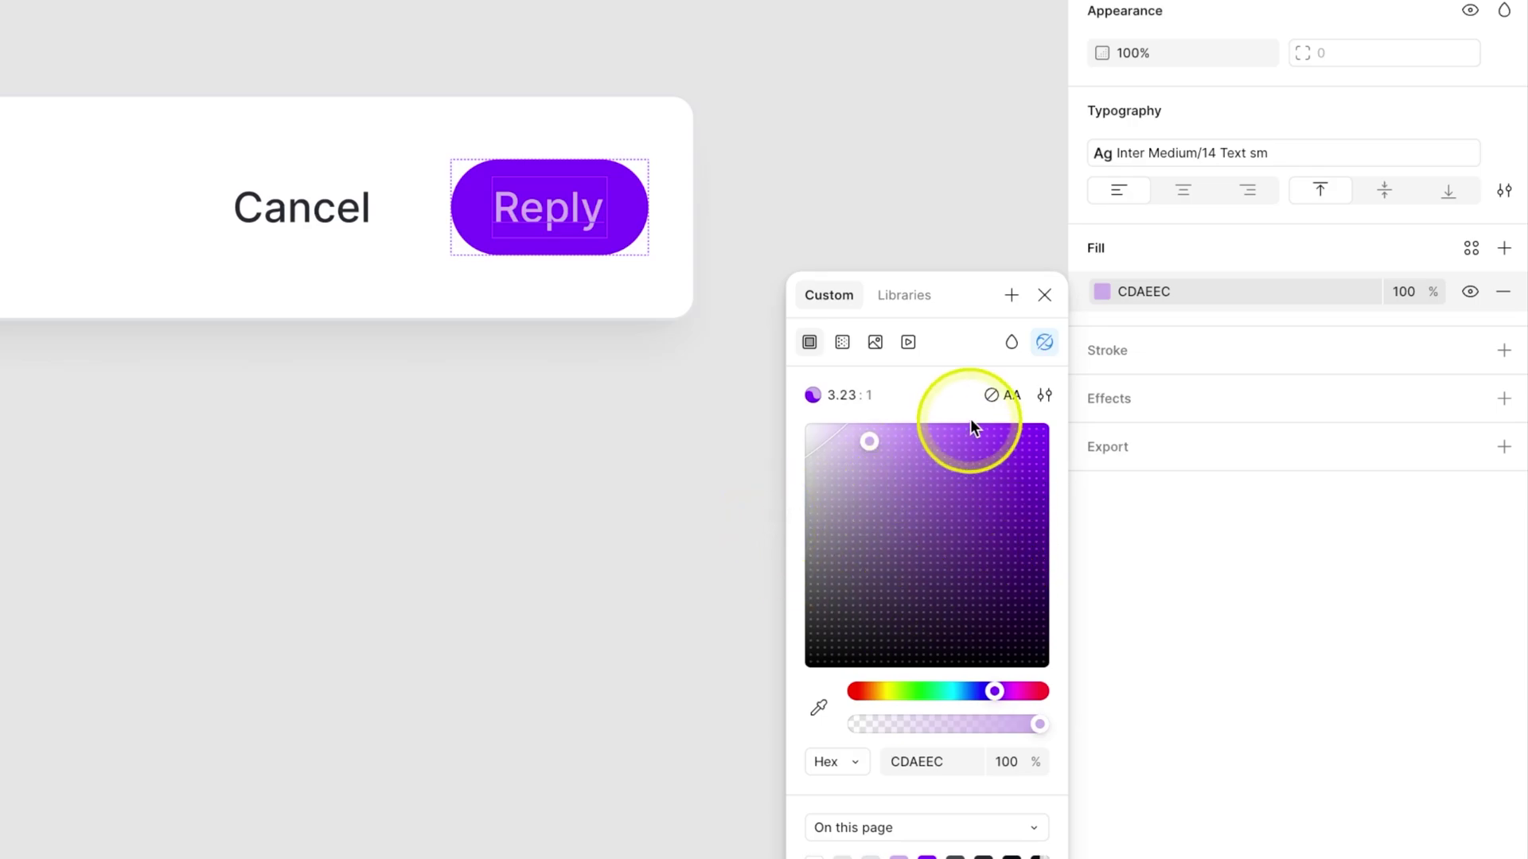
pyautogui.moveTo(992, 409)
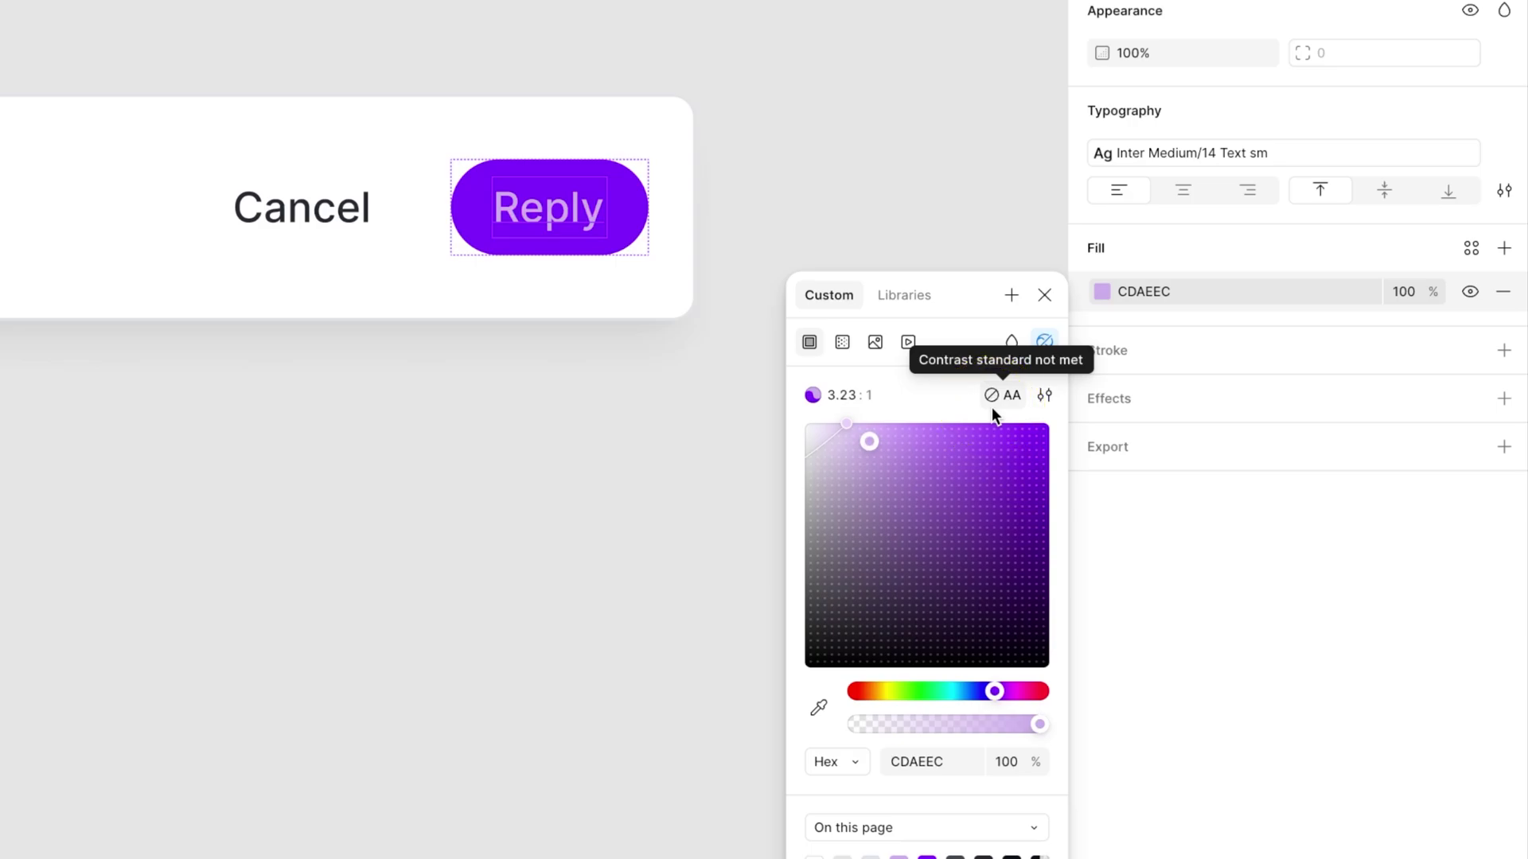
pyautogui.click(818, 398)
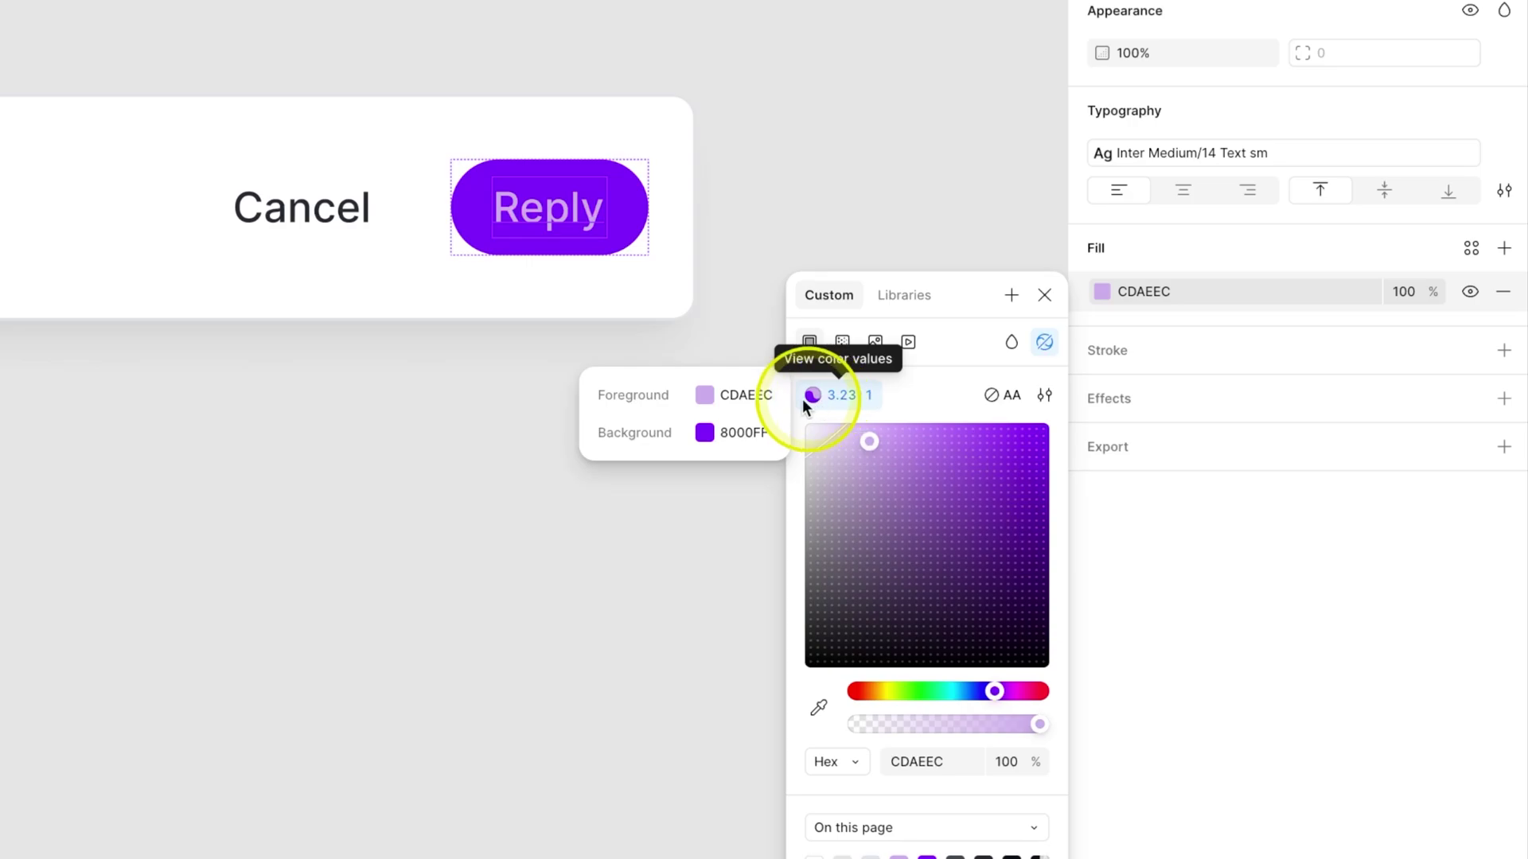
pyautogui.click(735, 406)
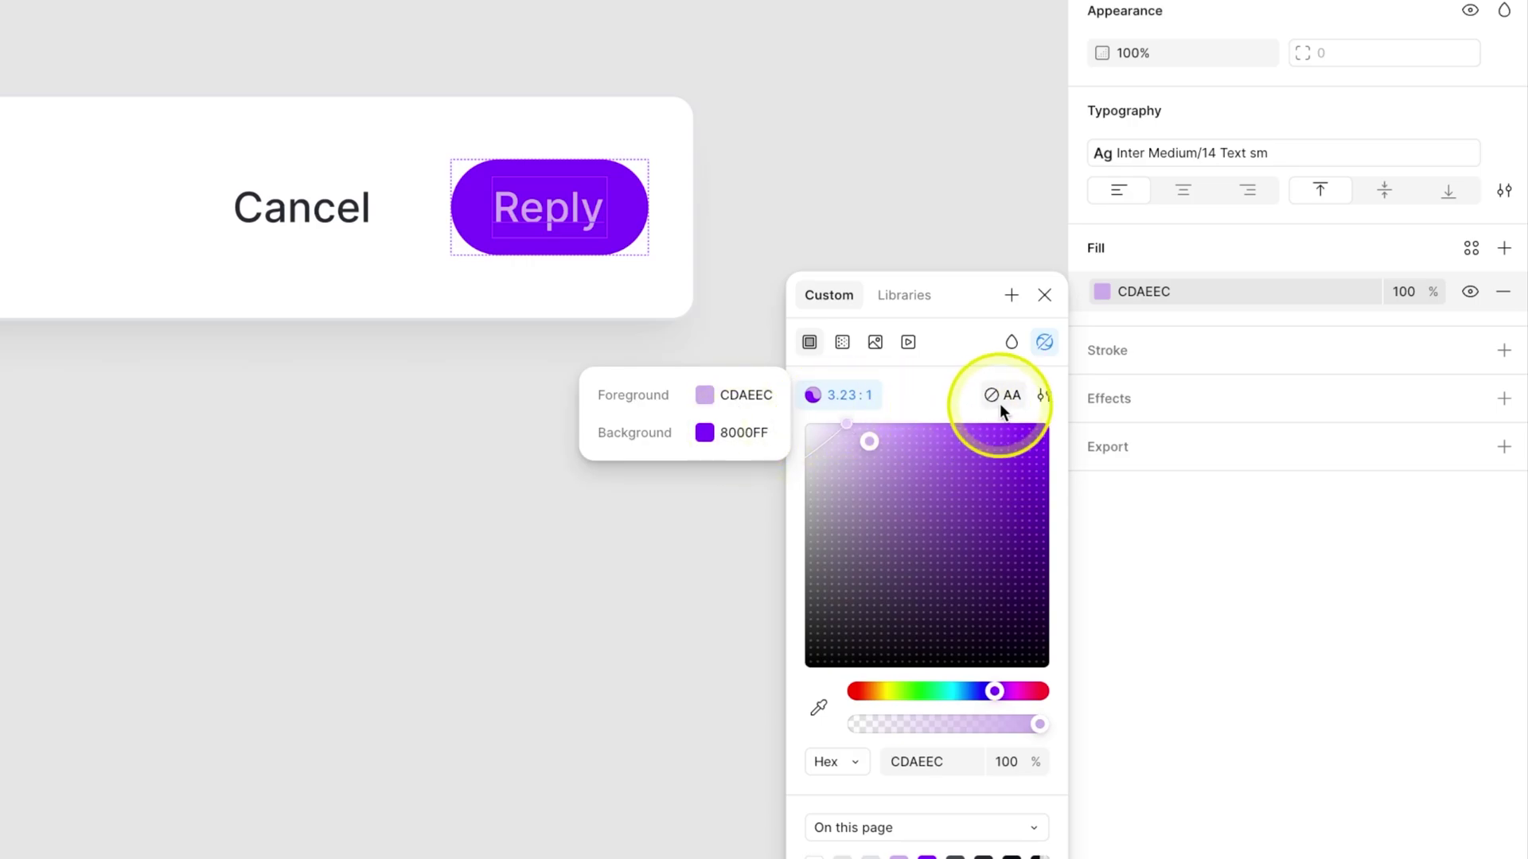
pyautogui.click(1040, 400)
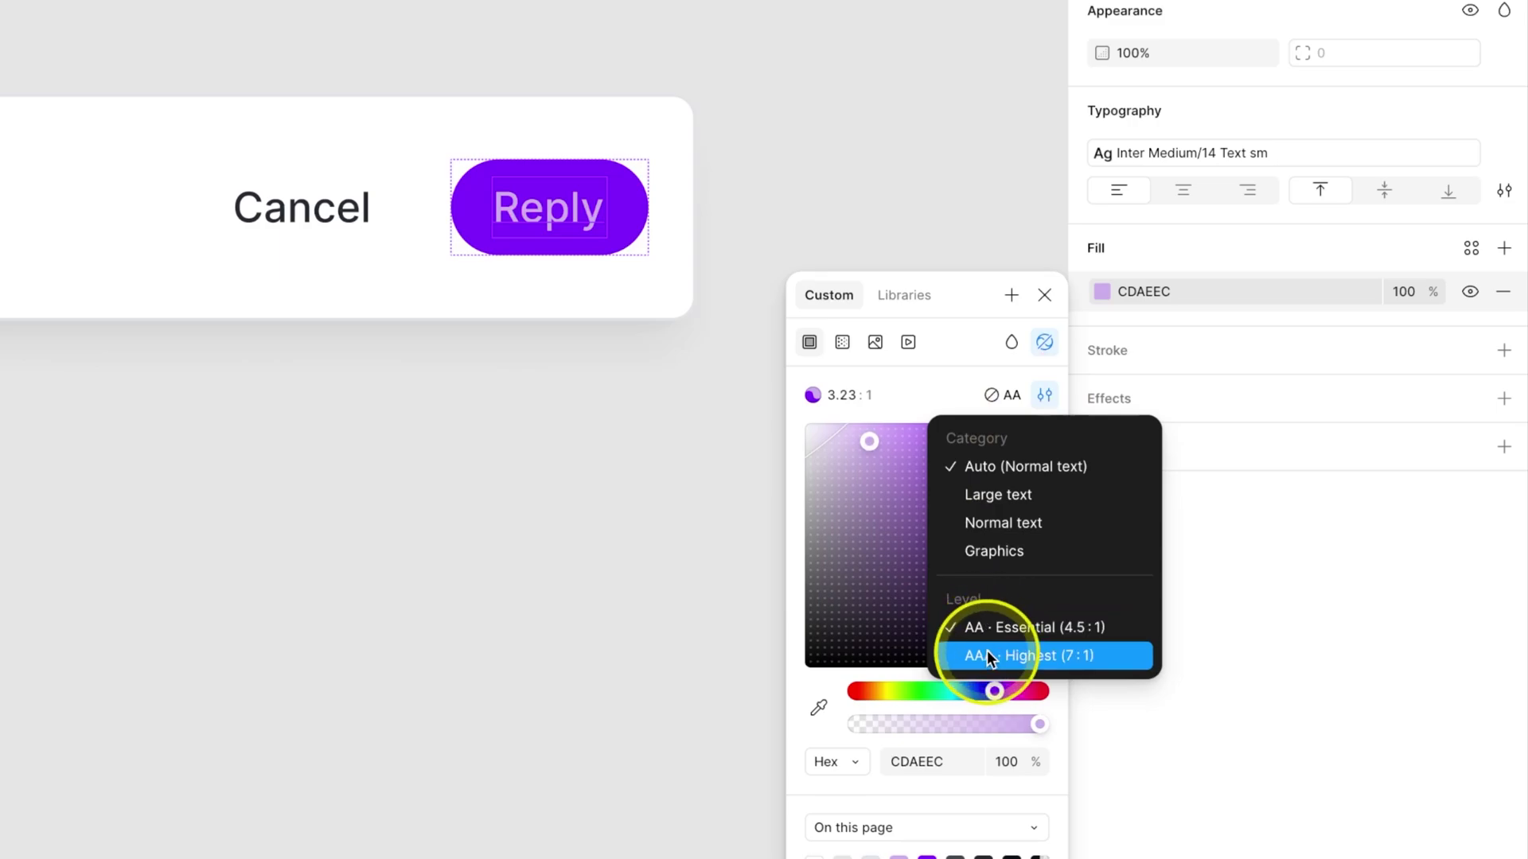
# - Try lilac, cyan and pale green tones before setting the Reply label to A0FF57, passing AA at 5.04:1
pyautogui.press('Escape')
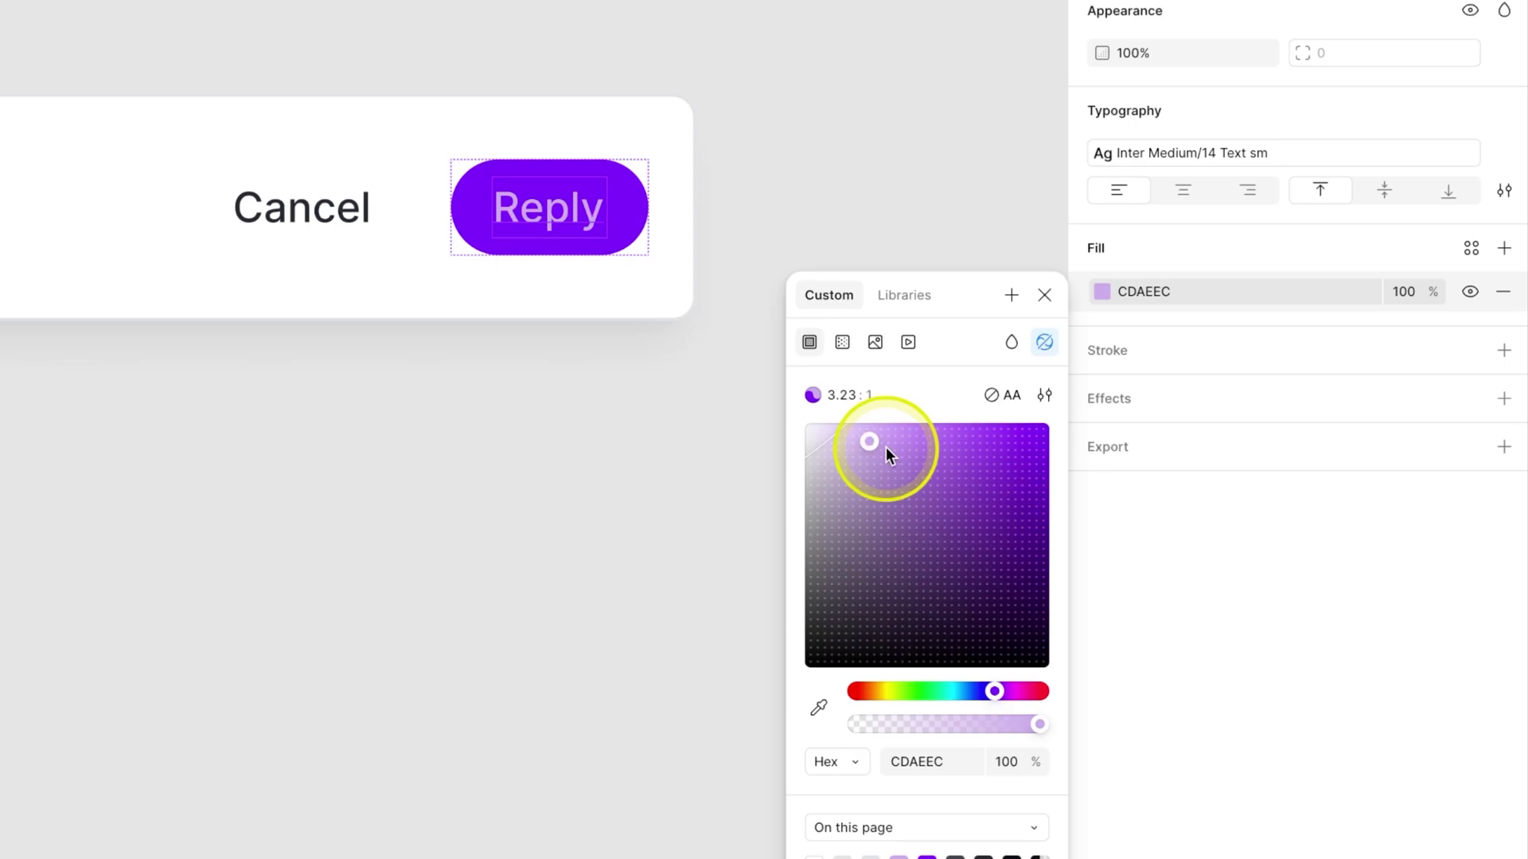
pyautogui.moveTo(875, 445)
pyautogui.mouseDown()
pyautogui.moveTo(924, 444)
pyautogui.moveTo(876, 507)
pyautogui.moveTo(832, 470)
pyautogui.moveTo(844, 462)
pyautogui.moveTo(823, 476)
pyautogui.moveTo(856, 447)
pyautogui.mouseUp()
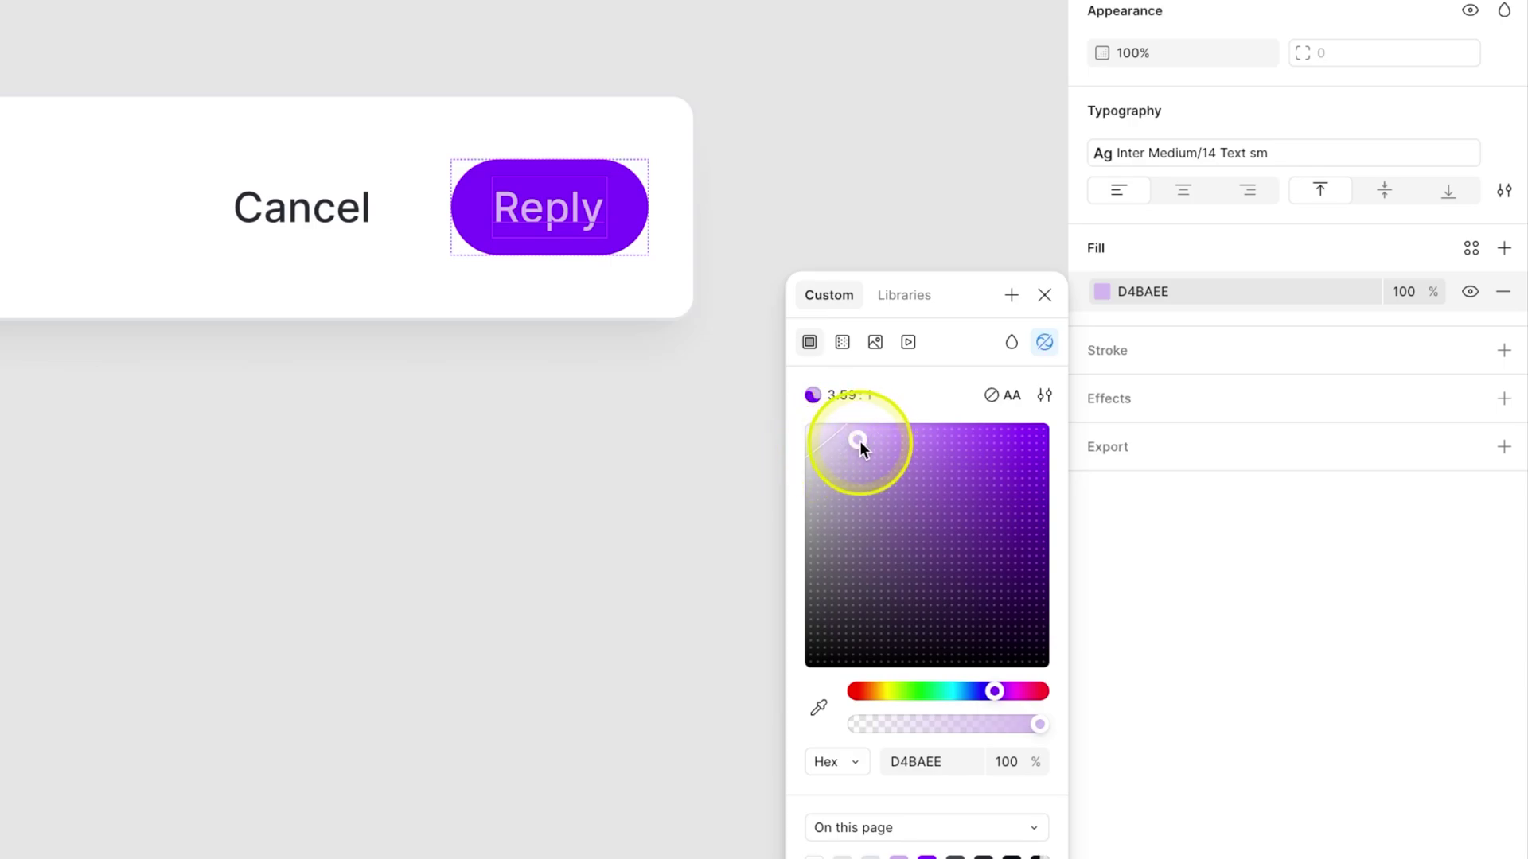
pyautogui.moveTo(859, 442); pyautogui.dragTo(829, 438)
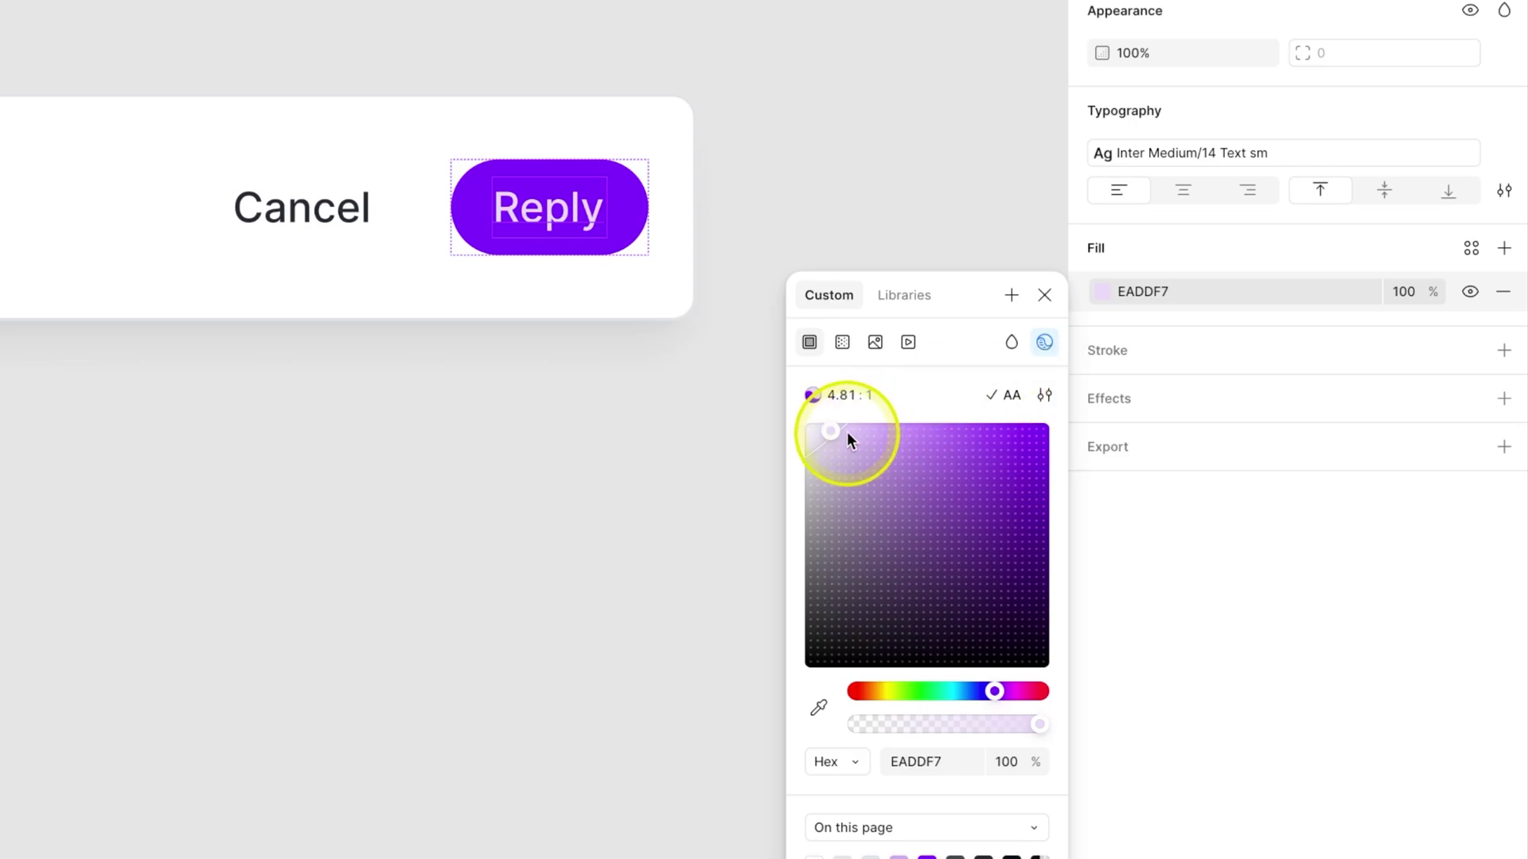
pyautogui.moveTo(834, 433); pyautogui.dragTo(854, 447)
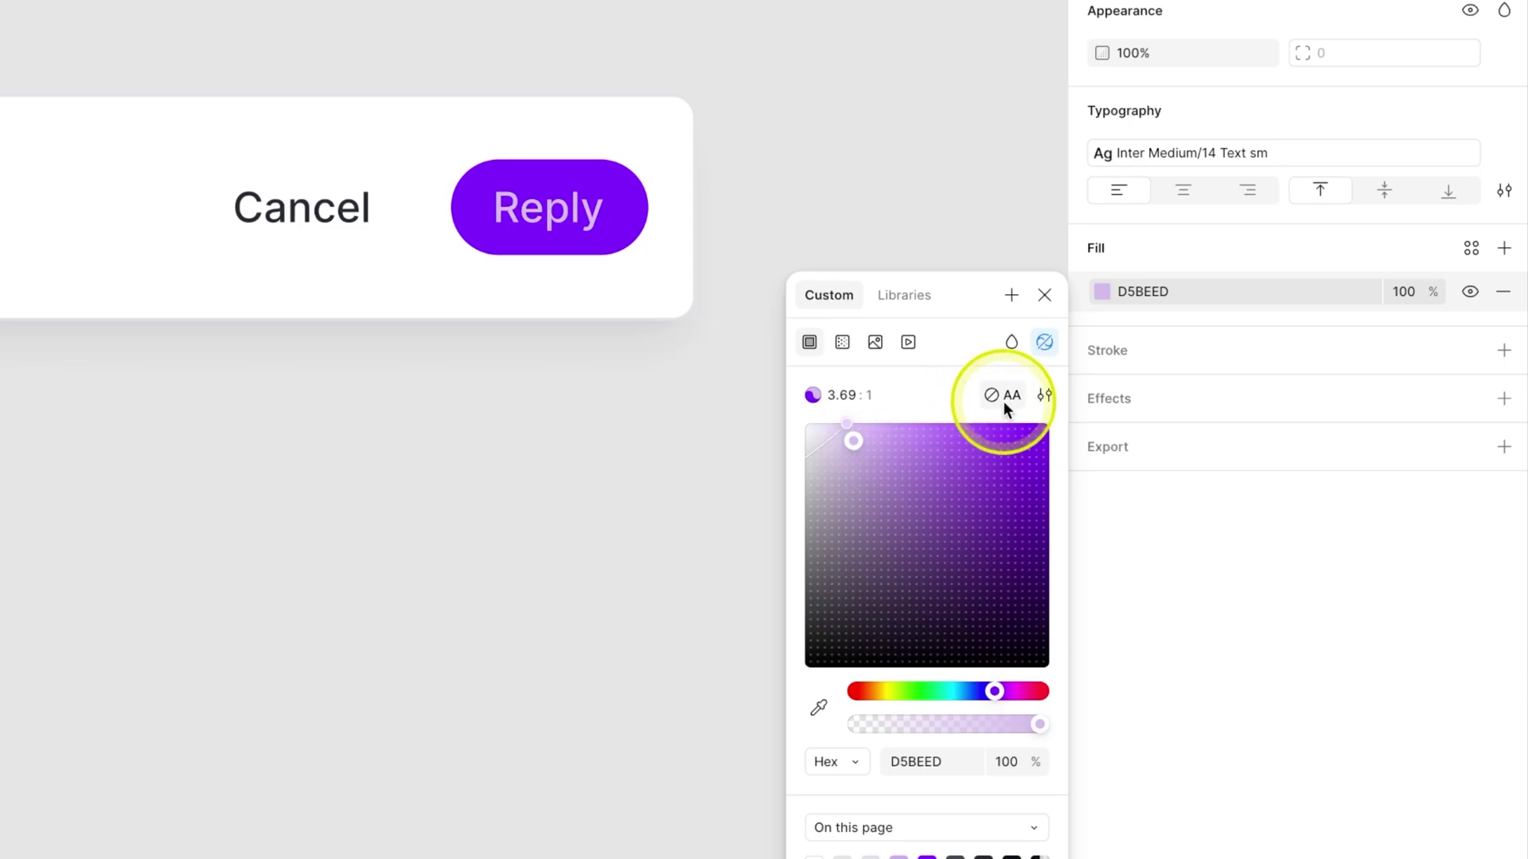
pyautogui.click(1004, 401)
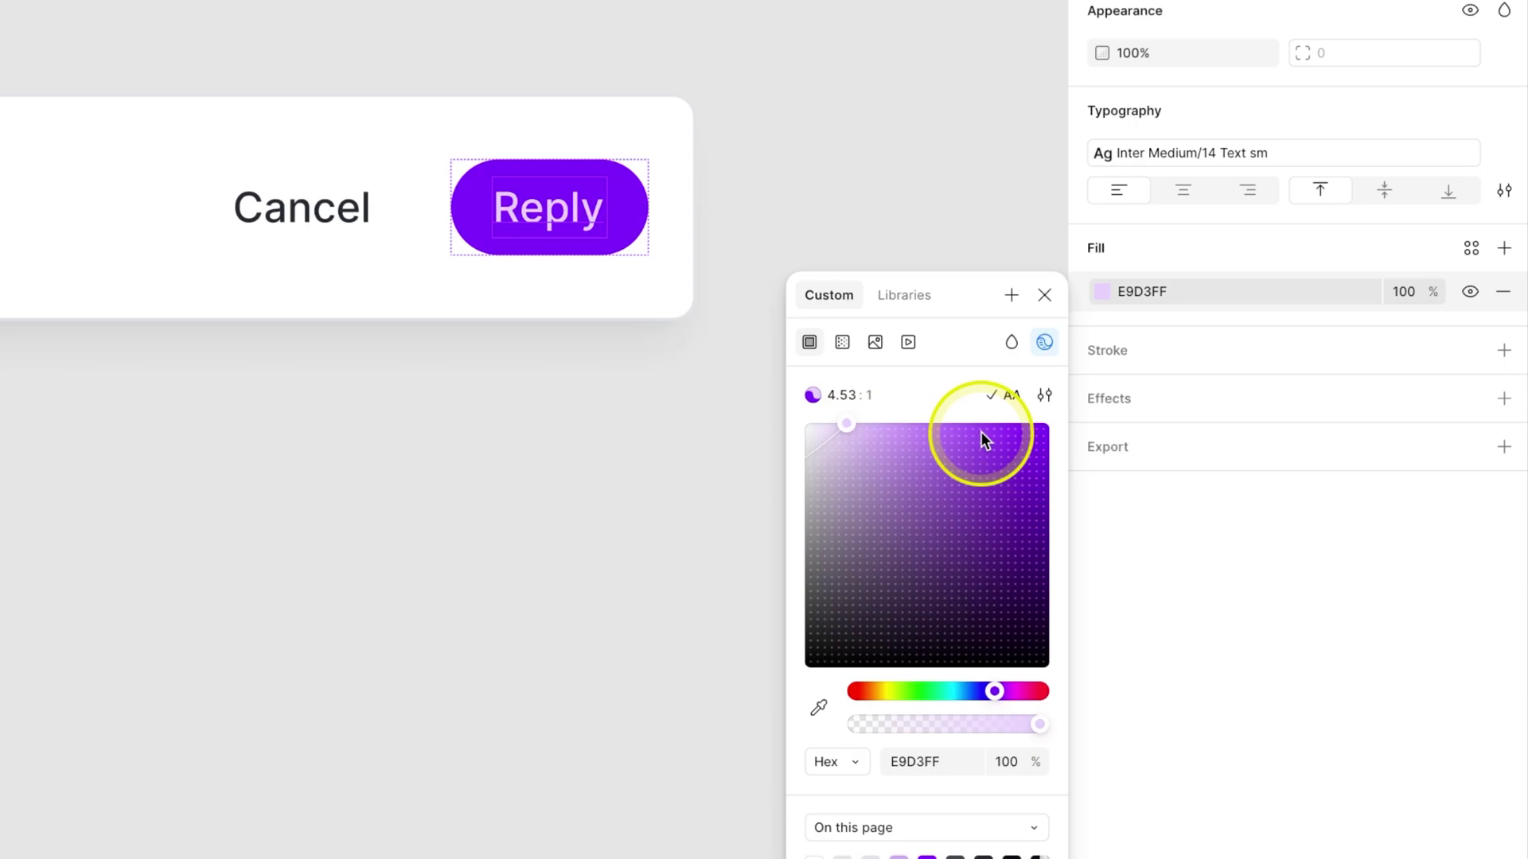
pyautogui.moveTo(992, 690); pyautogui.dragTo(933, 690)
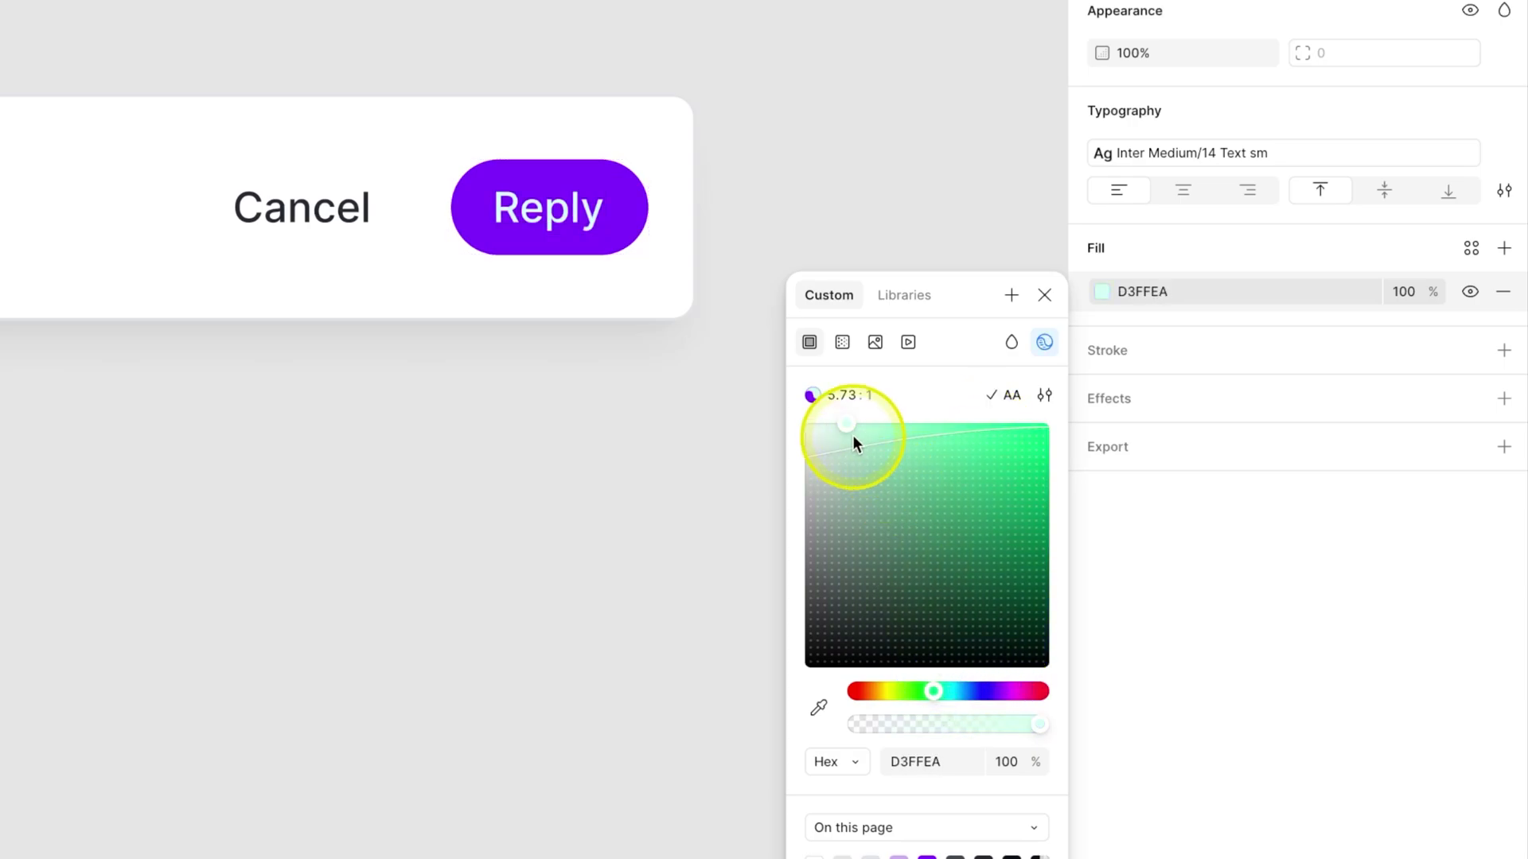
pyautogui.moveTo(853, 436); pyautogui.dragTo(965, 423)
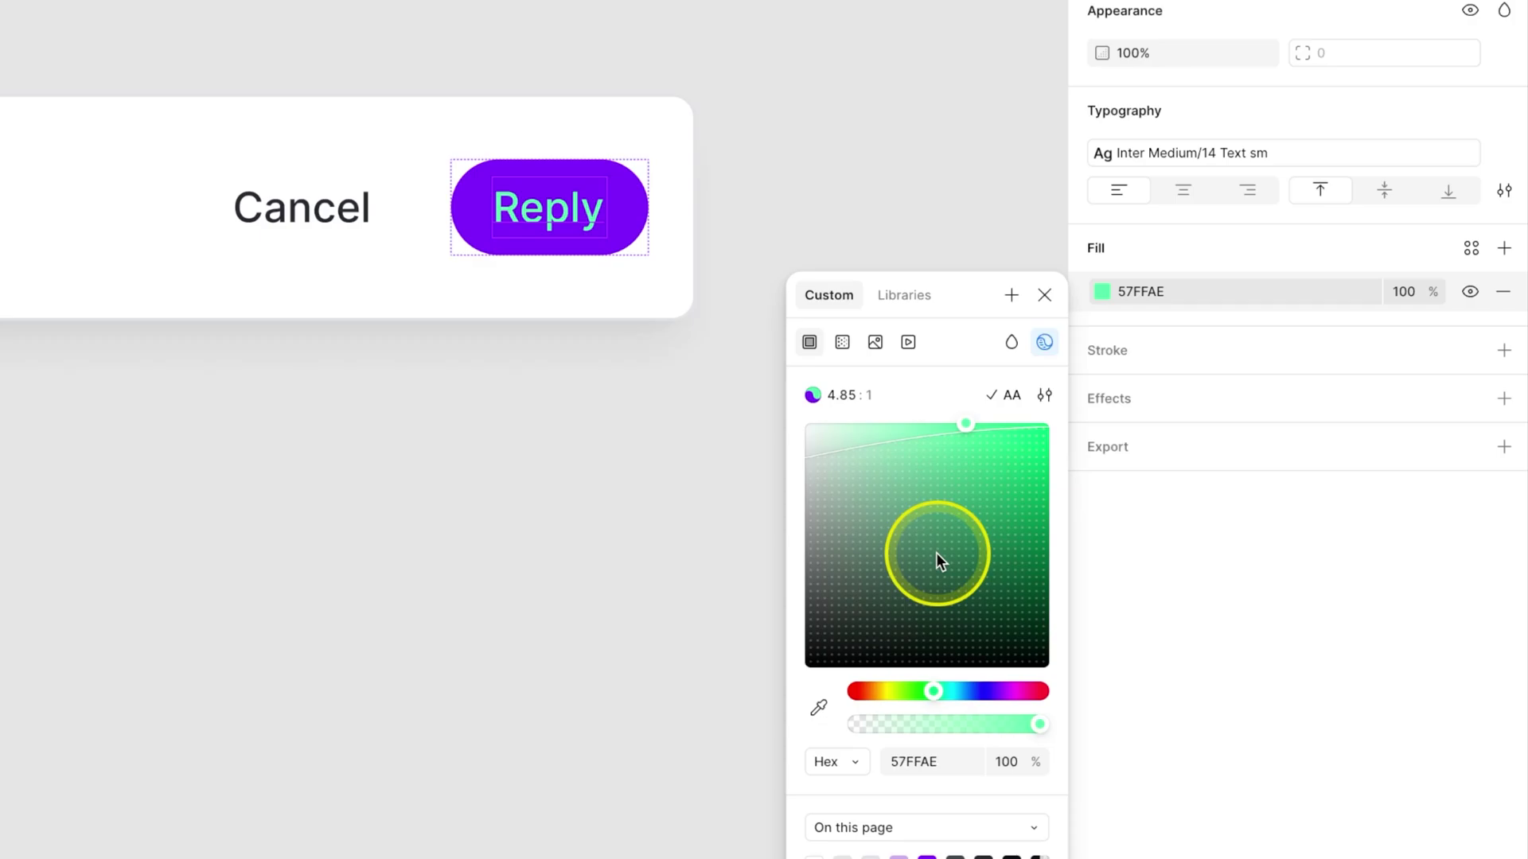
pyautogui.moveTo(957, 689)
pyautogui.mouseDown()
pyautogui.moveTo(1095, 678)
pyautogui.moveTo(949, 679)
pyautogui.mouseUp()
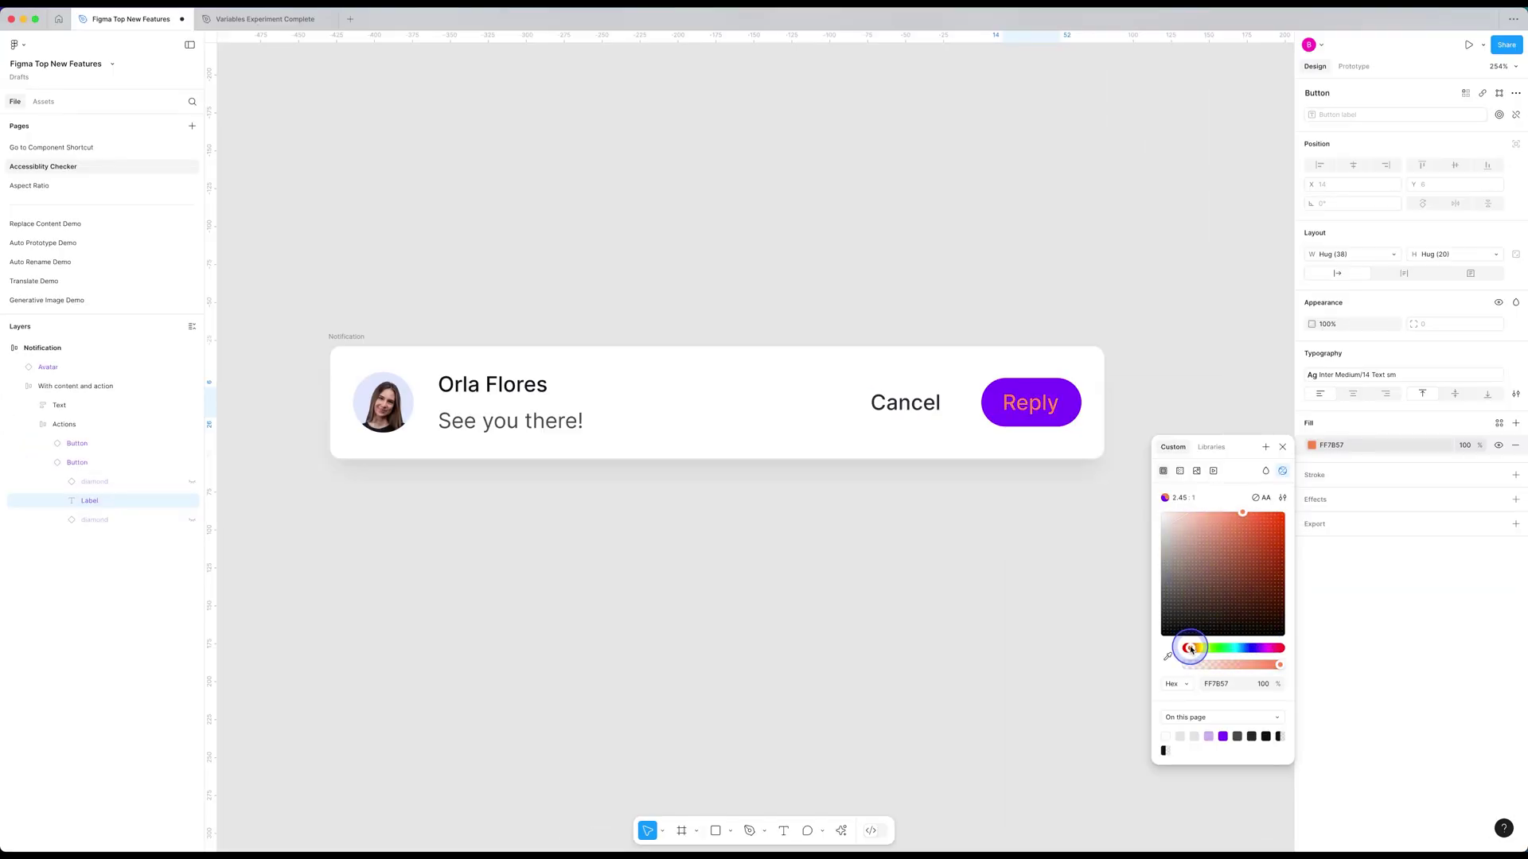
pyautogui.moveTo(1190, 649); pyautogui.dragTo(1211, 650)
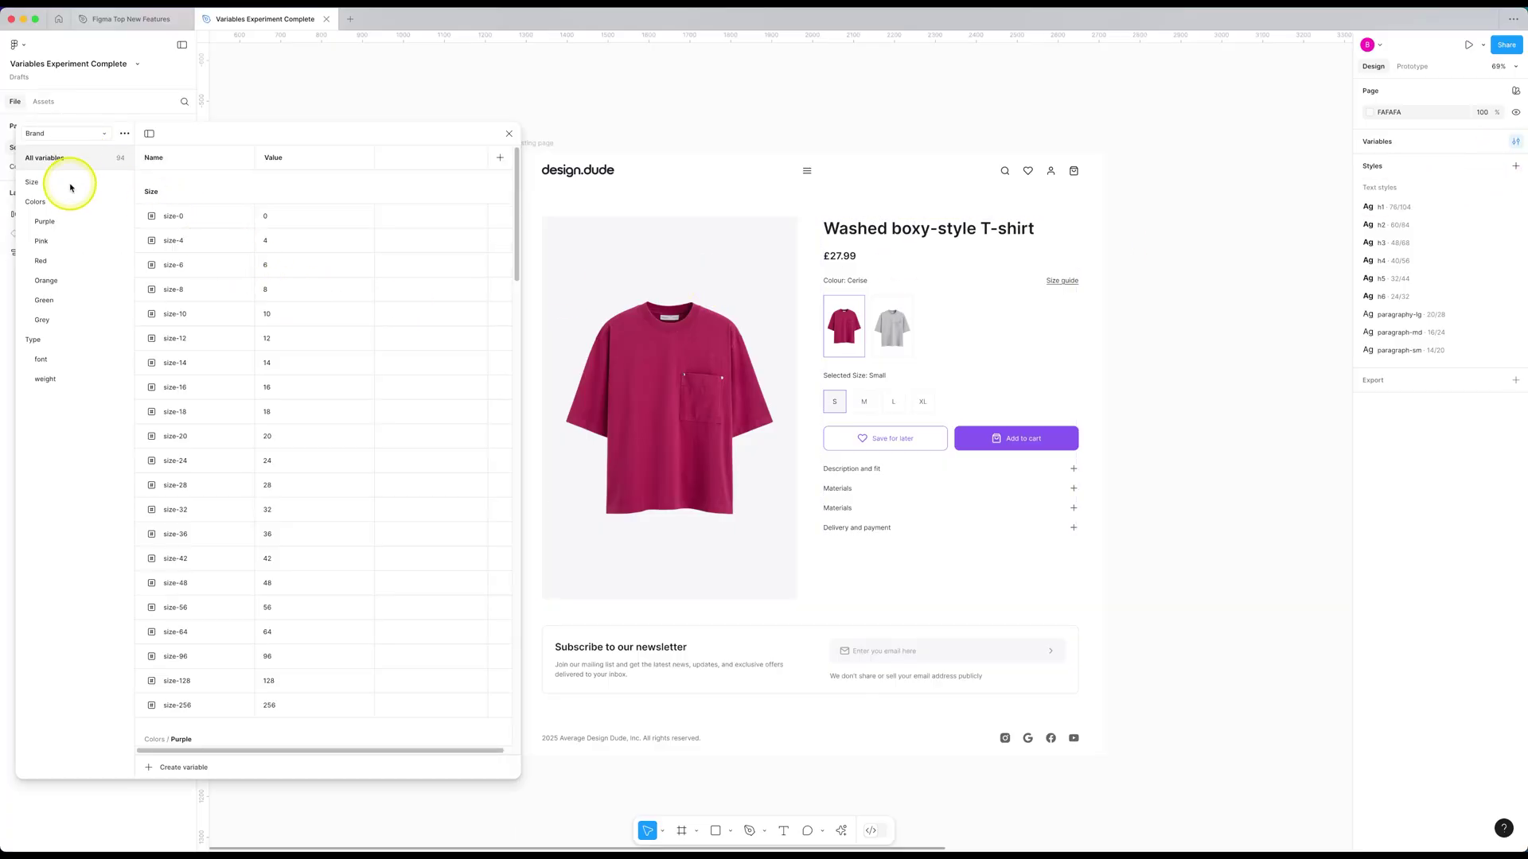
# - Copy the Purple 50 colour variable and paste it into a newly created collection
pyautogui.click(80, 202)
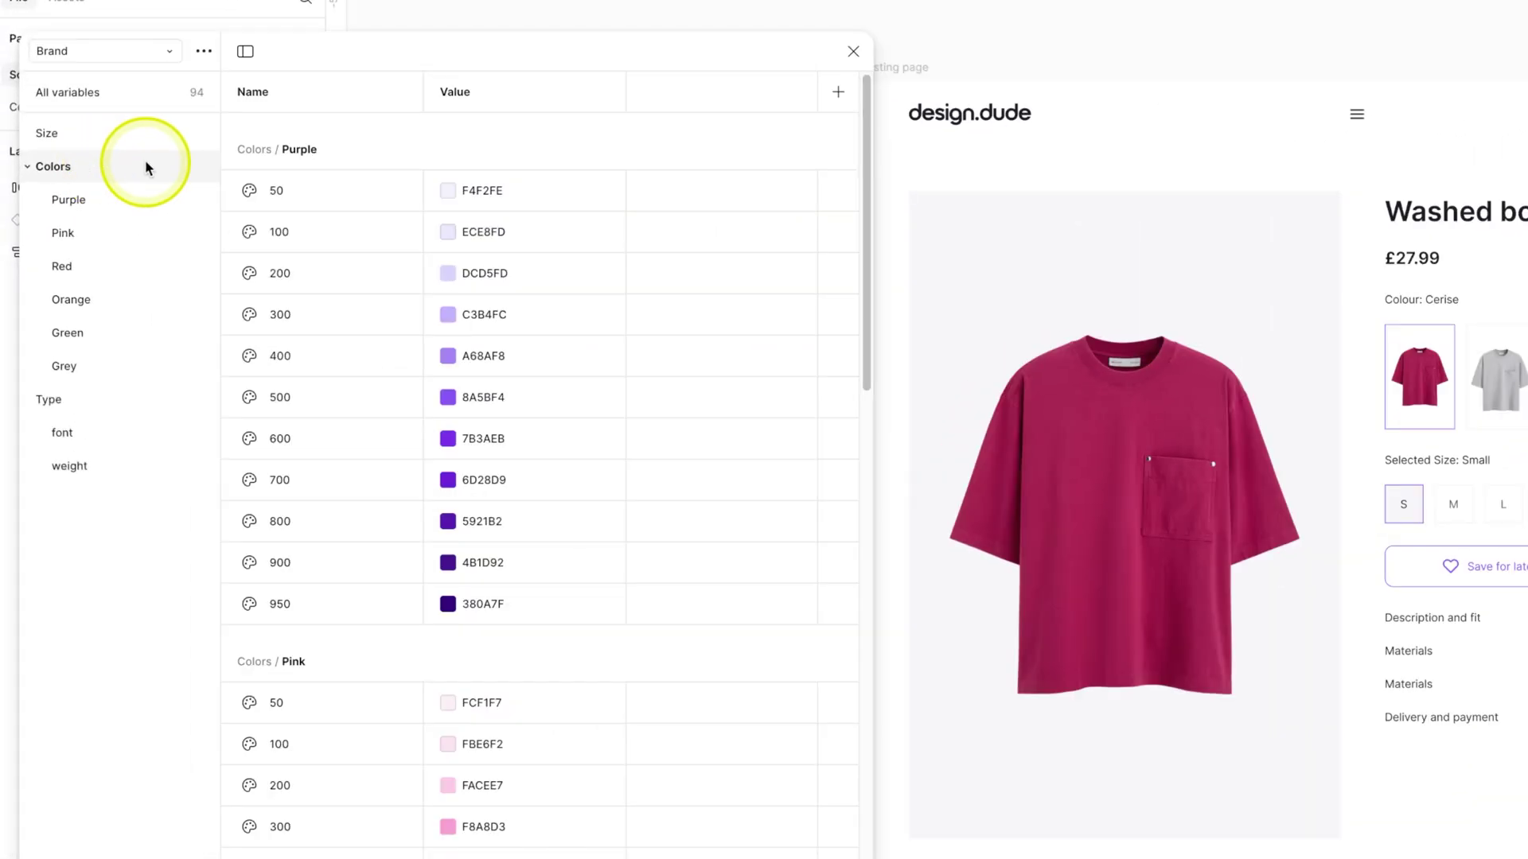
pyautogui.click(298, 206)
pyautogui.rightClick(273, 195)
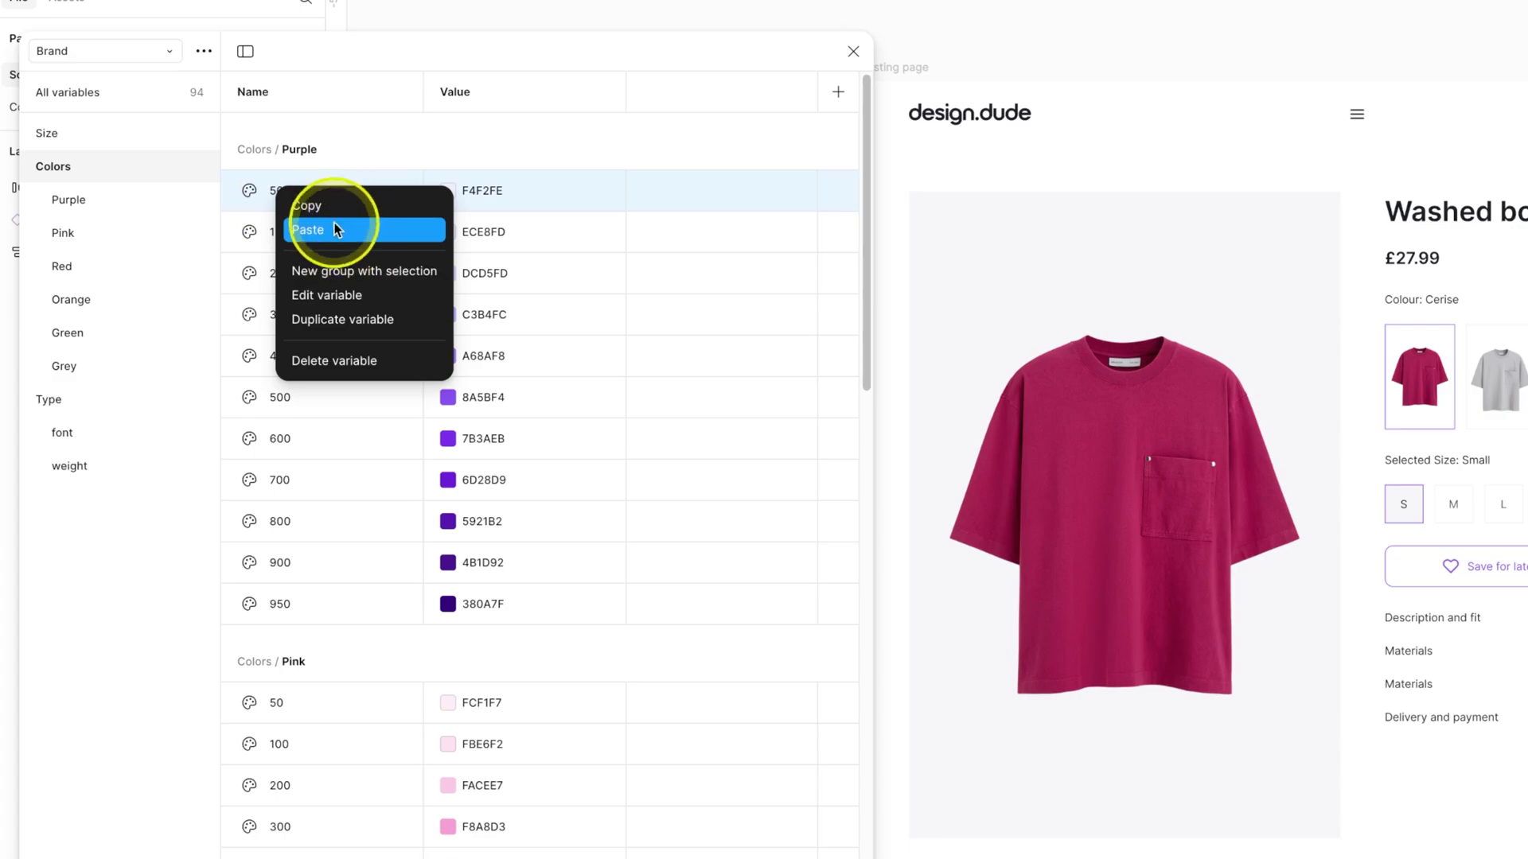
pyautogui.click(338, 198)
pyautogui.click(199, 51)
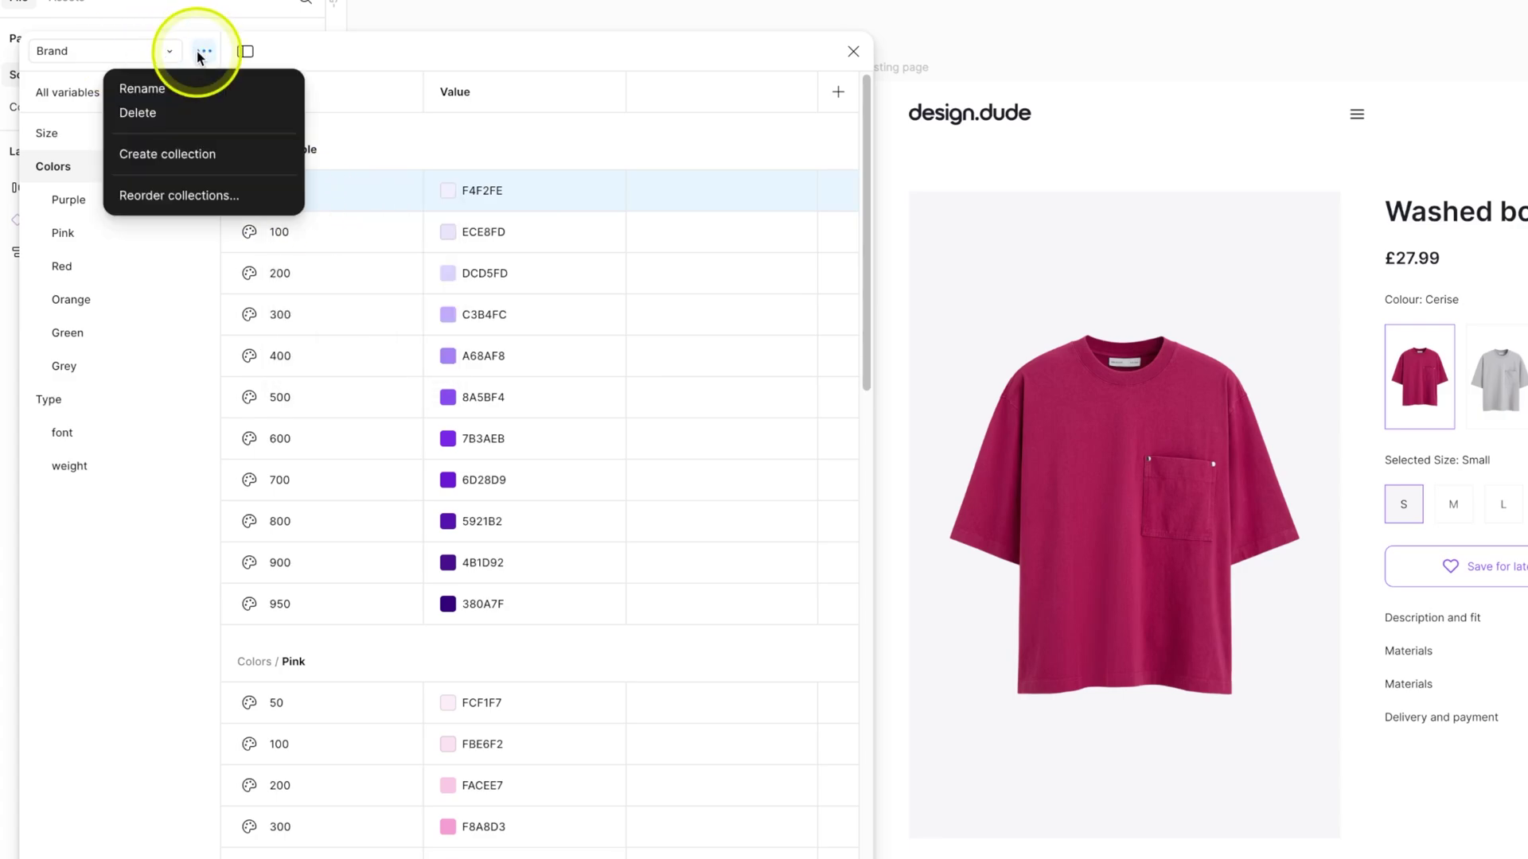
pyautogui.click(193, 139)
pyautogui.click(142, 132)
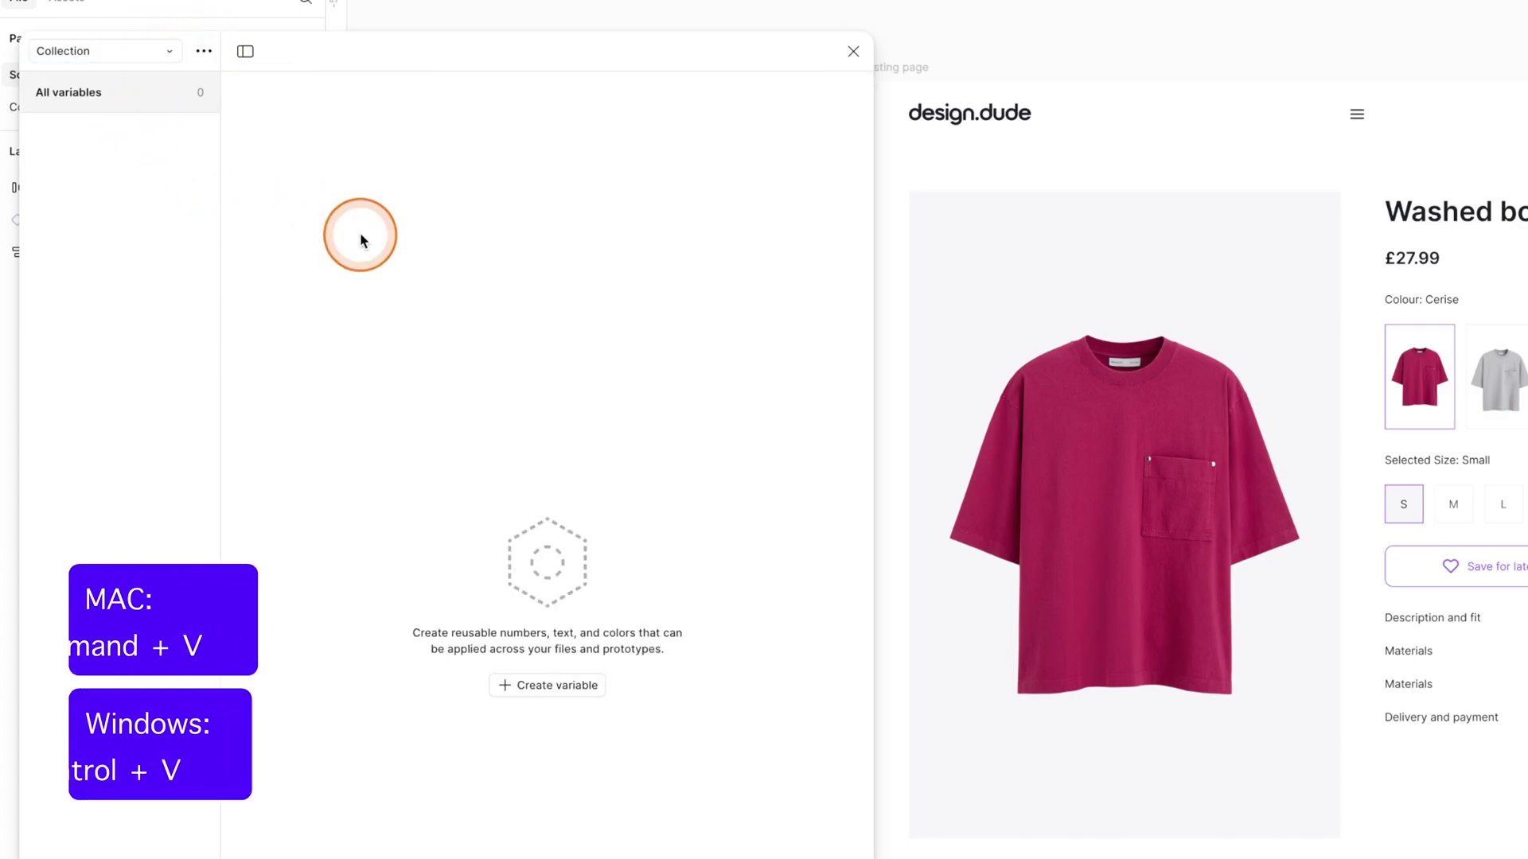
pyautogui.hotkey('ctrl', 'v')
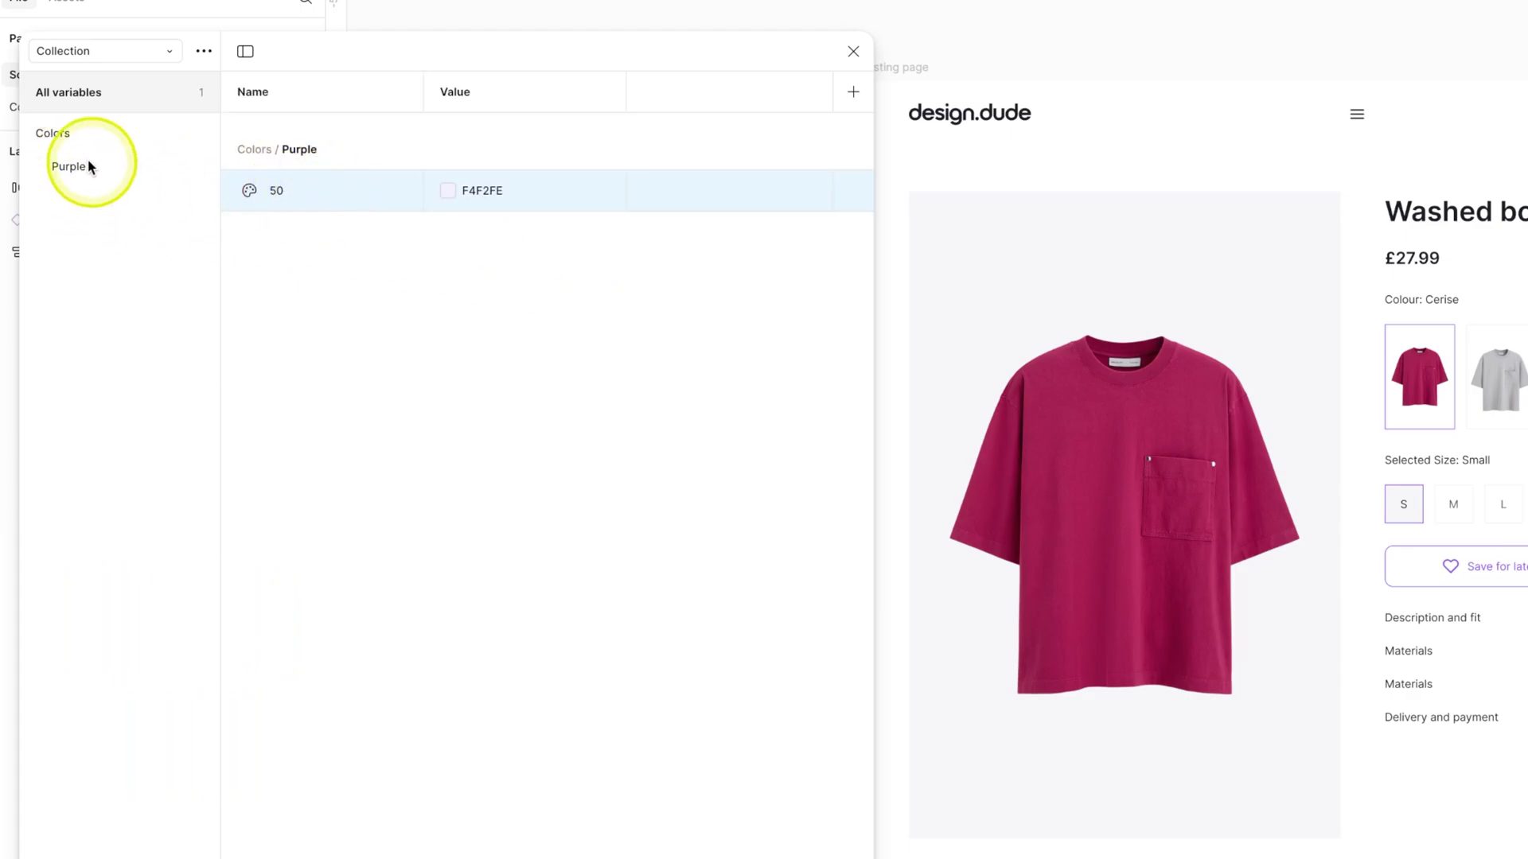
# - In the Applied collection, move the Light column after Dark
pyautogui.click(159, 50)
pyautogui.click(159, 19)
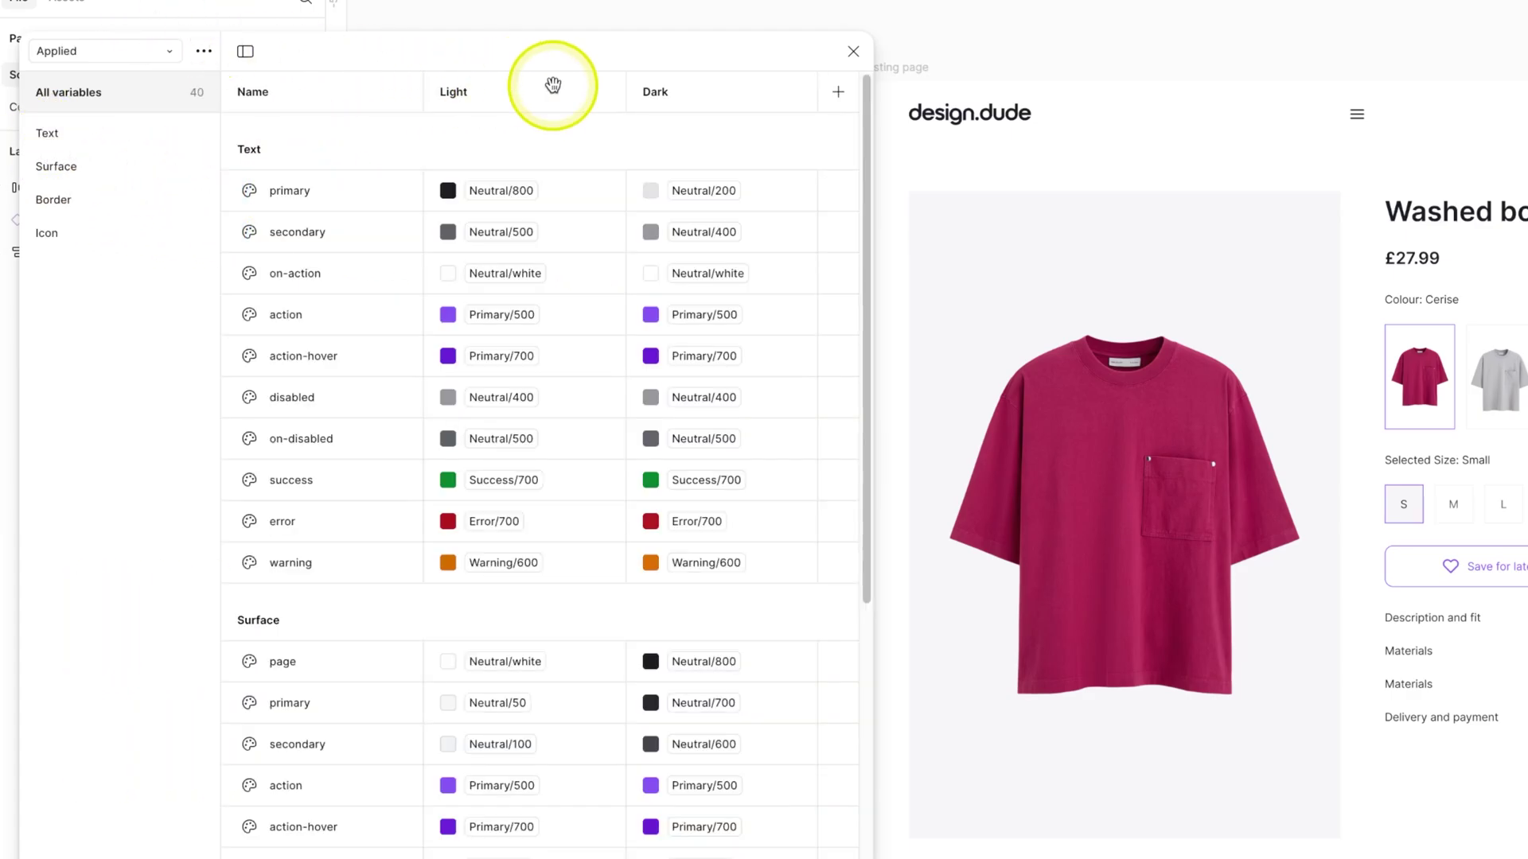
pyautogui.moveTo(557, 89); pyautogui.dragTo(820, 102)
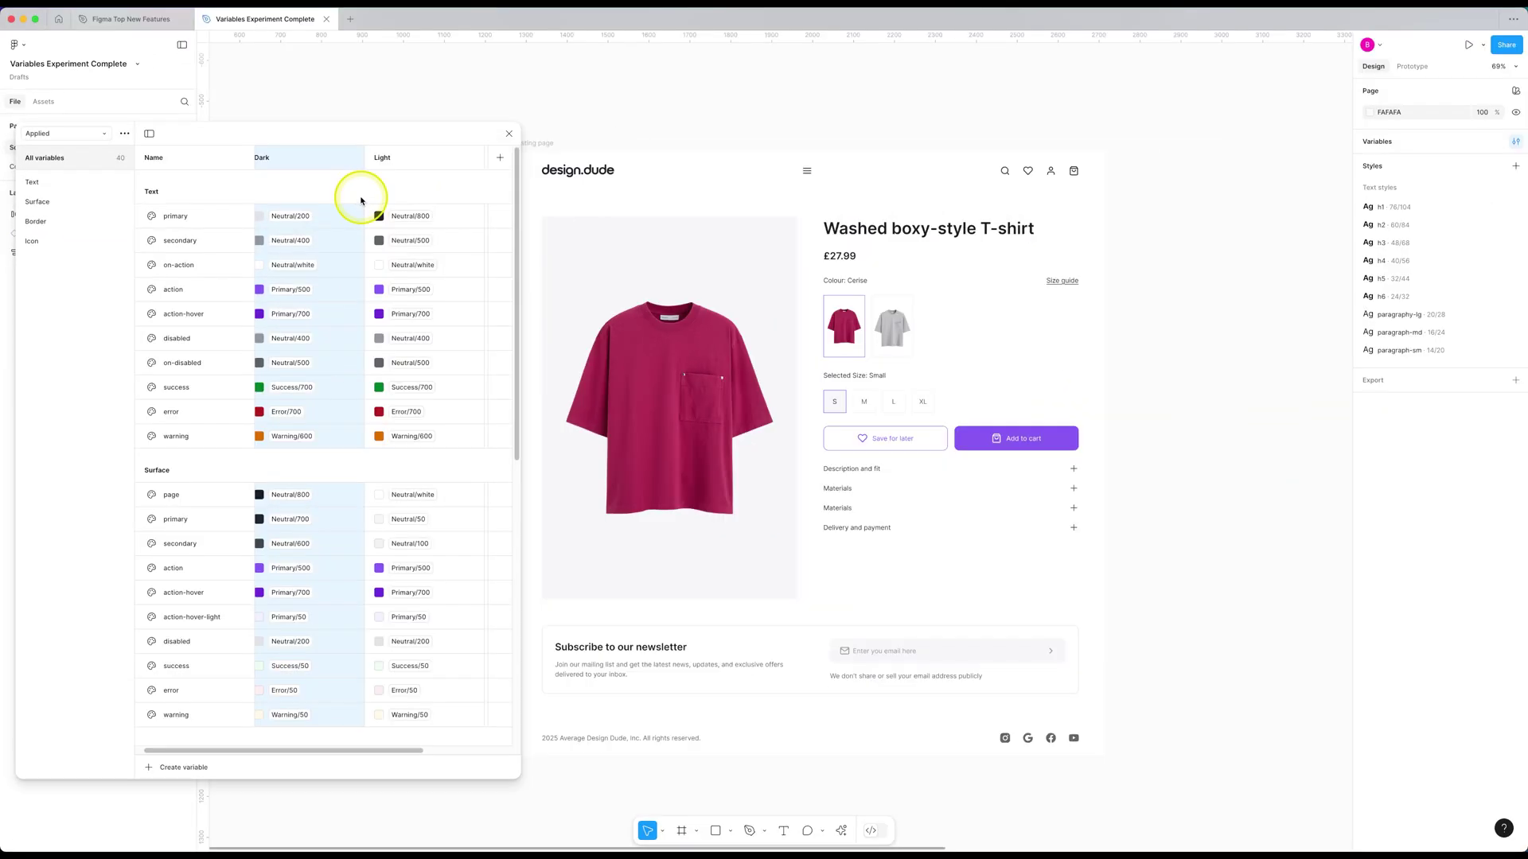
# - Check the product page's Applied mode choices, keeping Light, and move the Dark column after Light
pyautogui.click(540, 141)
pyautogui.click(1453, 396)
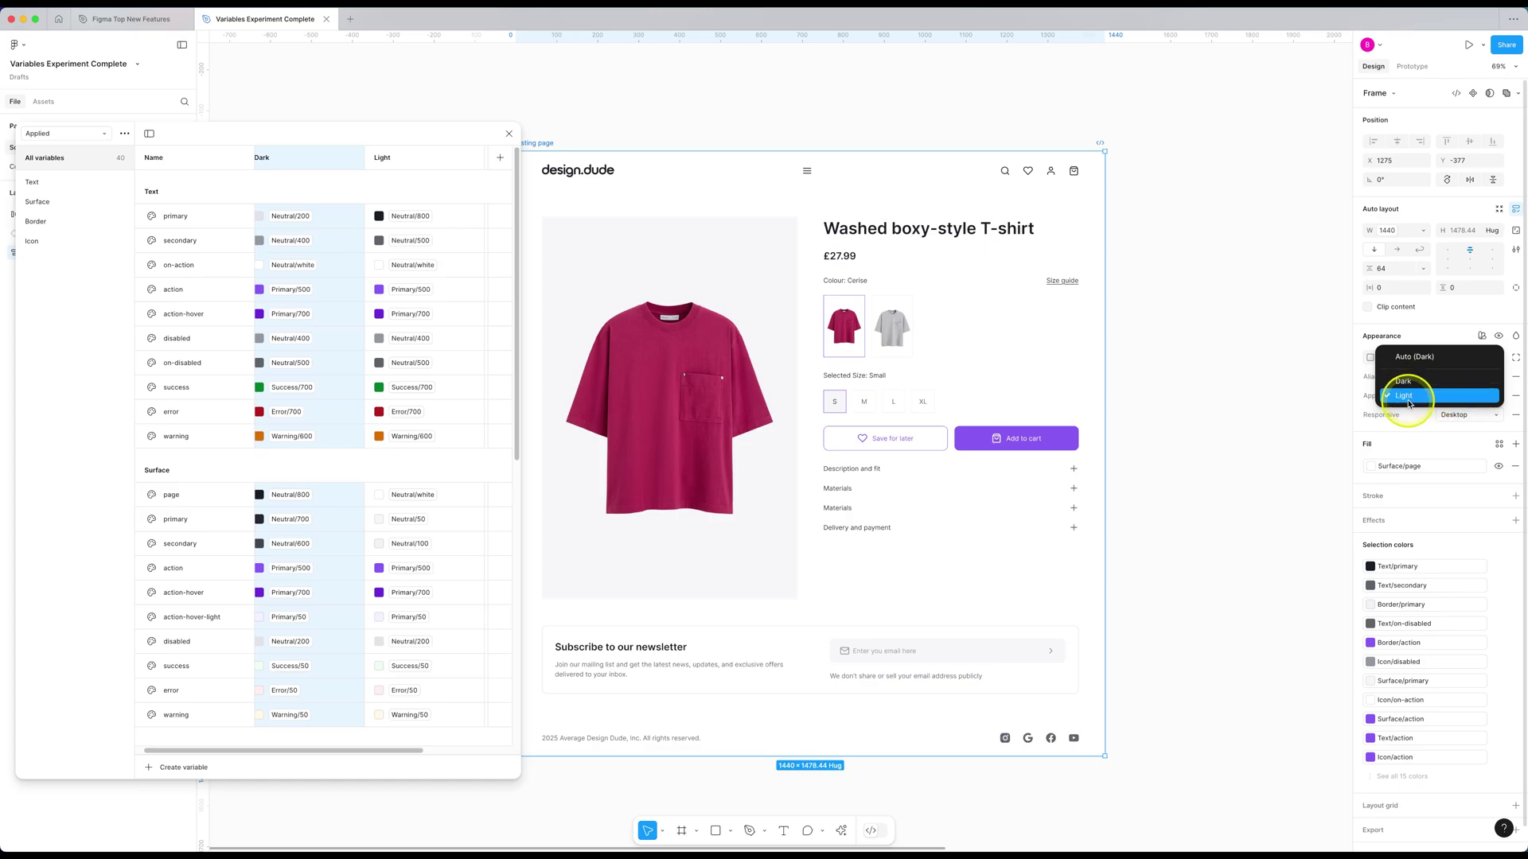
pyautogui.moveTo(274, 159); pyautogui.dragTo(475, 159)
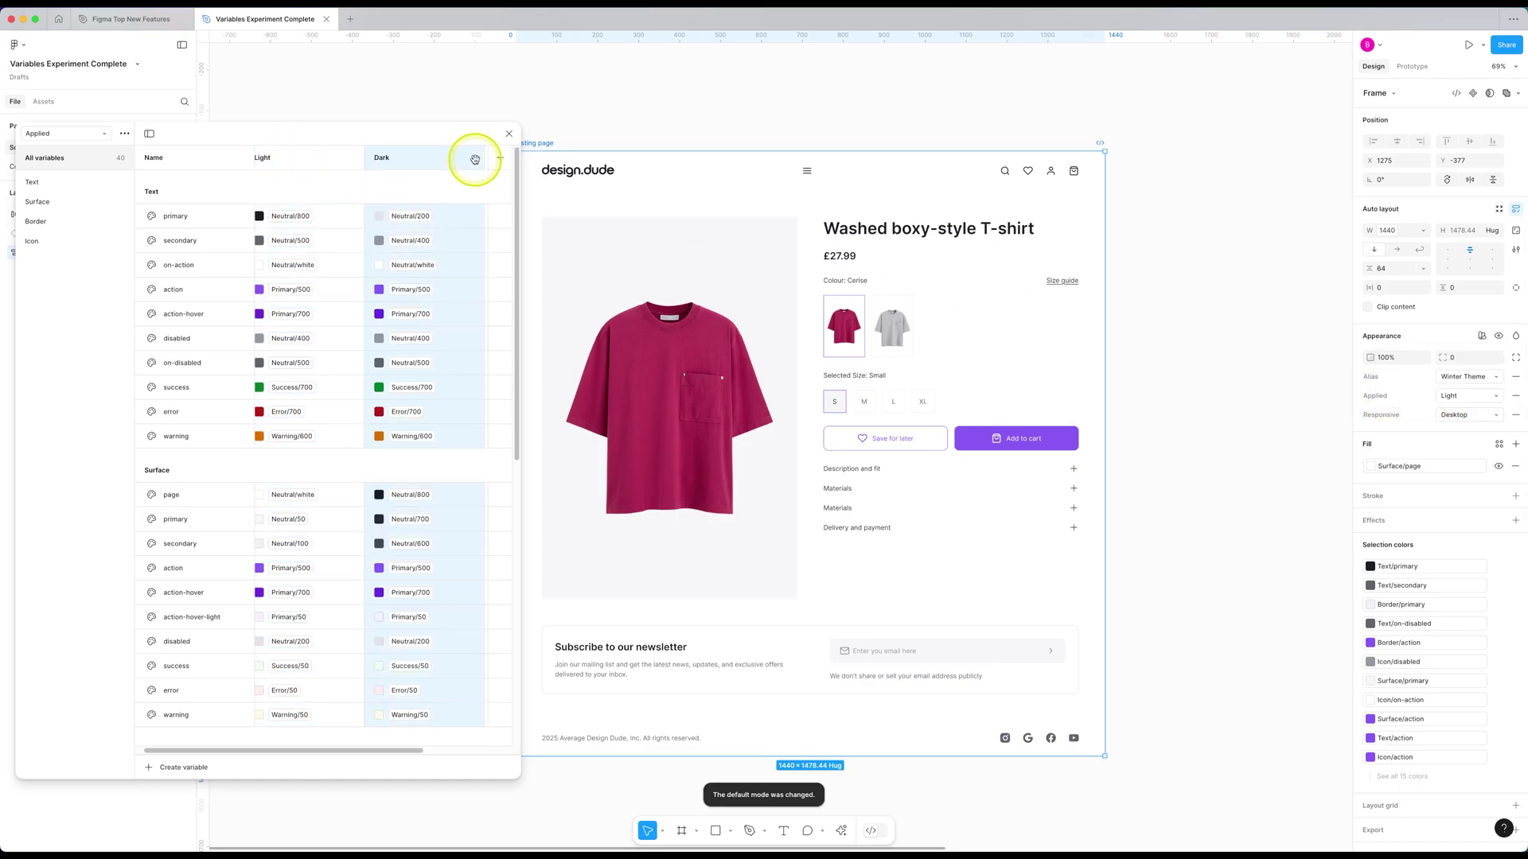
pyautogui.click(1468, 395)
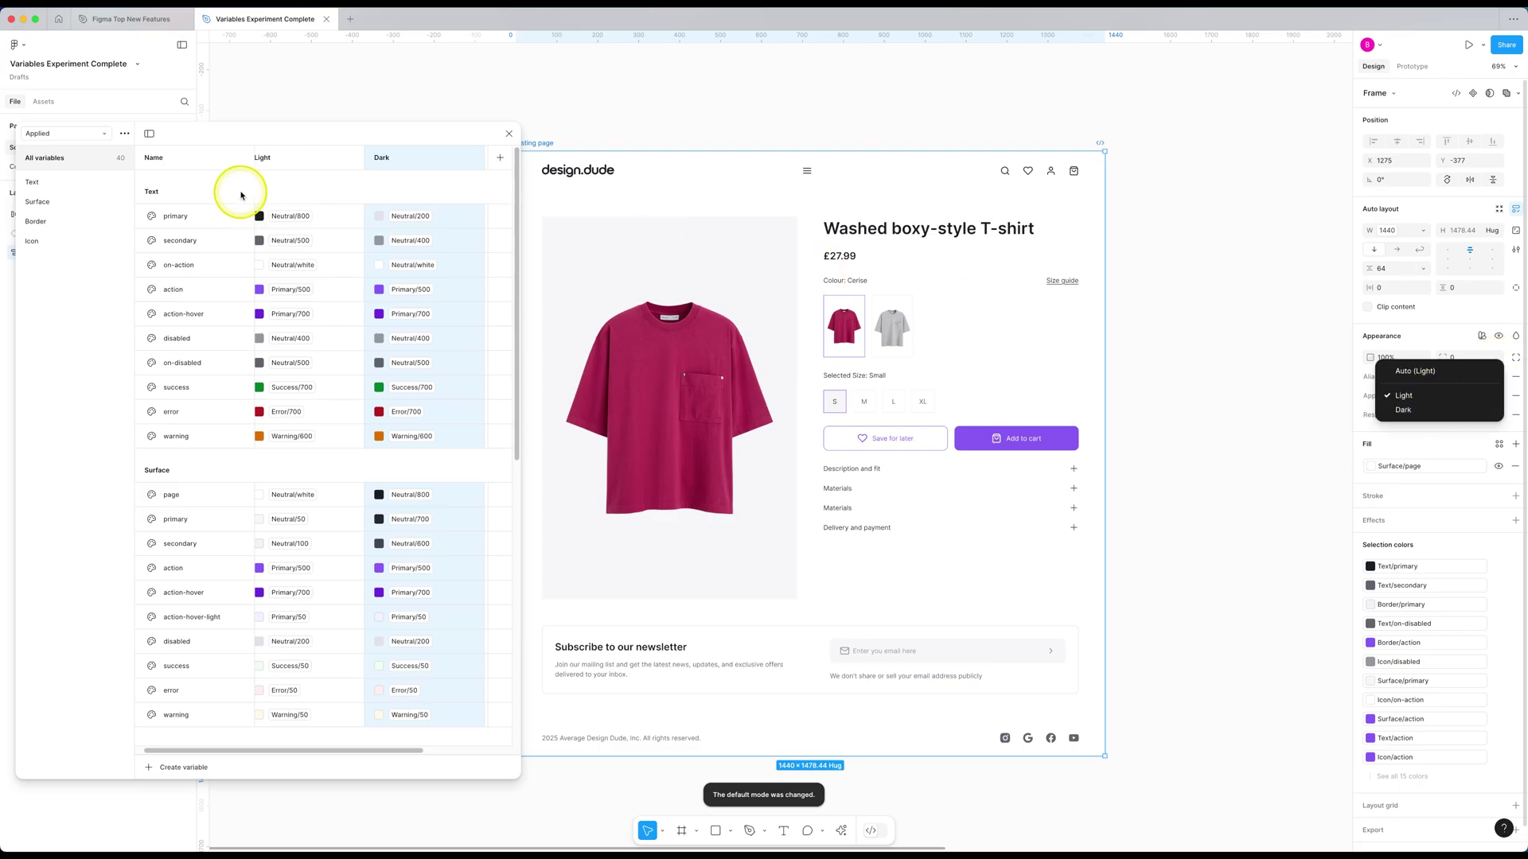
pyautogui.press('Escape')
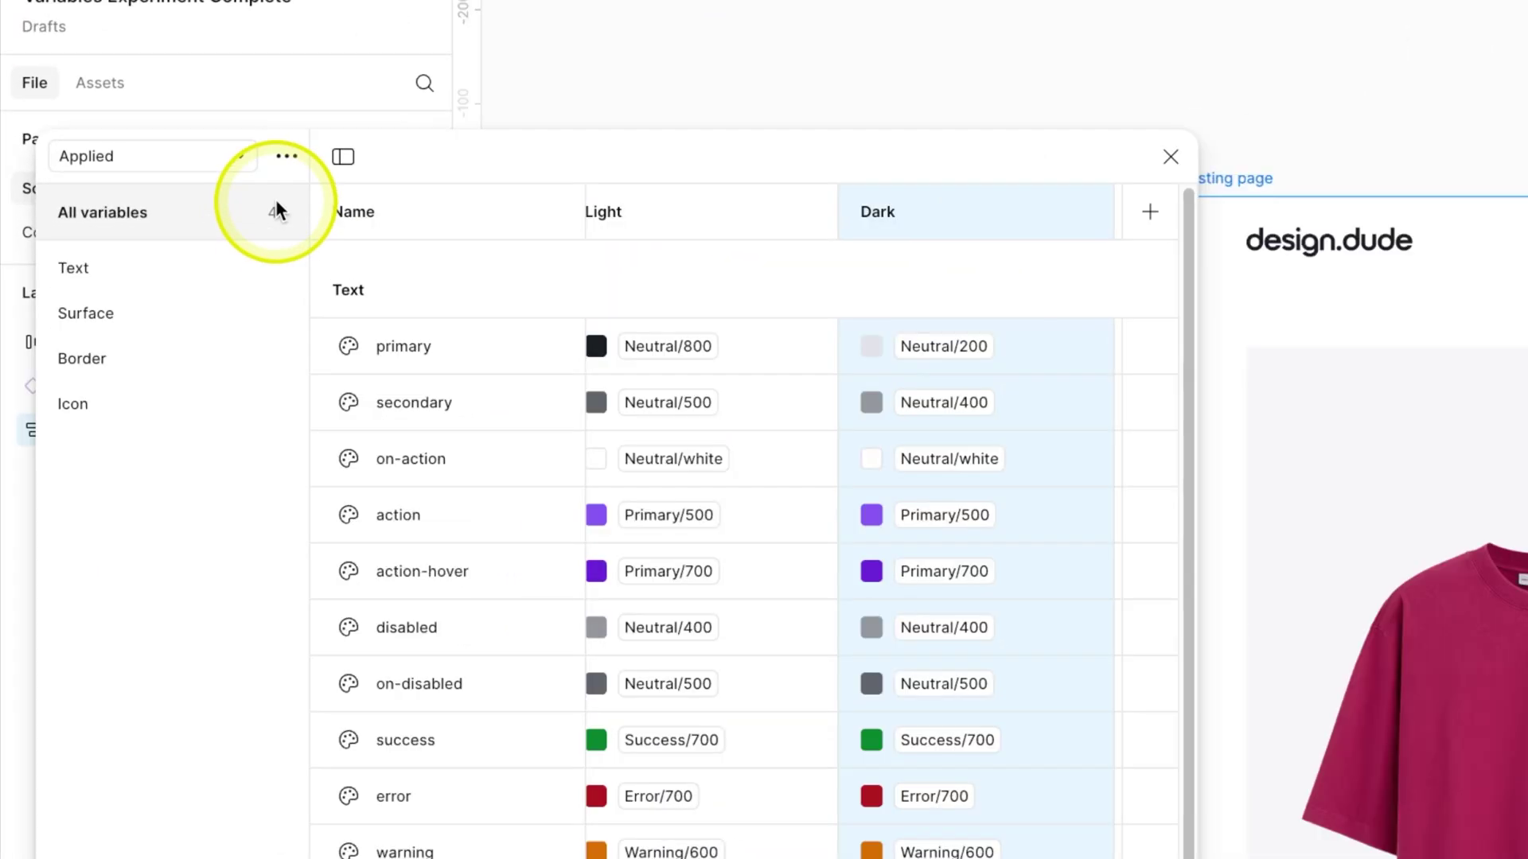
# - Bring up the collection reordering list and move Brand below Alias
pyautogui.click(124, 134)
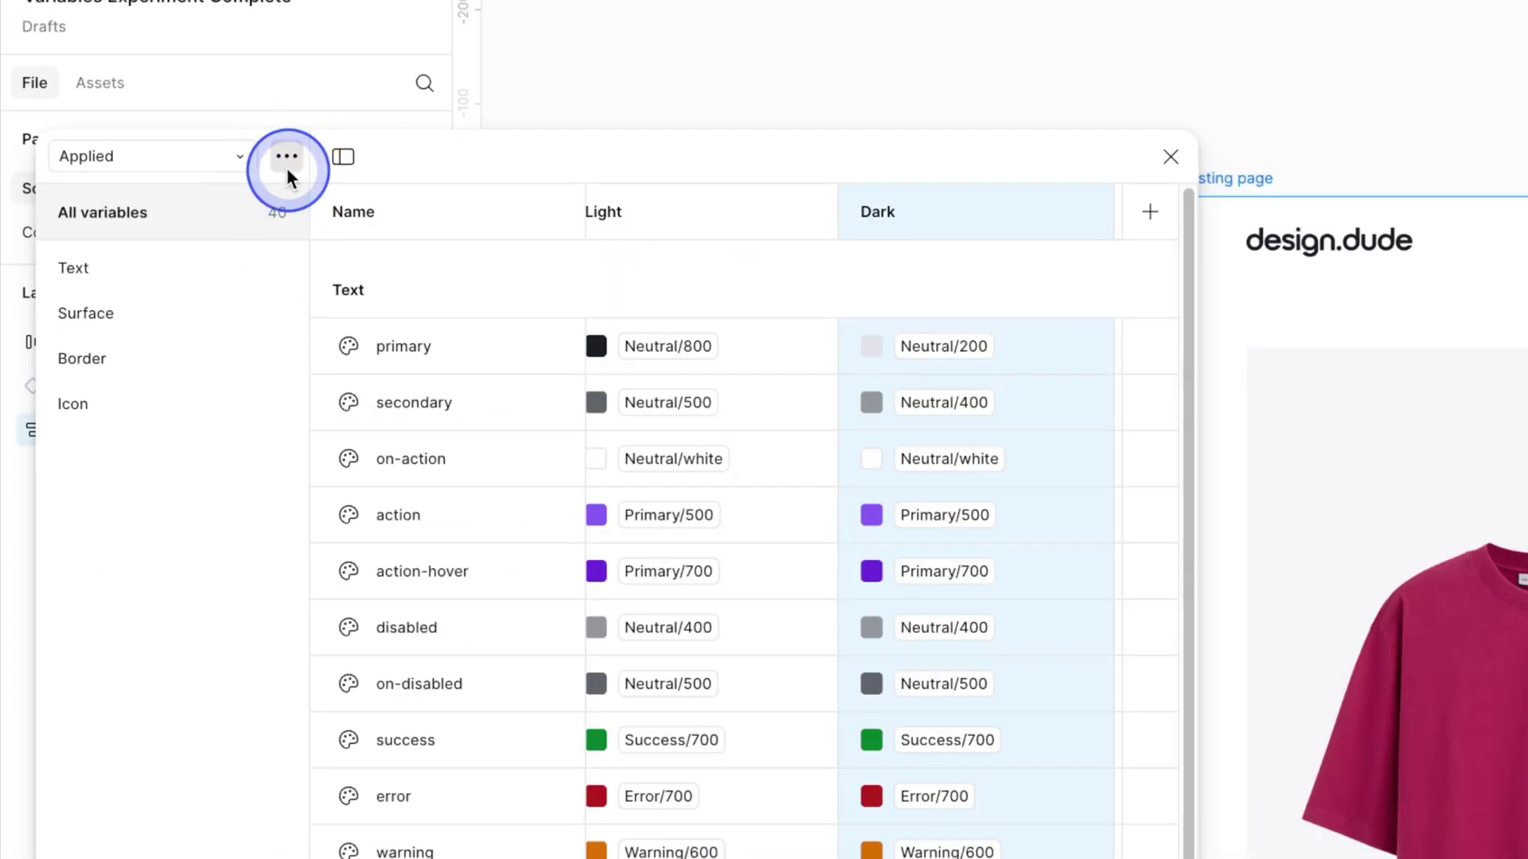
pyautogui.click(255, 361)
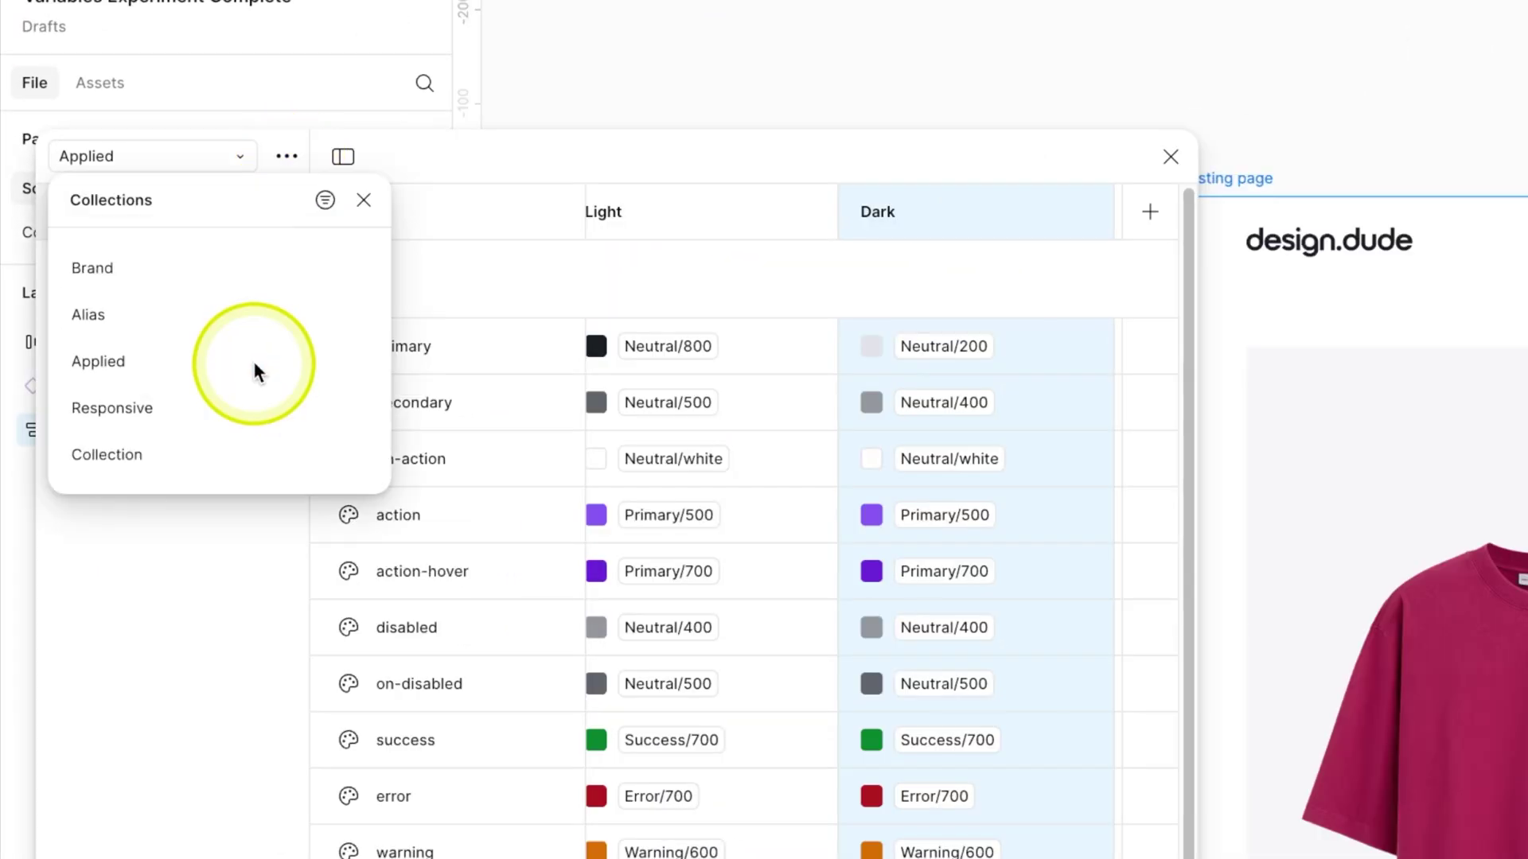
pyautogui.moveTo(92, 267); pyautogui.dragTo(58, 260)
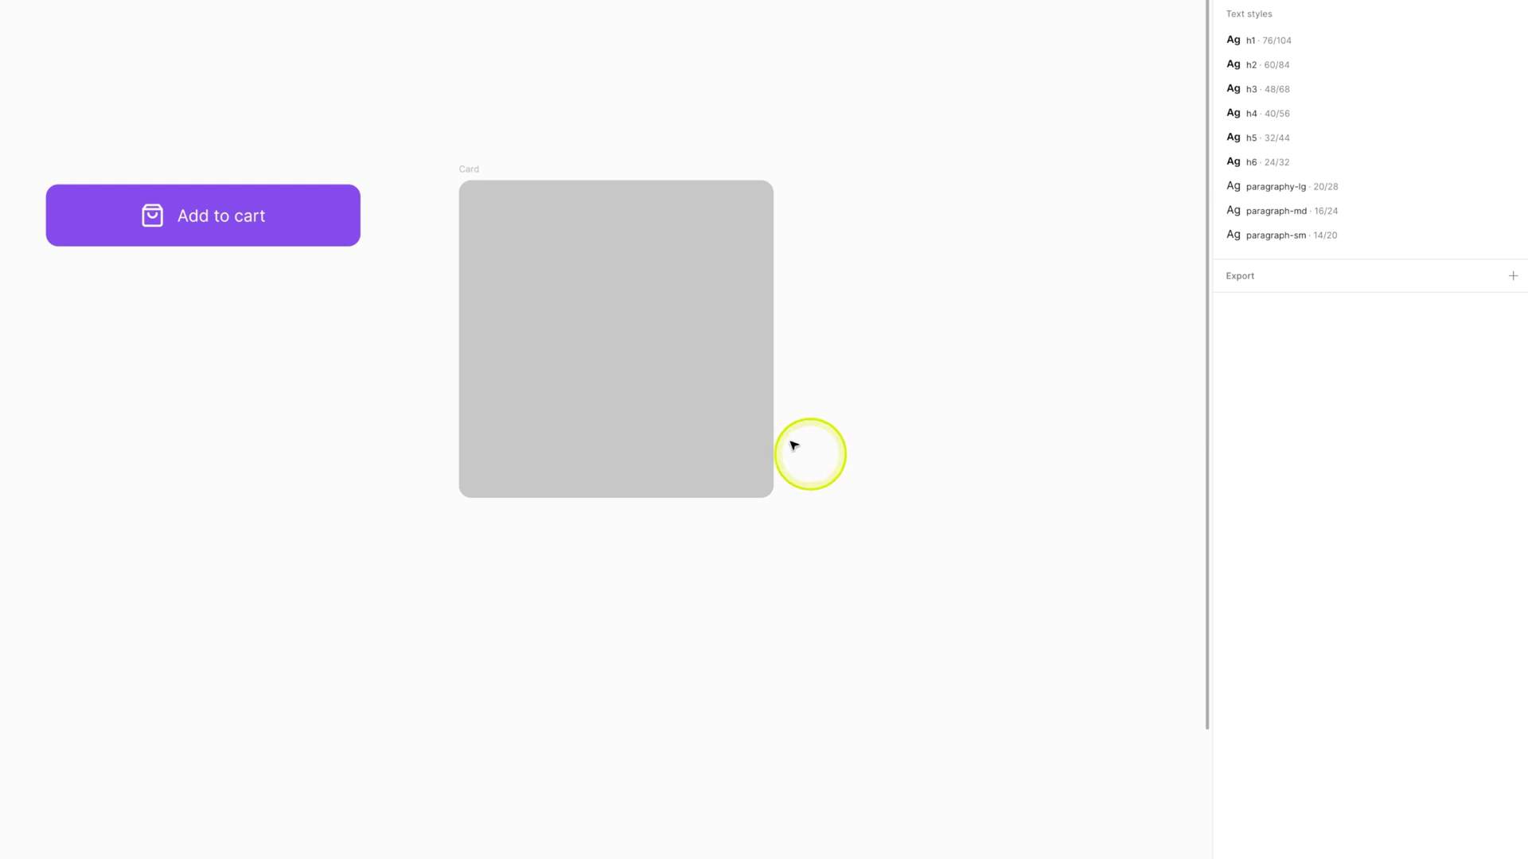
pyautogui.click(567, 312)
pyautogui.click(1236, 314)
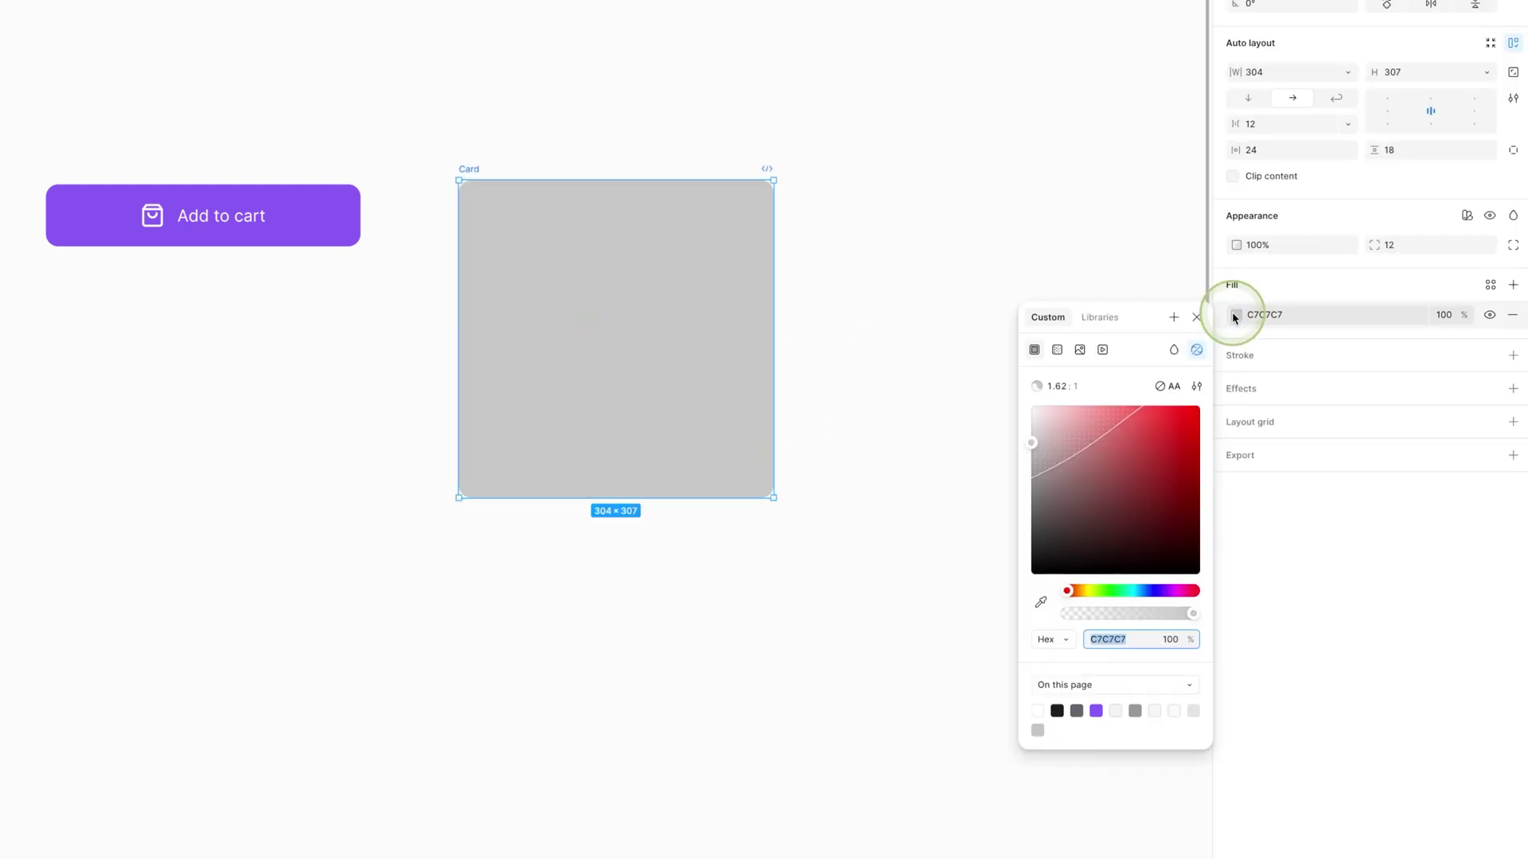
pyautogui.click(1040, 603)
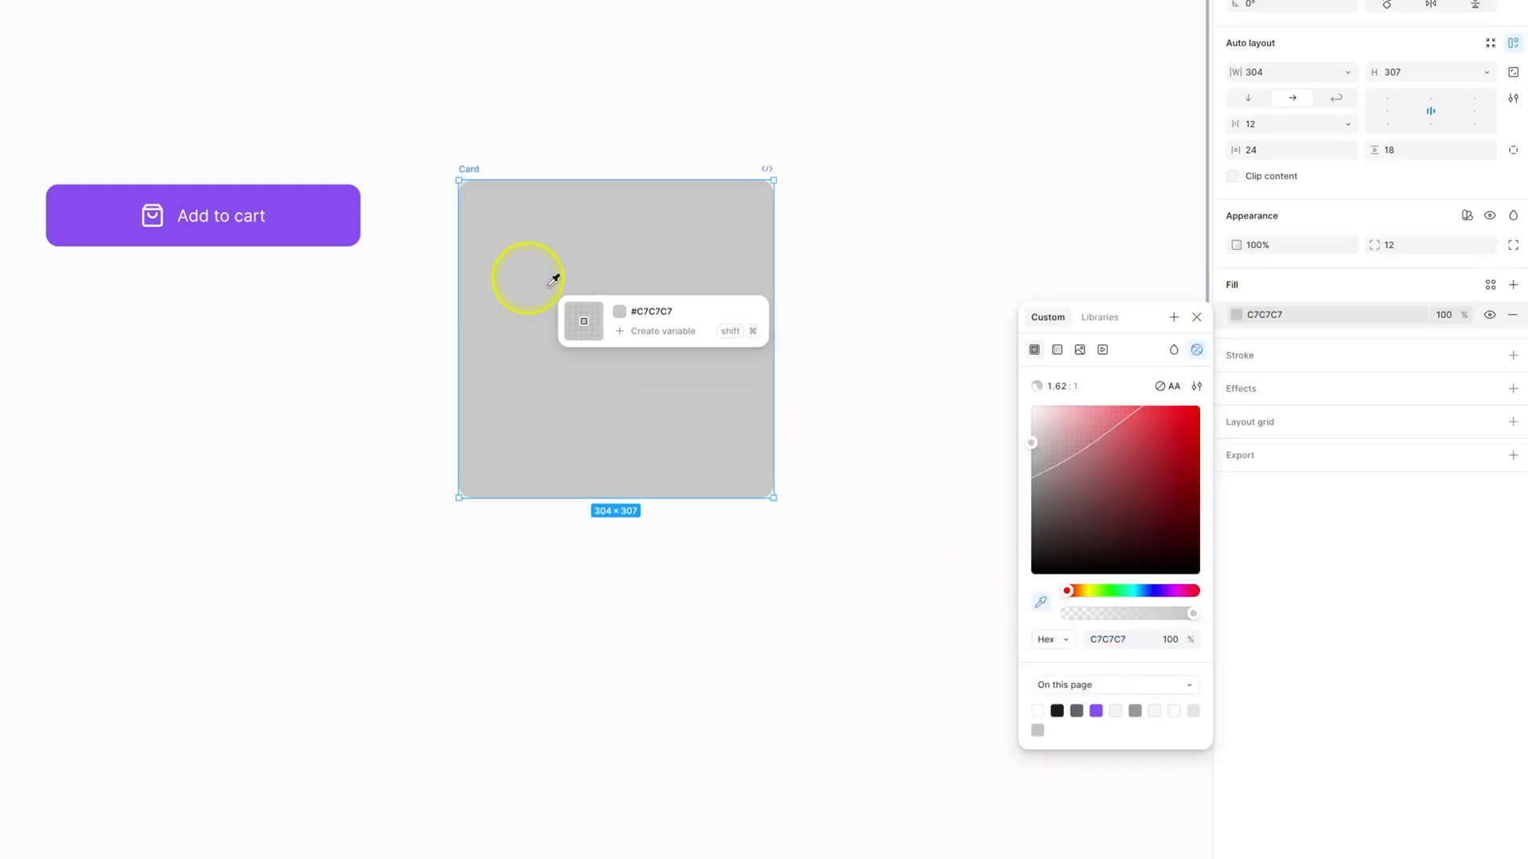
pyautogui.click(312, 201)
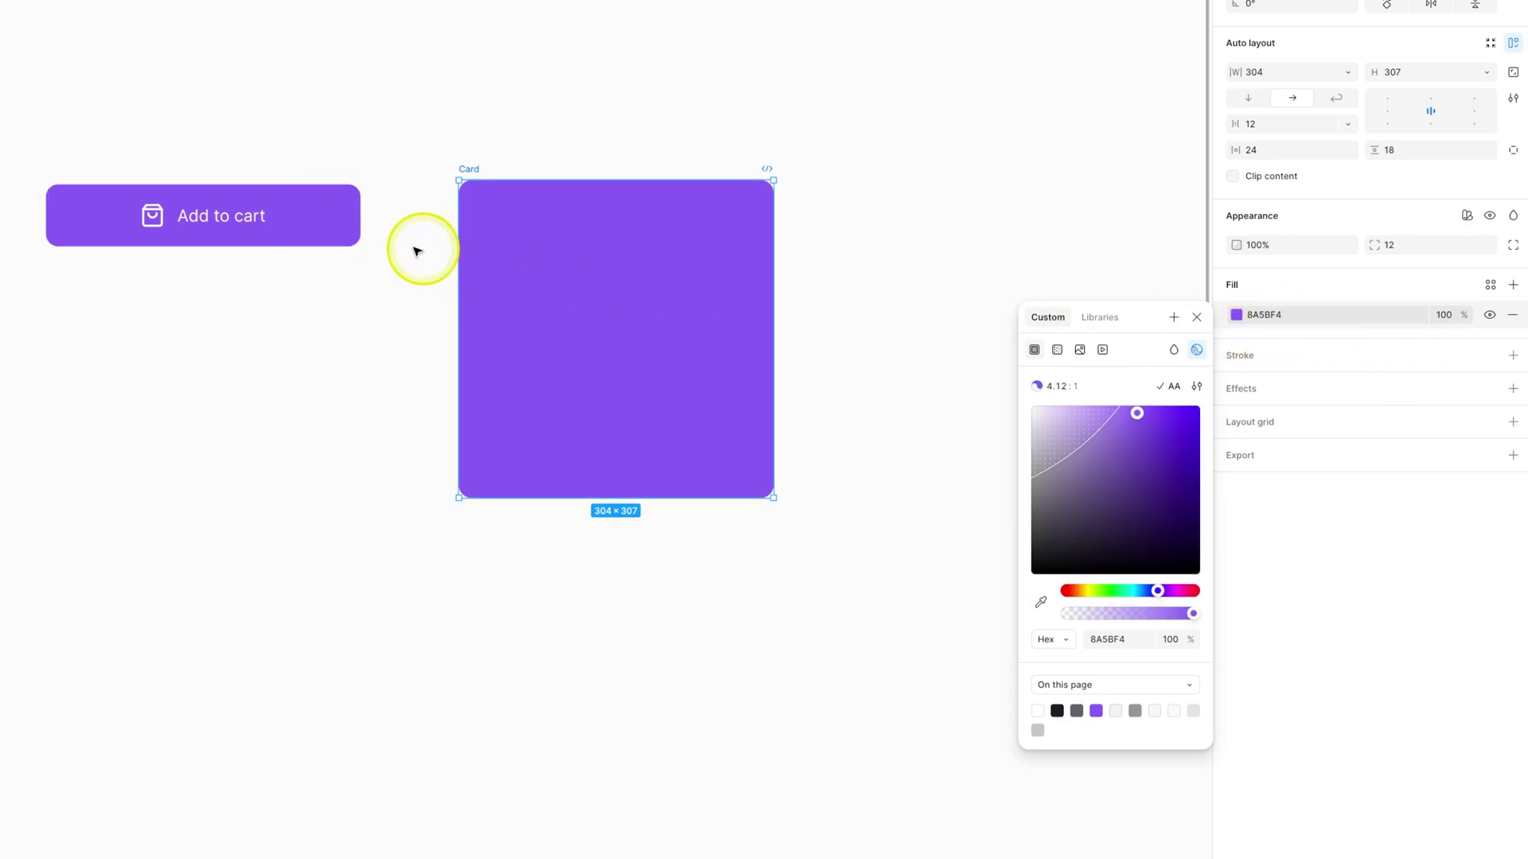
pyautogui.hotkey('ctrl', 'z')
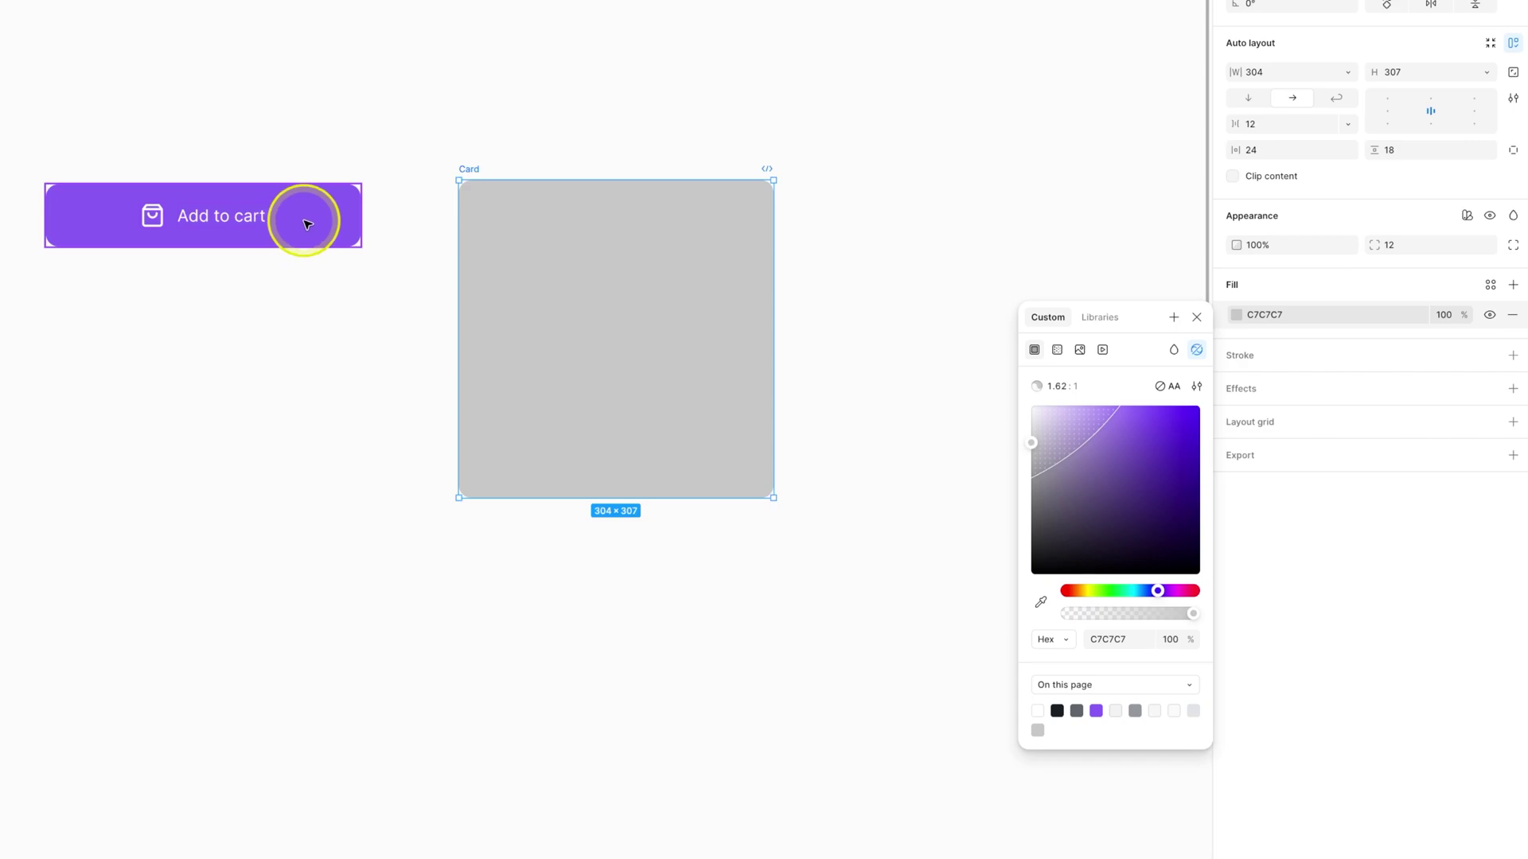
pyautogui.press('i')
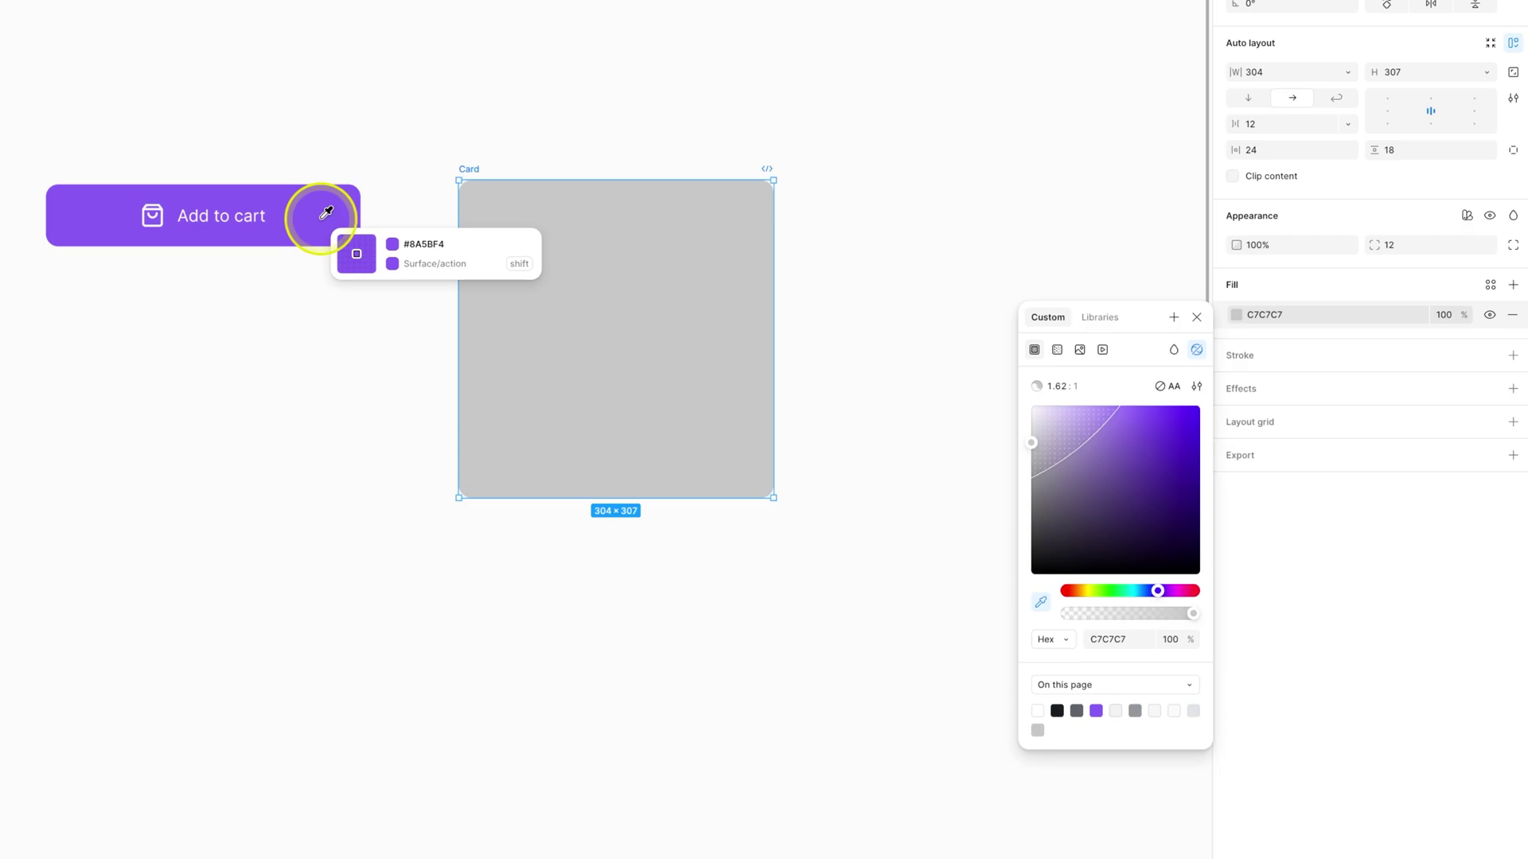
pyautogui.press('shift')
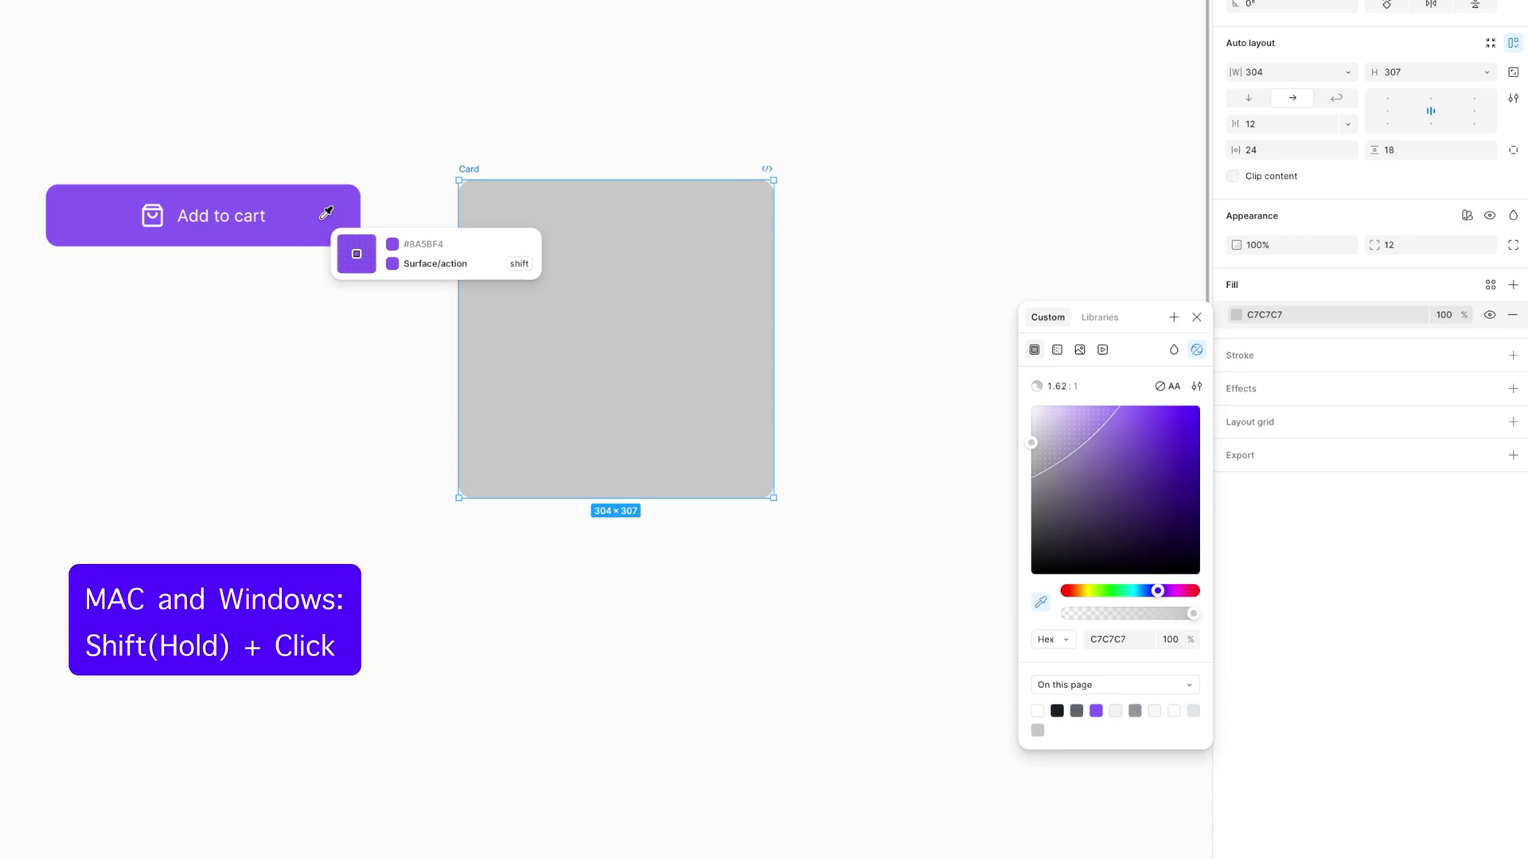
pyautogui.keyDown('shift'); pyautogui.click(322, 216); pyautogui.keyUp('shift')
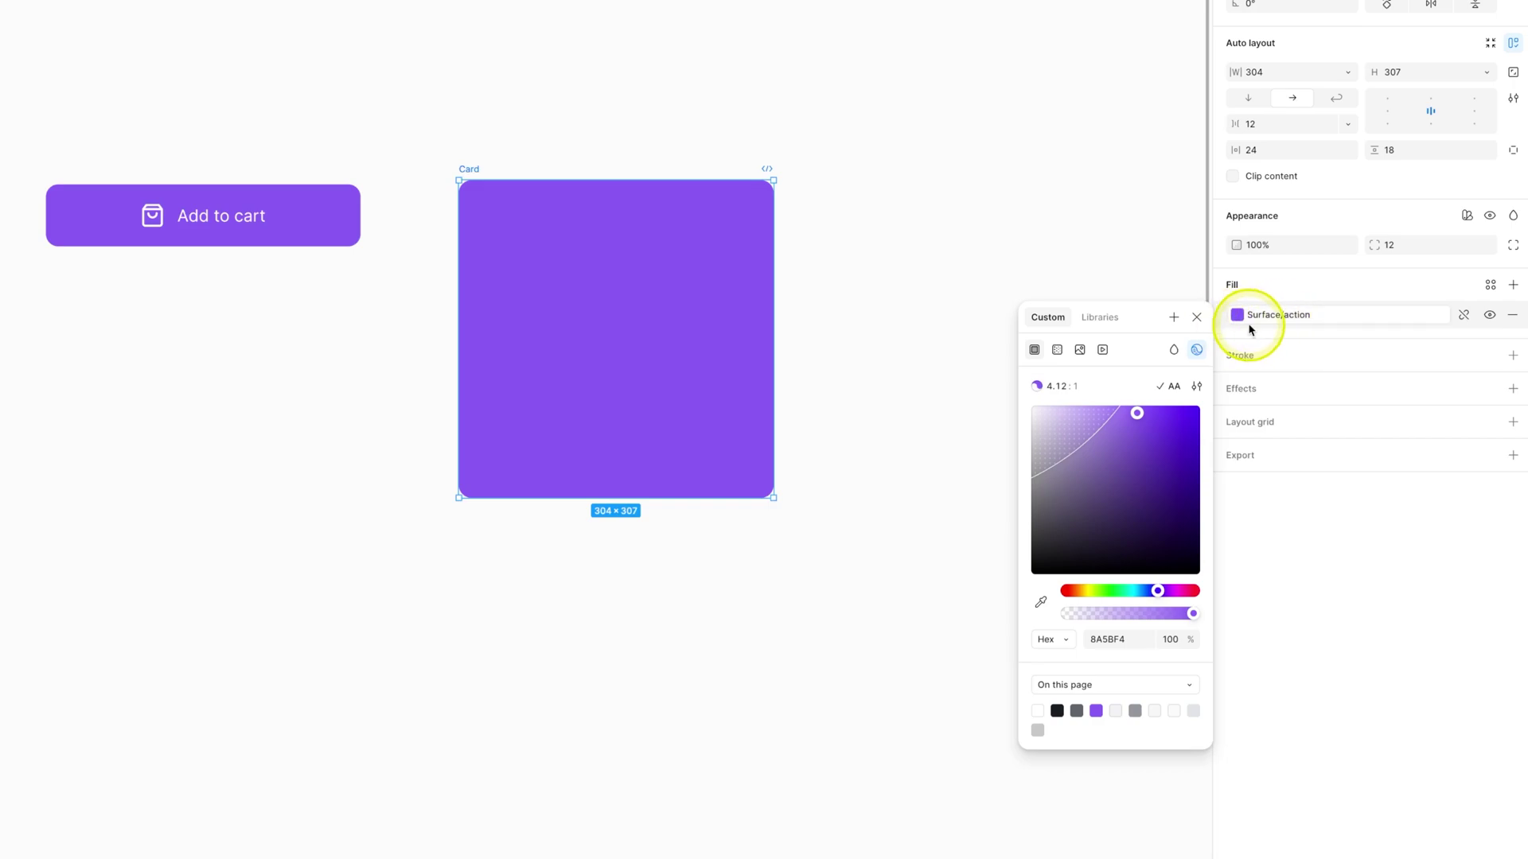
pyautogui.click(1196, 322)
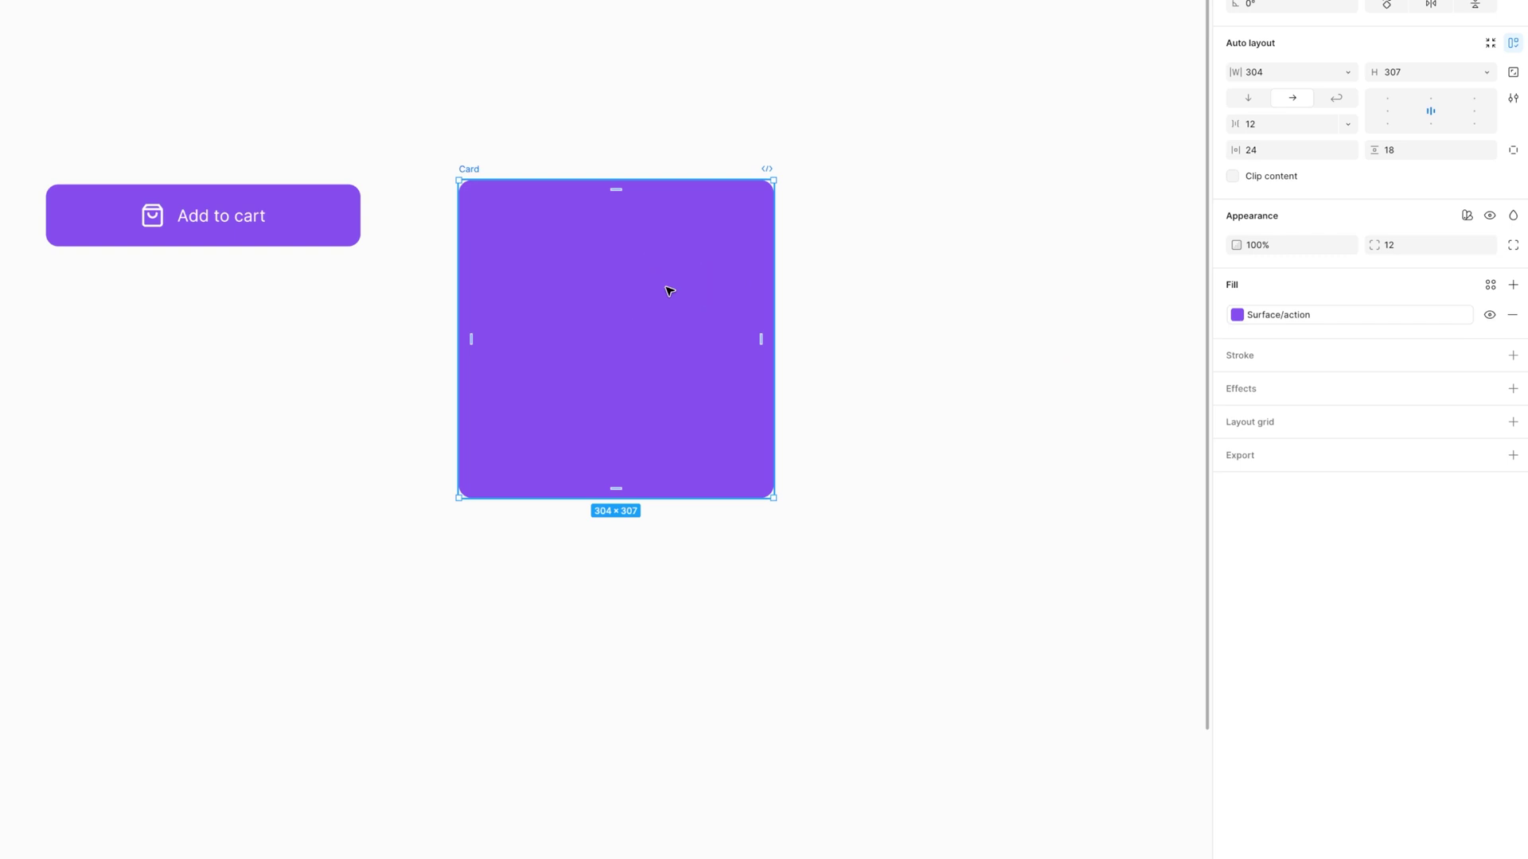
pyautogui.hotkey('ctrl', 'z')
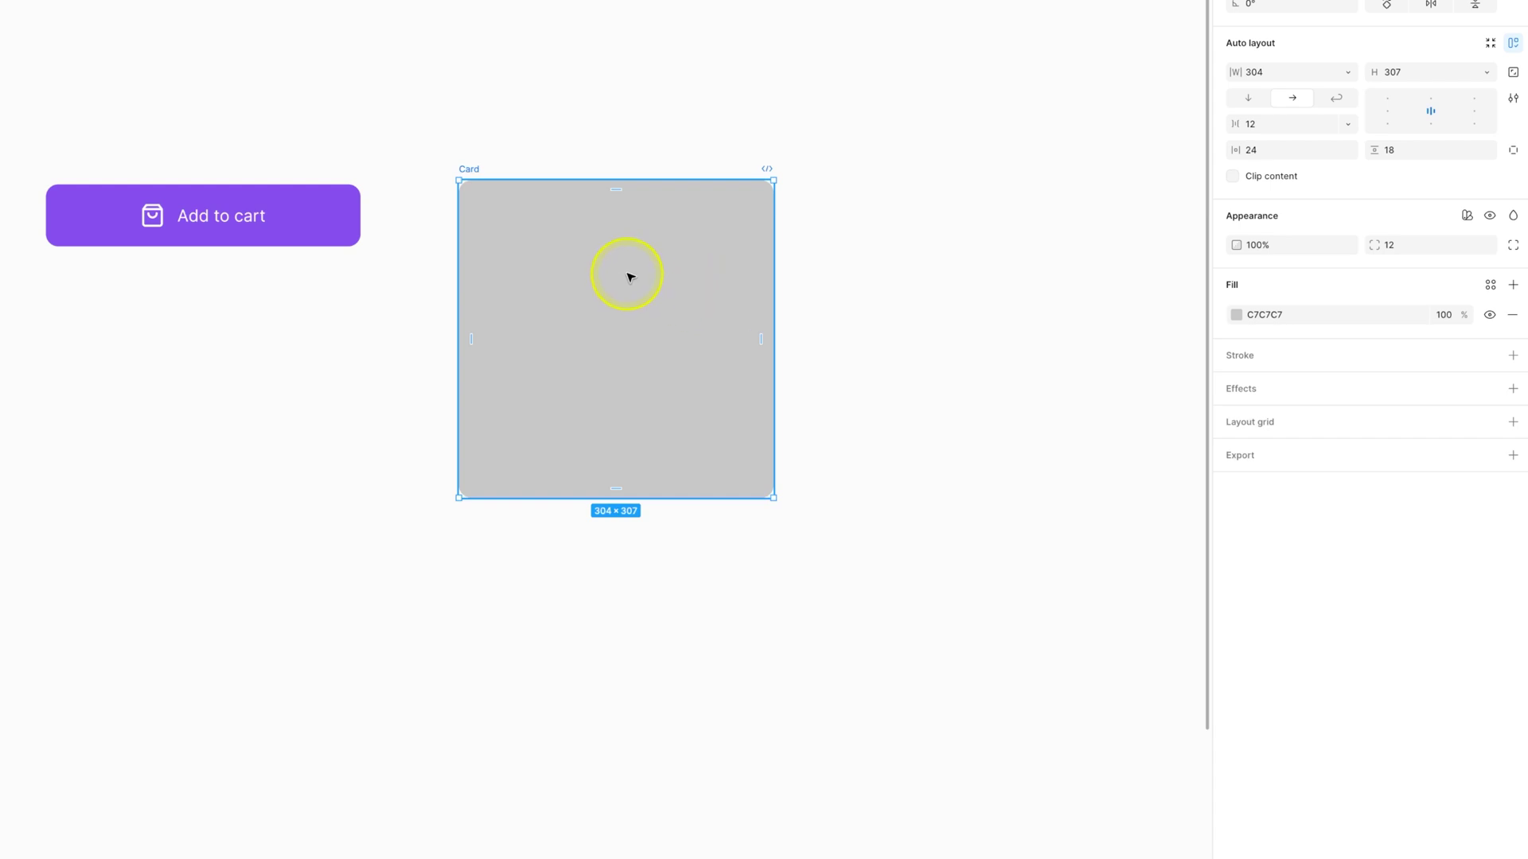
pyautogui.press('i')
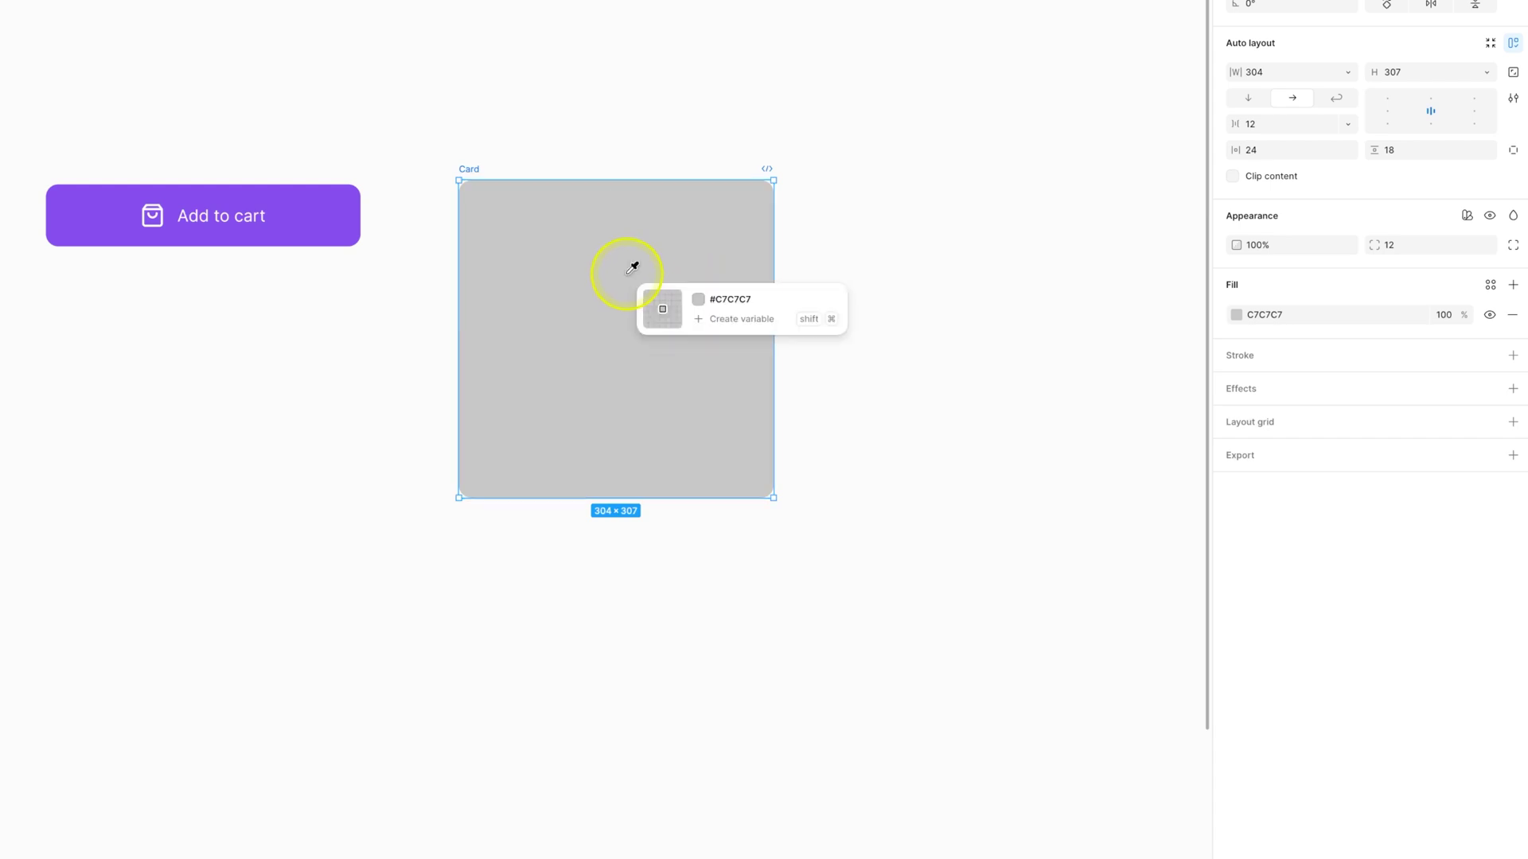
pyautogui.keyDown('shift'); pyautogui.keyDown('super'); pyautogui.click(697, 267); pyautogui.keyUp('super'); pyautogui.keyUp('shift')
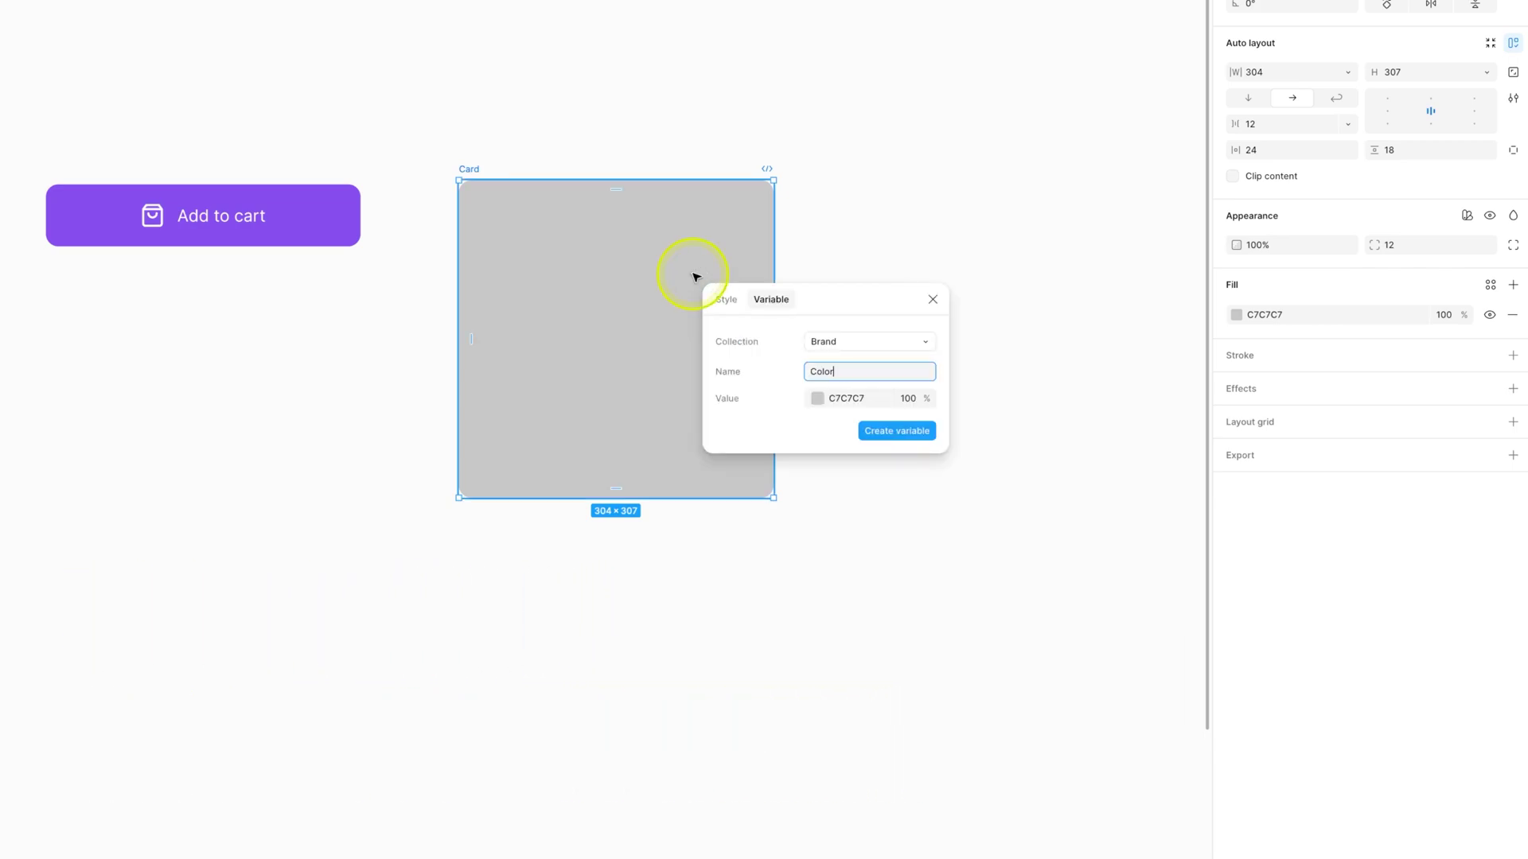
pyautogui.click(846, 351)
pyautogui.click(845, 343)
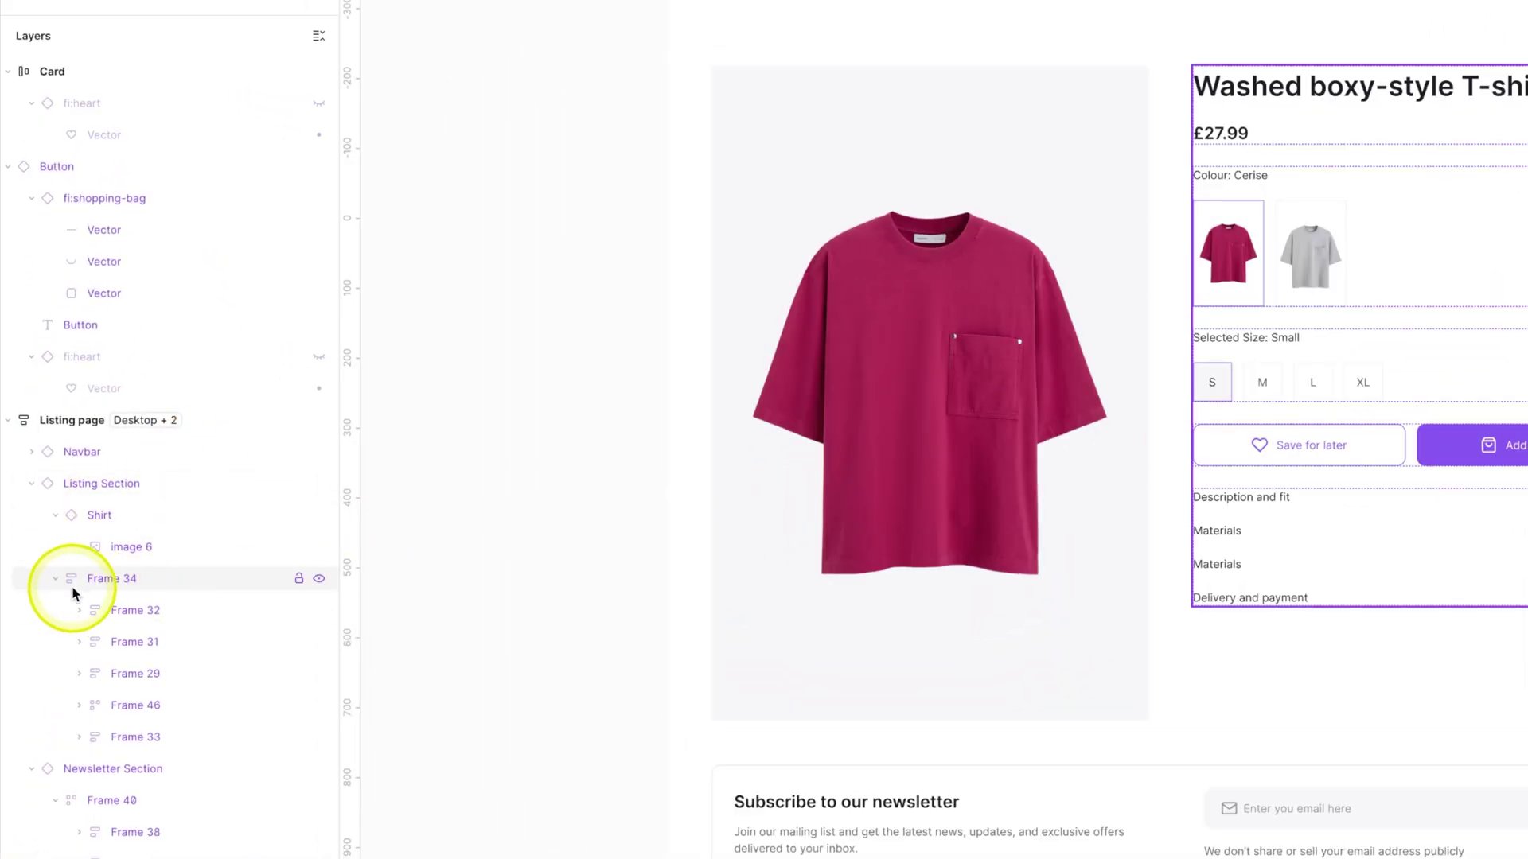
# - Collapse all layers to the top level, then expand only Listing page and its Navbar
pyautogui.click(55, 579)
pyautogui.click(31, 483)
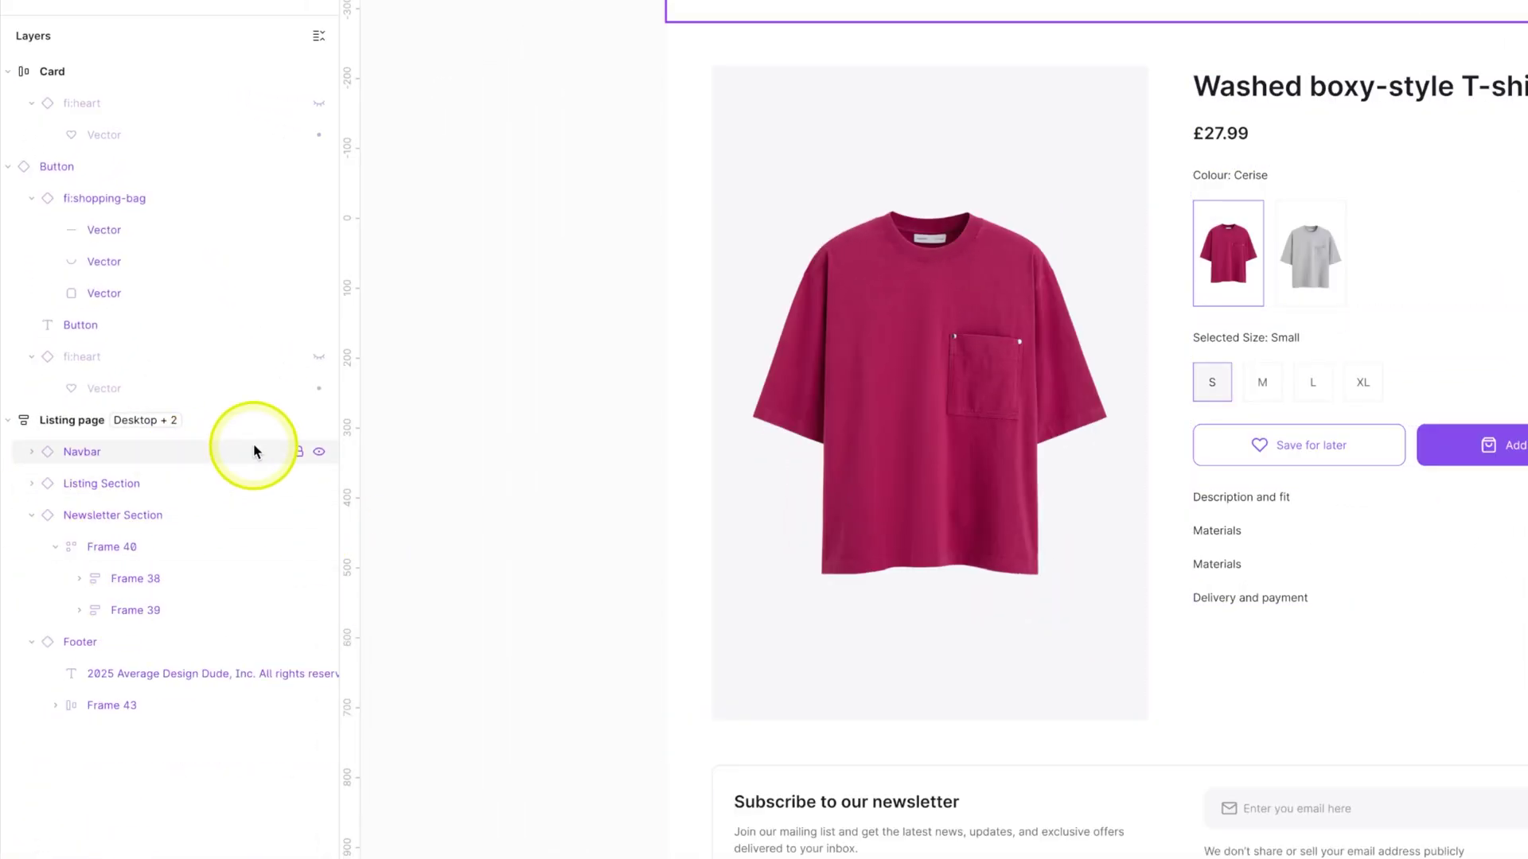
pyautogui.click(319, 36)
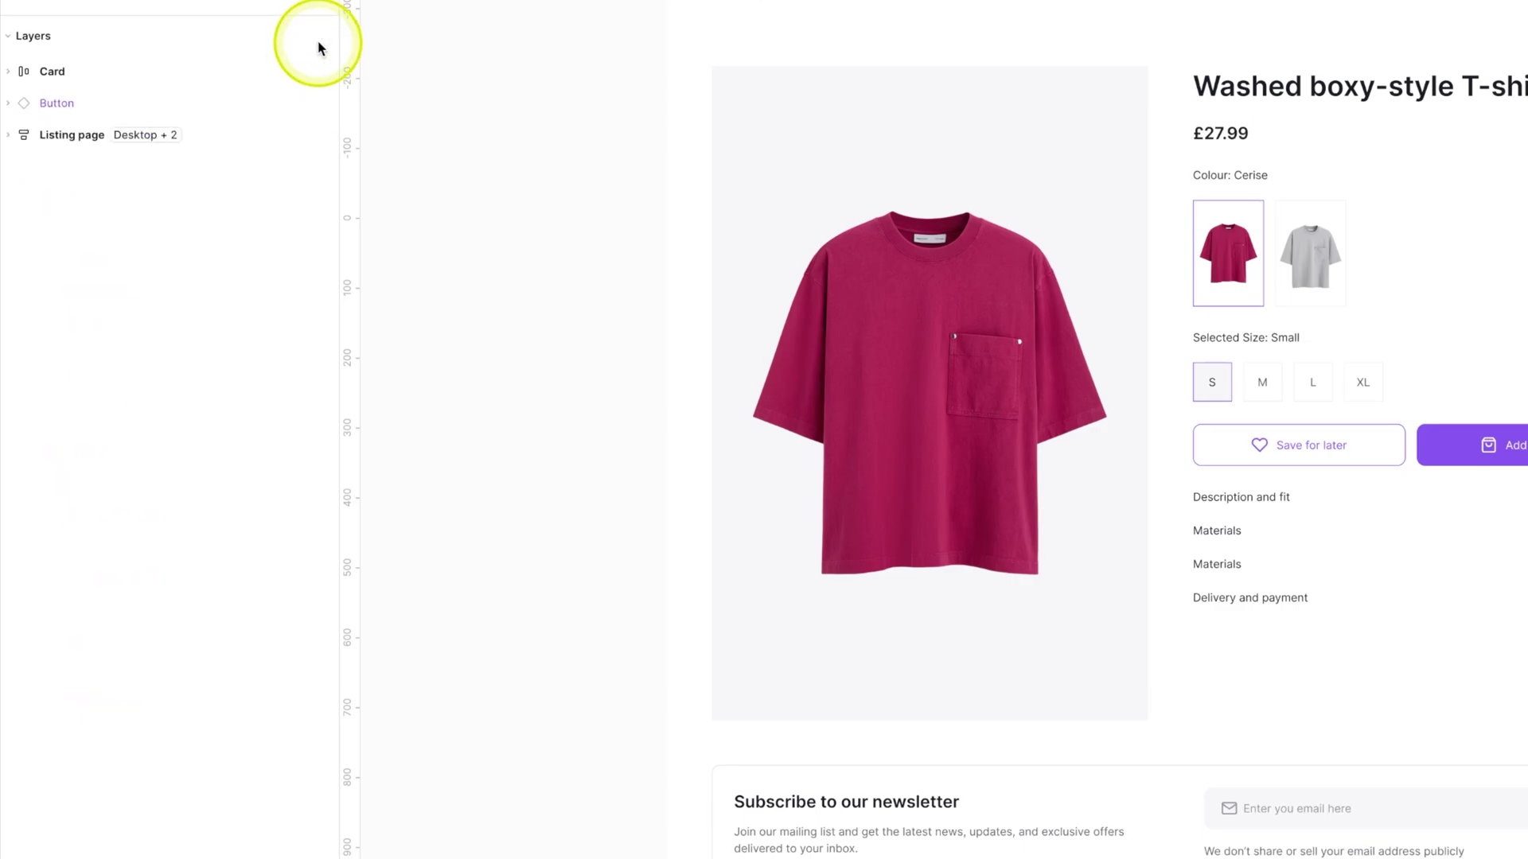
pyautogui.click(8, 134)
pyautogui.click(32, 166)
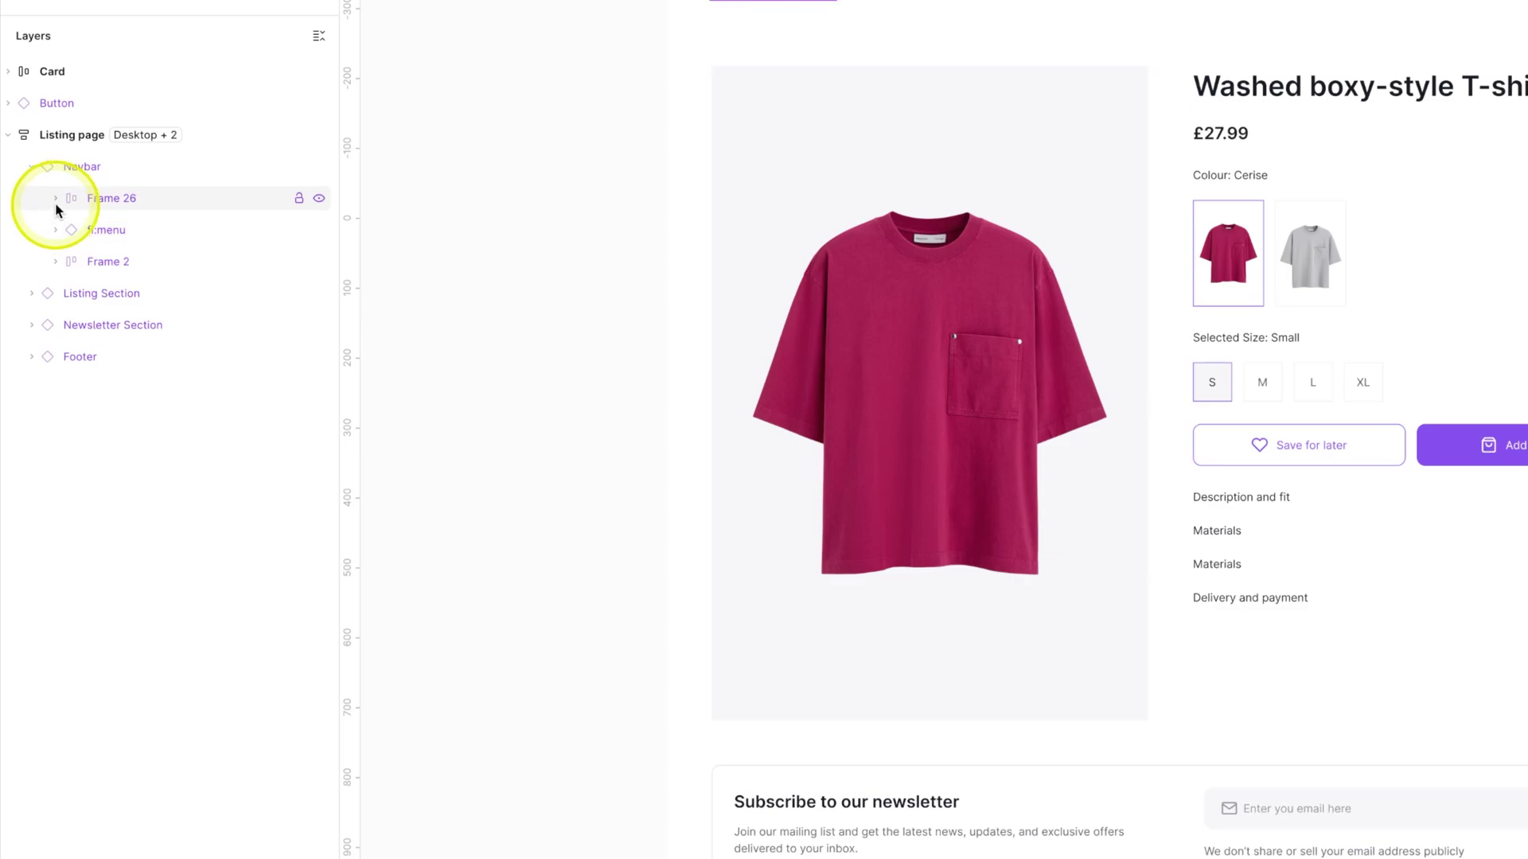
pyautogui.click(50, 199)
pyautogui.click(36, 285)
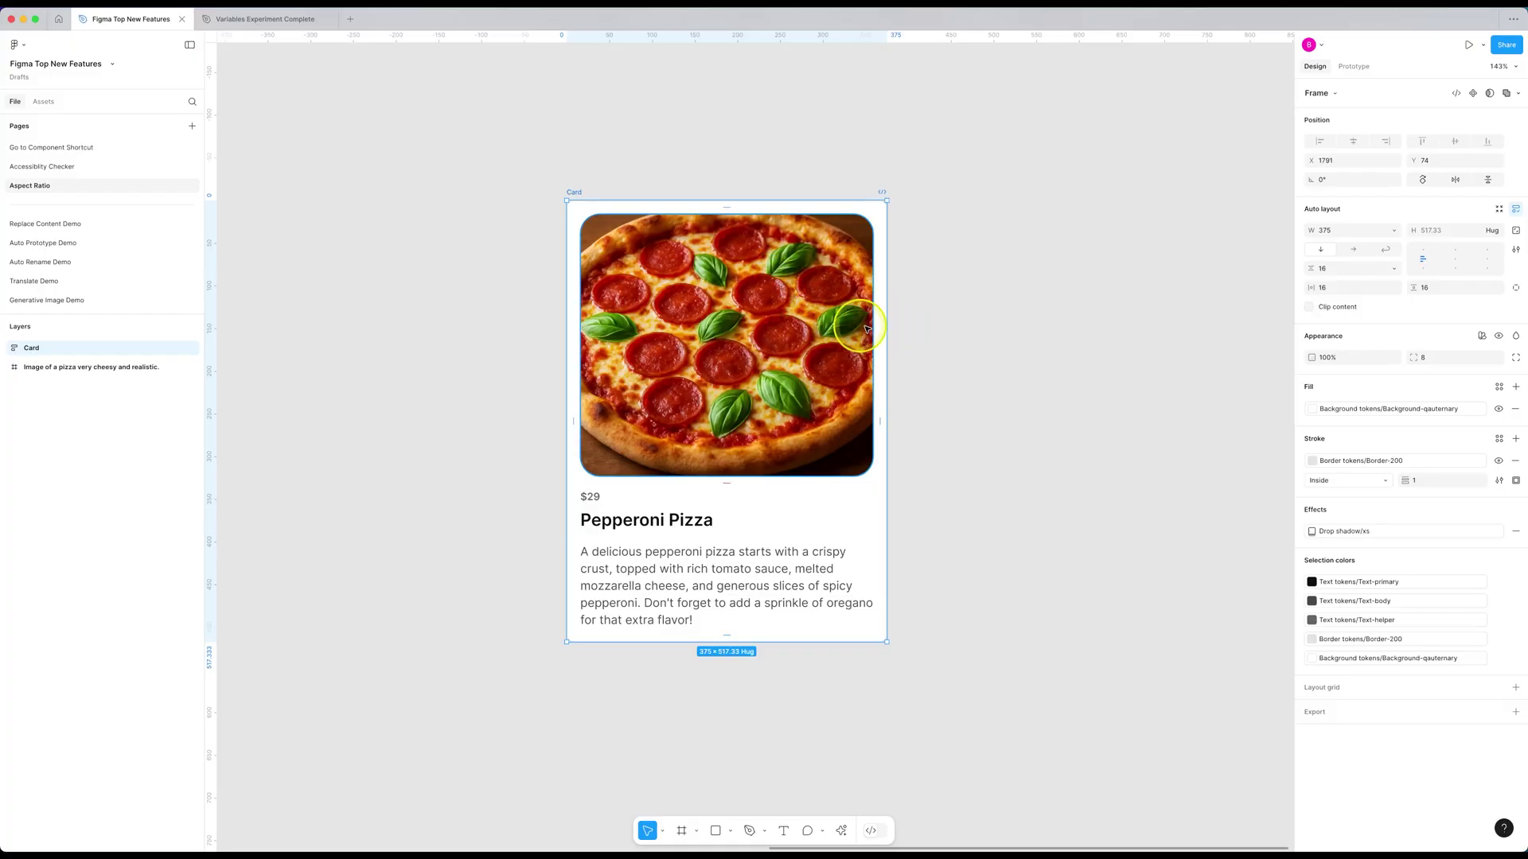
# - Resize the Pepperoni Pizza card to 583 and then about 294 wide, showing the unlocked image stretching
pyautogui.click(821, 323)
pyautogui.click(821, 323)
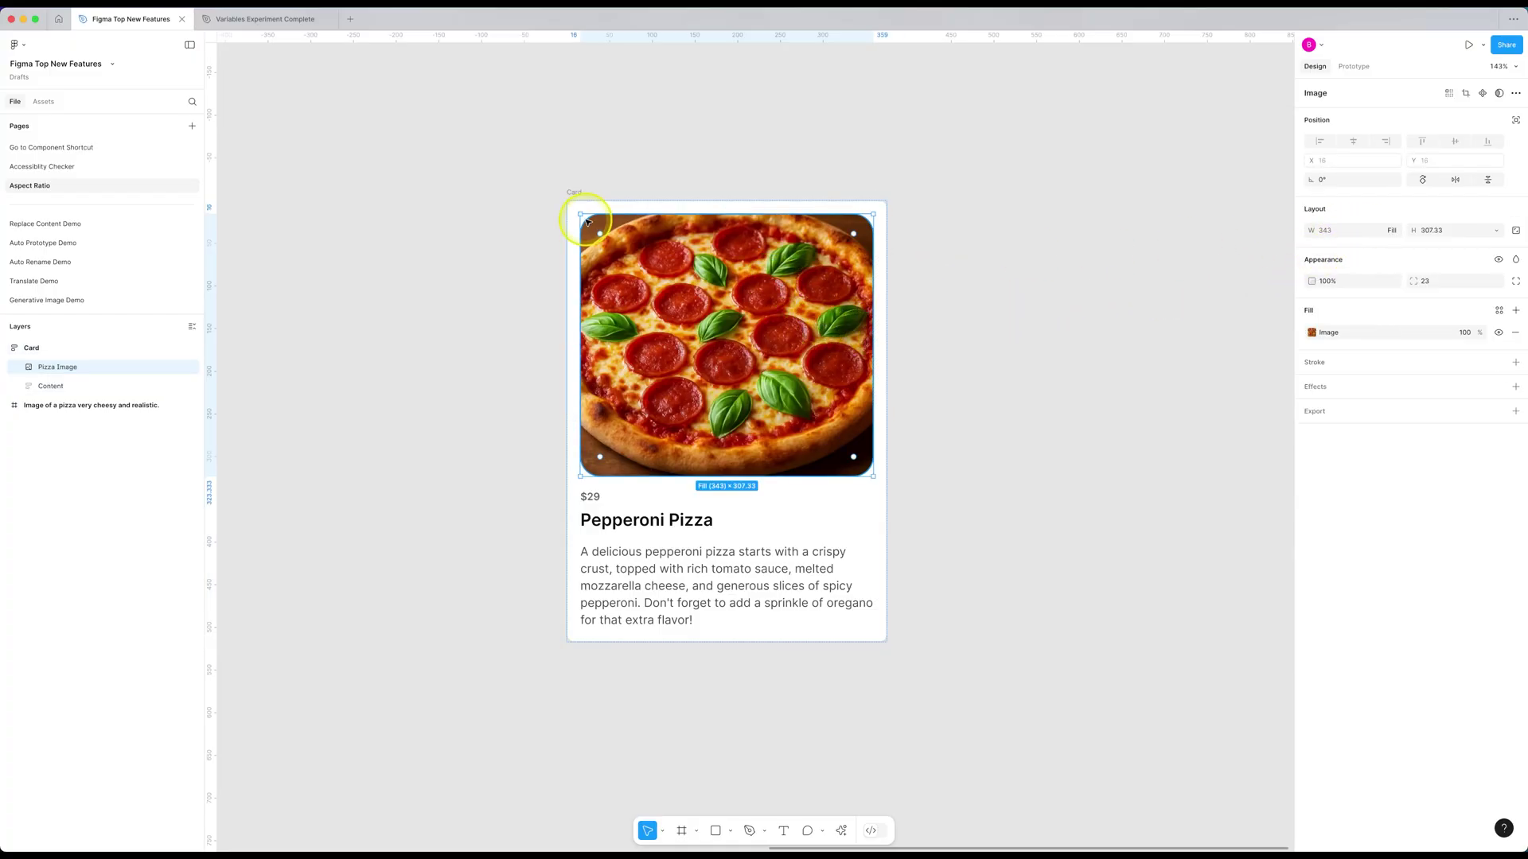
pyautogui.click(575, 193)
pyautogui.moveTo(885, 311); pyautogui.dragTo(1064, 309)
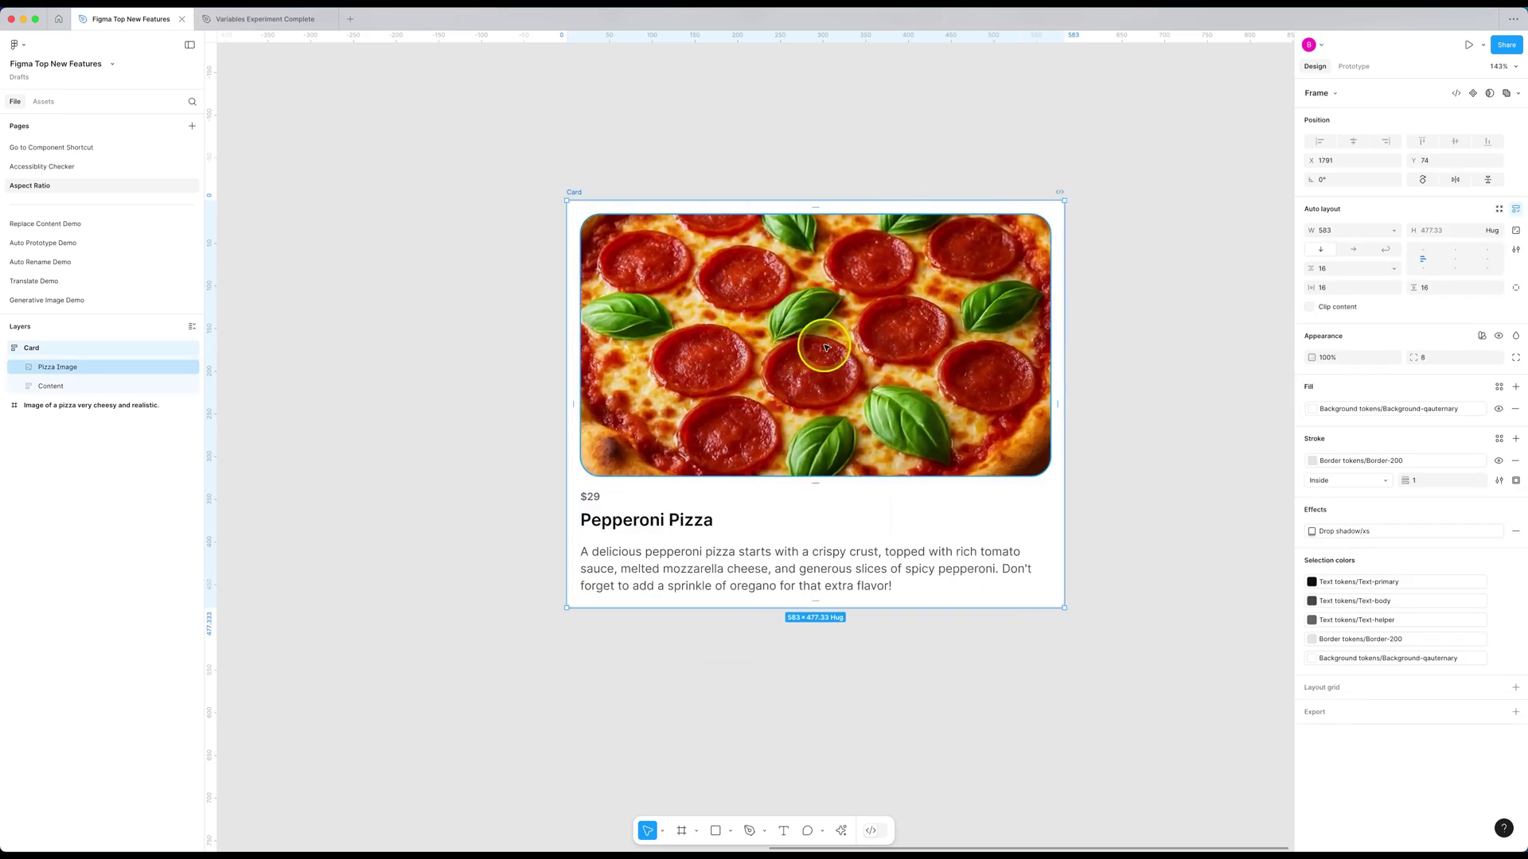
pyautogui.moveTo(1063, 389); pyautogui.dragTo(856, 392)
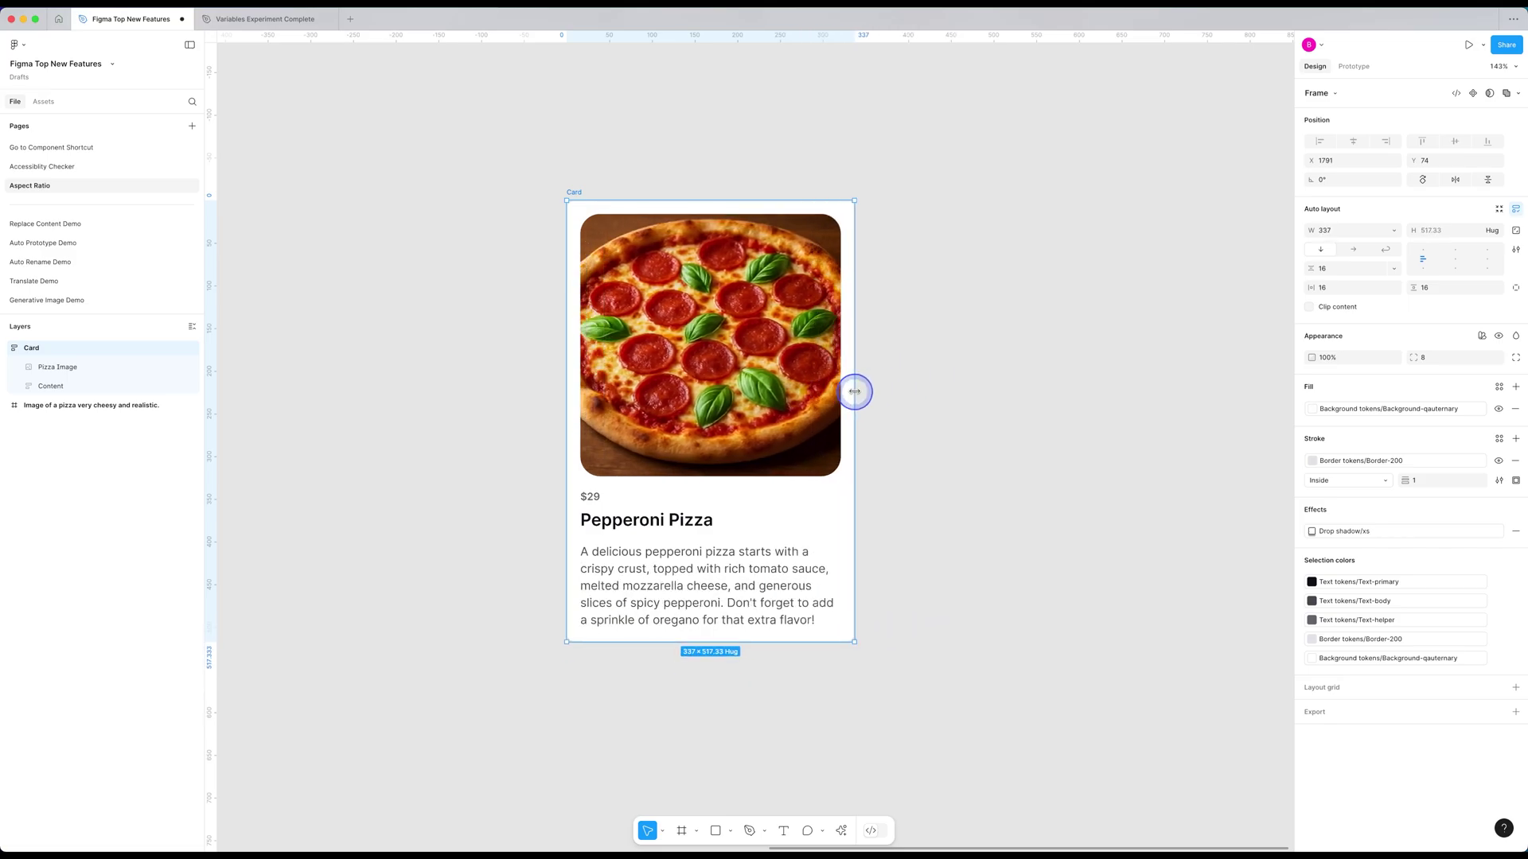
# - Lock the Pizza Image's aspect ratio and resize the card so the image scales proportionally
pyautogui.click(752, 344)
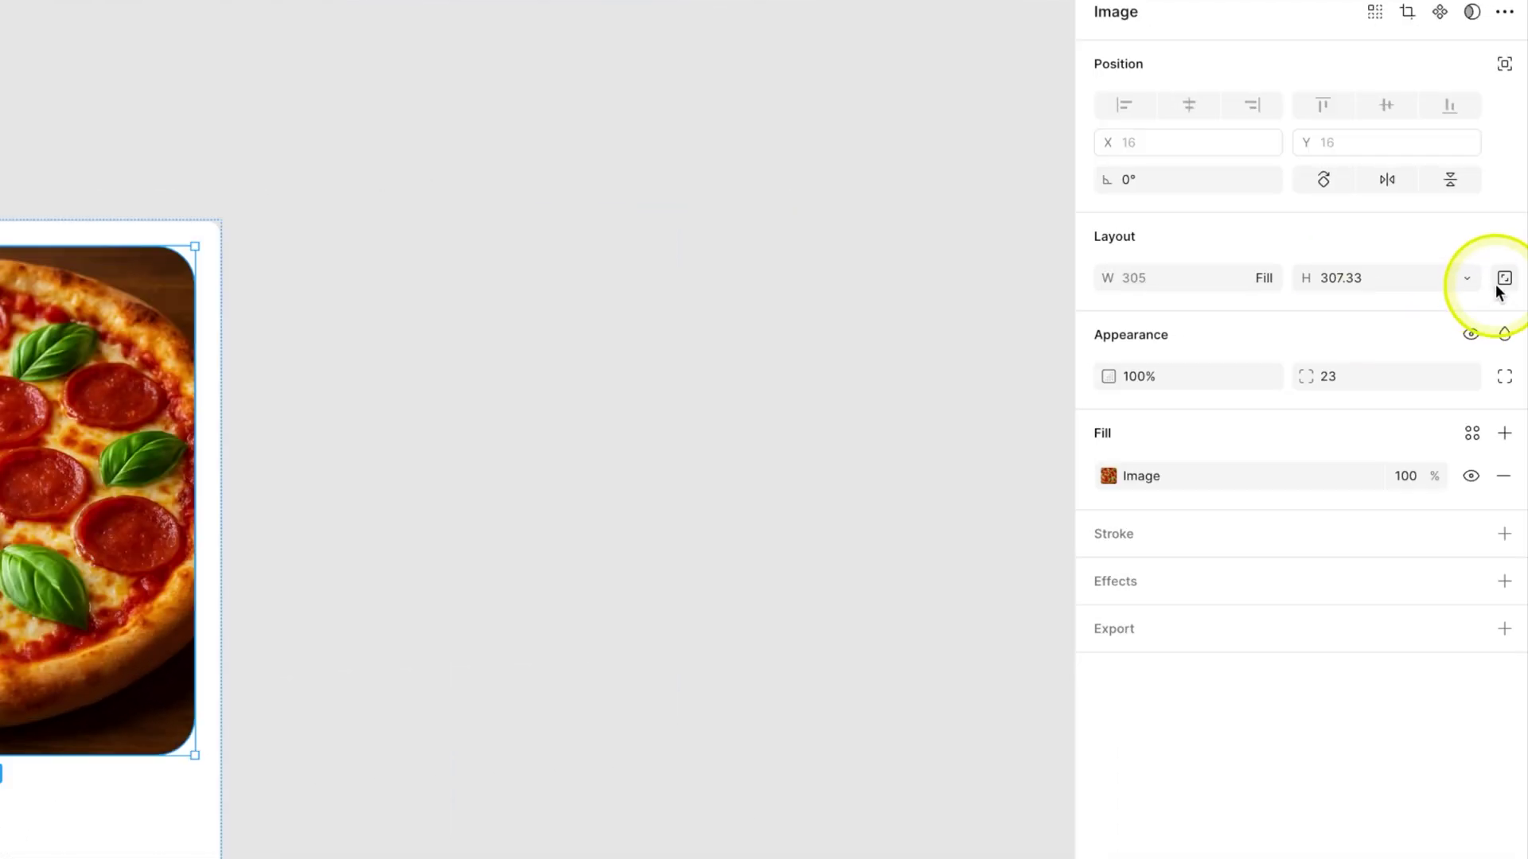
pyautogui.click(1499, 285)
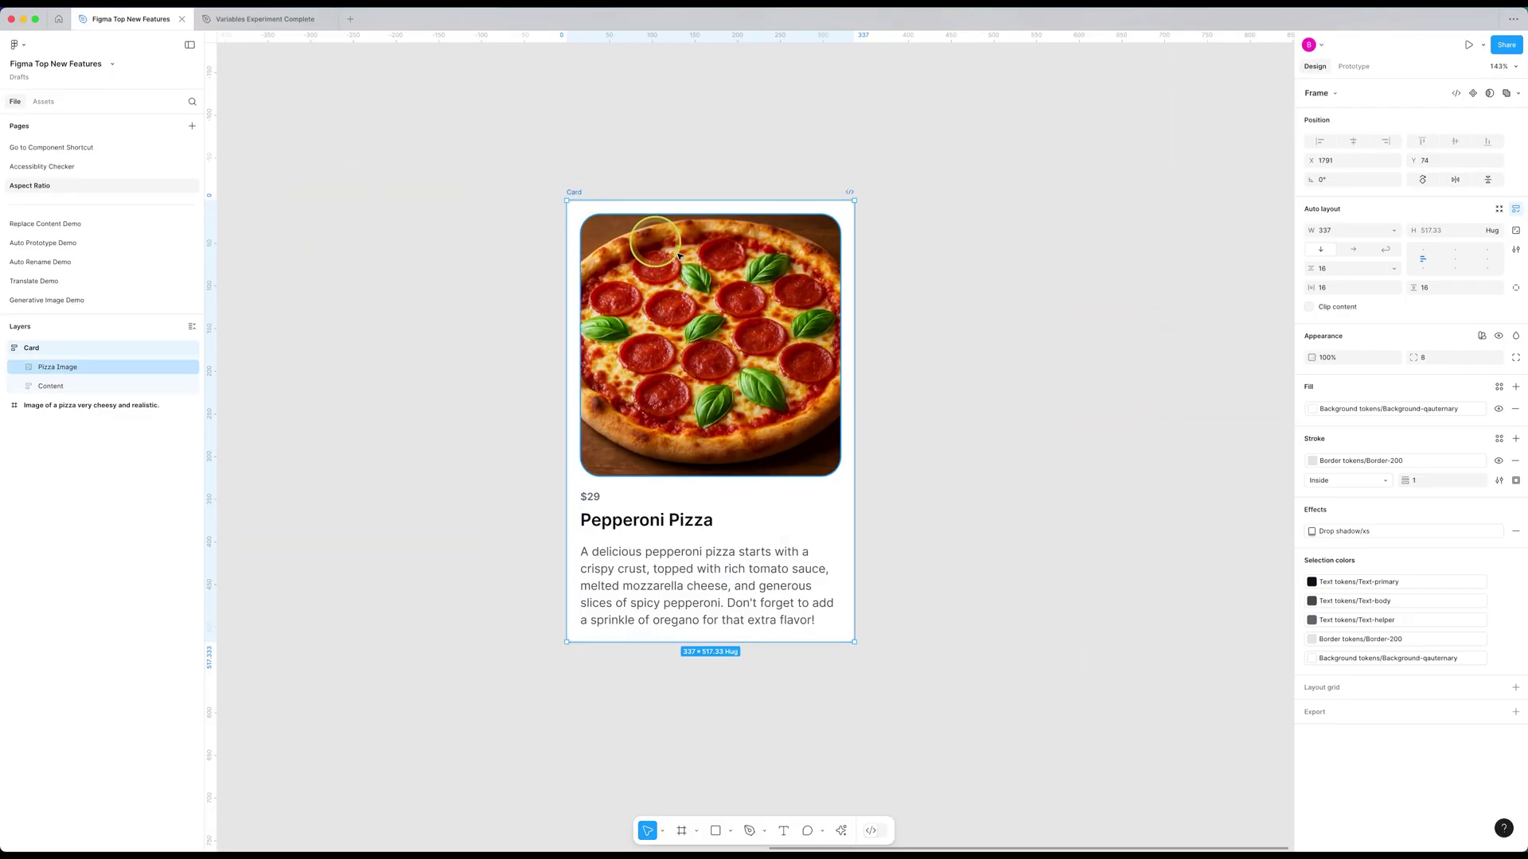
pyautogui.click(218, 492)
pyautogui.moveTo(852, 340)
pyautogui.mouseDown()
pyautogui.moveTo(1067, 358)
pyautogui.moveTo(781, 331)
pyautogui.moveTo(978, 355)
pyautogui.moveTo(787, 343)
pyautogui.moveTo(947, 355)
pyautogui.moveTo(852, 348)
pyautogui.mouseUp()
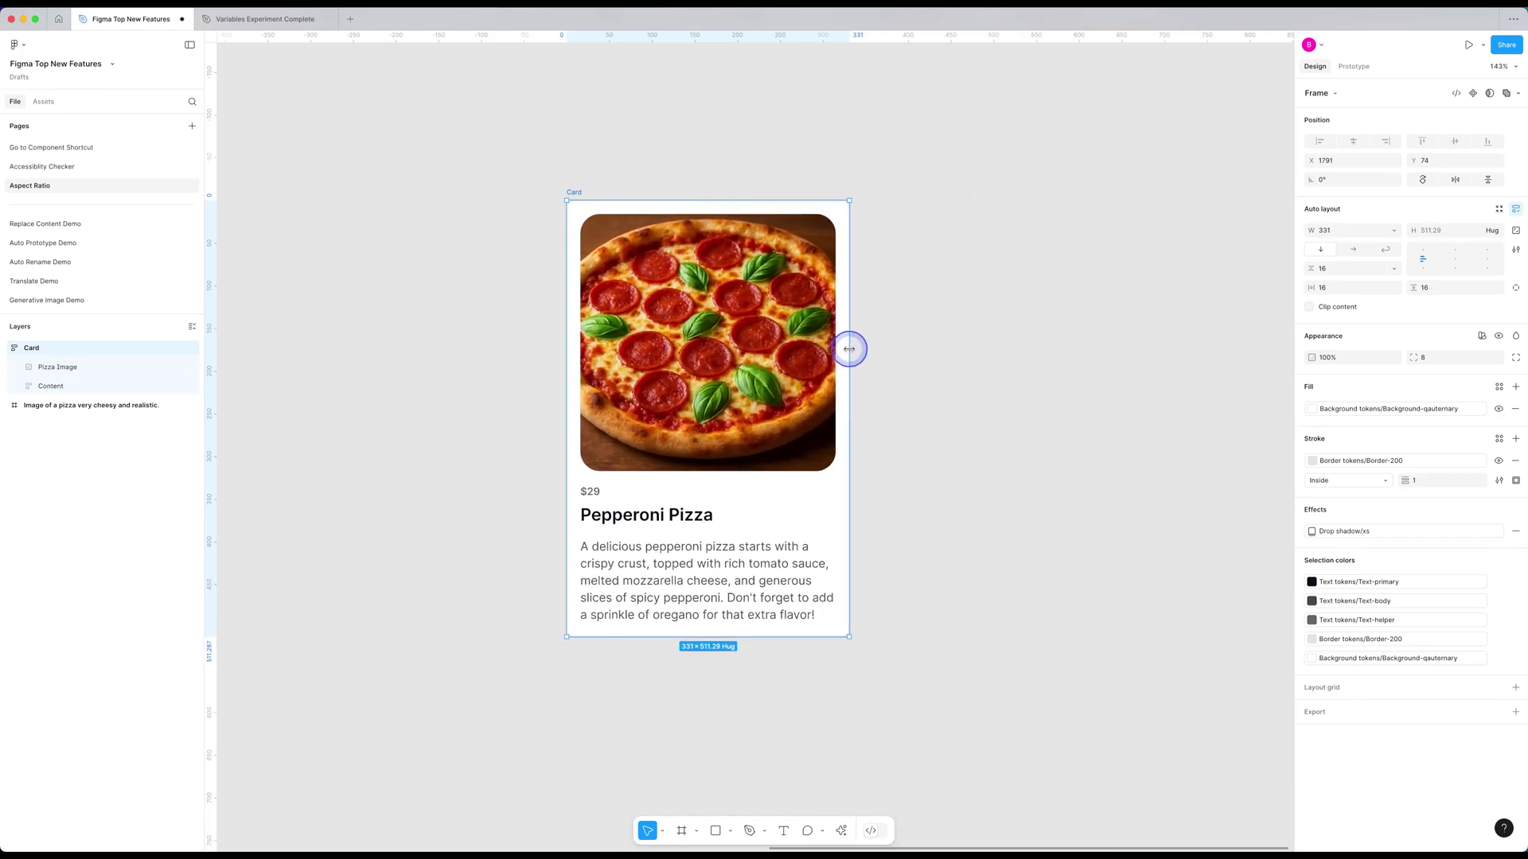
# - Make two duplicates of the pizza card and wrap all three in an auto-layout frame
pyautogui.scroll(-3, 502, 358)
pyautogui.moveTo(639, 350); pyautogui.dragTo(848, 350)
pyautogui.hotkey('ctrl', 'd')
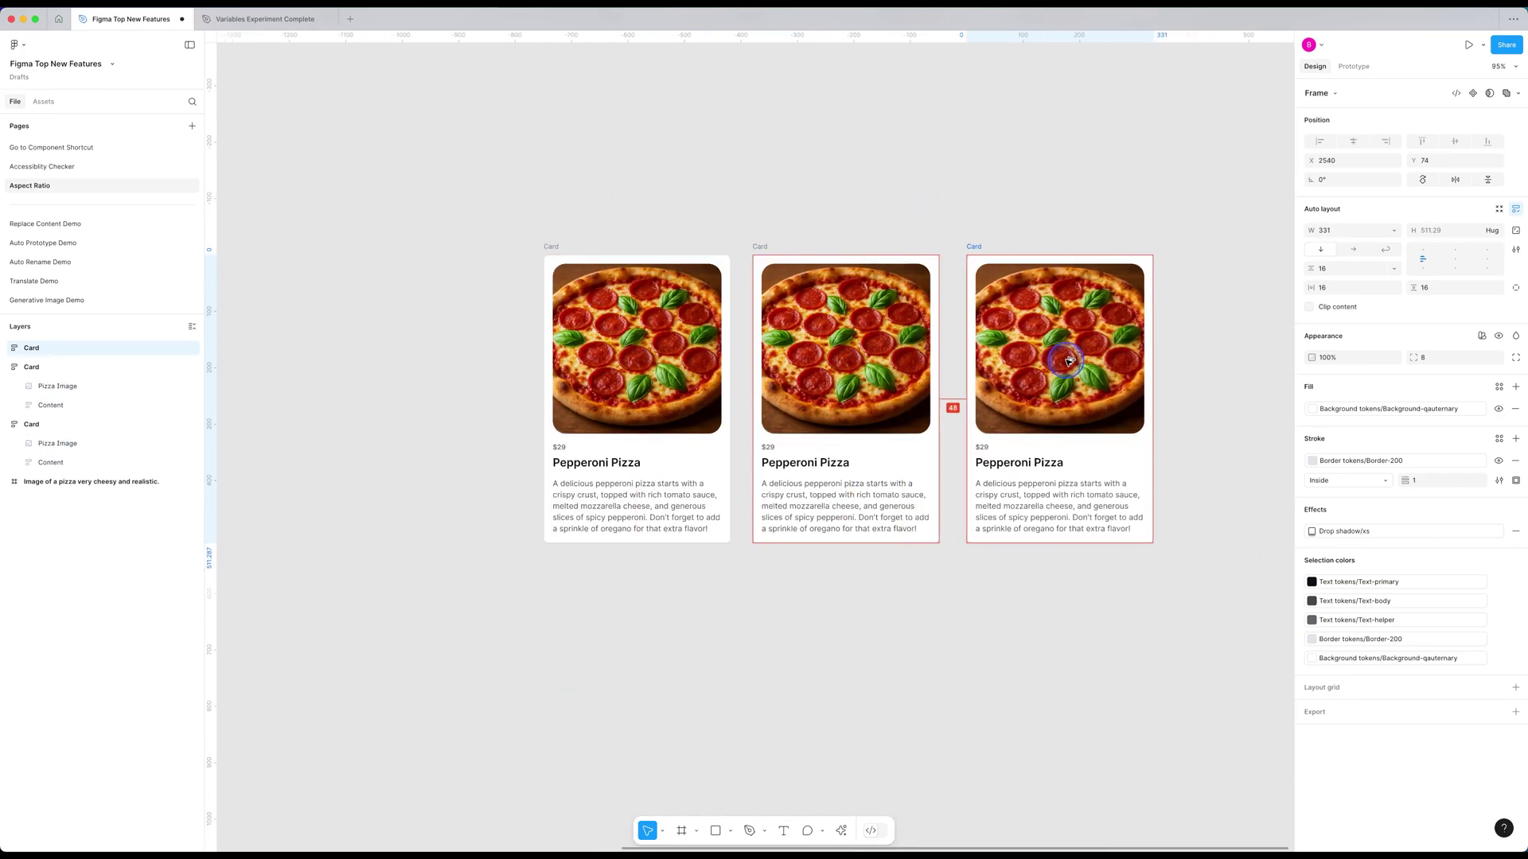
pyautogui.moveTo(1225, 214); pyautogui.dragTo(529, 580)
pyautogui.hotkey('shift', 'a')
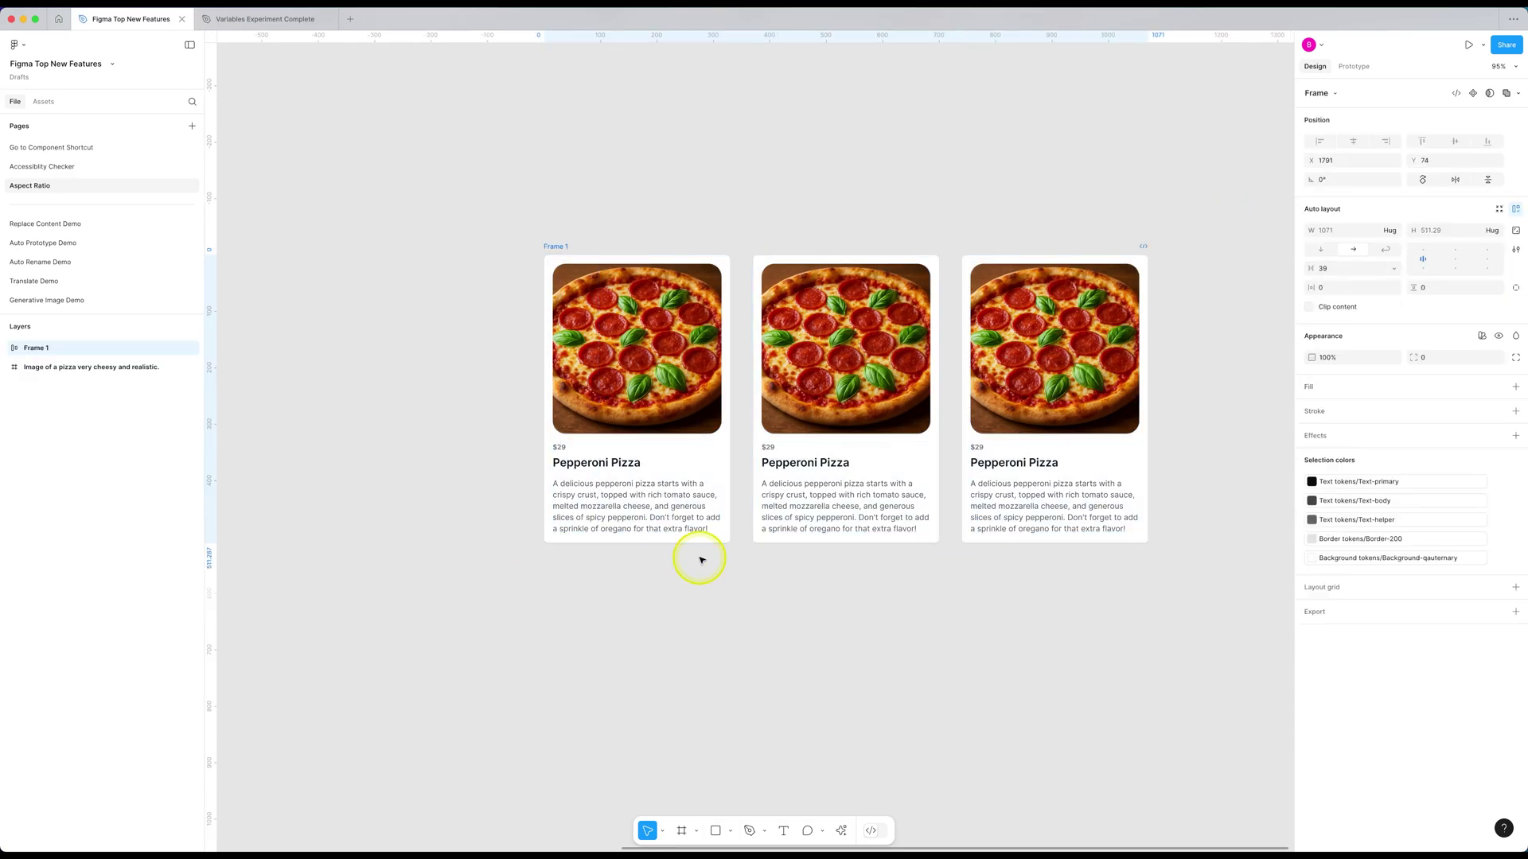
# - Set Frame 1's width to Fixed and narrow it so the pizza images shrink proportionally
pyautogui.click(1393, 230)
pyautogui.click(1344, 267)
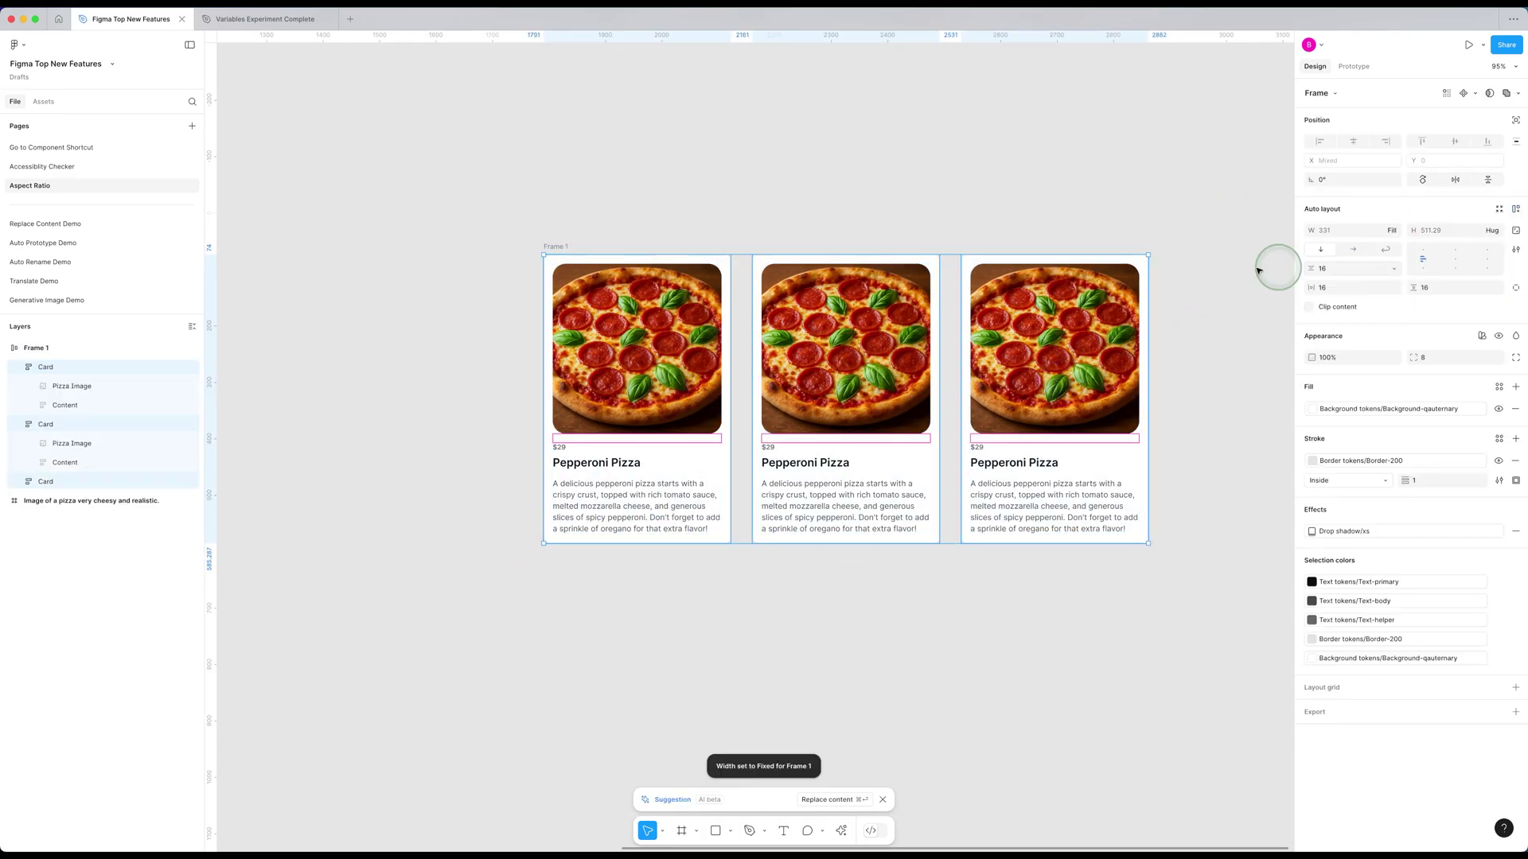
pyautogui.click(566, 246)
pyautogui.moveTo(1150, 342); pyautogui.dragTo(1077, 386)
pyautogui.click(913, 576)
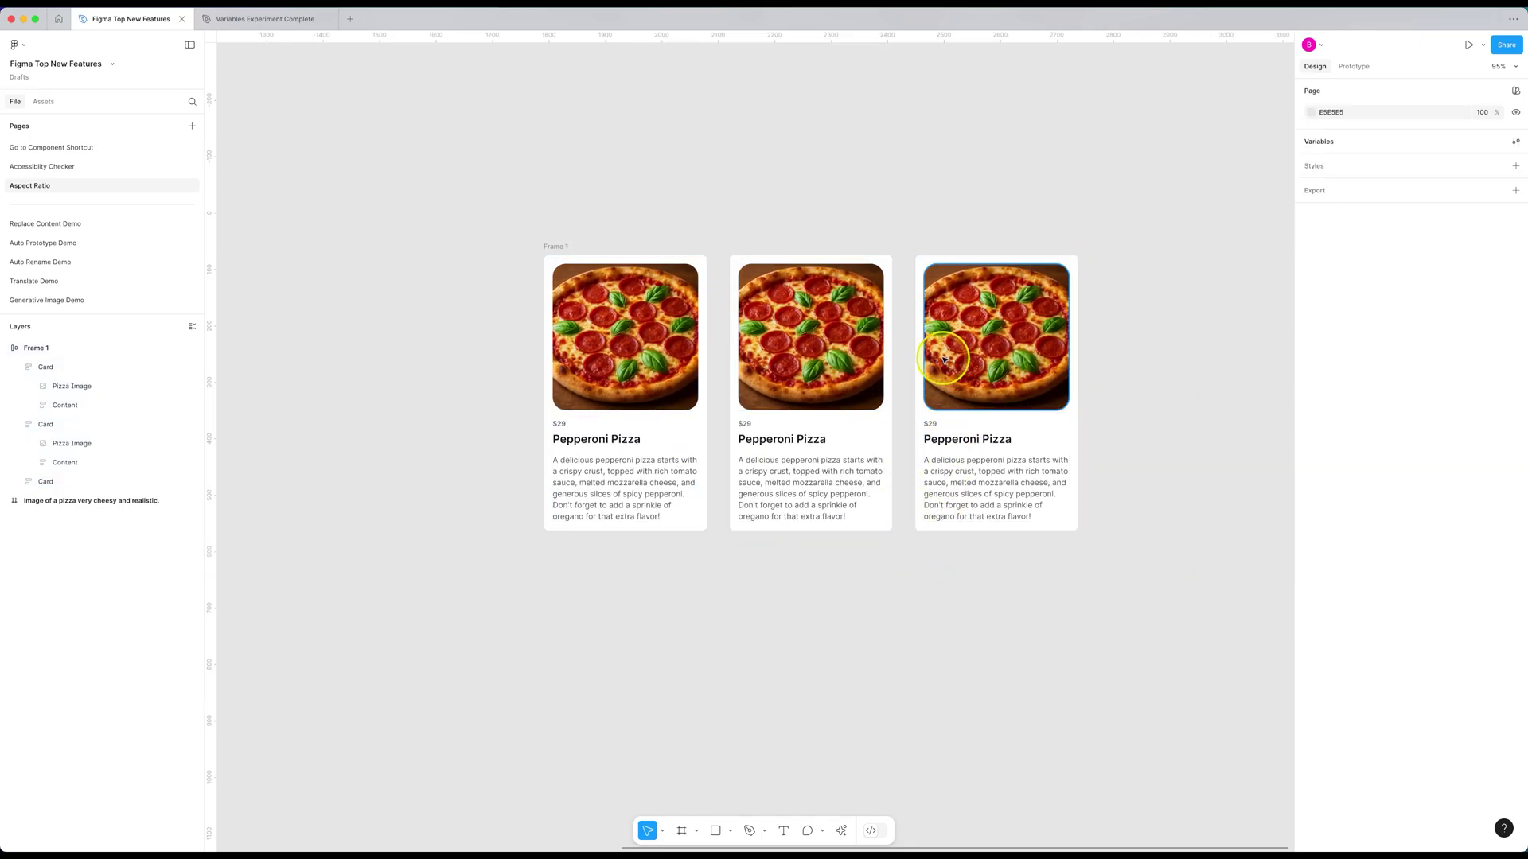
pyautogui.scroll(2, 915, 573)
pyautogui.scroll(2, 786, 604)
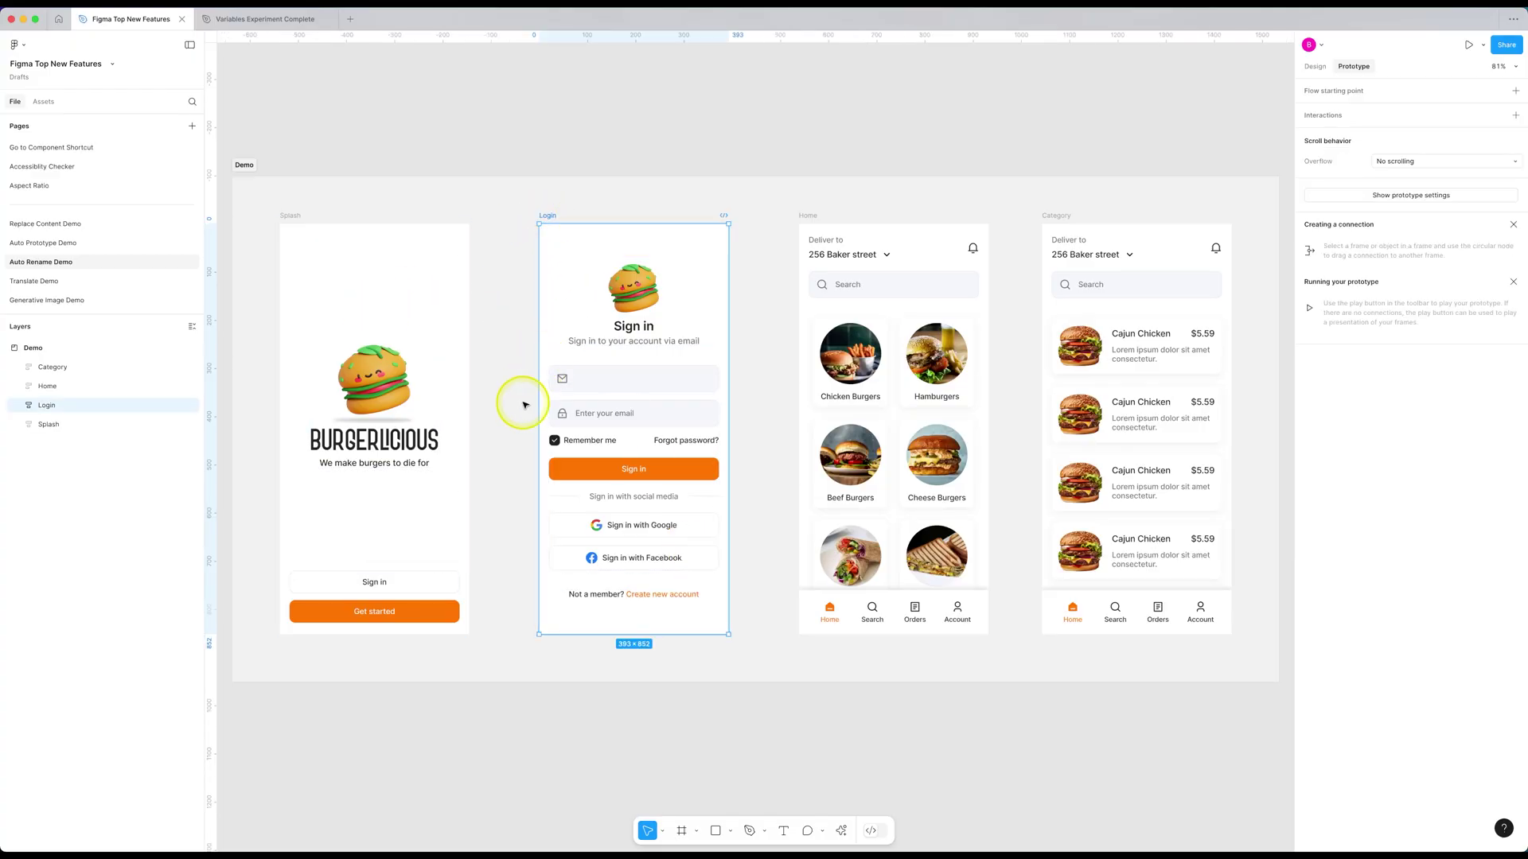
# - Expand the Login screen's nested frames 28, 38, 39, 32, 33, 36 and rename its layers with AI
pyautogui.click(20, 406)
pyautogui.click(33, 424)
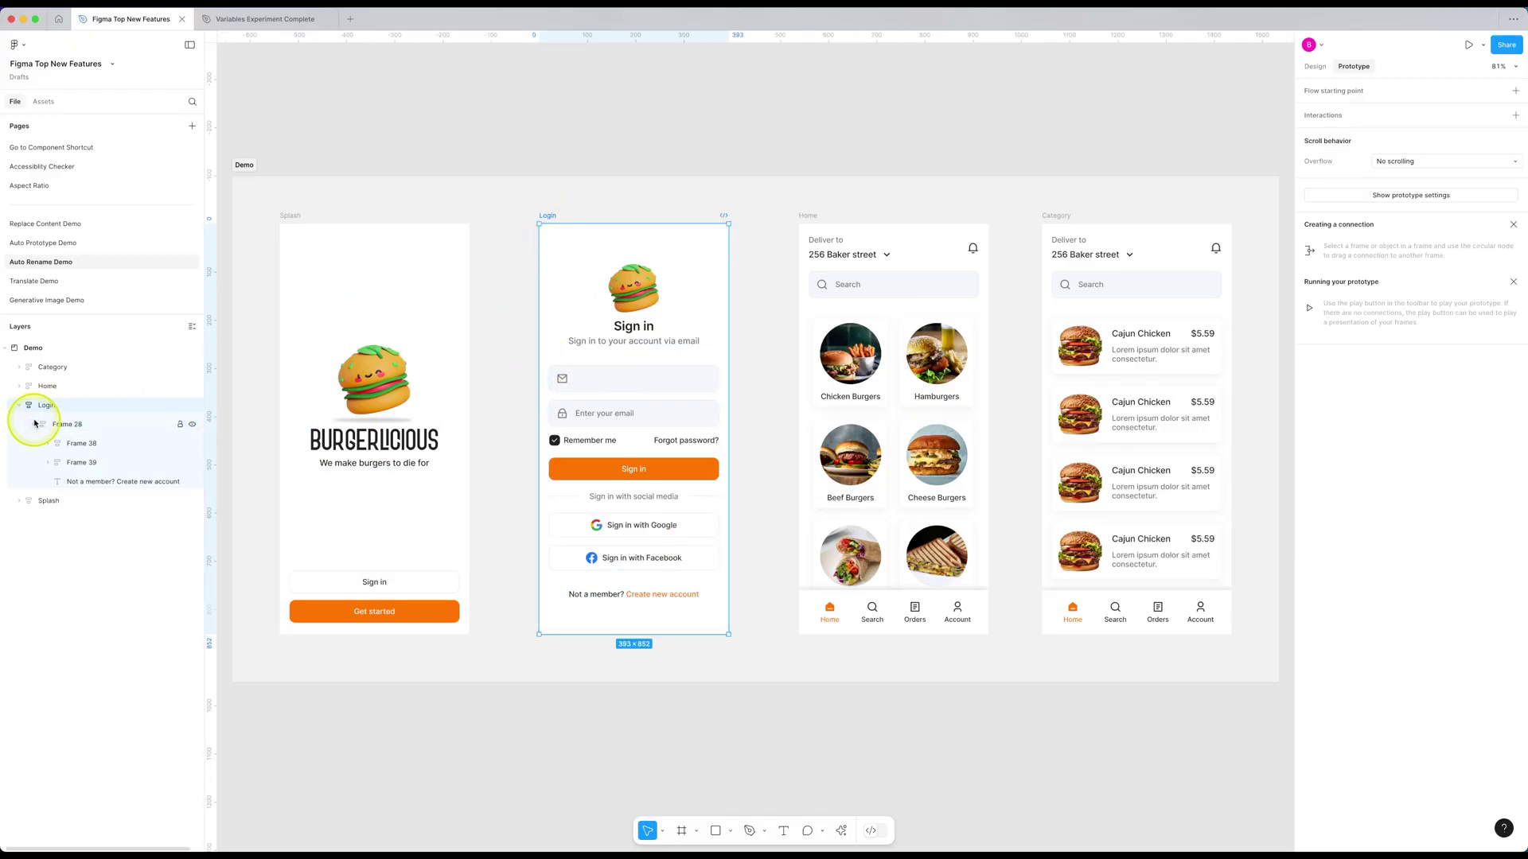
pyautogui.click(47, 443)
pyautogui.click(48, 520)
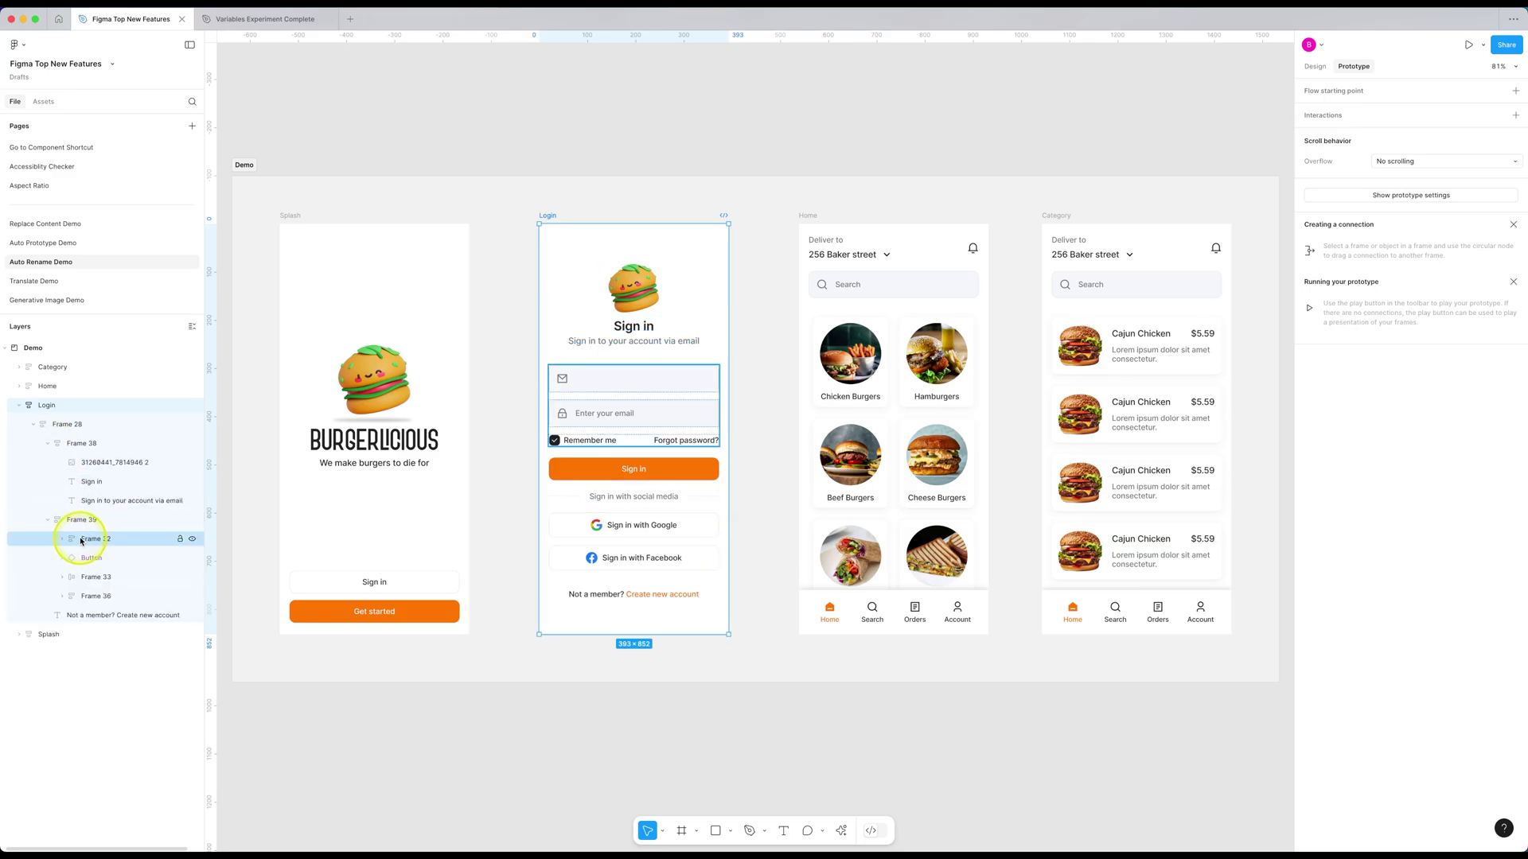
pyautogui.click(62, 538)
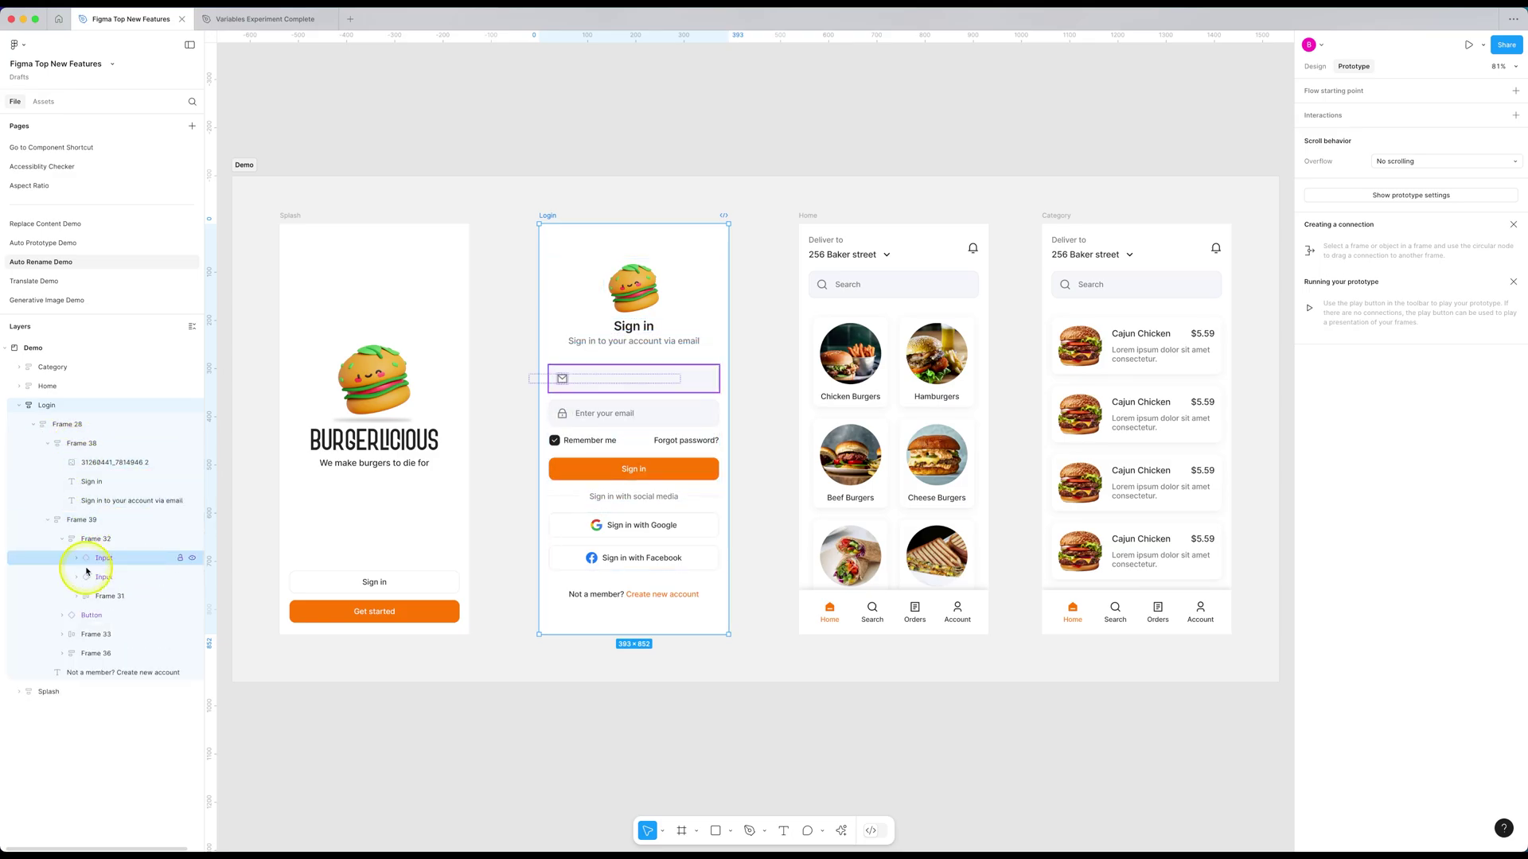
pyautogui.click(62, 634)
pyautogui.click(62, 711)
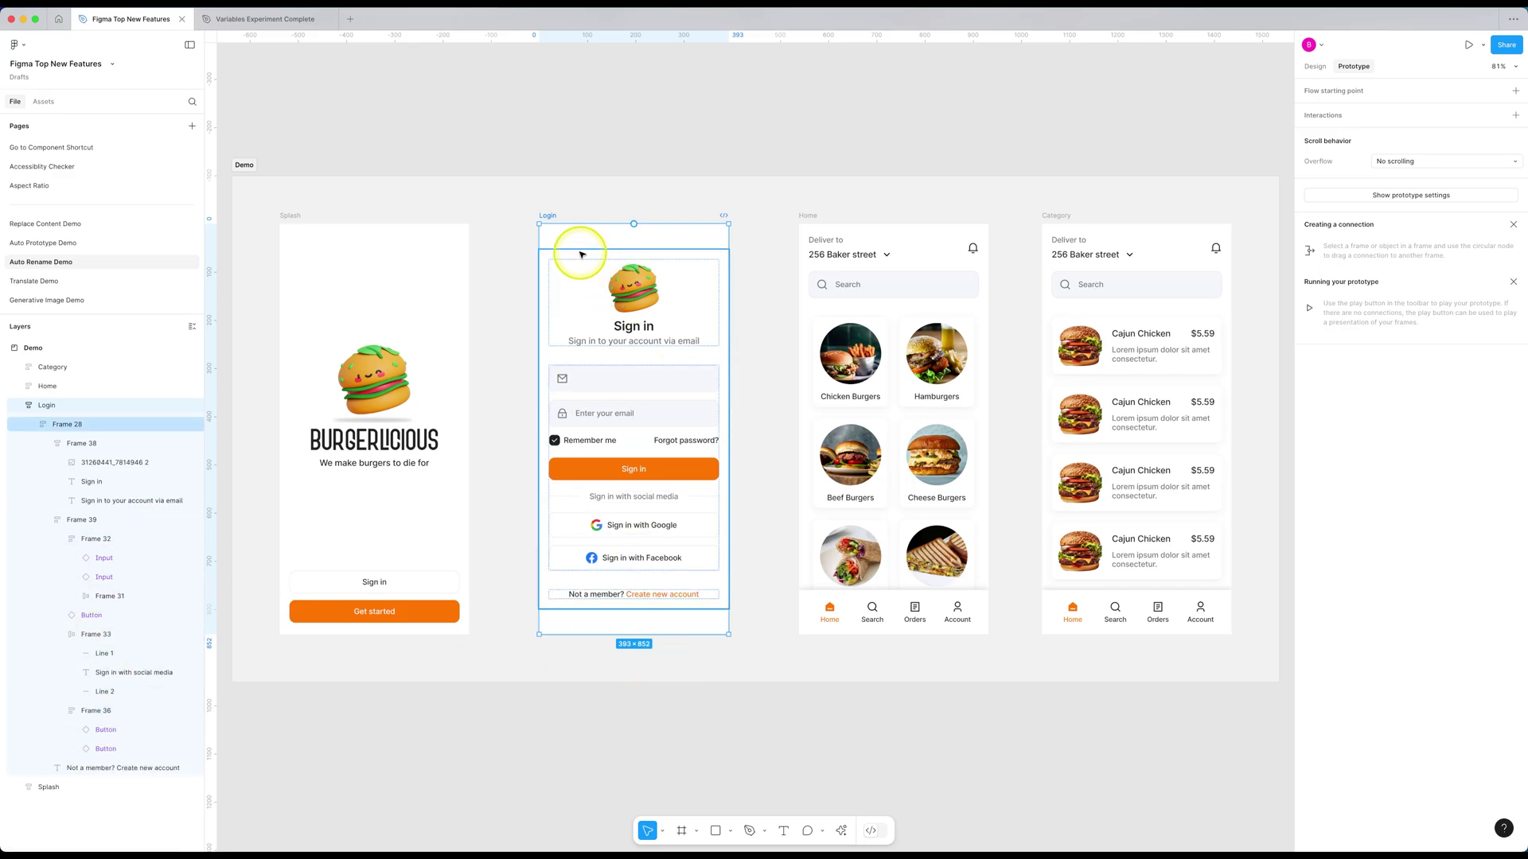
pyautogui.click(841, 830)
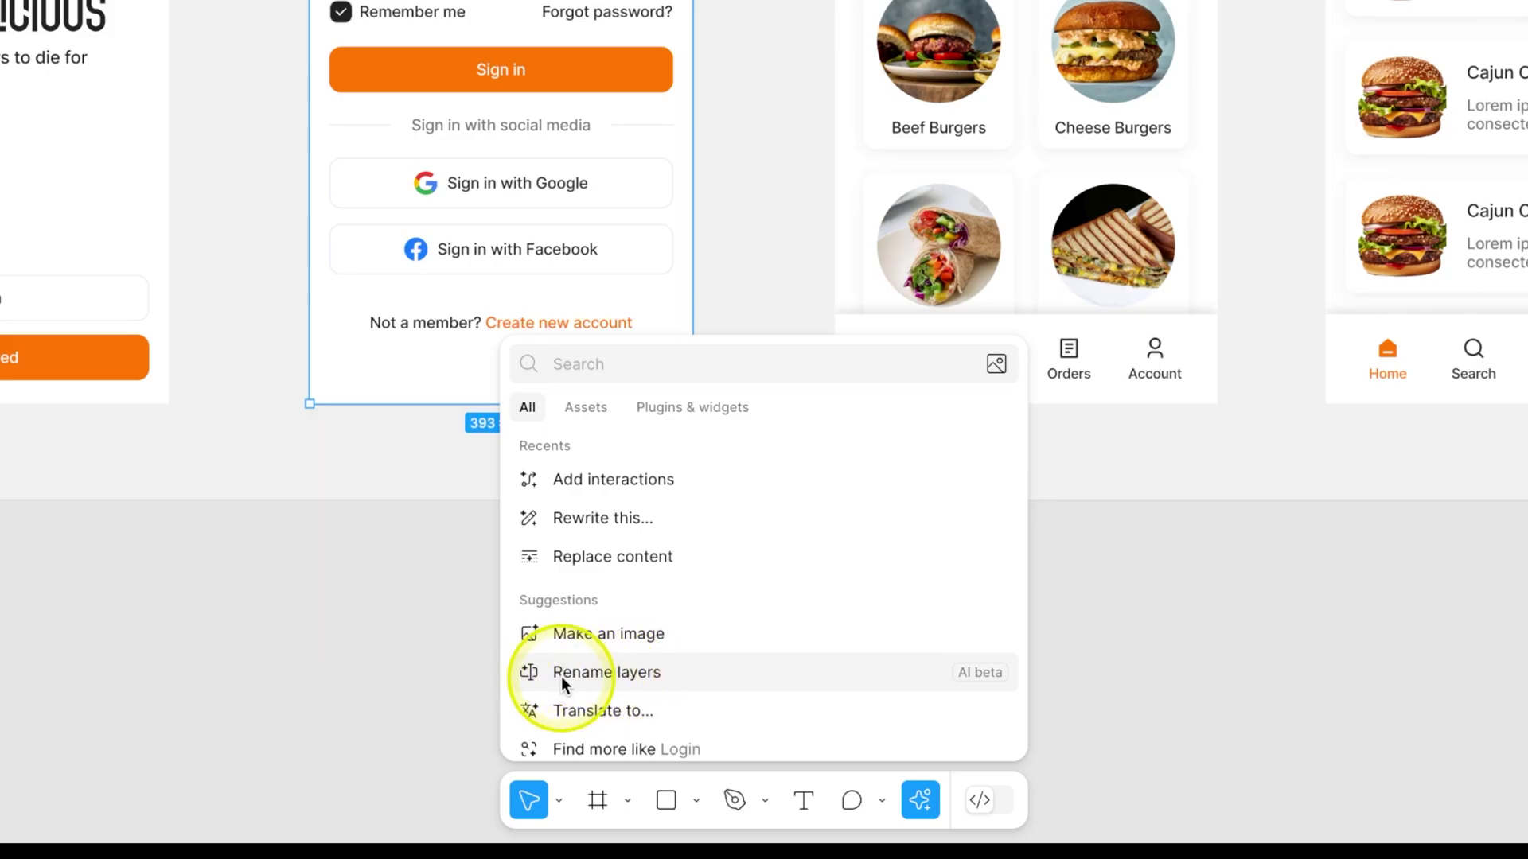
pyautogui.click(629, 676)
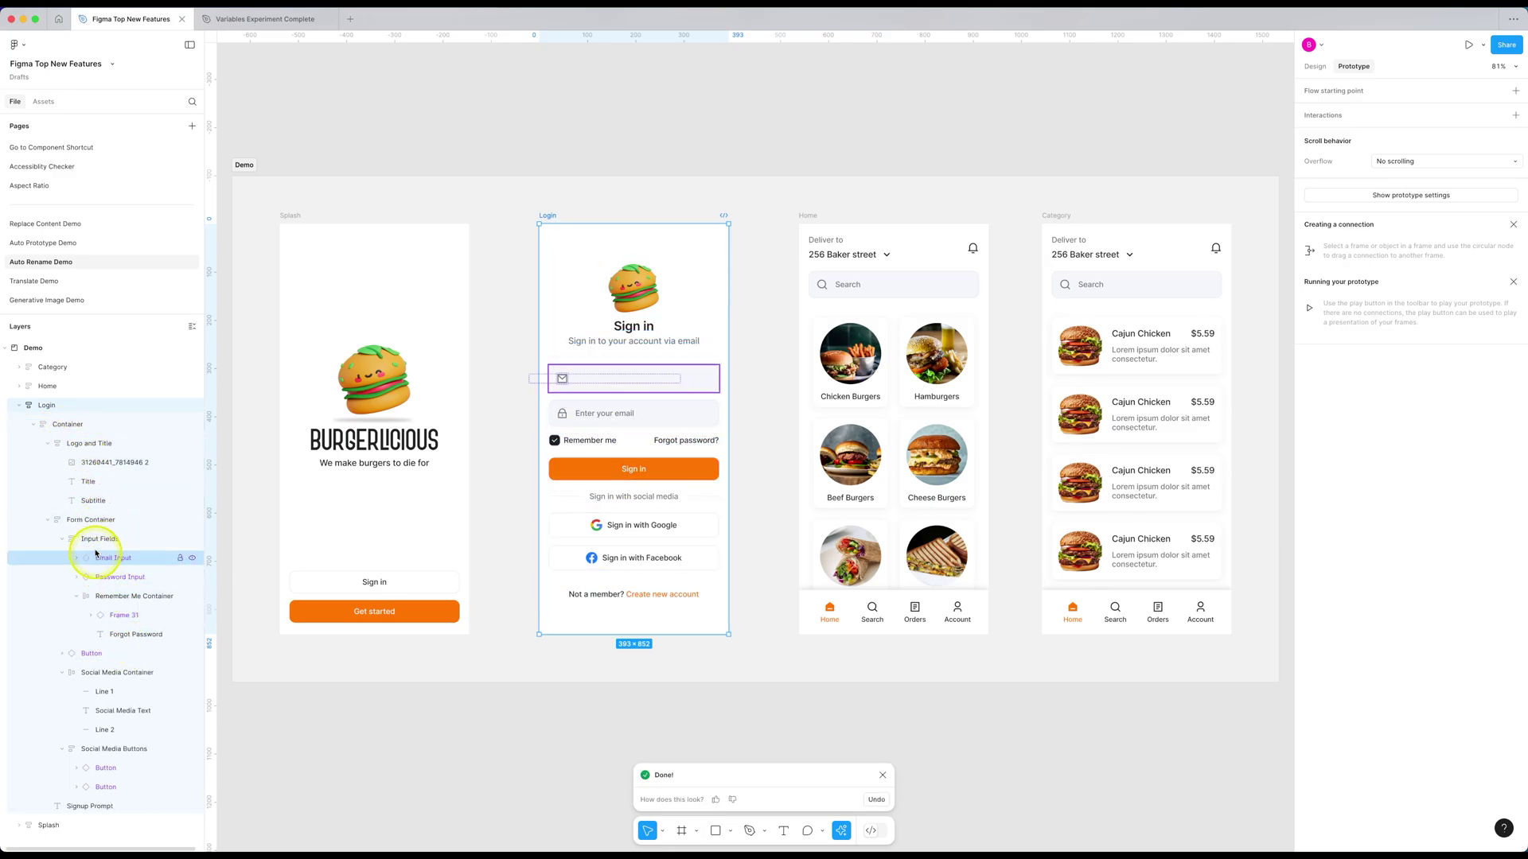
# - Review the renamed layers: Container, Logo and Title, Form Container, Input Fields, Remember Me, Social Media
pyautogui.click(70, 422)
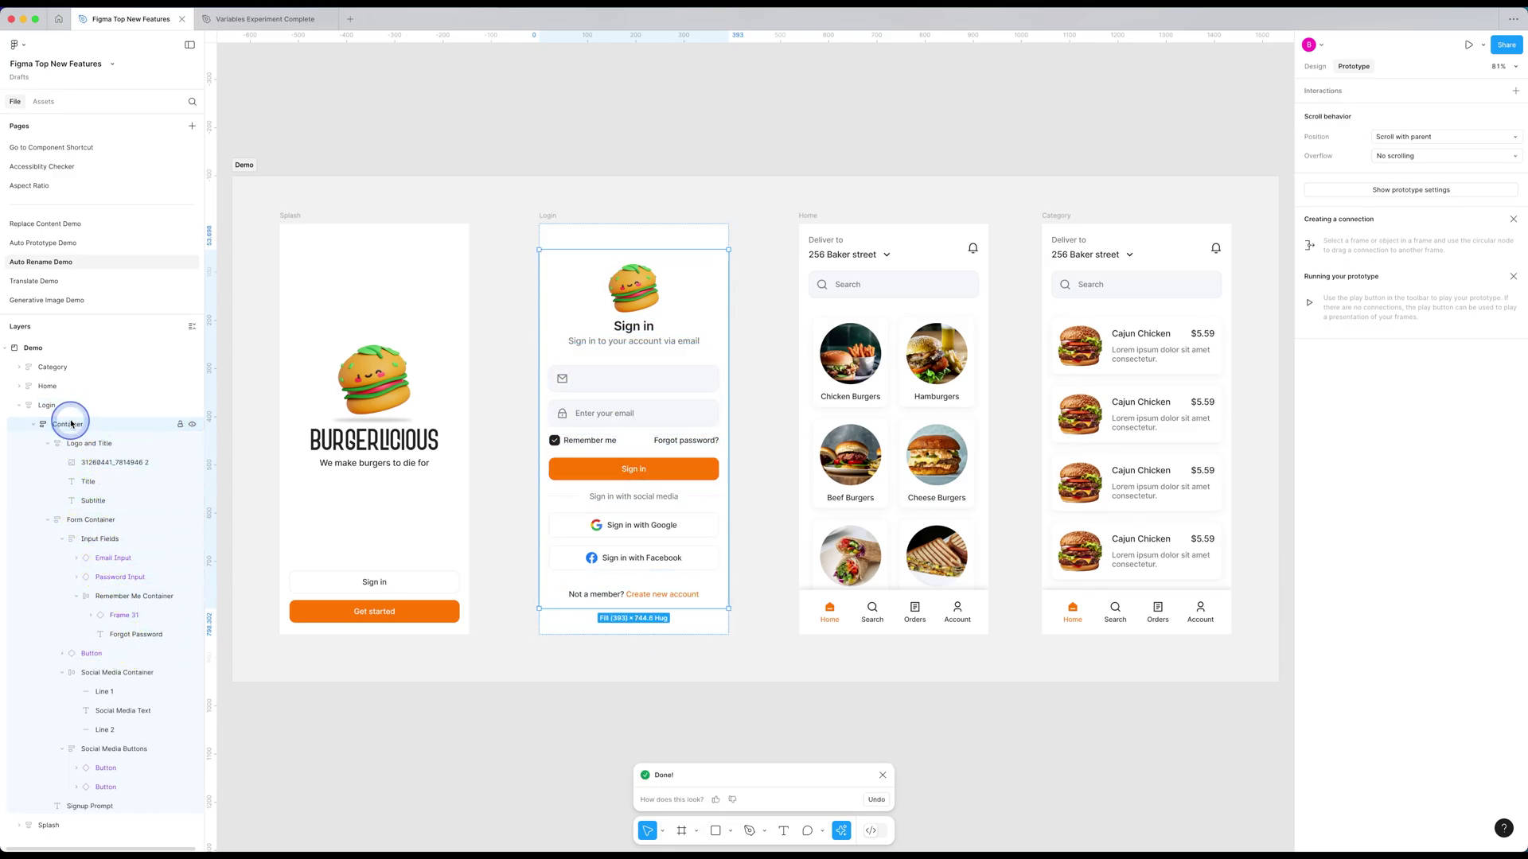
pyautogui.click(99, 453)
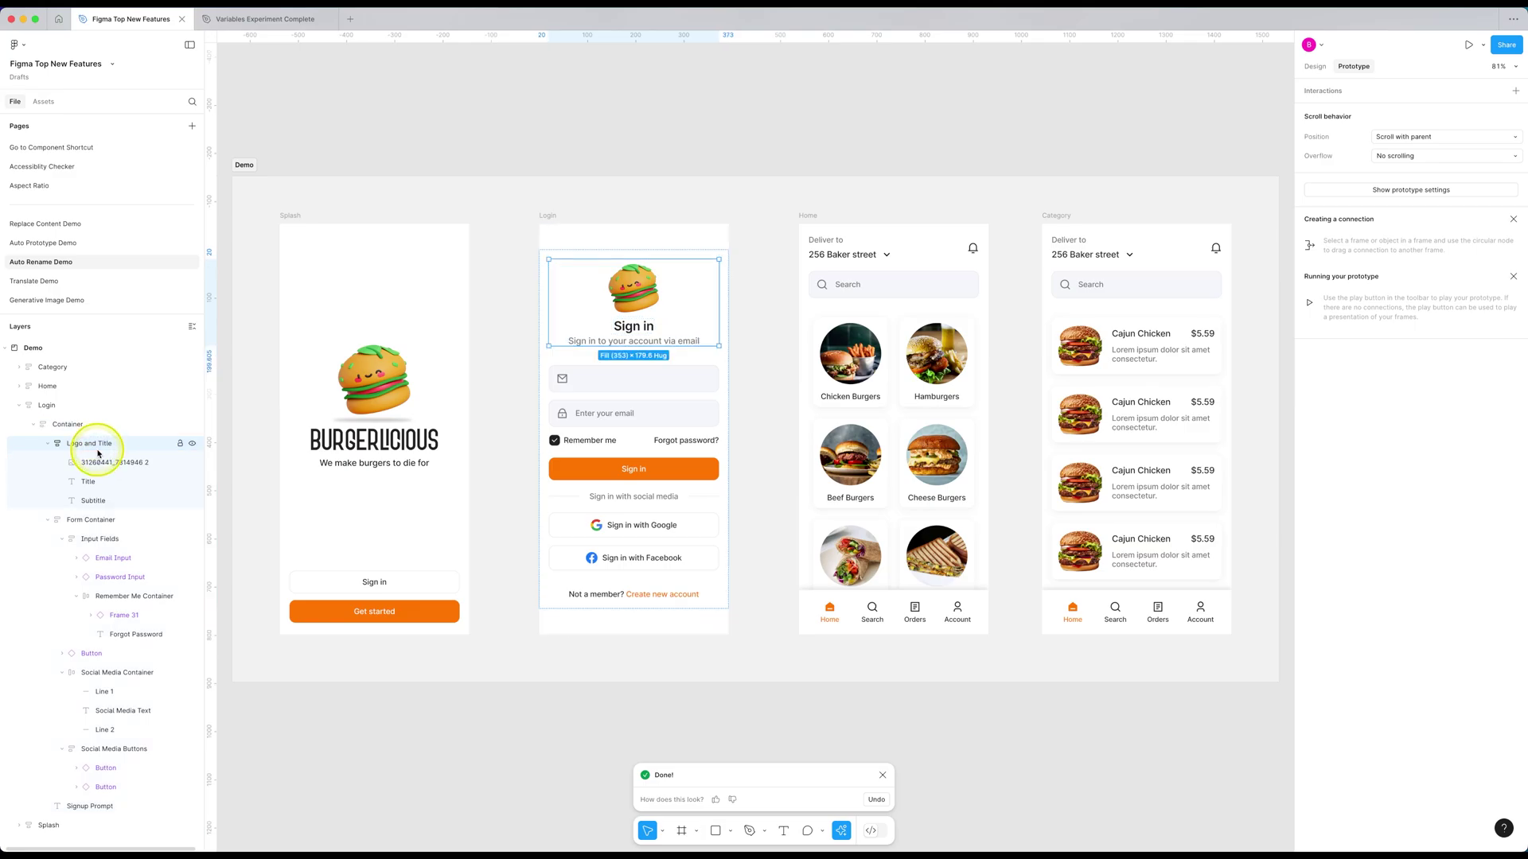
pyautogui.click(107, 521)
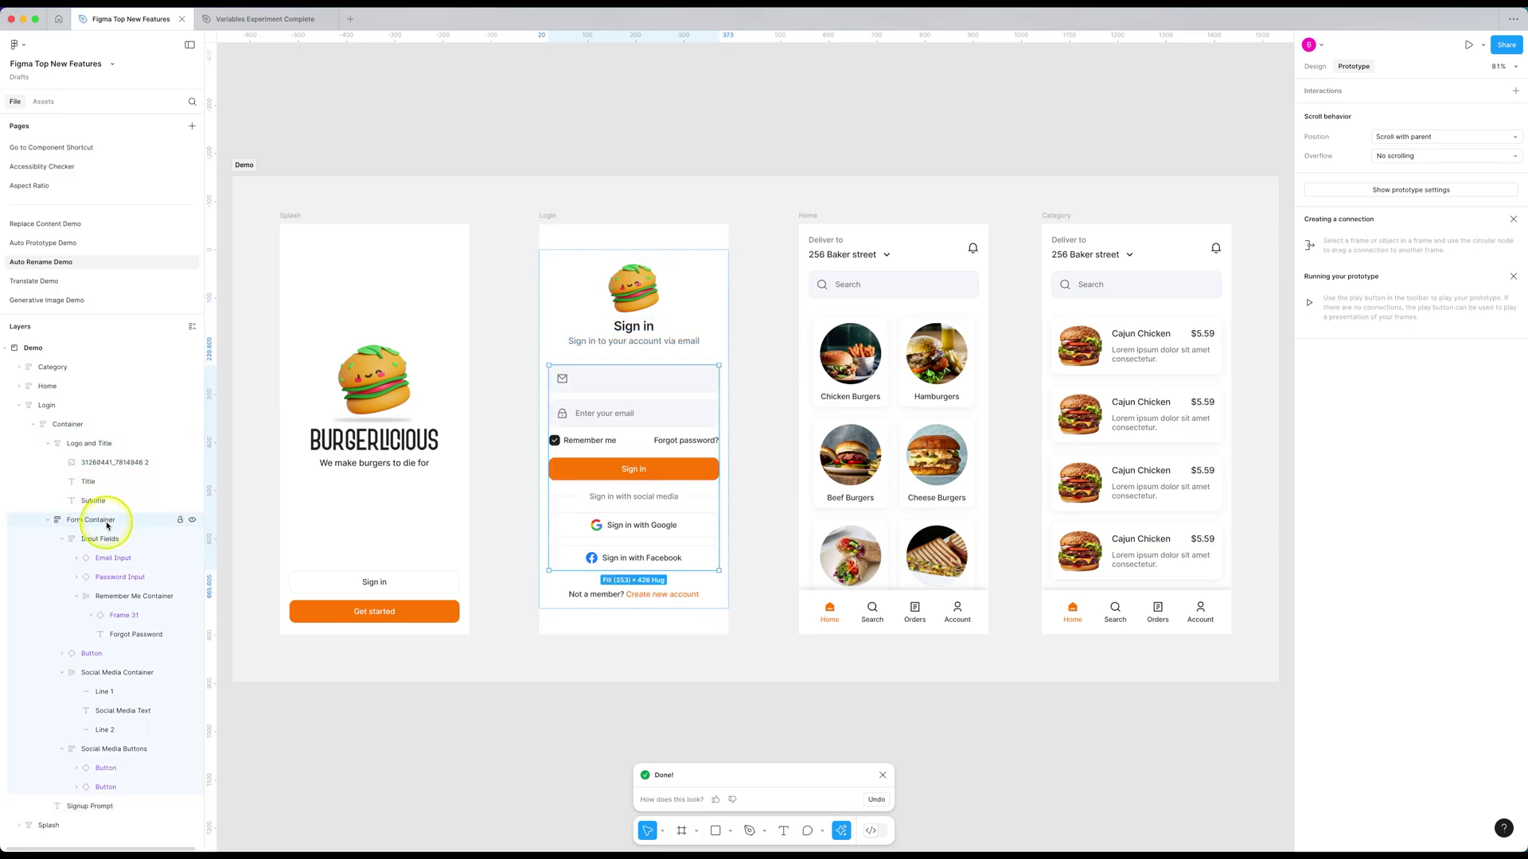
pyautogui.click(111, 541)
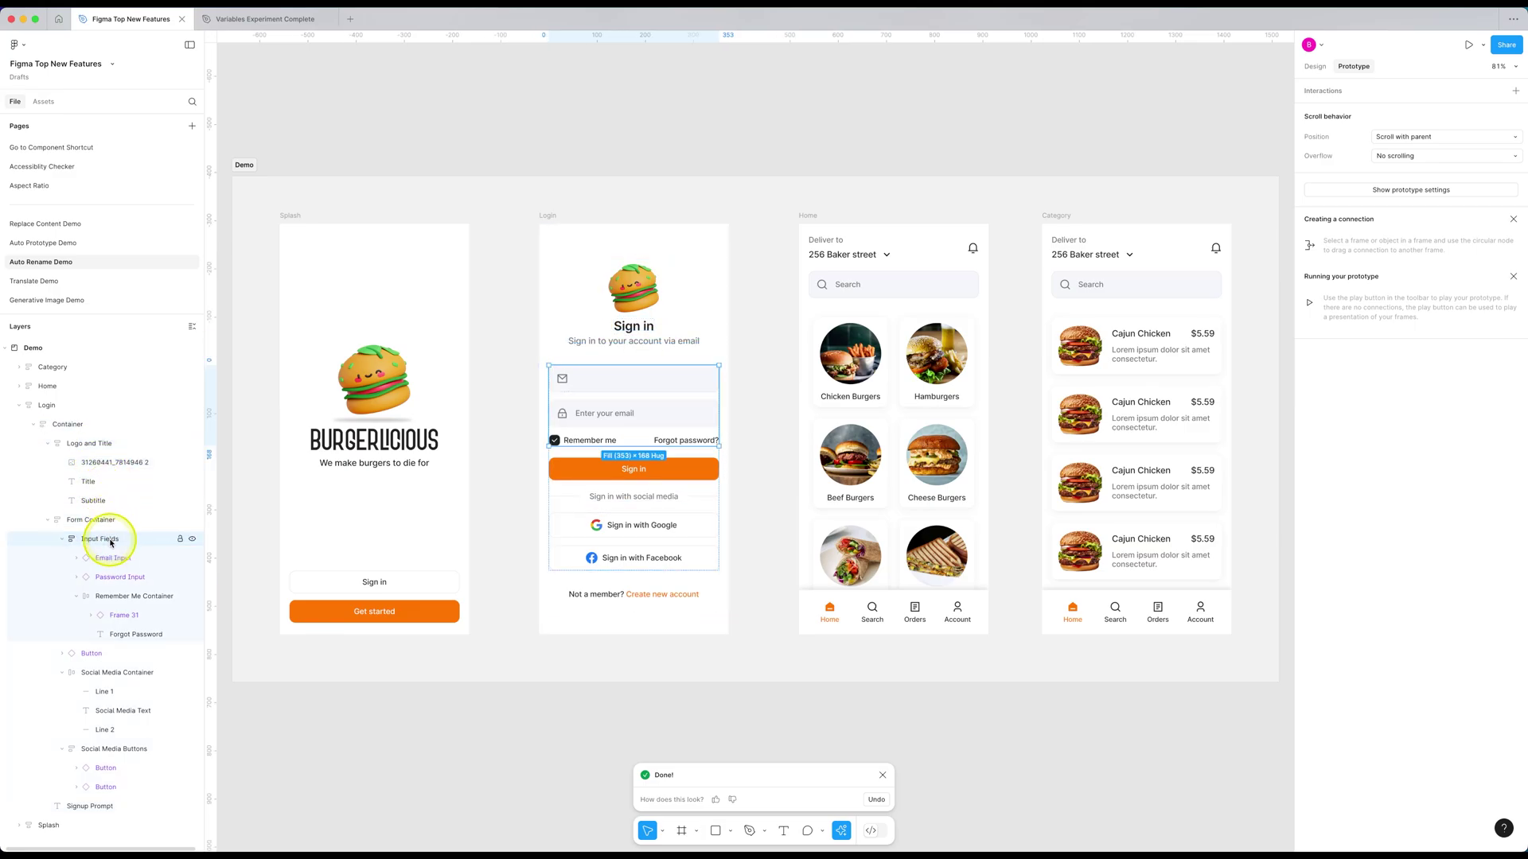
pyautogui.click(130, 601)
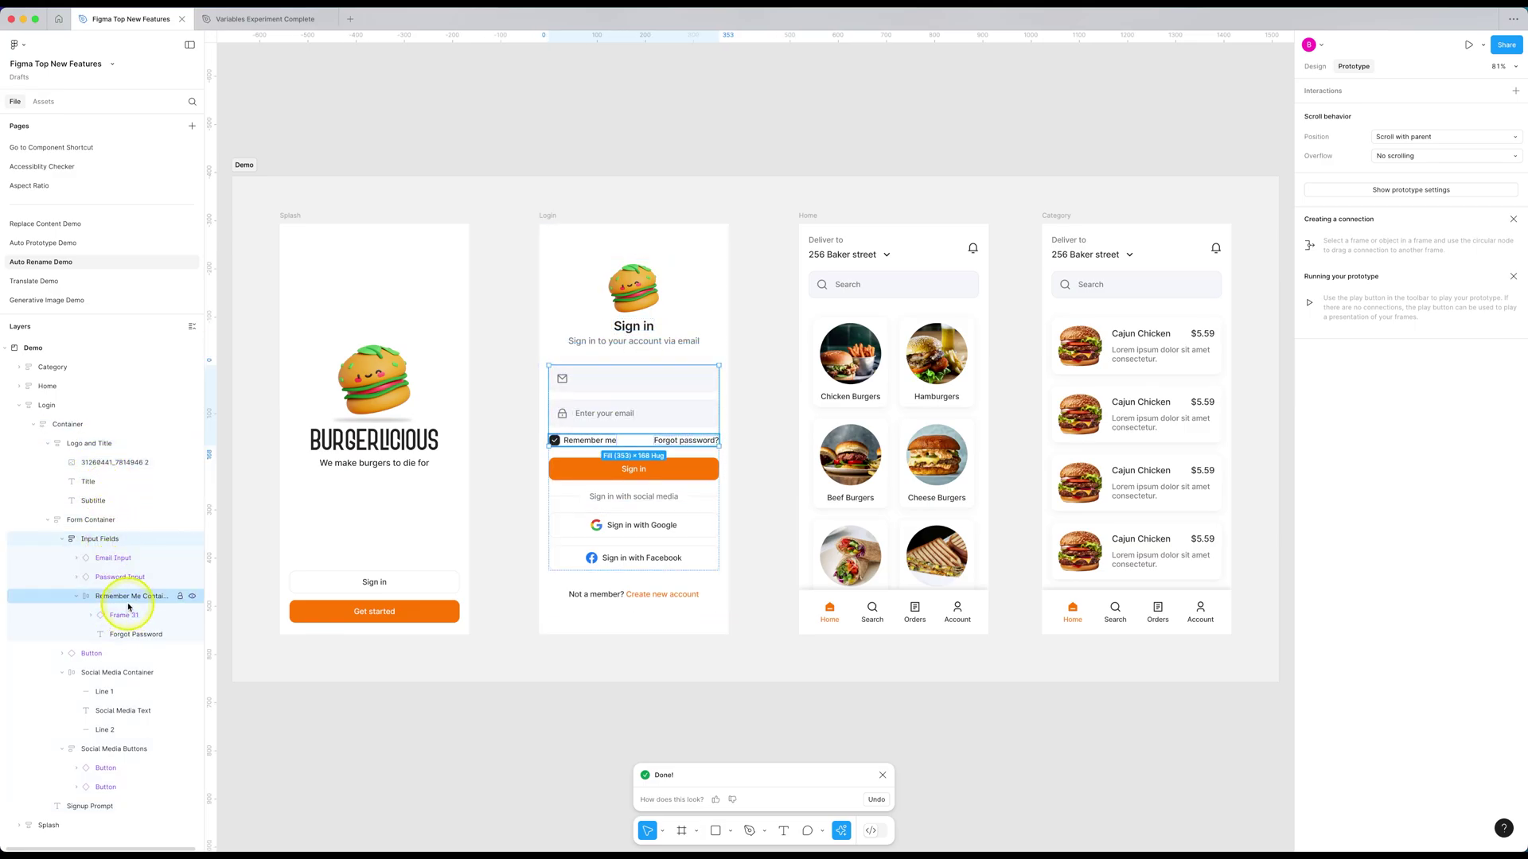
pyautogui.click(124, 673)
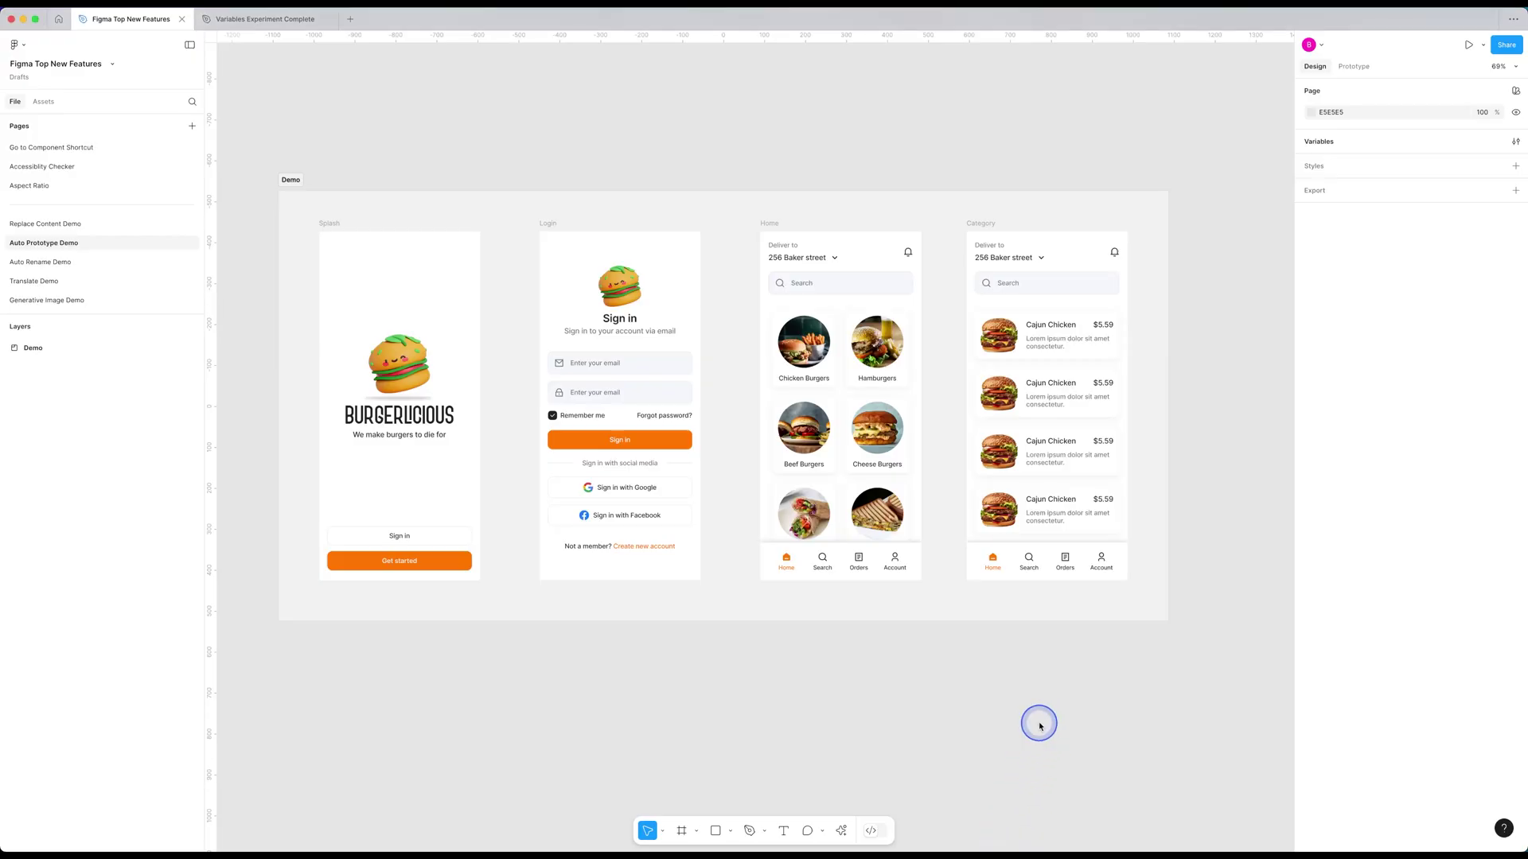
# - Show the Prototype settings for the four Burgerlicious screens on the Auto Prototype Demo page
pyautogui.click(1353, 66)
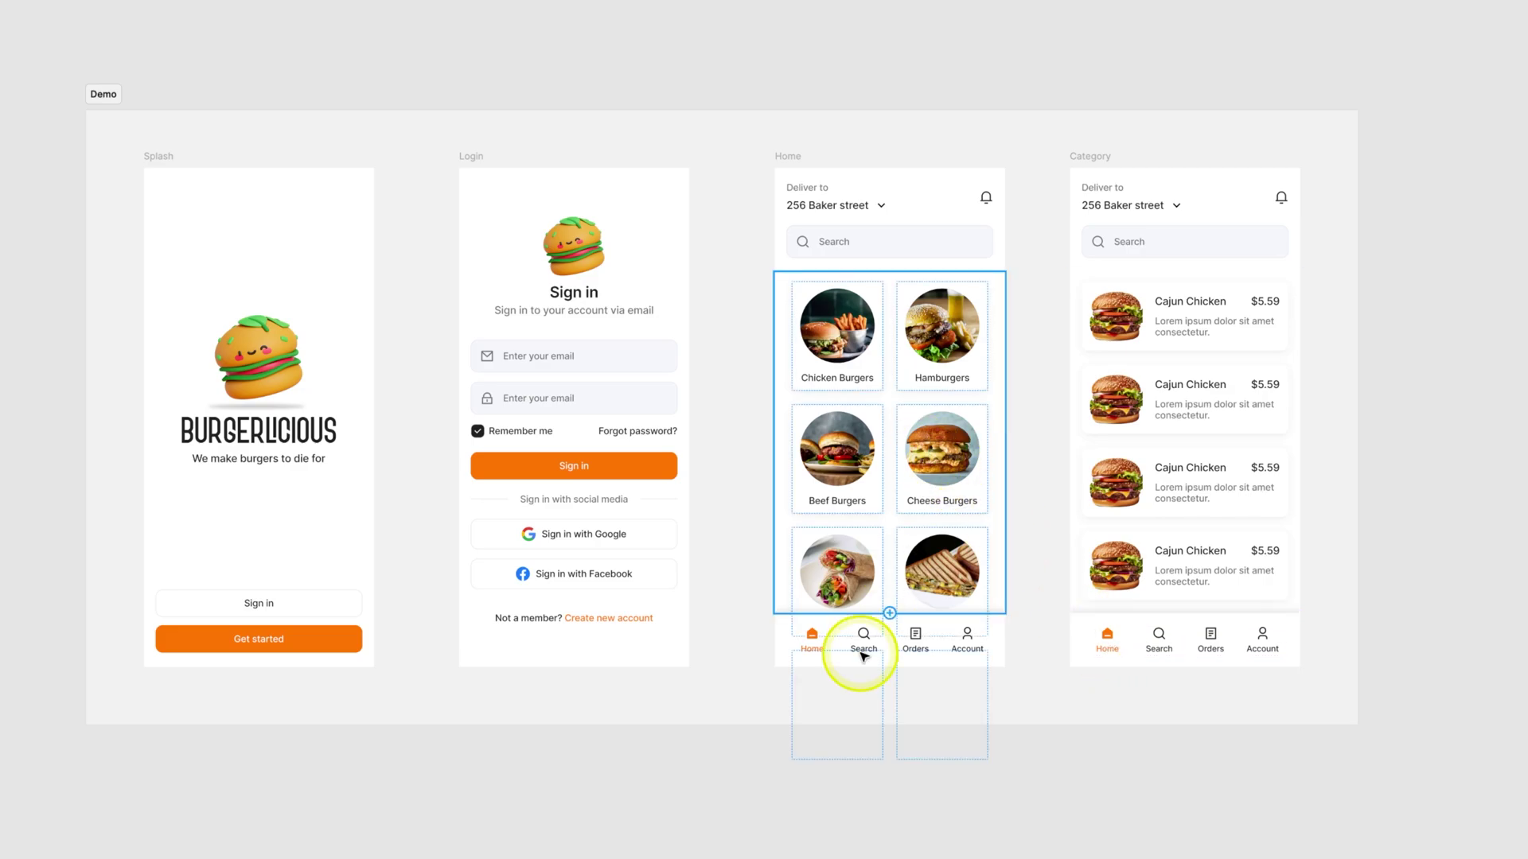
# - Select the Splash, Login, Home and Category screens and have AI add interactions between them
pyautogui.click(728, 710)
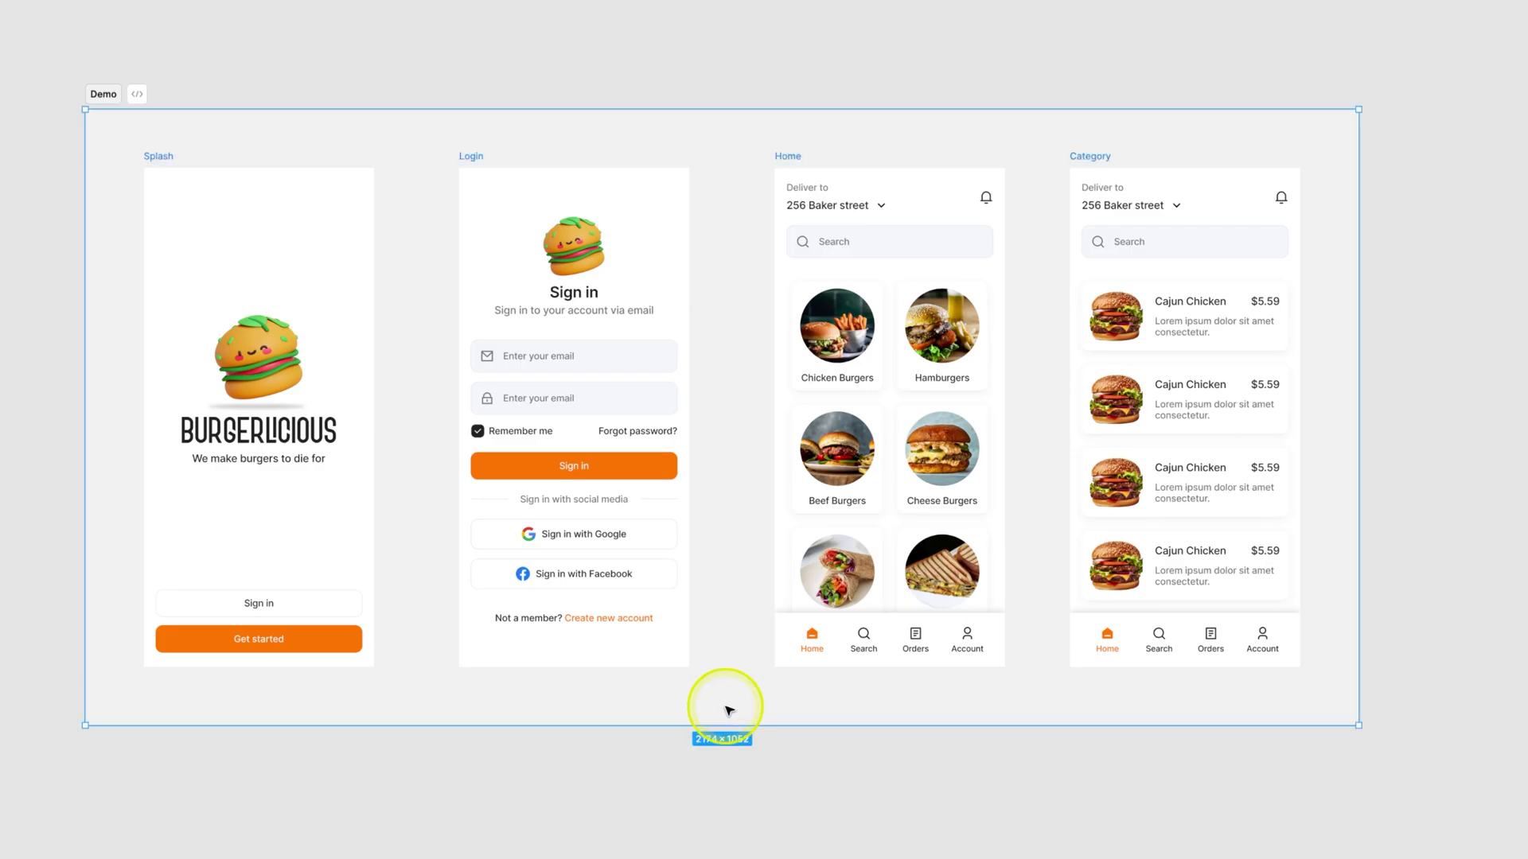
pyautogui.click(195, 163)
pyautogui.keyDown('shift'); pyautogui.click(465, 156); pyautogui.keyUp('shift')
pyautogui.keyDown('shift'); pyautogui.click(788, 156); pyautogui.keyUp('shift')
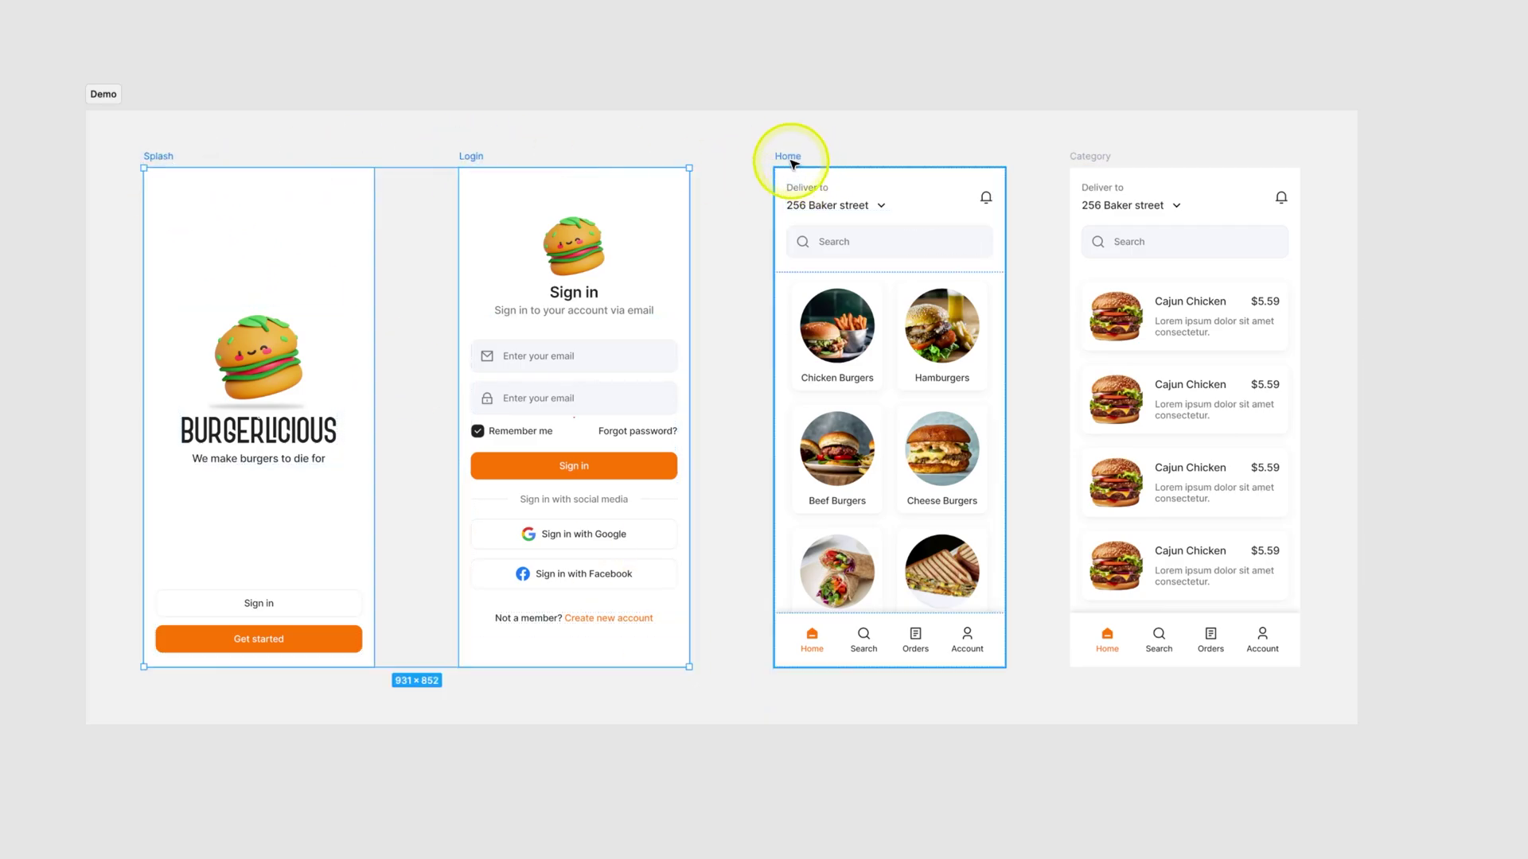
pyautogui.keyDown('shift'); pyautogui.click(1079, 156); pyautogui.keyUp('shift')
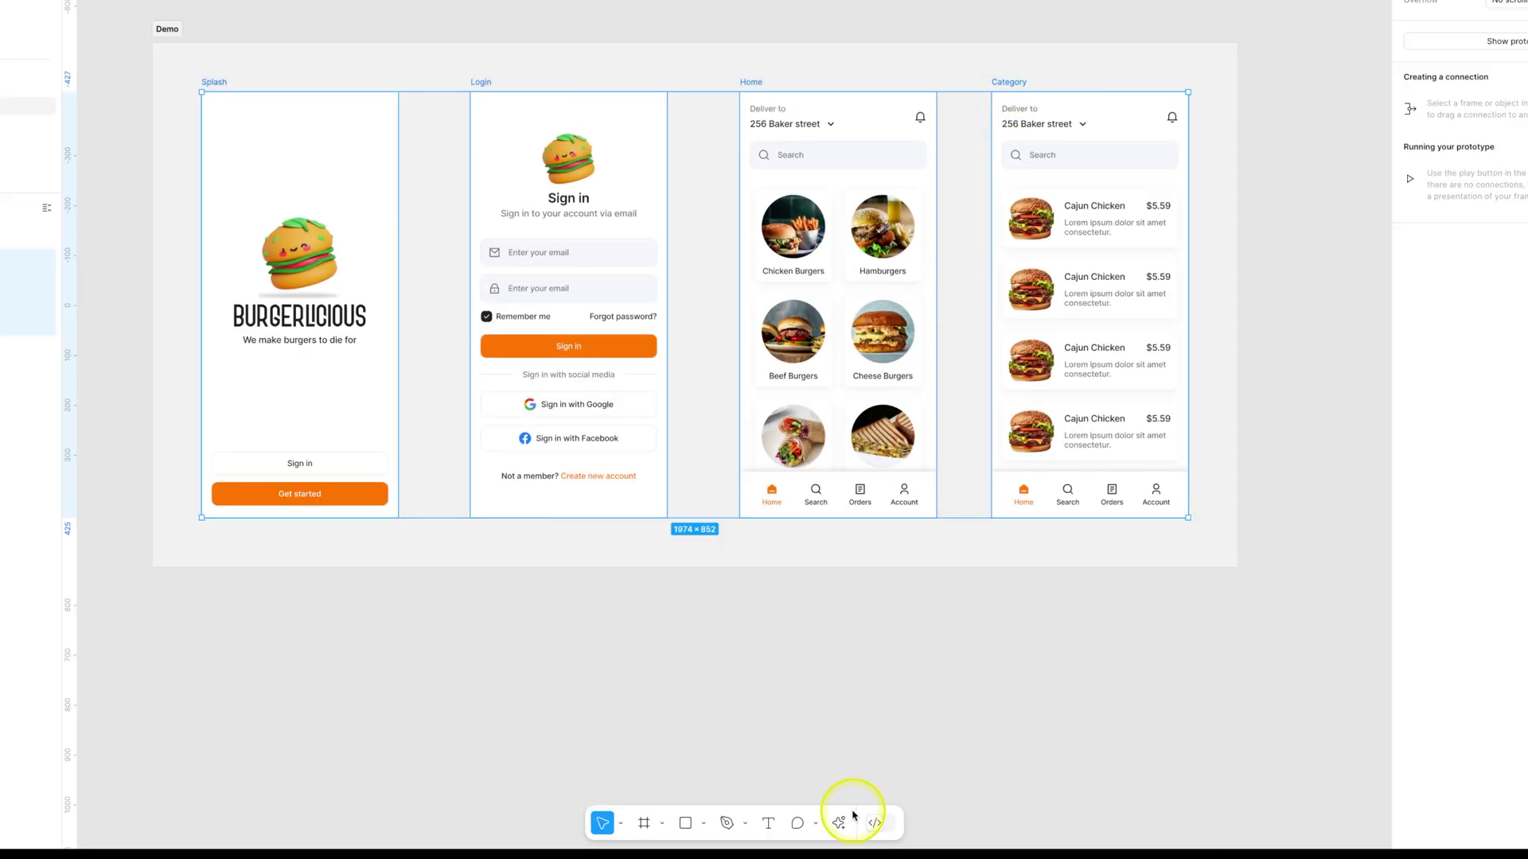
pyautogui.click(841, 822)
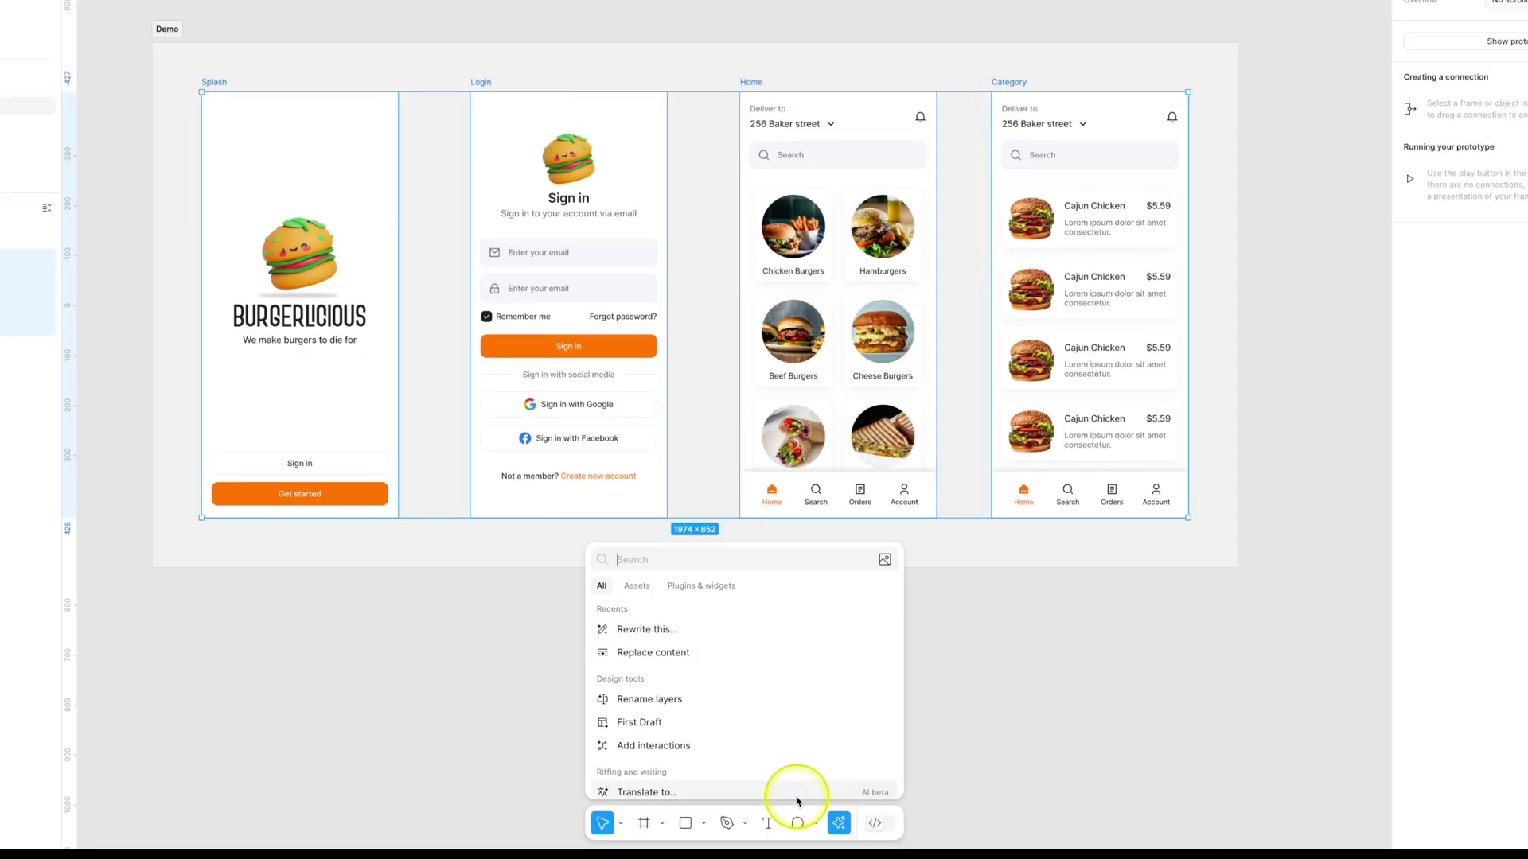
pyautogui.click(666, 753)
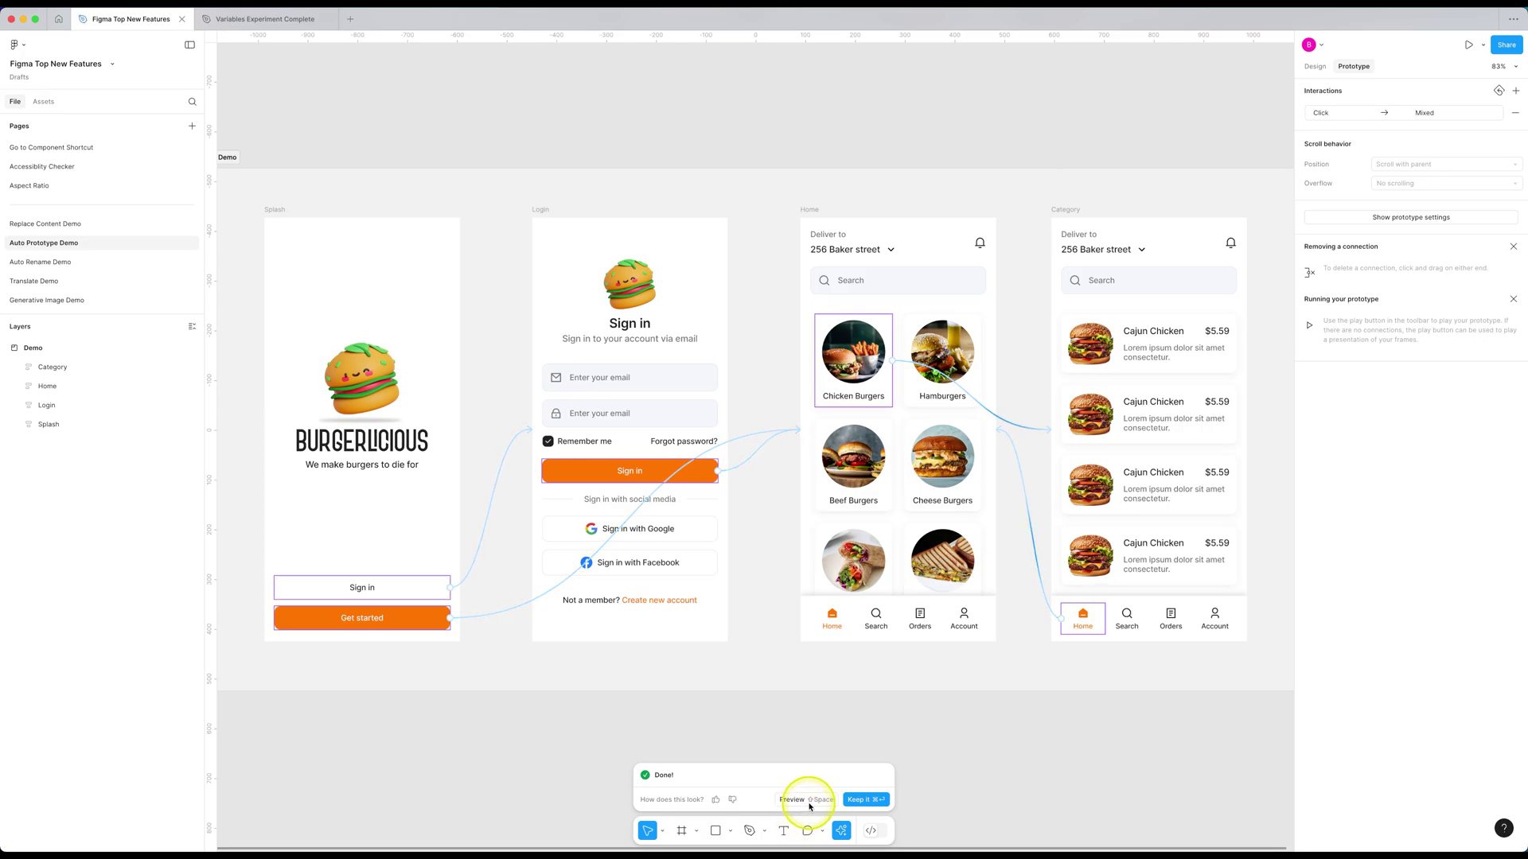
pyautogui.click(807, 801)
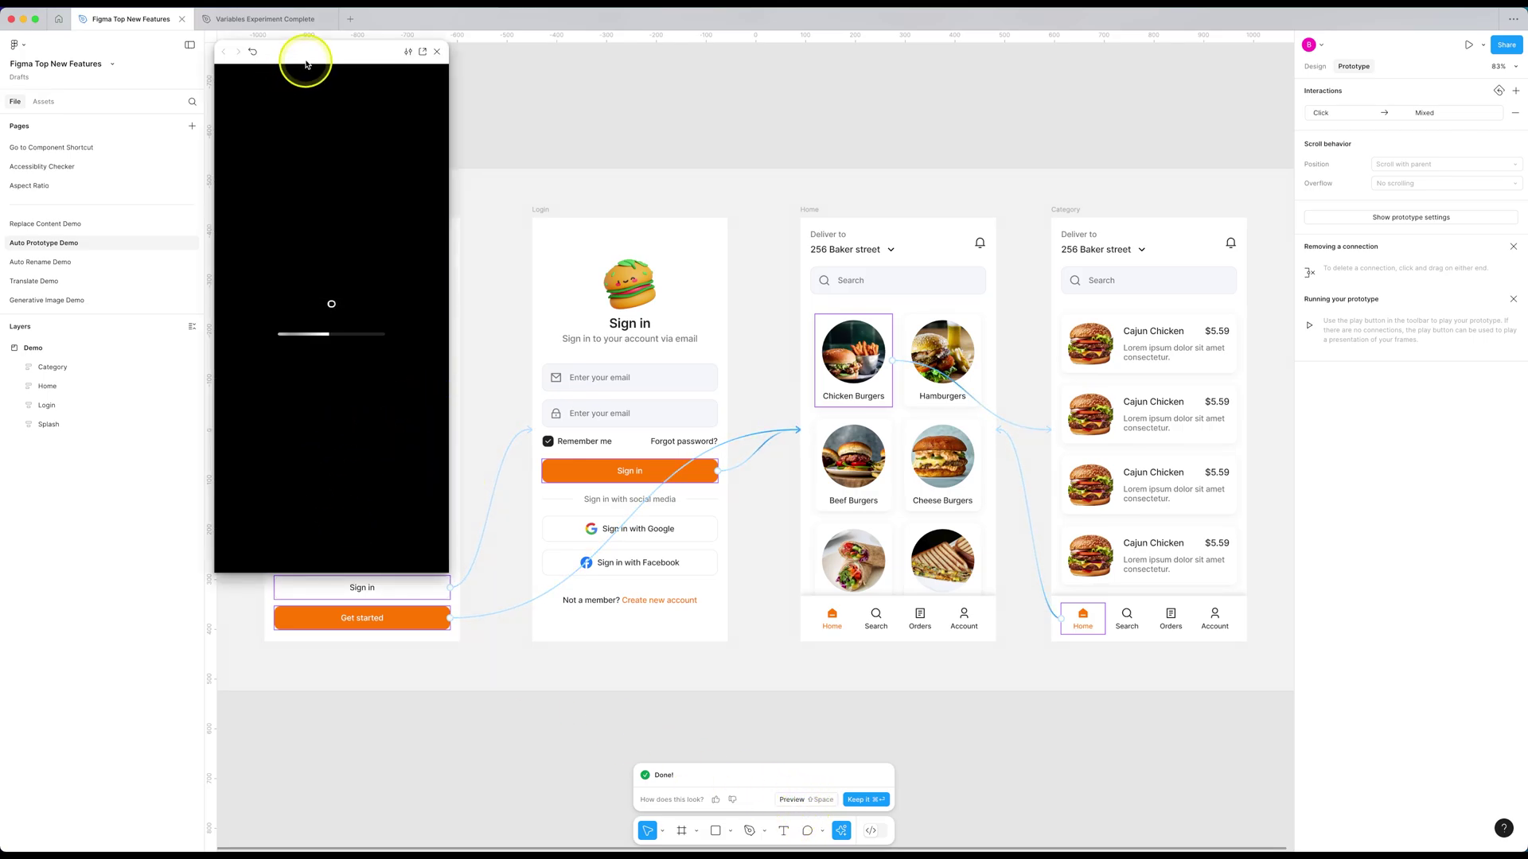
pyautogui.moveTo(307, 63); pyautogui.dragTo(135, 120)
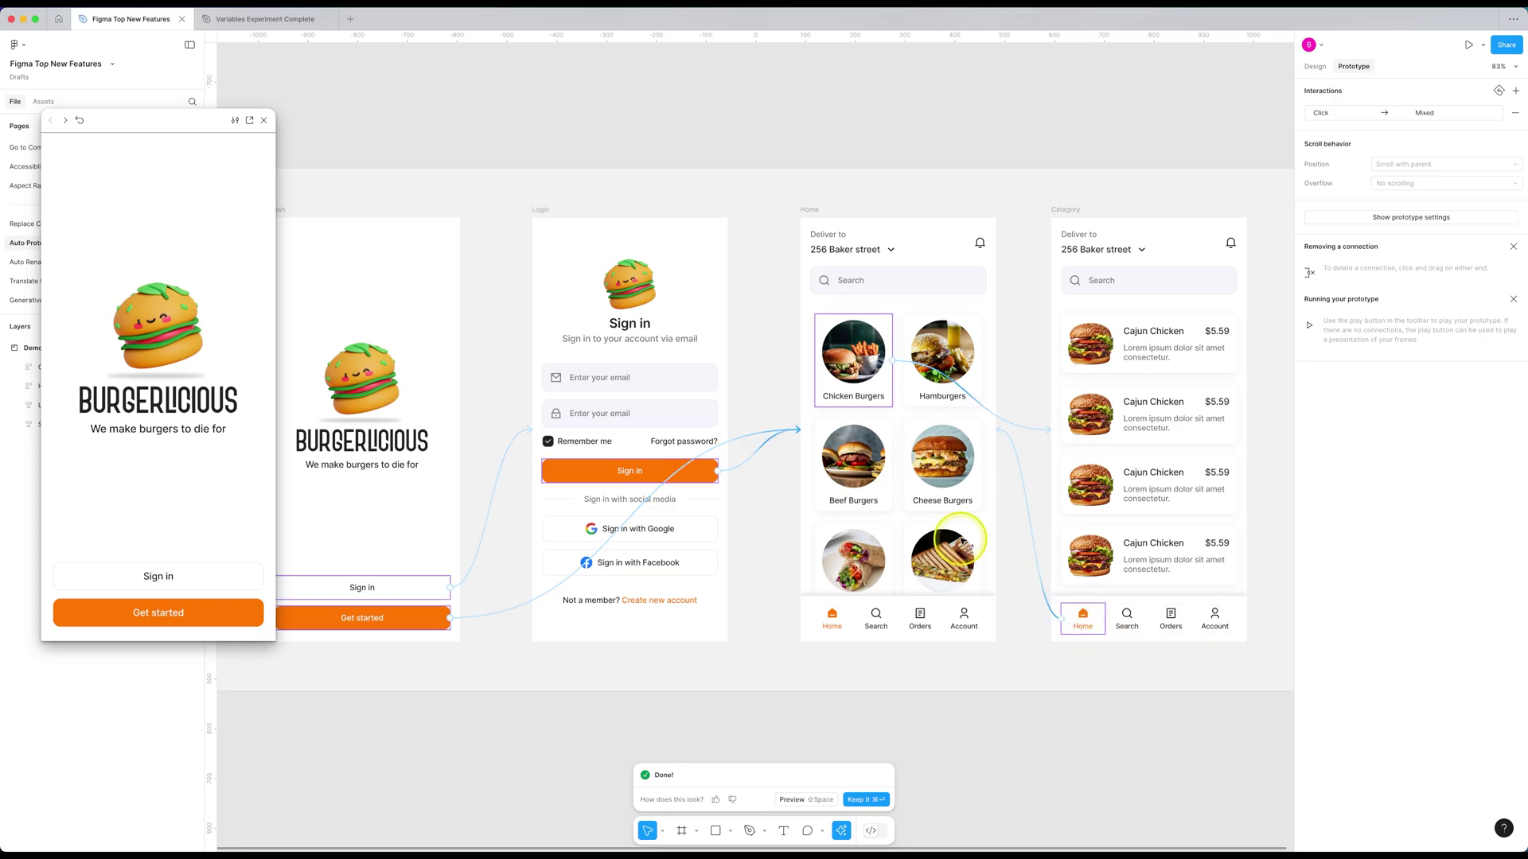
pyautogui.click(154, 580)
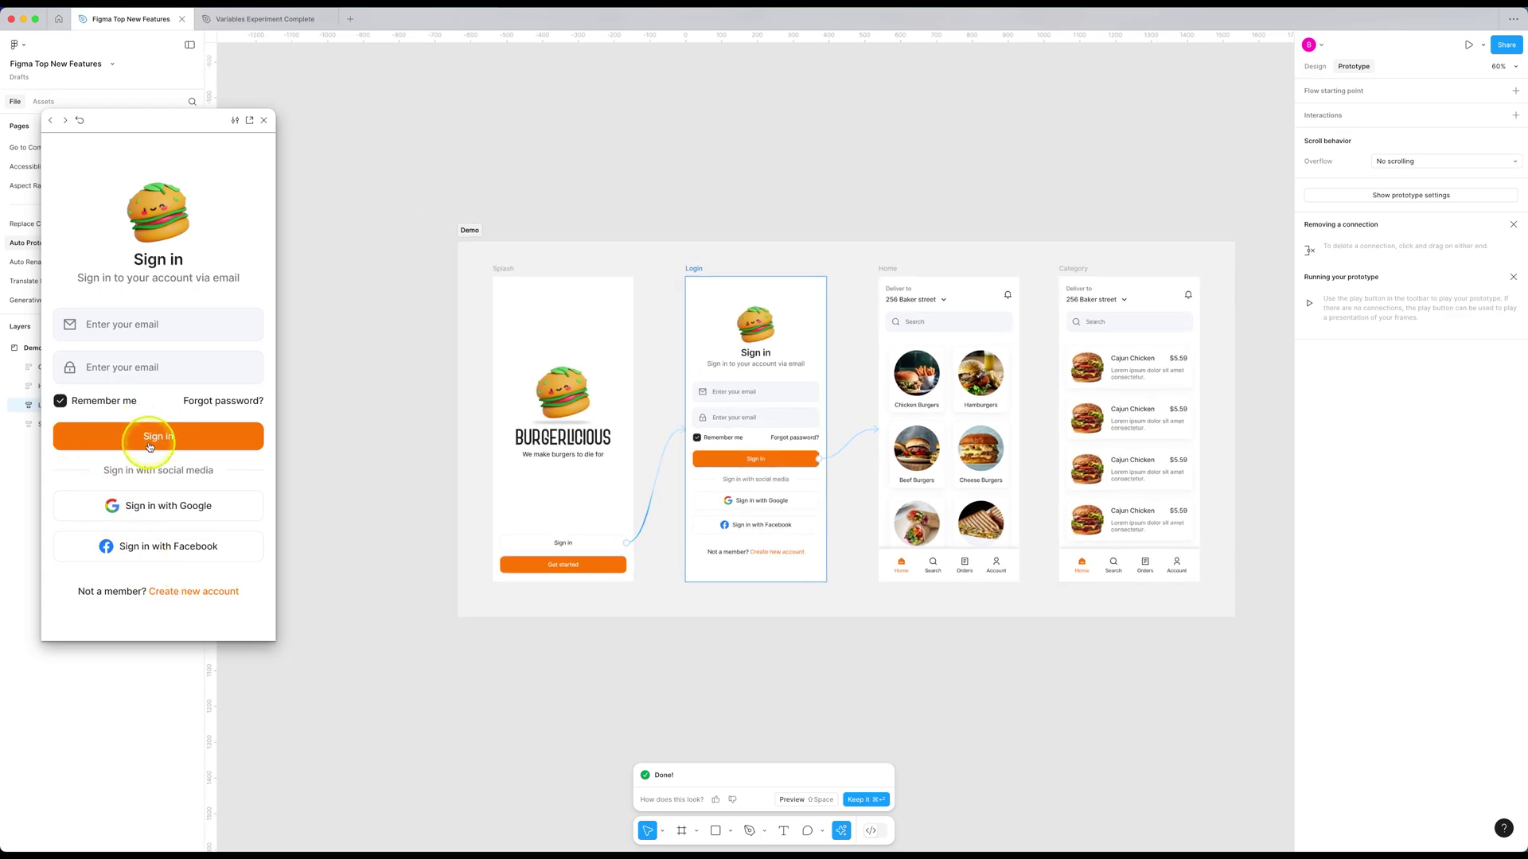
pyautogui.click(158, 437)
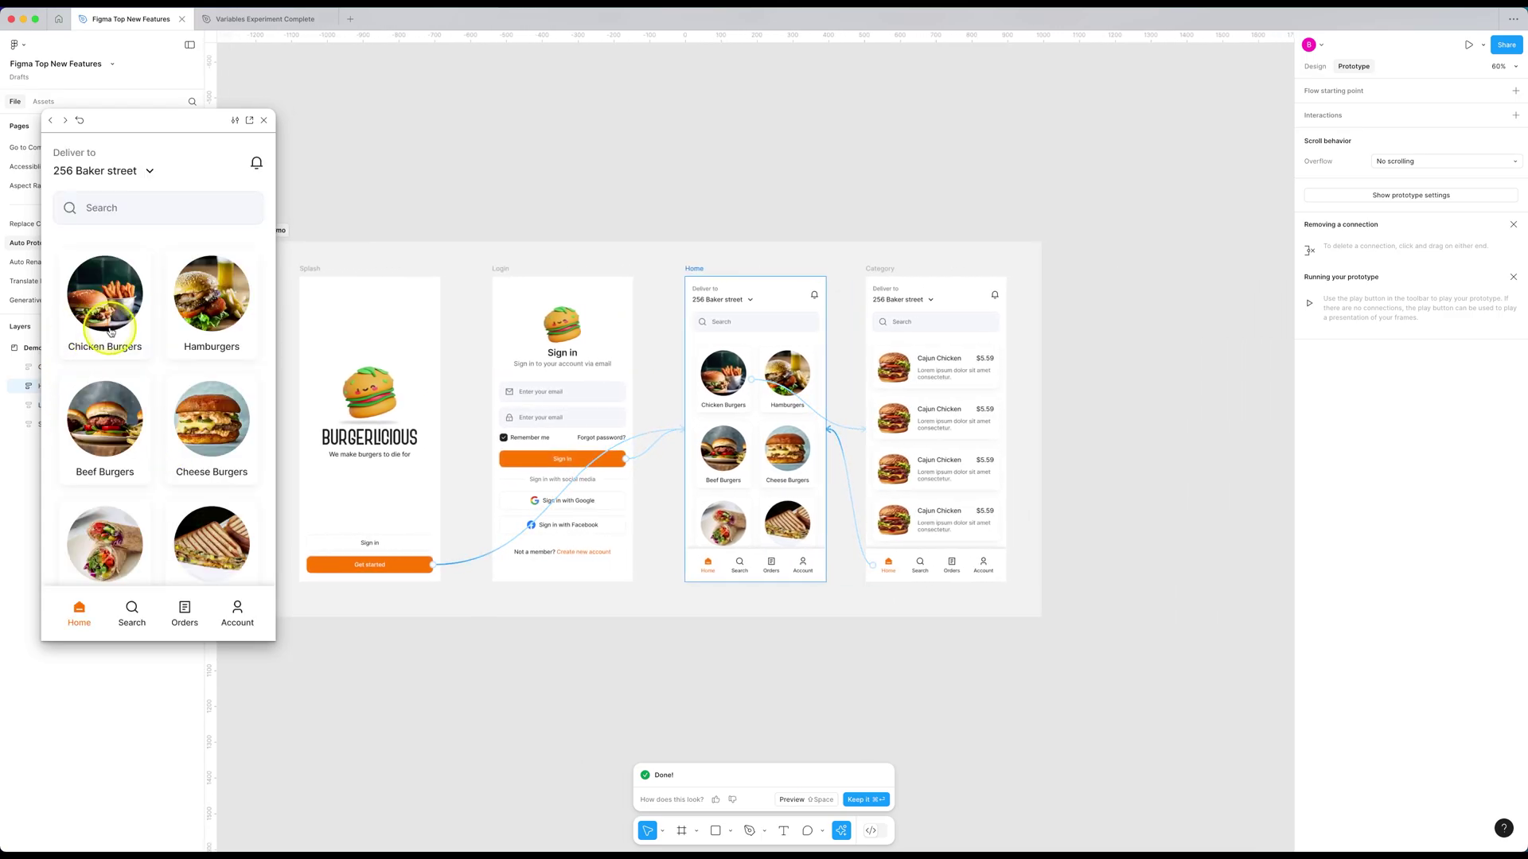
pyautogui.click(110, 332)
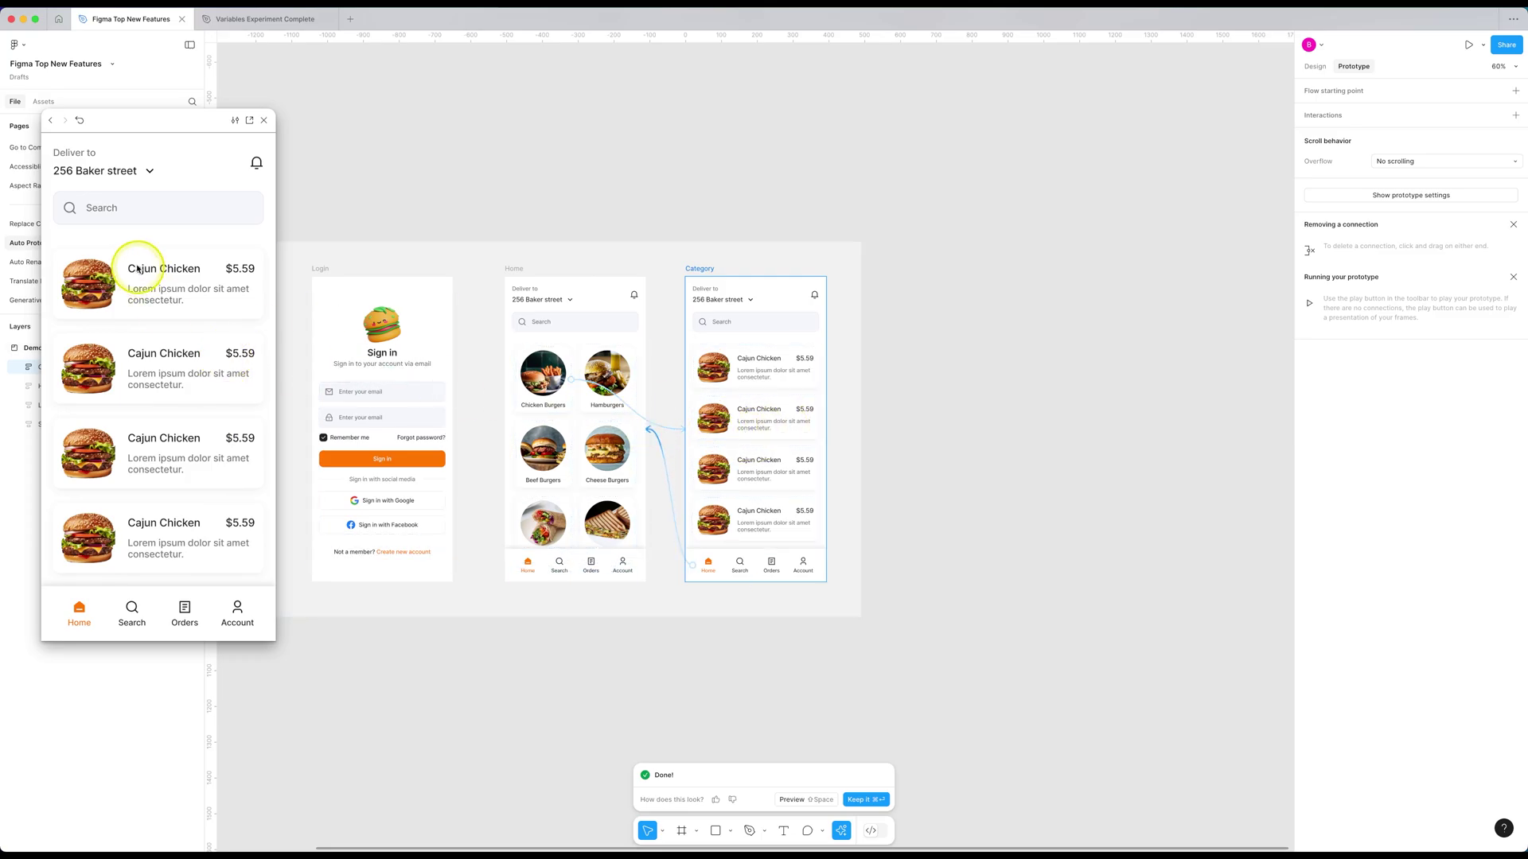
pyautogui.click(77, 610)
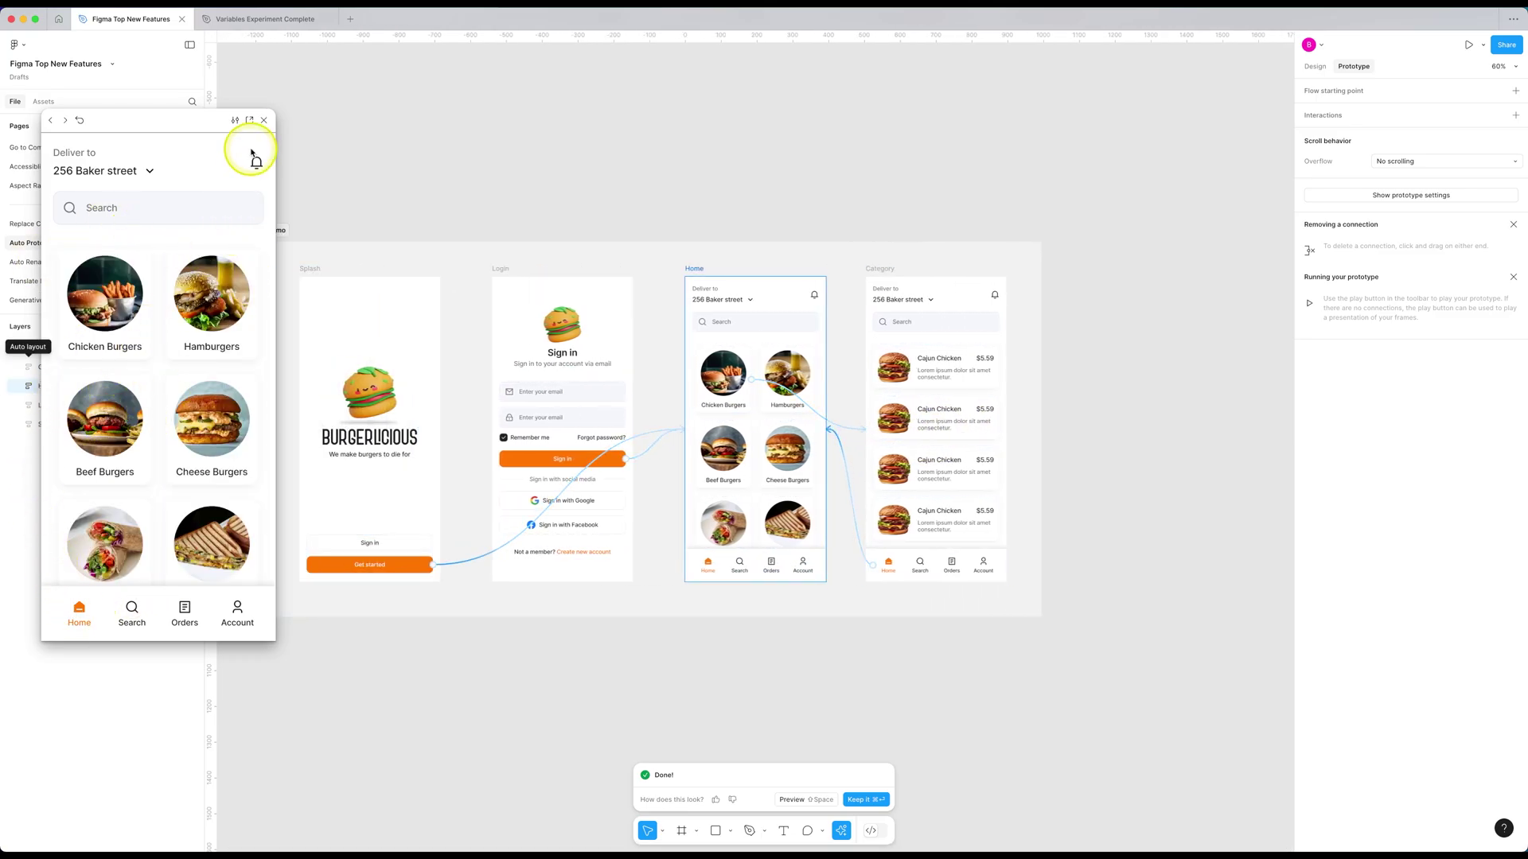
pyautogui.click(264, 121)
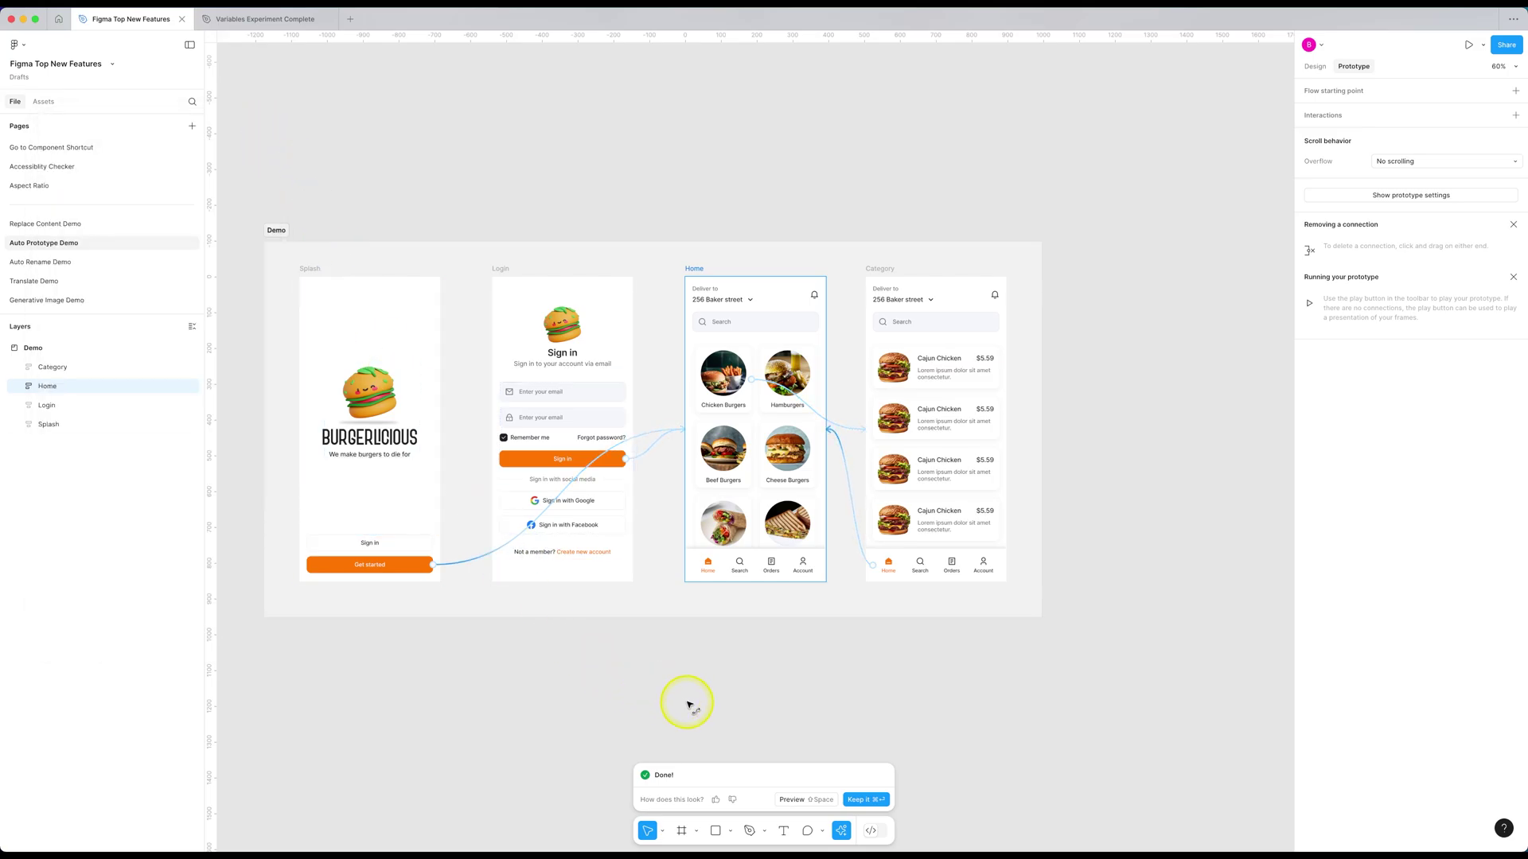
# - Keep the AI interactions and confirm Splash's Sign in navigates to Login on click
pyautogui.click(857, 800)
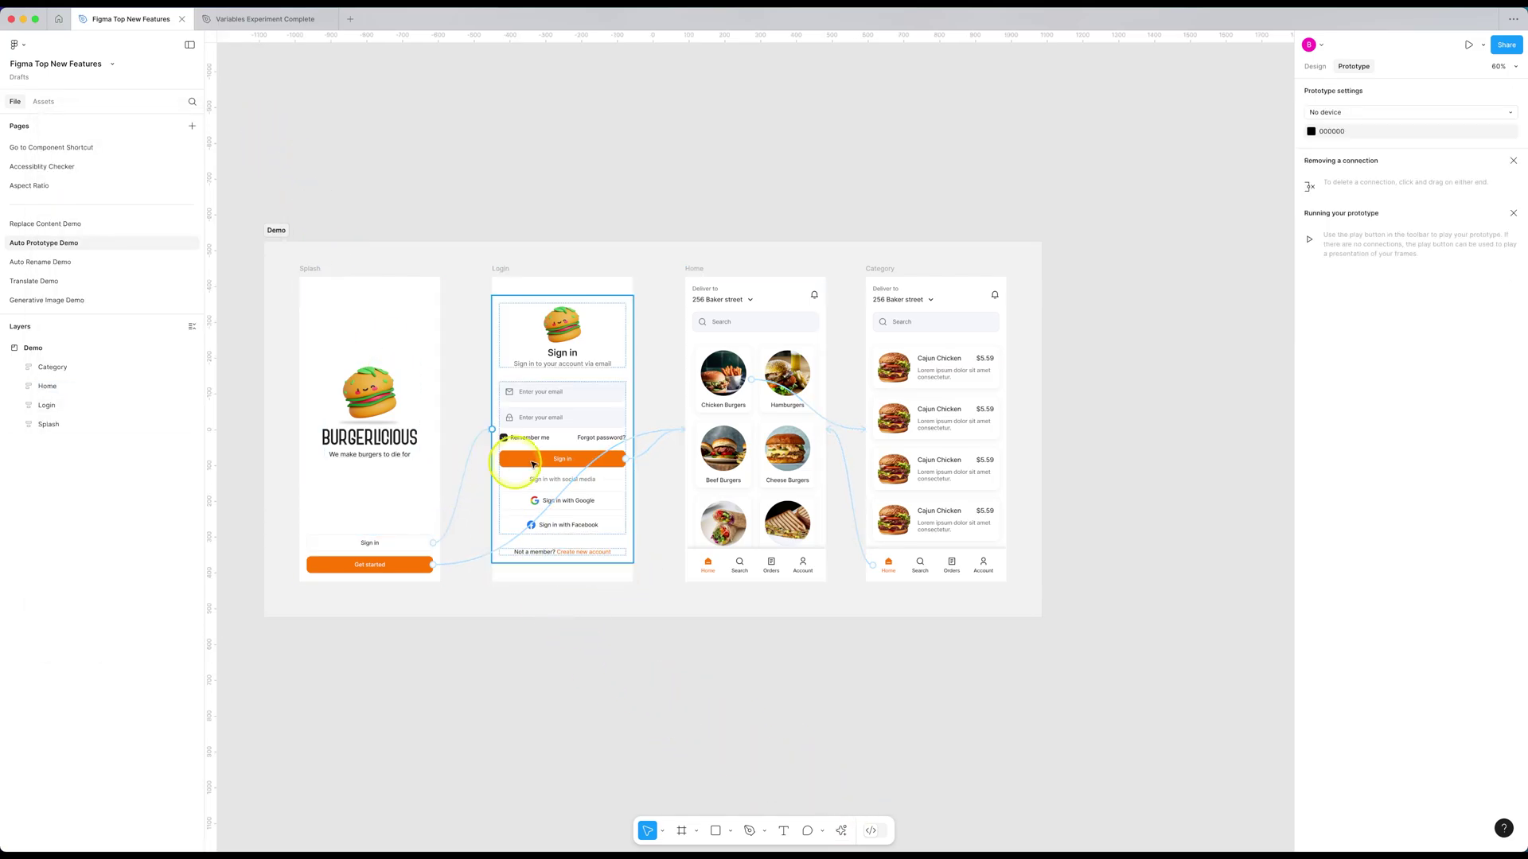
pyautogui.click(504, 519)
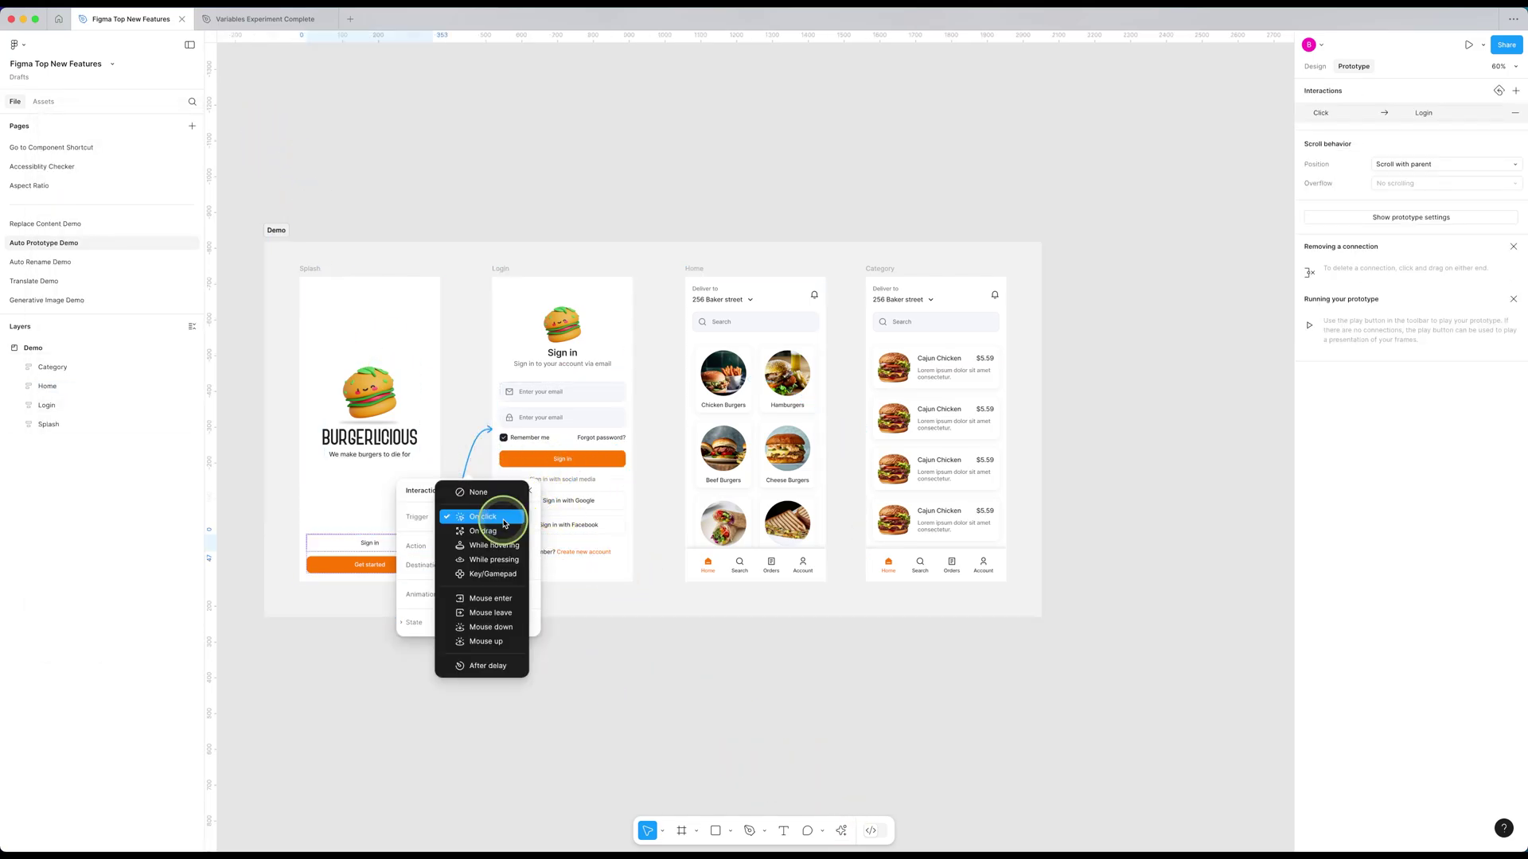
pyautogui.click(508, 523)
pyautogui.click(499, 547)
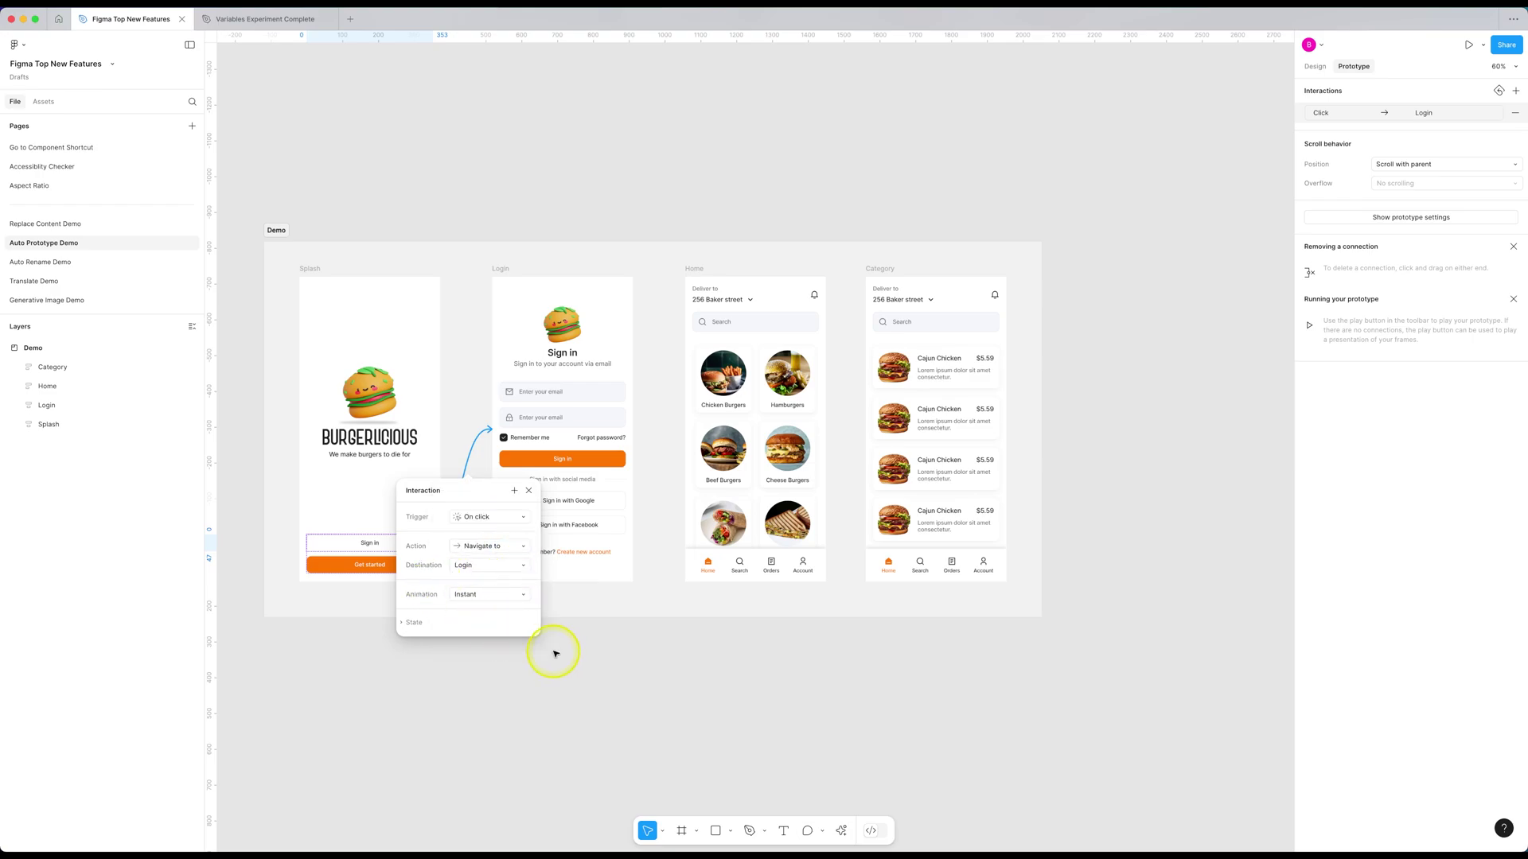
pyautogui.click(603, 674)
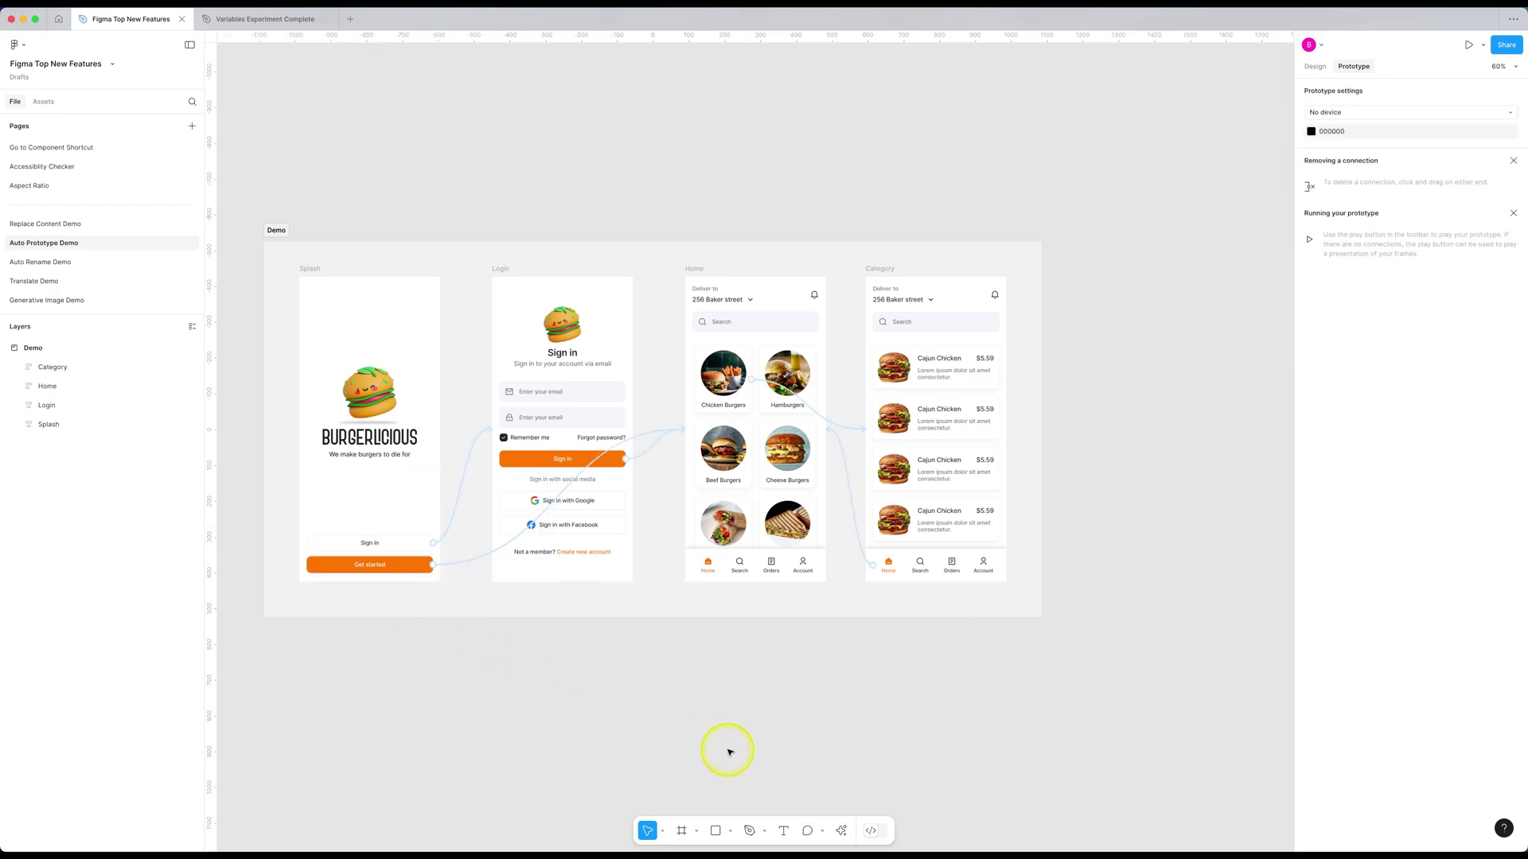